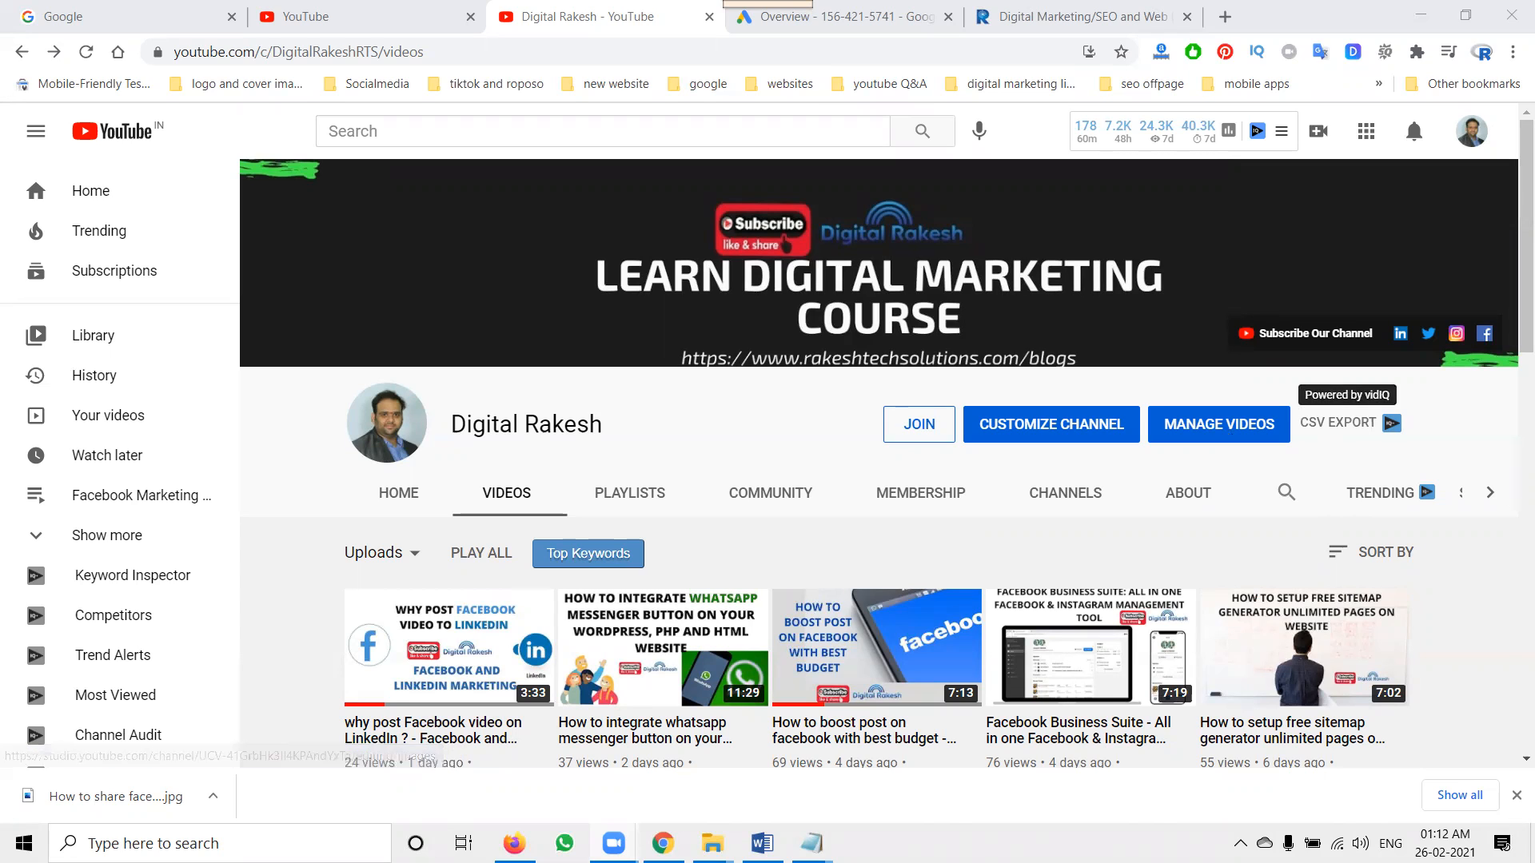
- Close the browser's downloads bar, switch to the Google Ads overview and start a new campaign
{"action": "left_click", "coordinate": [1516, 796]}
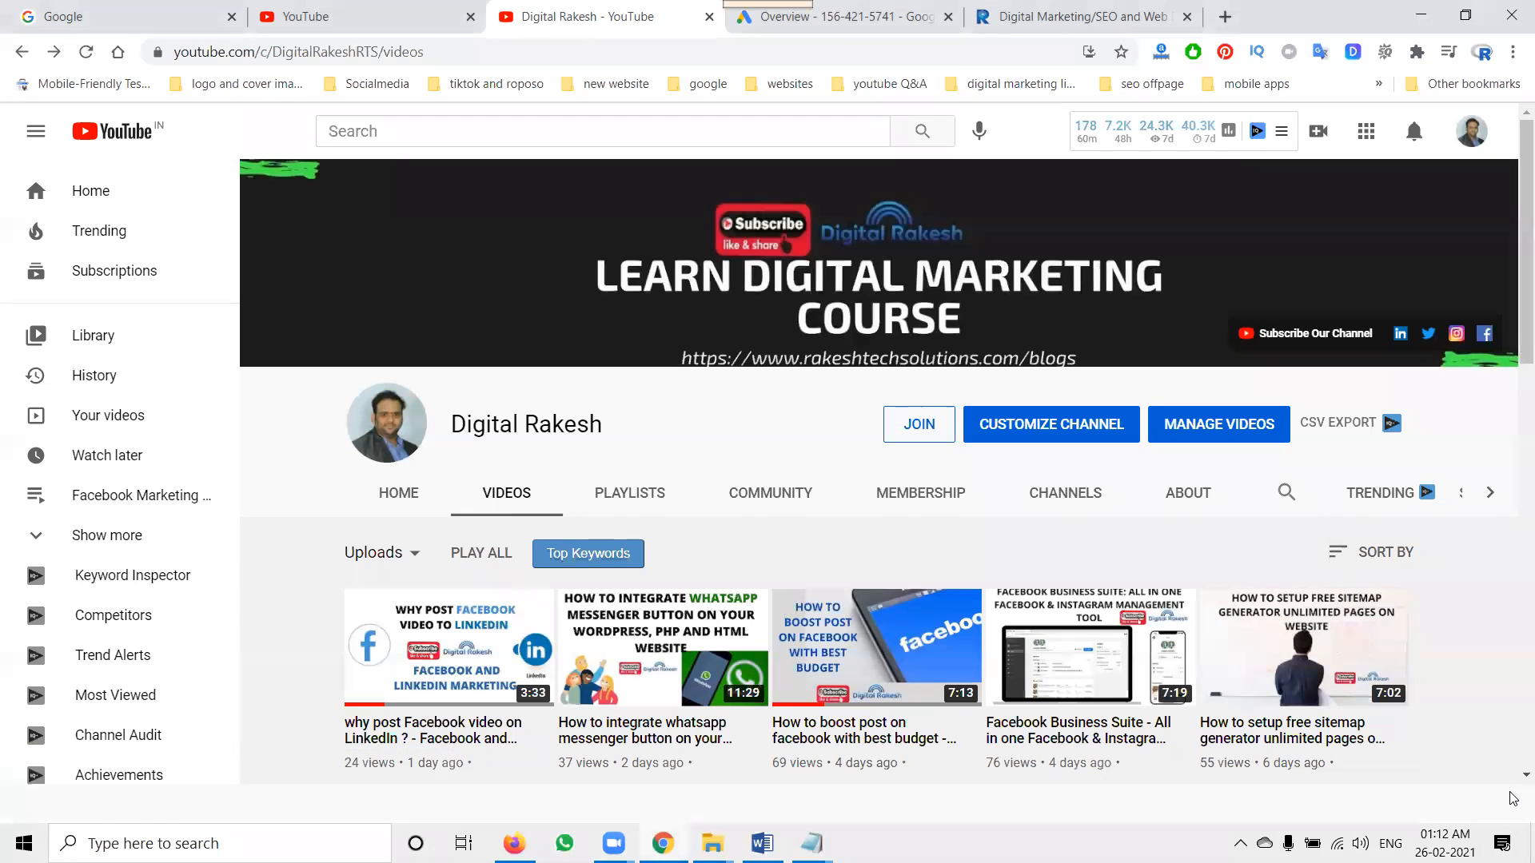
{"action": "left_click", "coordinate": [853, 19]}
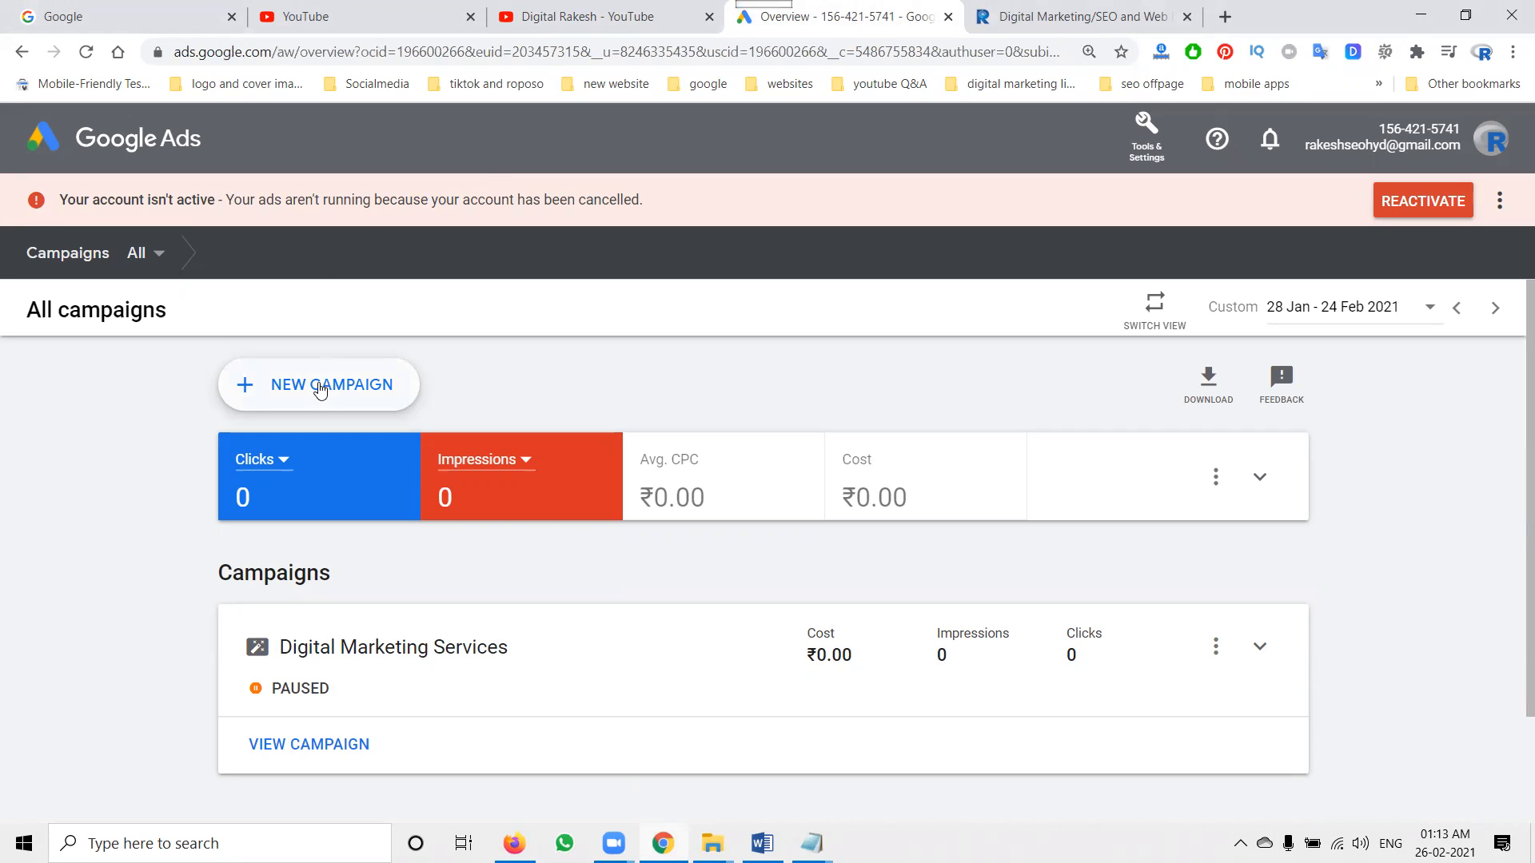
{"action": "left_click", "coordinate": [319, 387]}
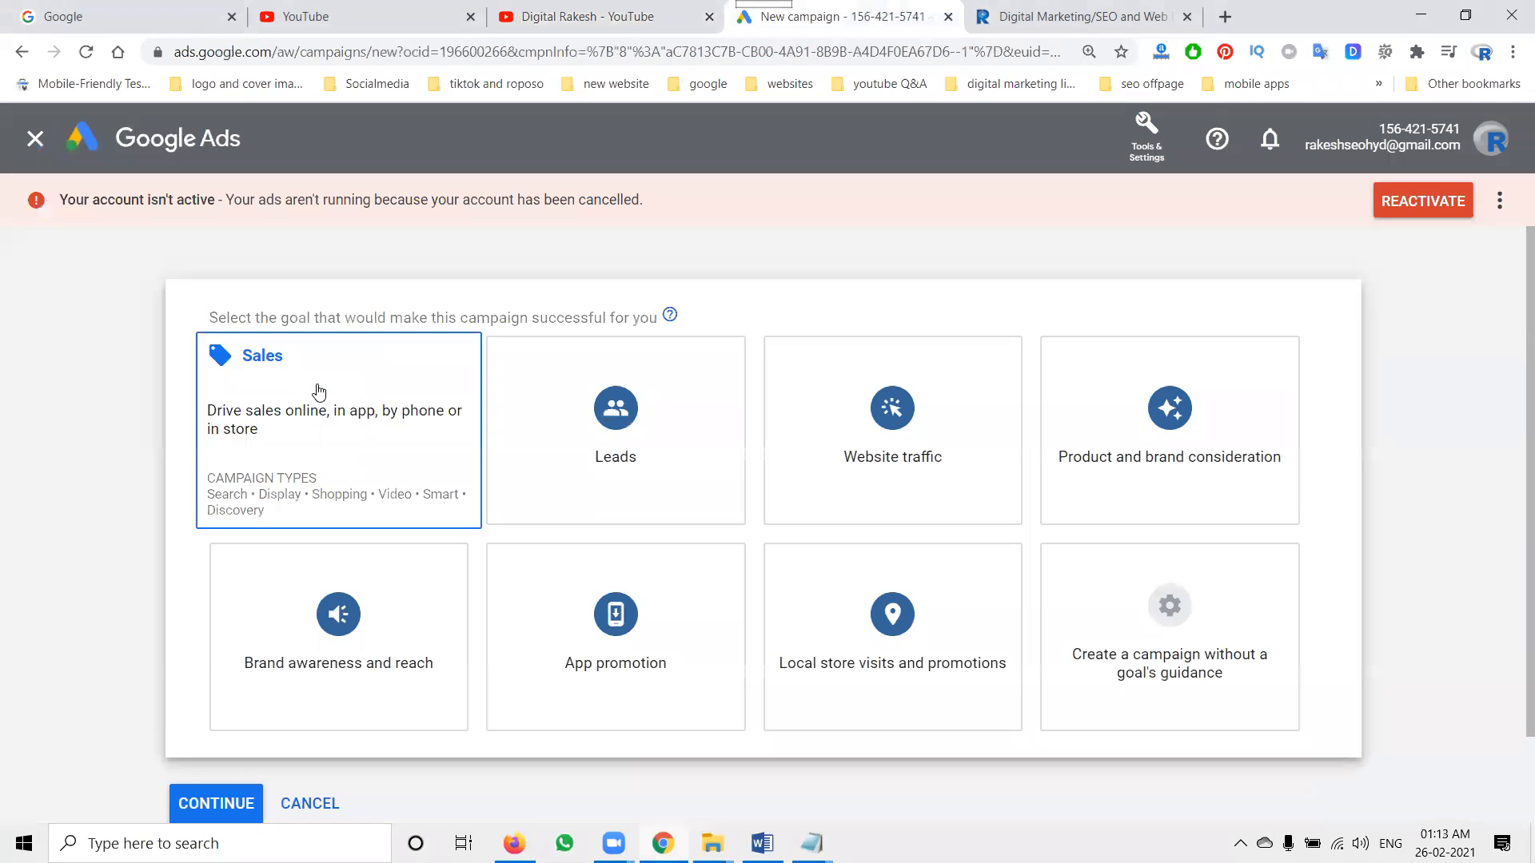
- Compare the campaign types offered for the no-guidance, Sales, Leads and Website traffic goals
{"action": "scroll", "coordinate": [879, 399], "scroll_direction": "down", "scroll_amount": 2}
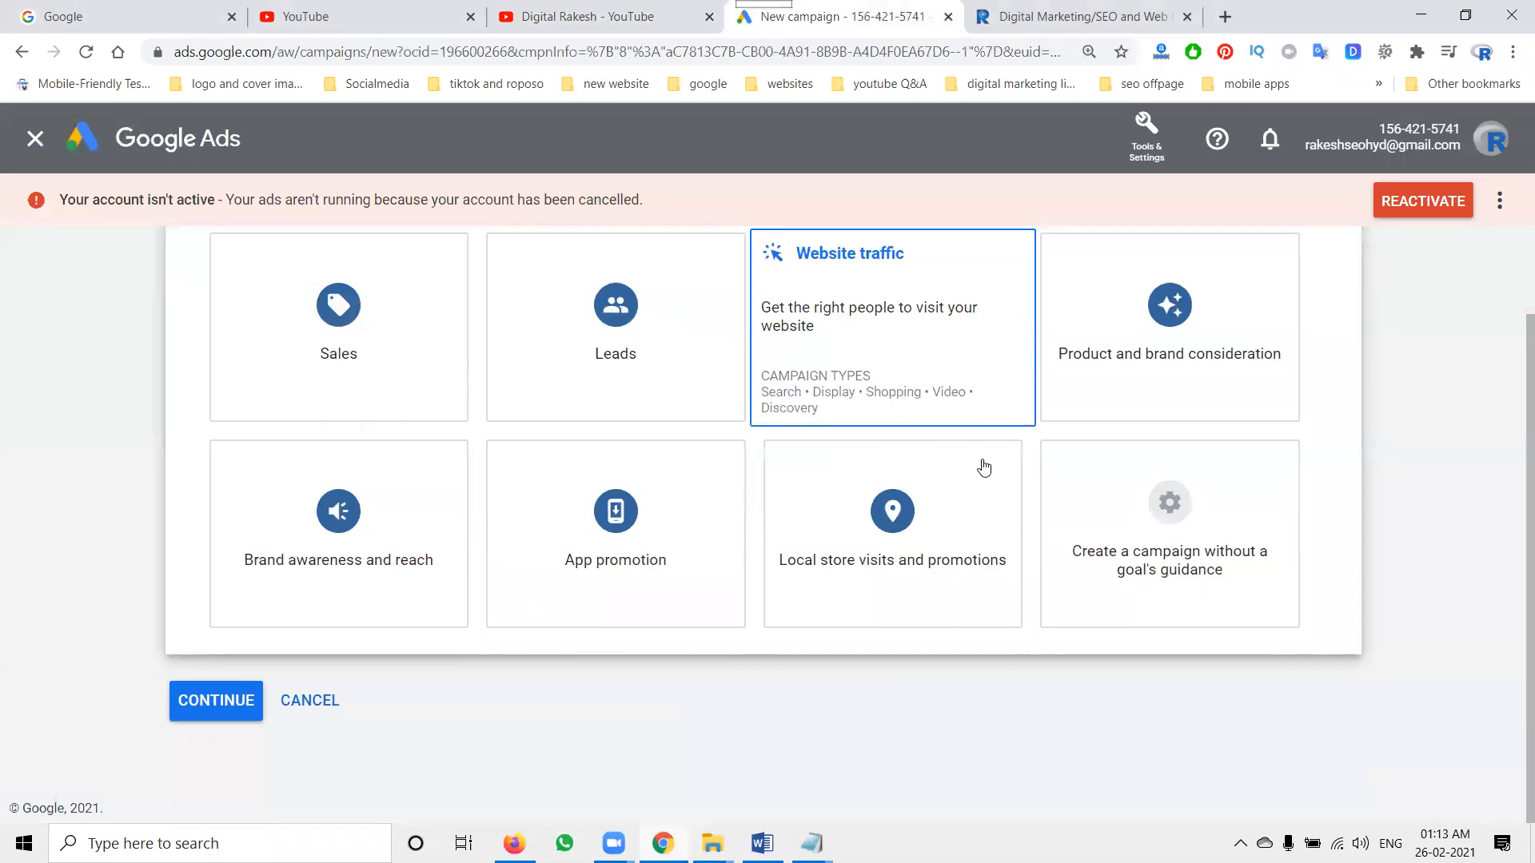
{"action": "left_click", "coordinate": [1153, 462]}
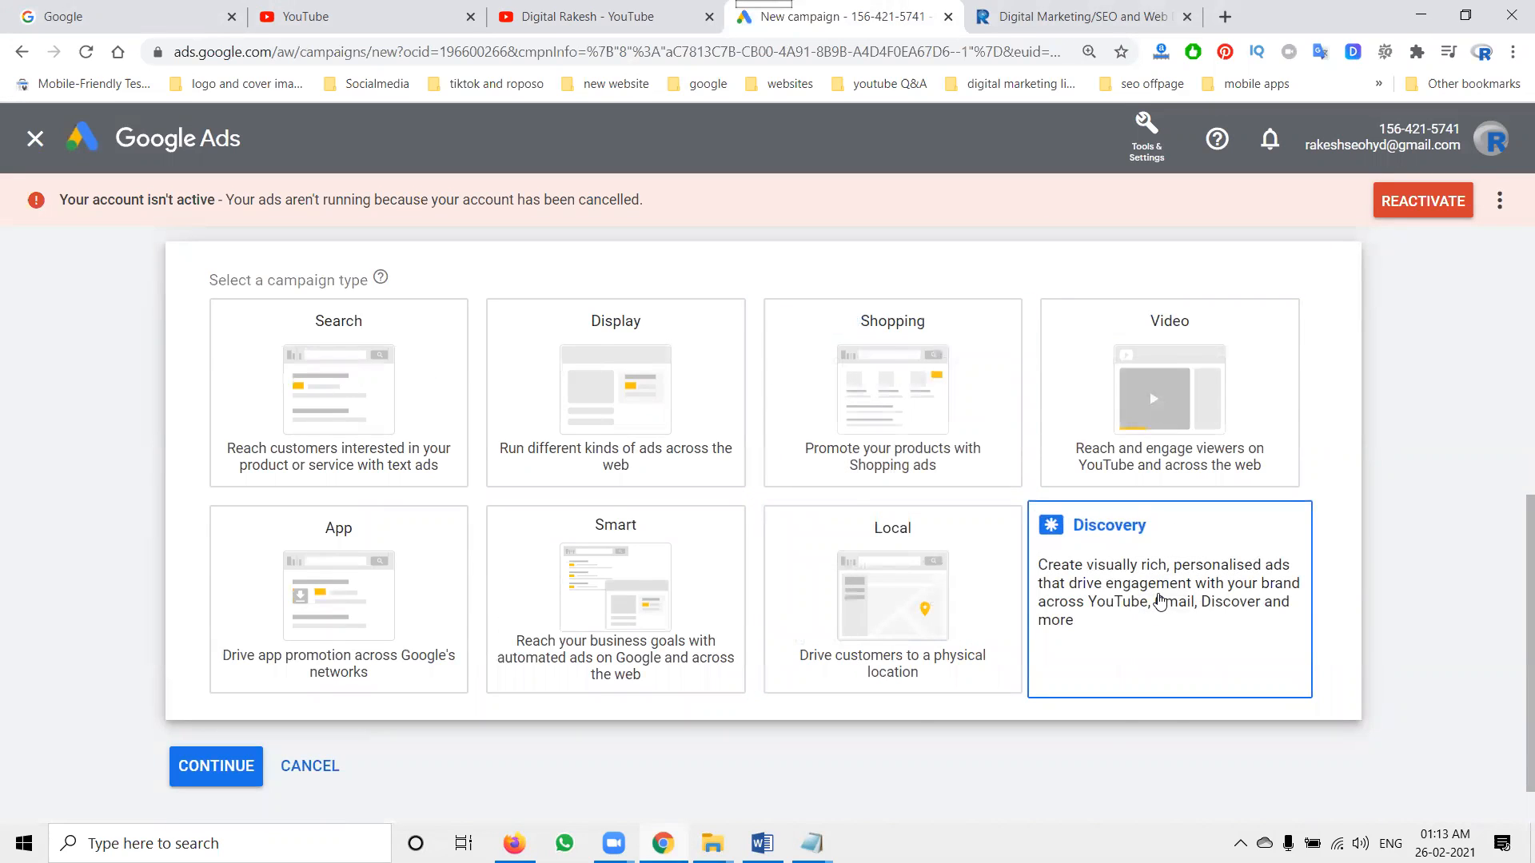
{"action": "scroll", "coordinate": [1159, 602], "scroll_direction": "up", "scroll_amount": 6}
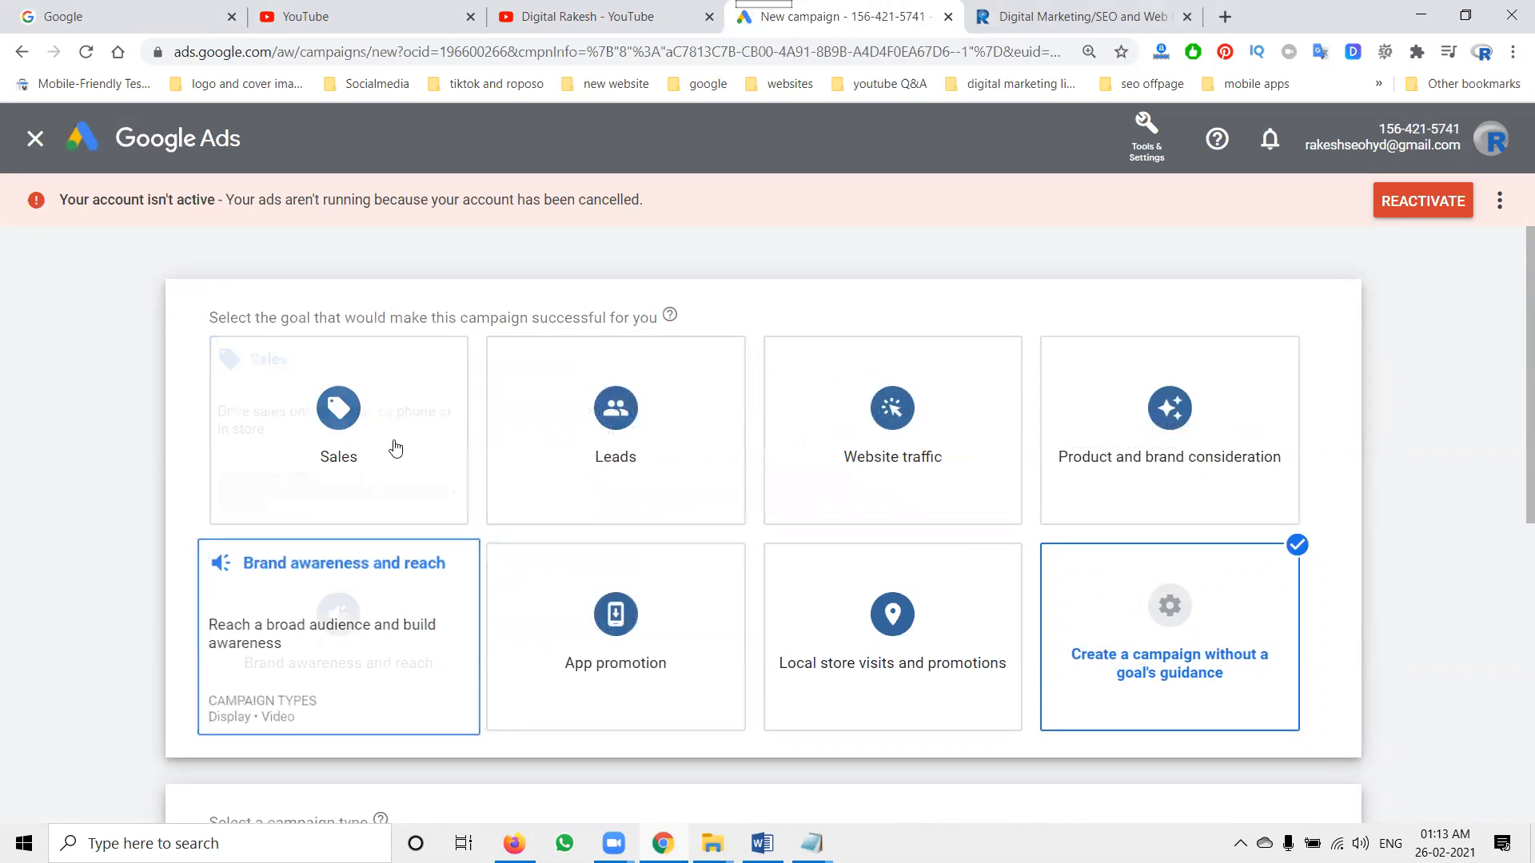
{"action": "scroll", "coordinate": [394, 442], "scroll_direction": "down", "scroll_amount": 7}
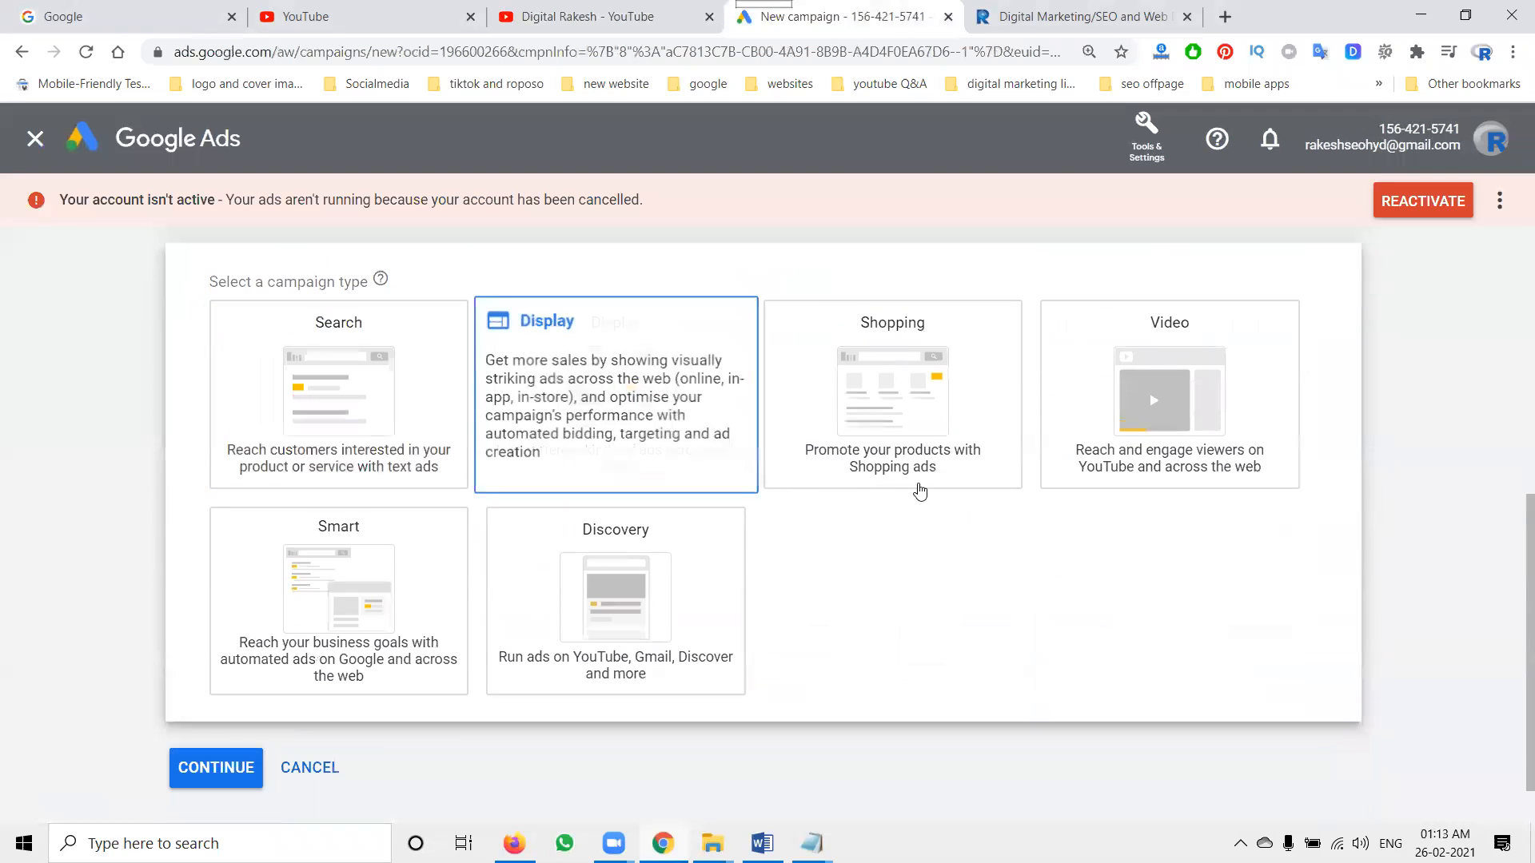
{"action": "scroll", "coordinate": [519, 568], "scroll_direction": "up", "scroll_amount": 7}
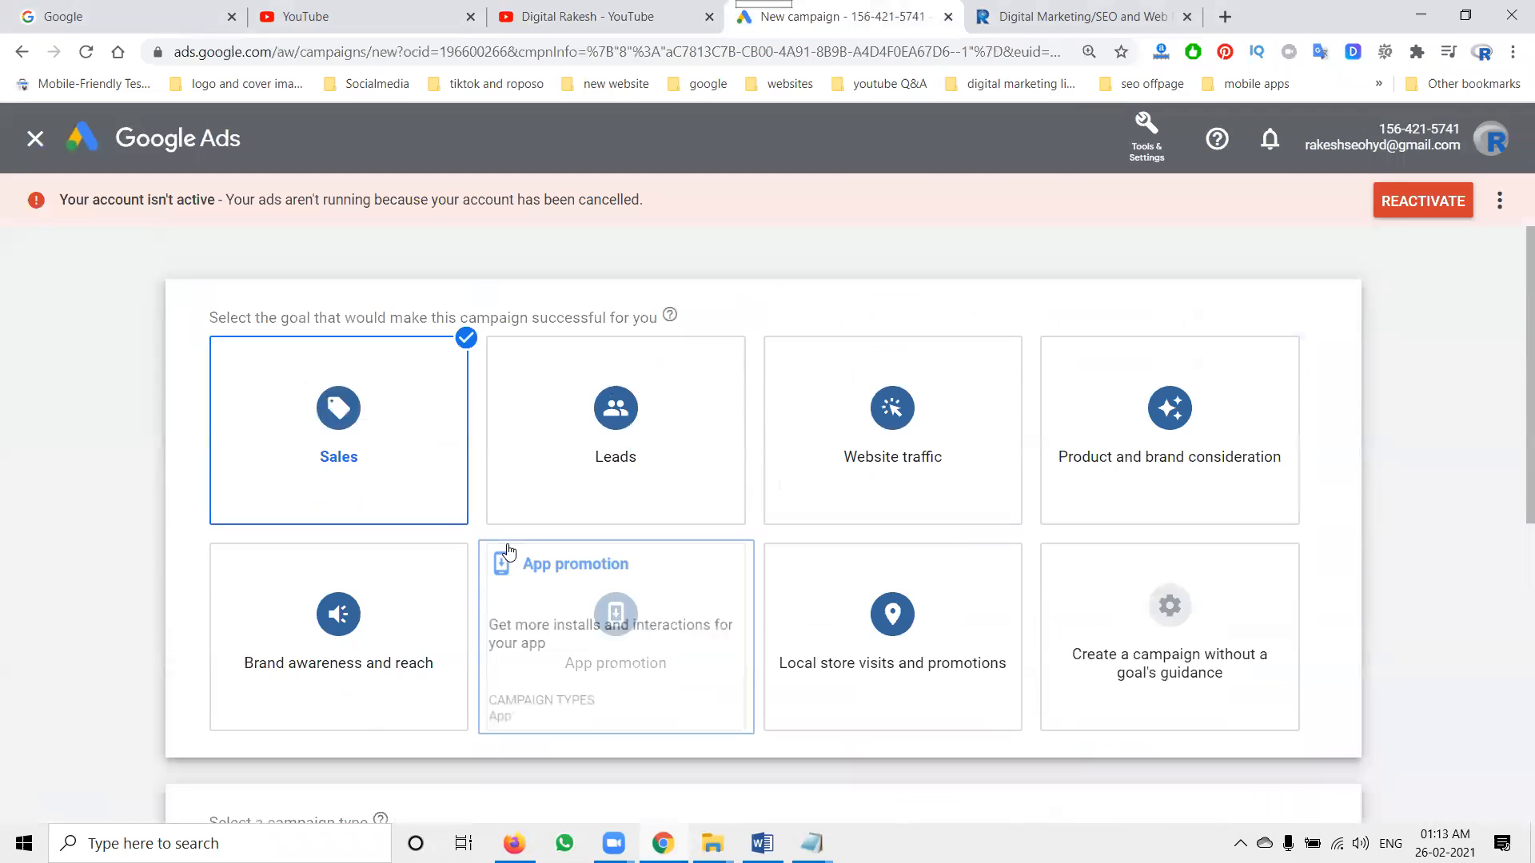
{"action": "scroll", "coordinate": [603, 458], "scroll_direction": "down", "scroll_amount": 3}
{"action": "scroll", "coordinate": [603, 457], "scroll_direction": "down", "scroll_amount": 3}
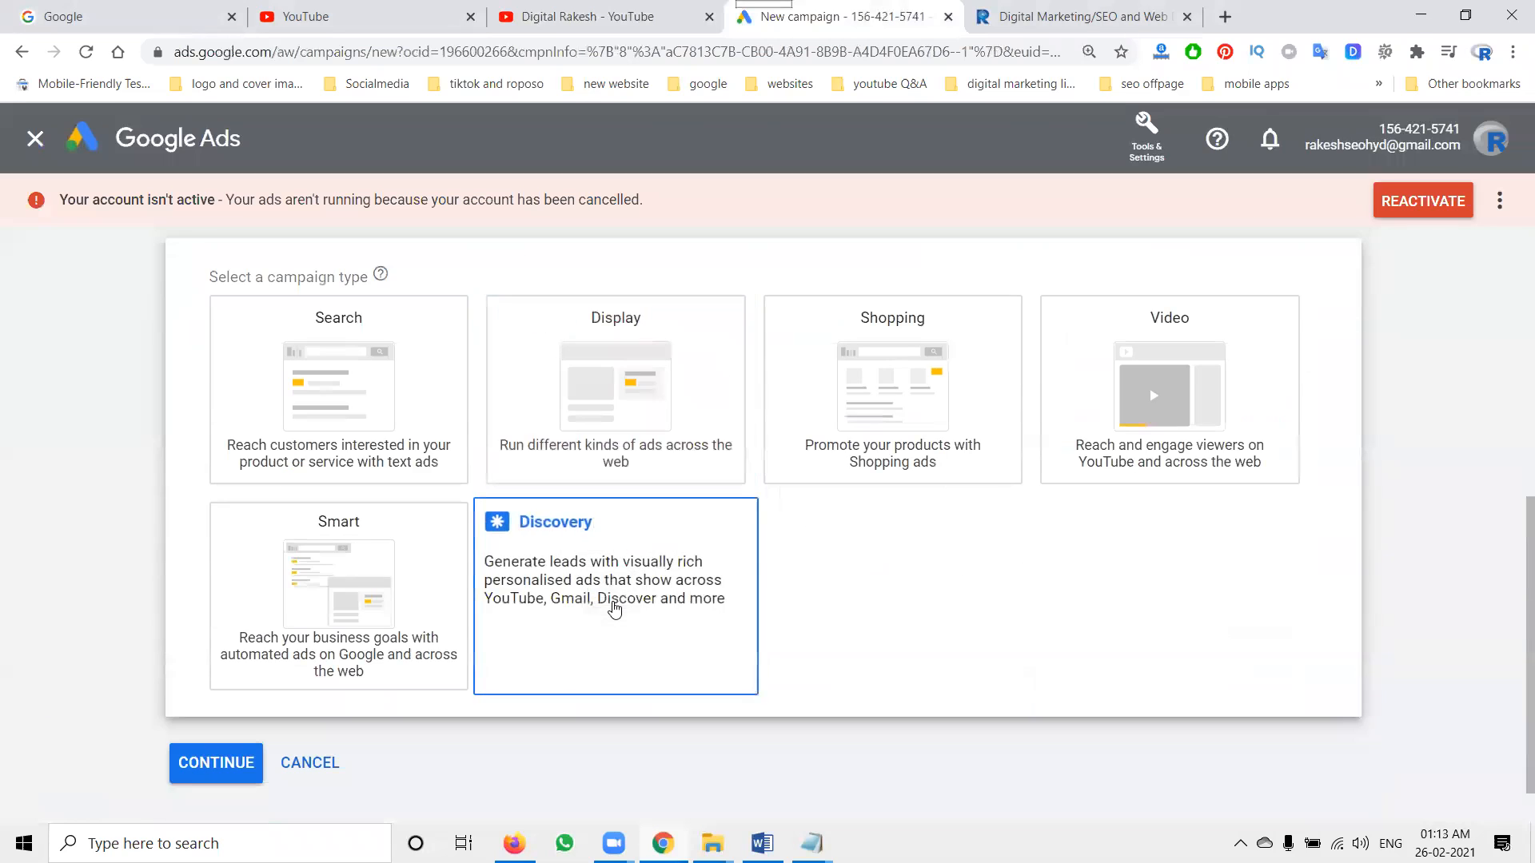
{"action": "scroll", "coordinate": [610, 603], "scroll_direction": "up", "scroll_amount": 6}
{"action": "scroll", "coordinate": [790, 424], "scroll_direction": "down", "scroll_amount": 7}
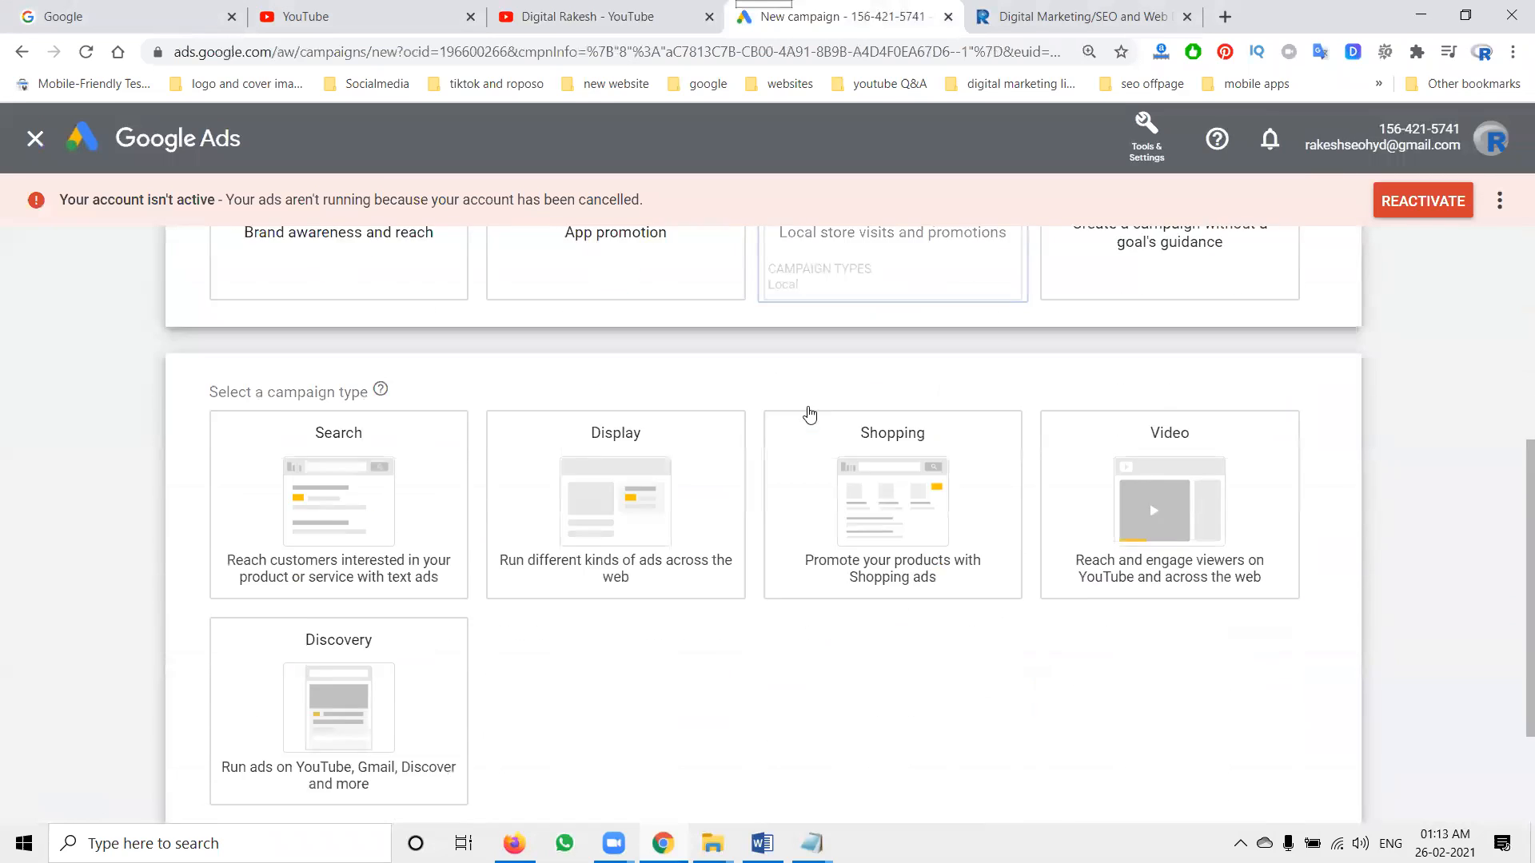
{"action": "scroll", "coordinate": [346, 589], "scroll_direction": "up", "scroll_amount": 7}
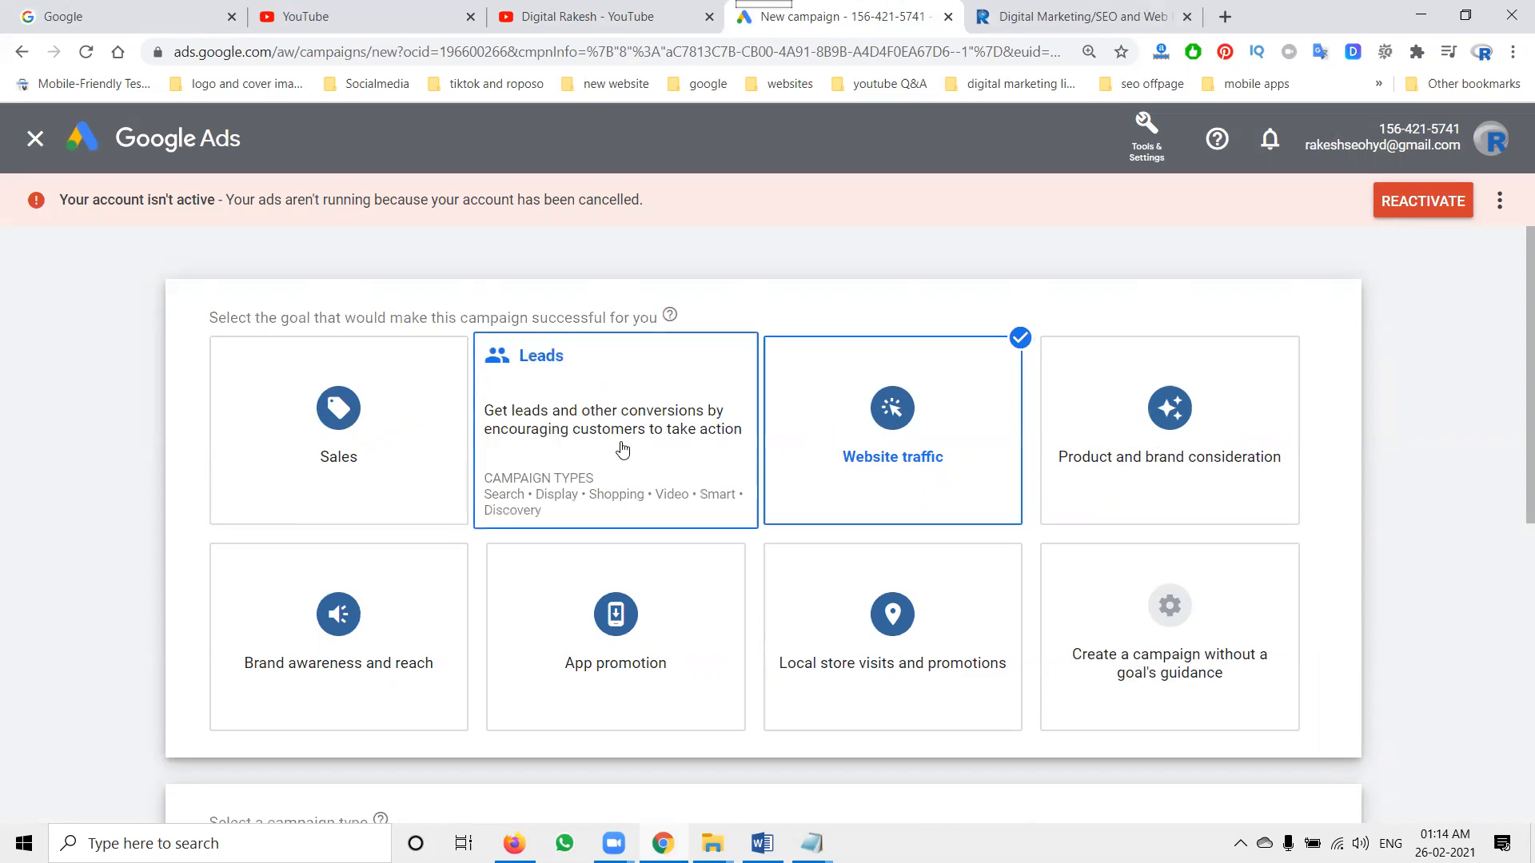
- Choose the Leads goal with the Discovery campaign type and continue to the campaign setup
{"action": "scroll", "coordinate": [622, 449], "scroll_direction": "down", "scroll_amount": 7}
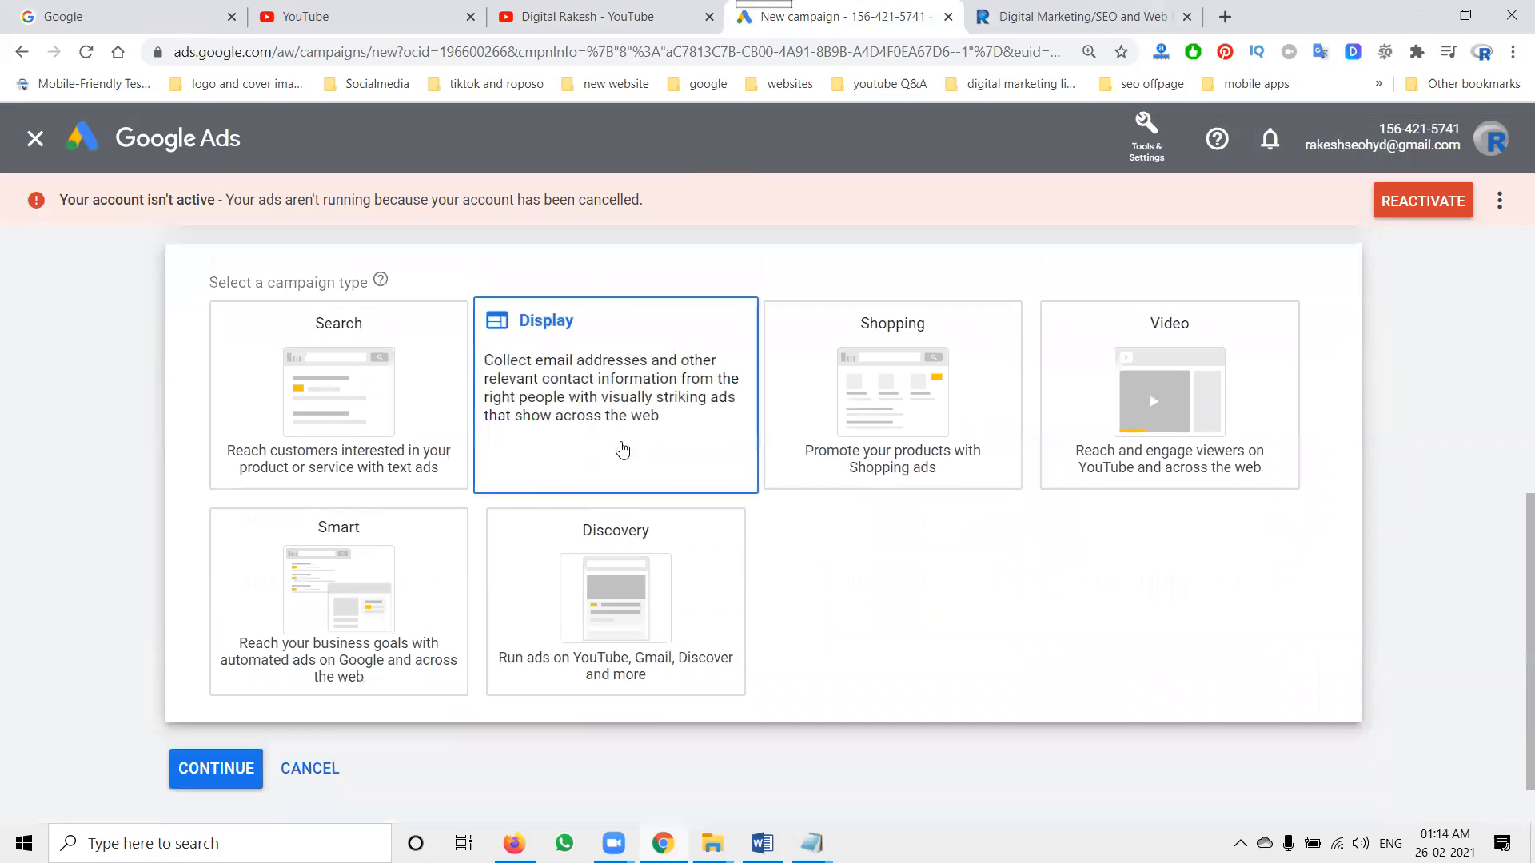
{"action": "left_click", "coordinate": [568, 571]}
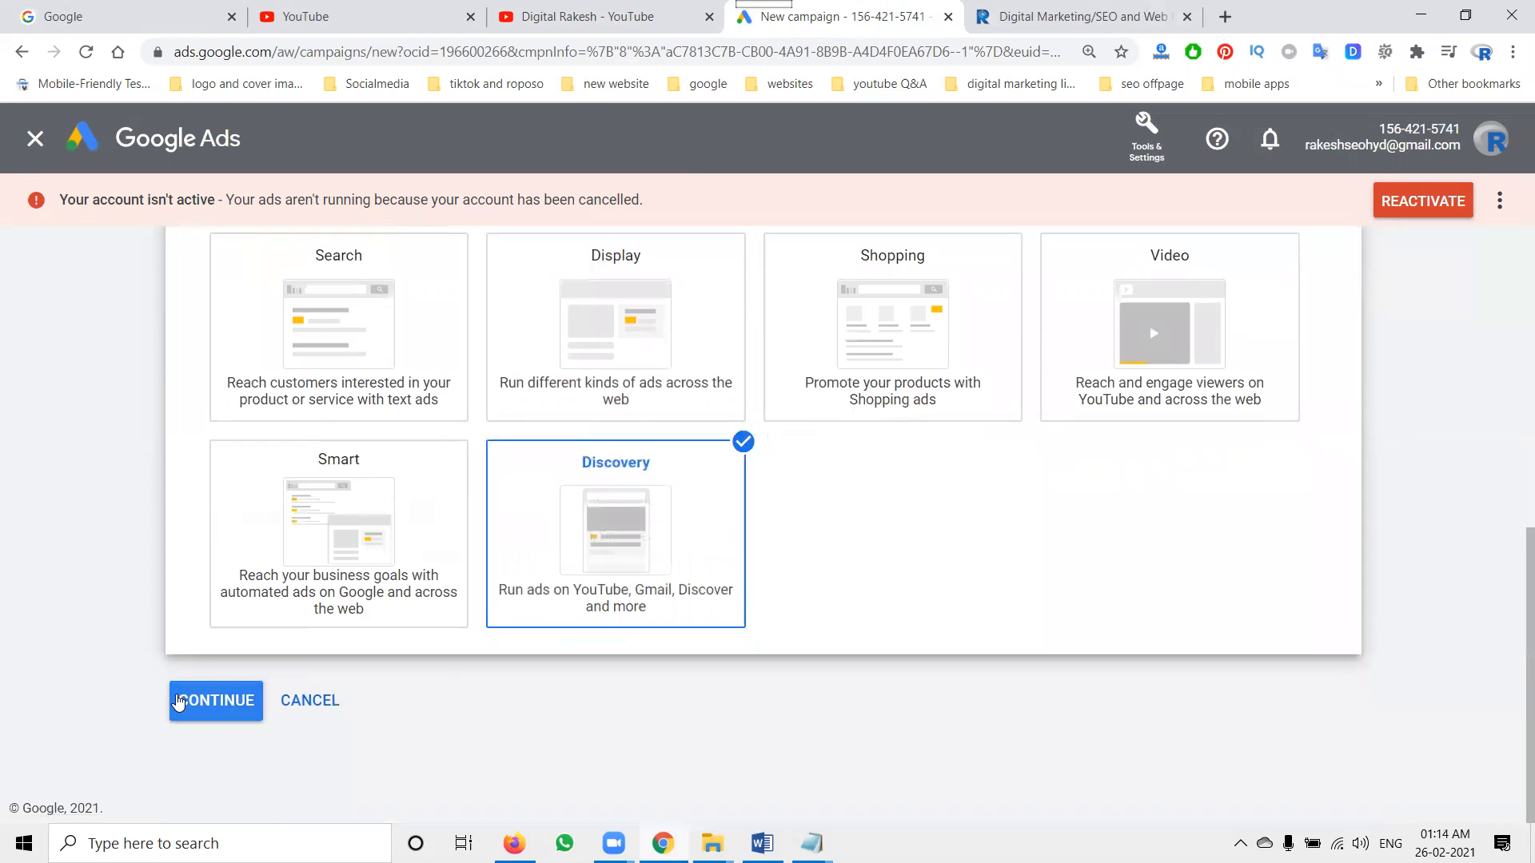
{"action": "left_click", "coordinate": [181, 705]}
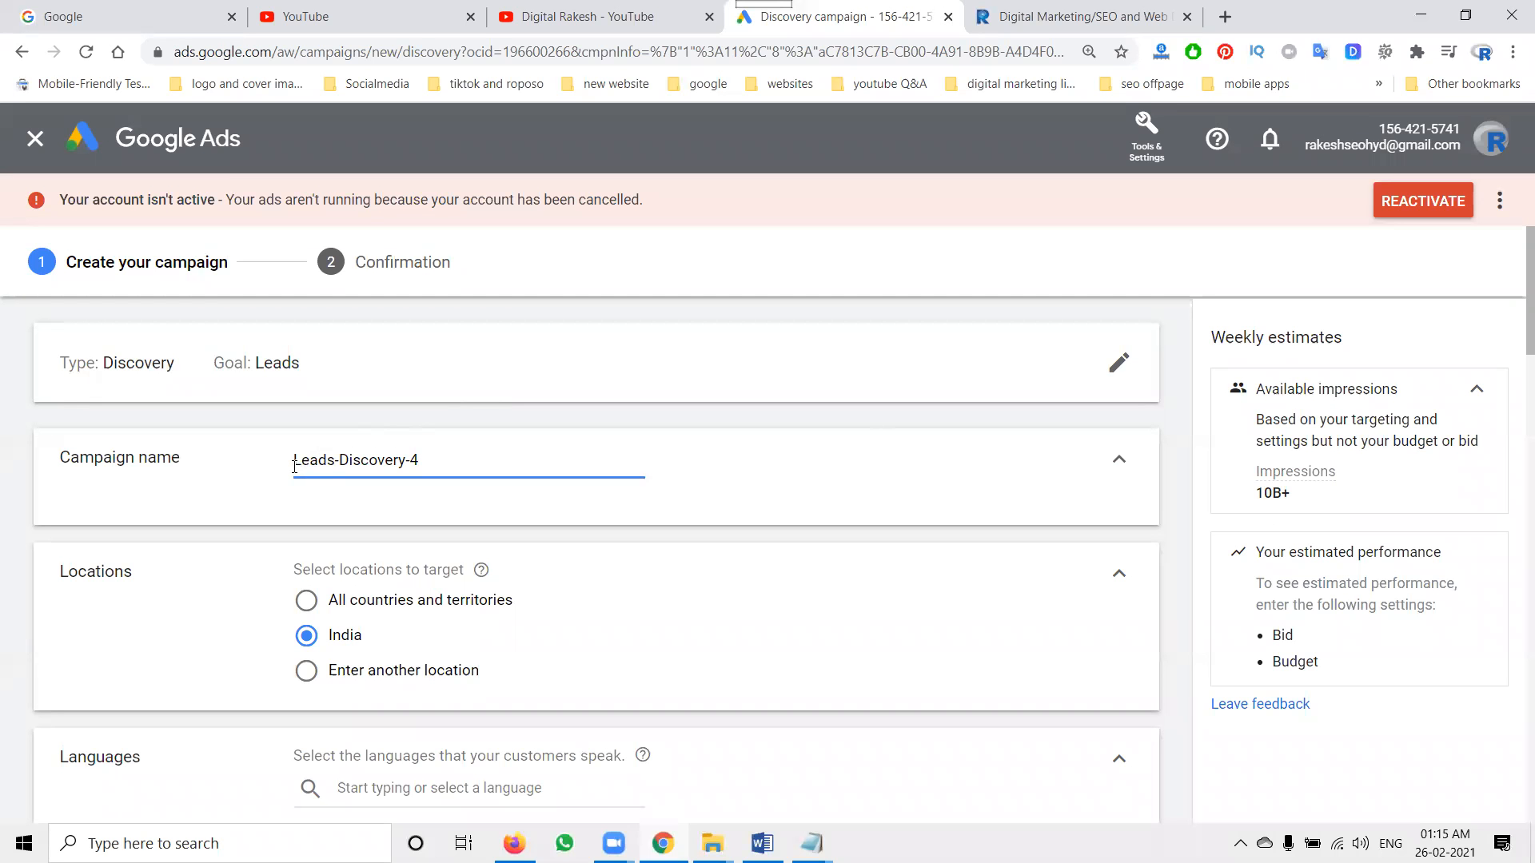
- Prefix the campaign name with DR and target the city of Hyderabad, Telangana, India as the location
{"action": "left_click", "coordinate": [295, 461]}
{"action": "type", "text": "DR"}
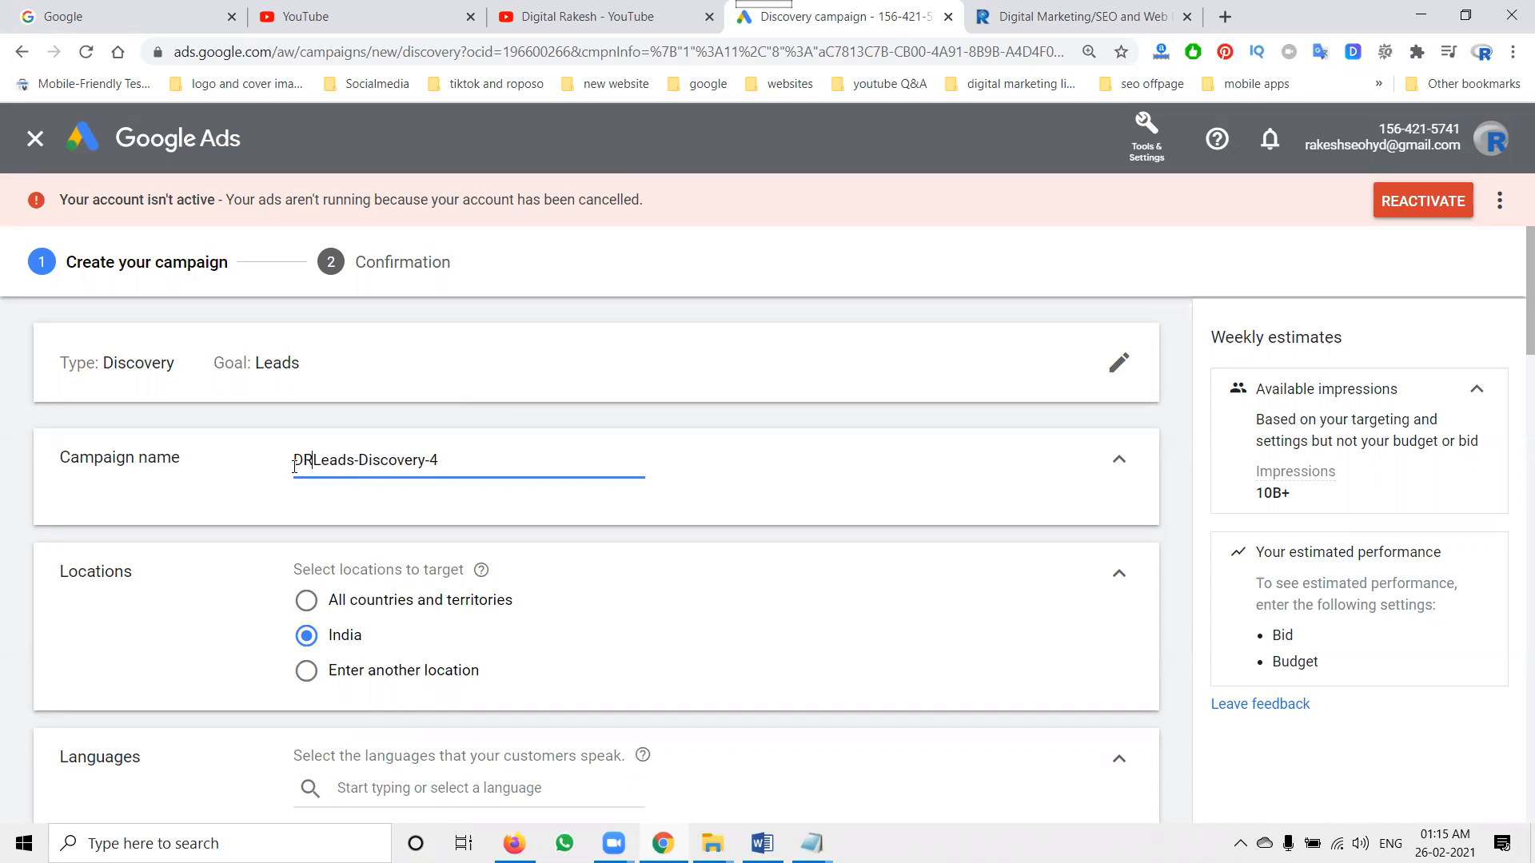
{"action": "scroll", "coordinate": [305, 462], "scroll_direction": "down", "scroll_amount": 3}
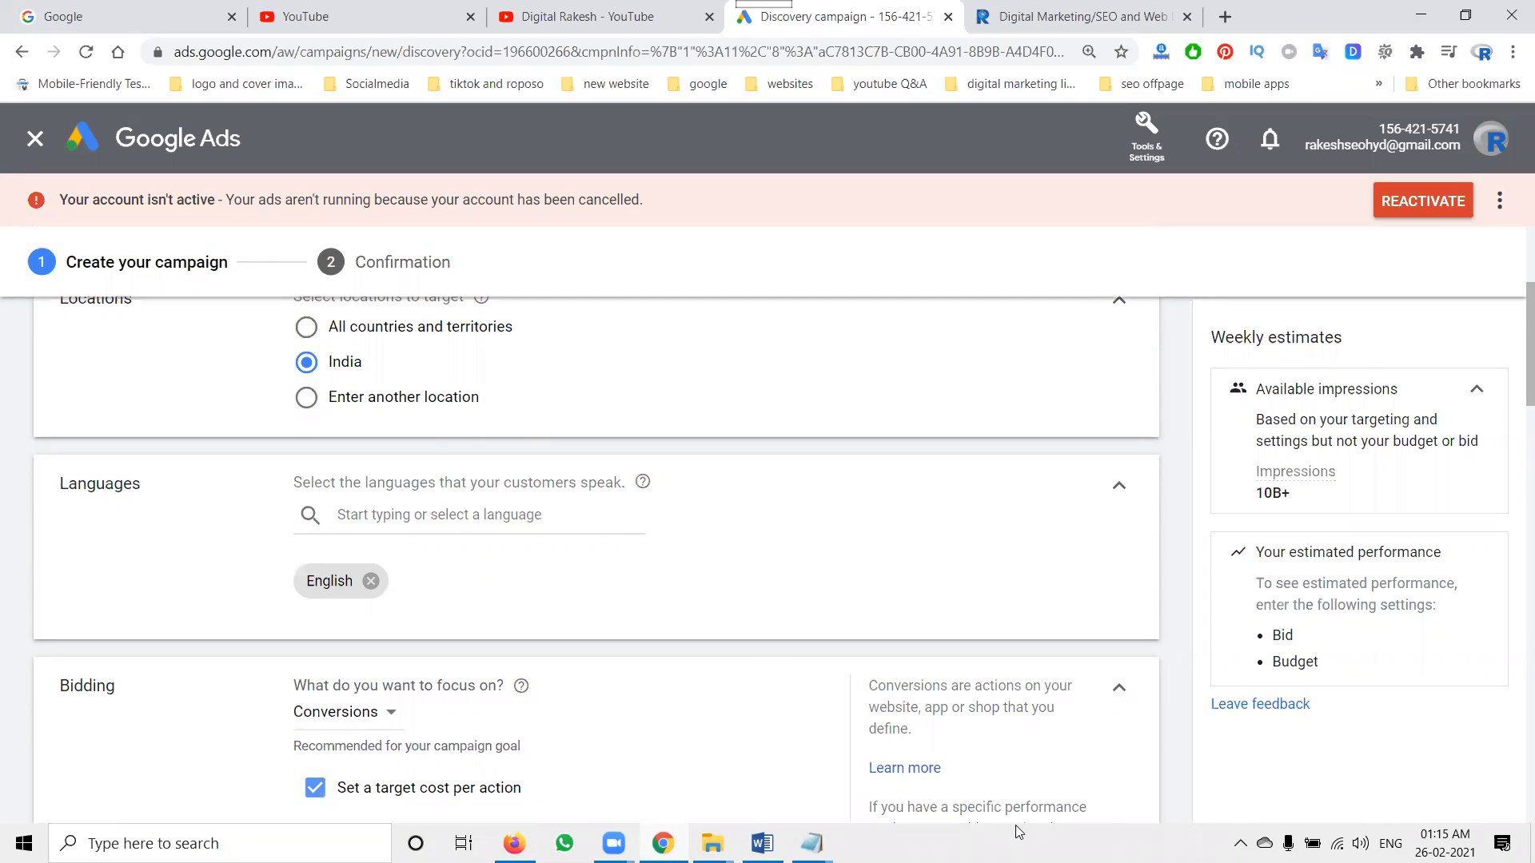
{"action": "left_click", "coordinate": [366, 399]}
{"action": "left_click", "coordinate": [383, 445]}
{"action": "type", "text": "hyd"}
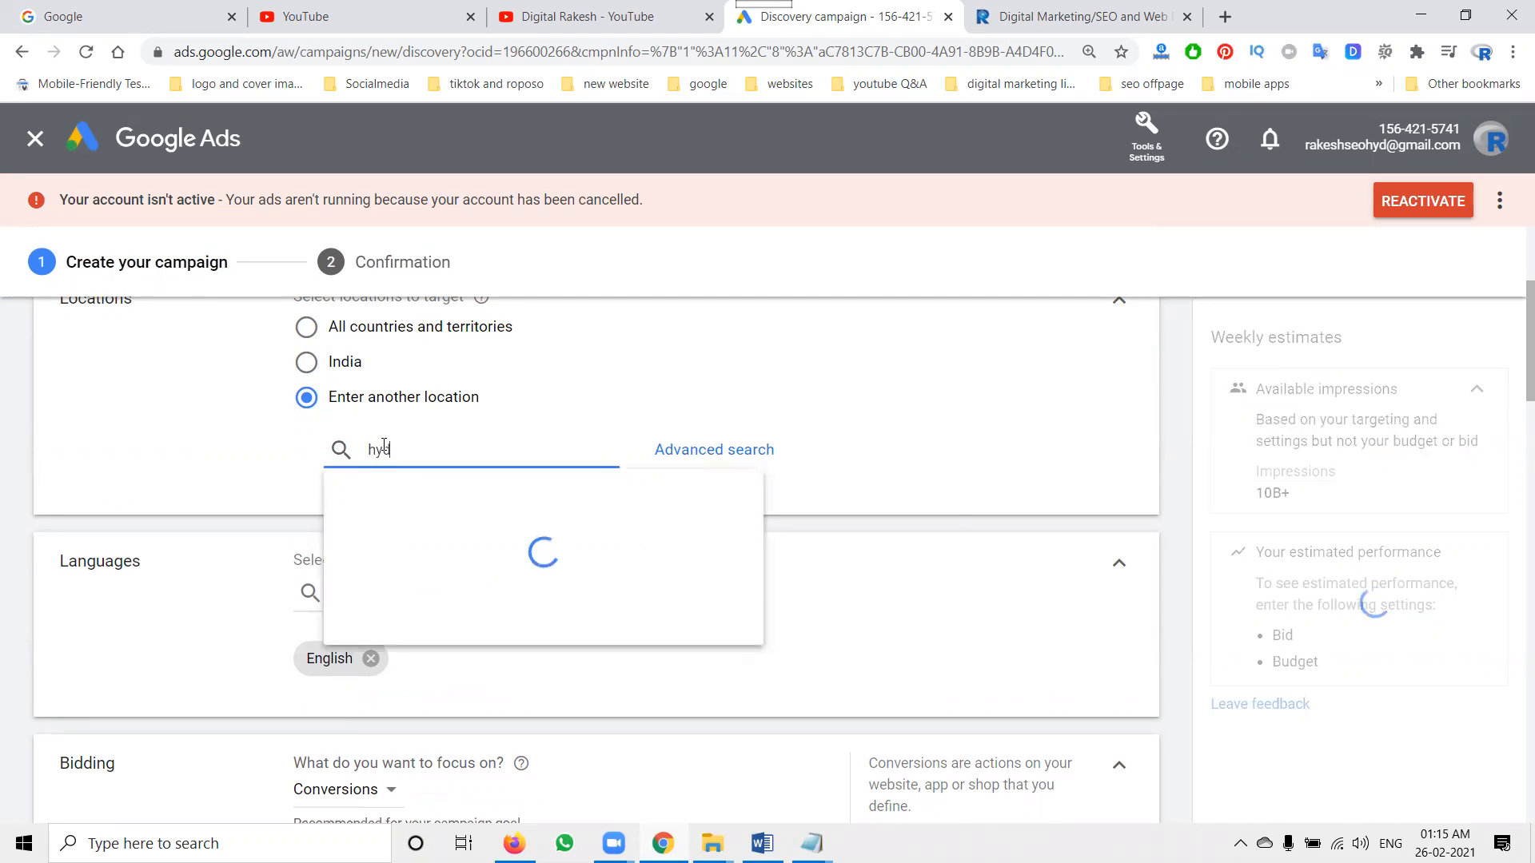
{"action": "type", "text": "erabad"}
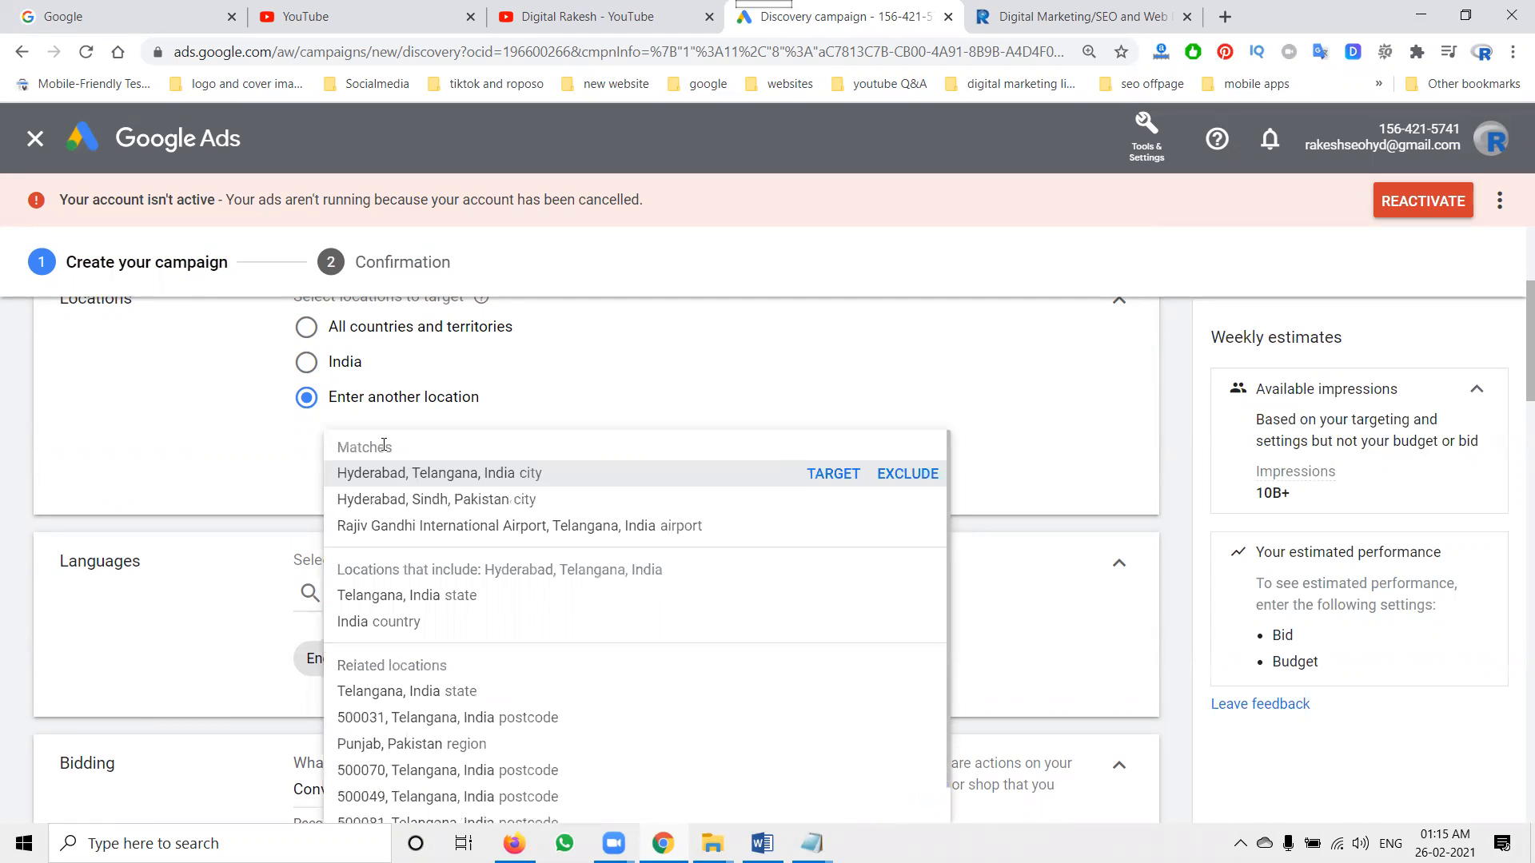
{"action": "left_click", "coordinate": [832, 473]}
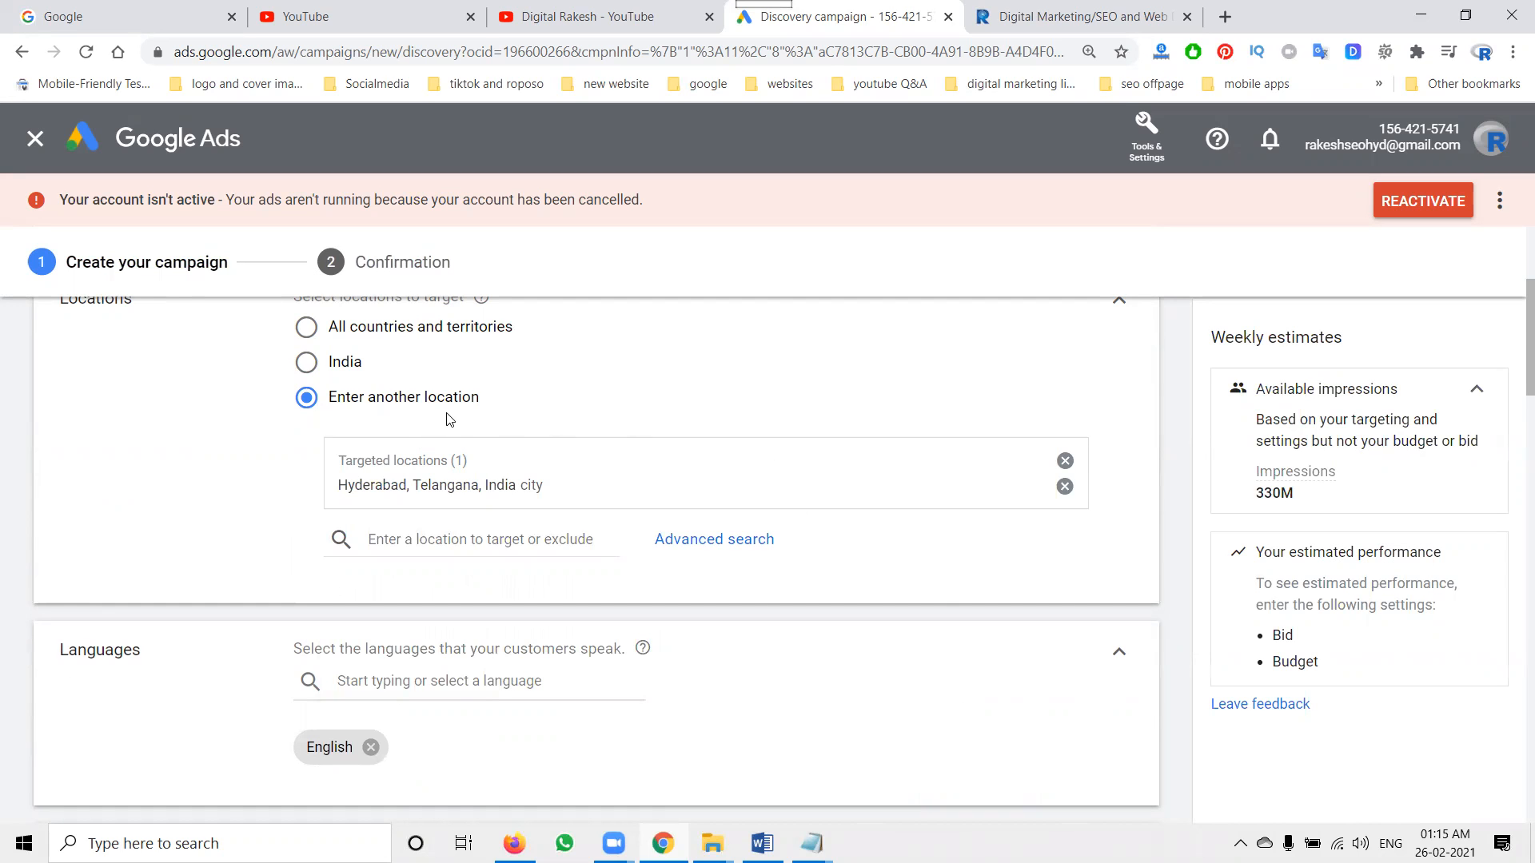
- Check the available customer languages and the bidding focus options without changing them
{"action": "scroll", "coordinate": [141, 552], "scroll_direction": "down", "scroll_amount": 3}
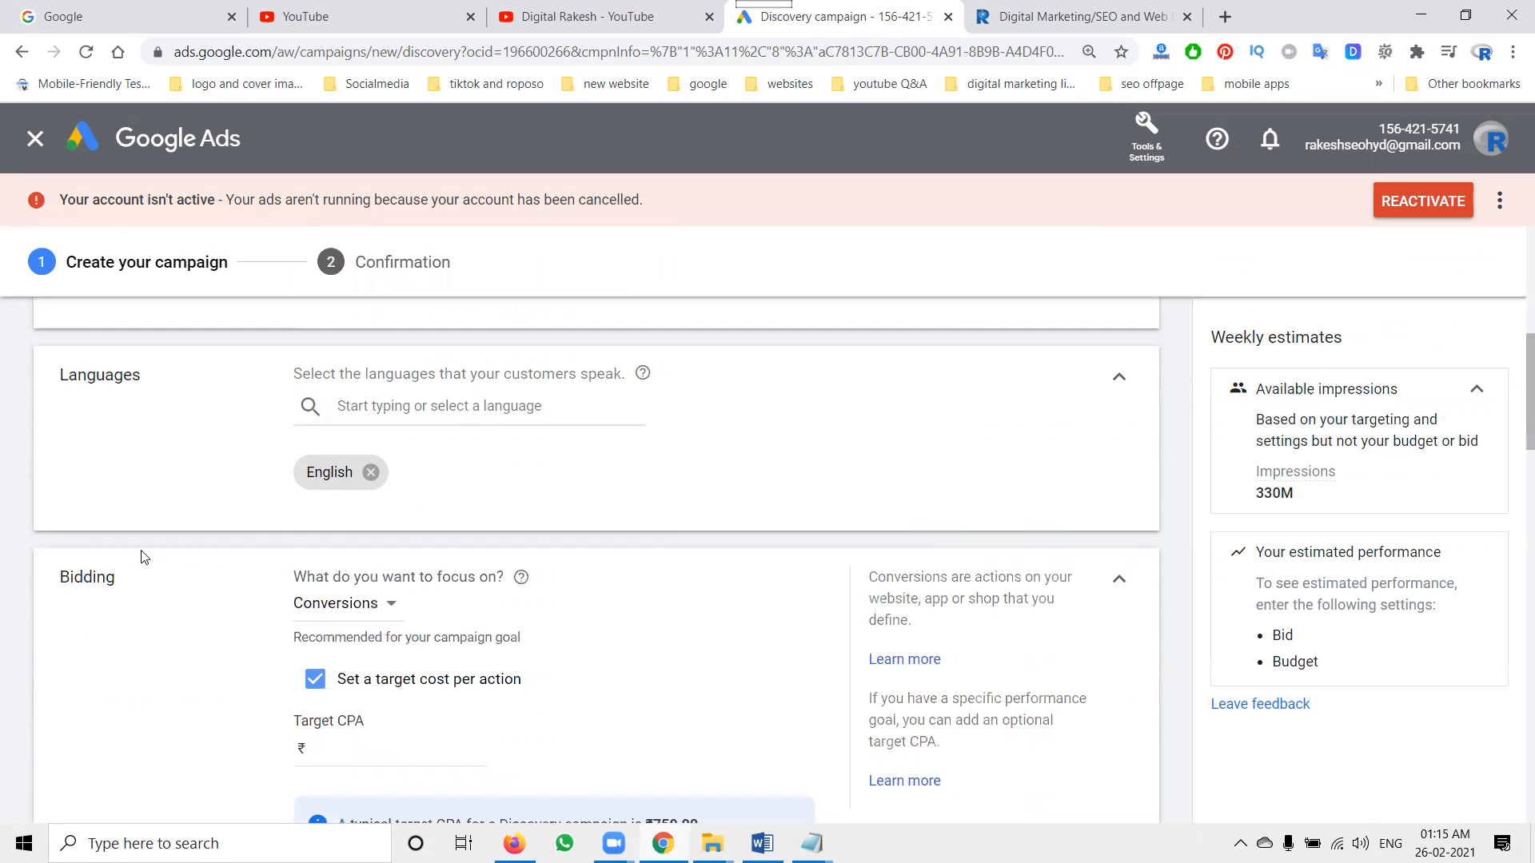
{"action": "left_click", "coordinate": [383, 412]}
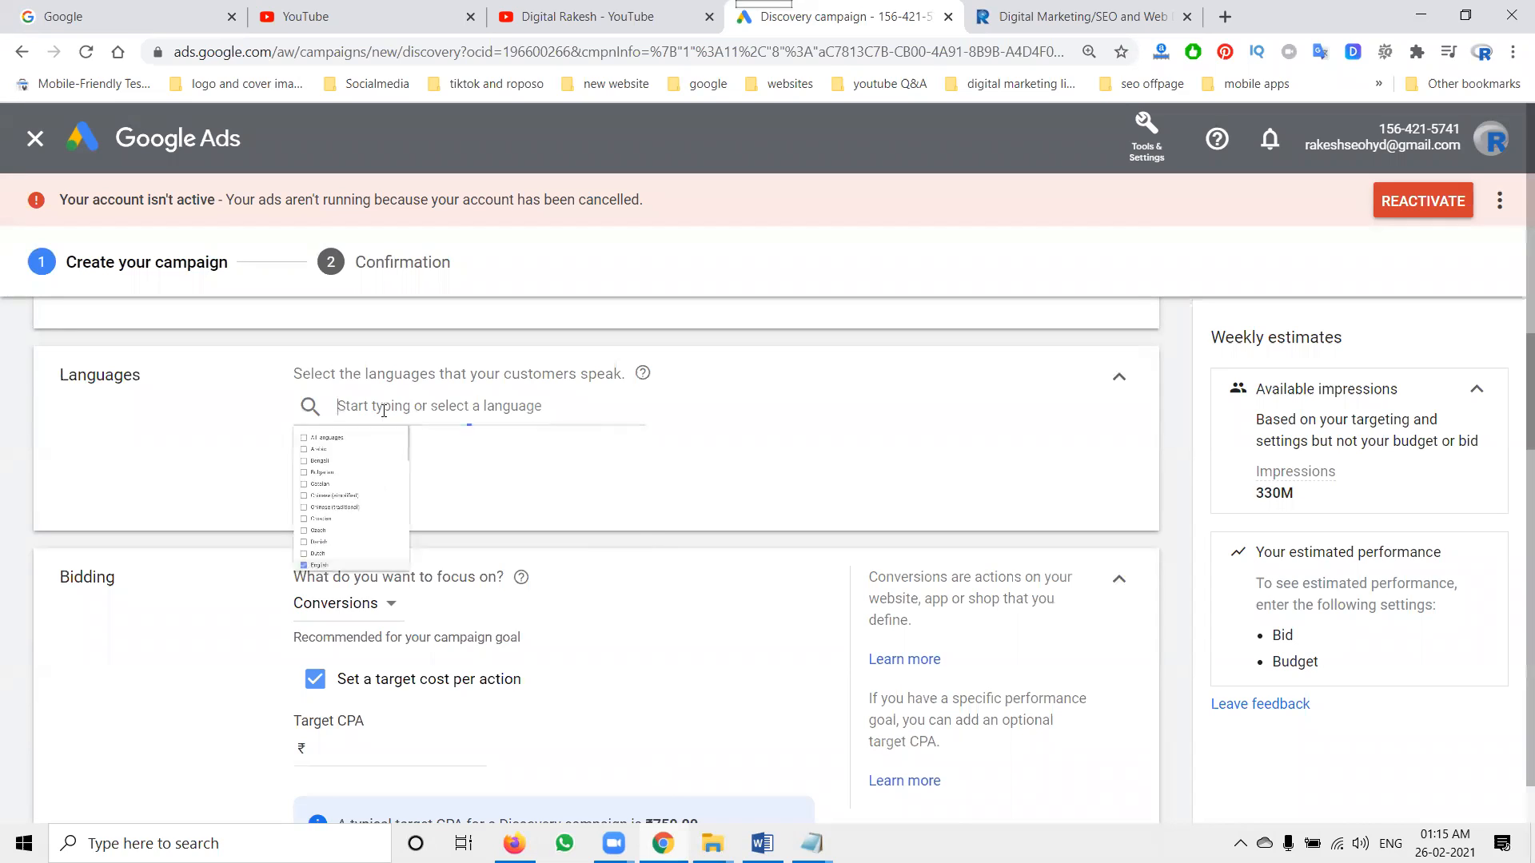
{"action": "left_click", "coordinate": [146, 436]}
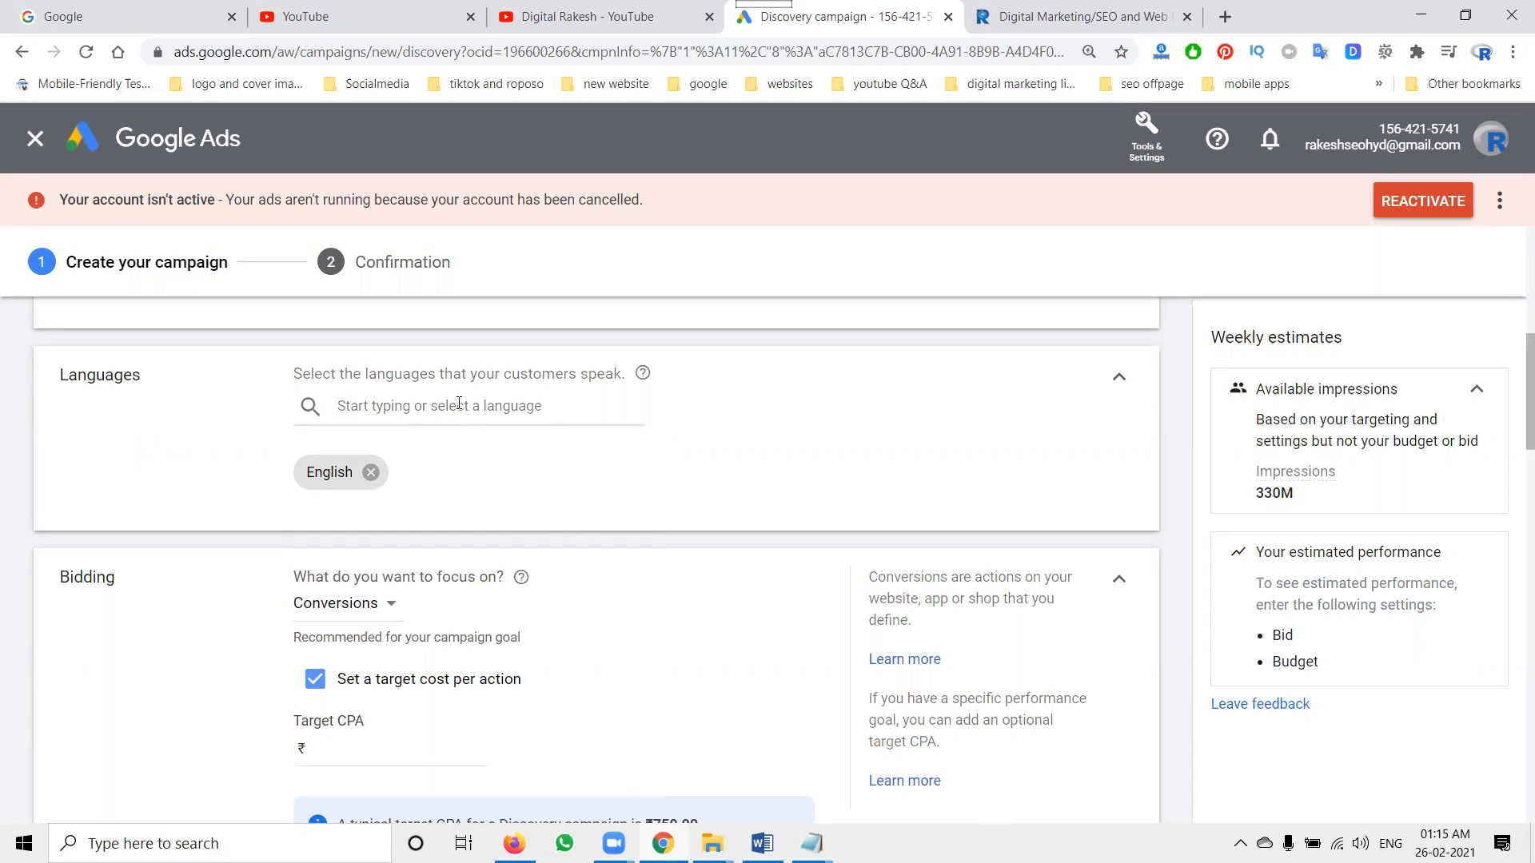
{"action": "scroll", "coordinate": [176, 479], "scroll_direction": "down", "scroll_amount": 2}
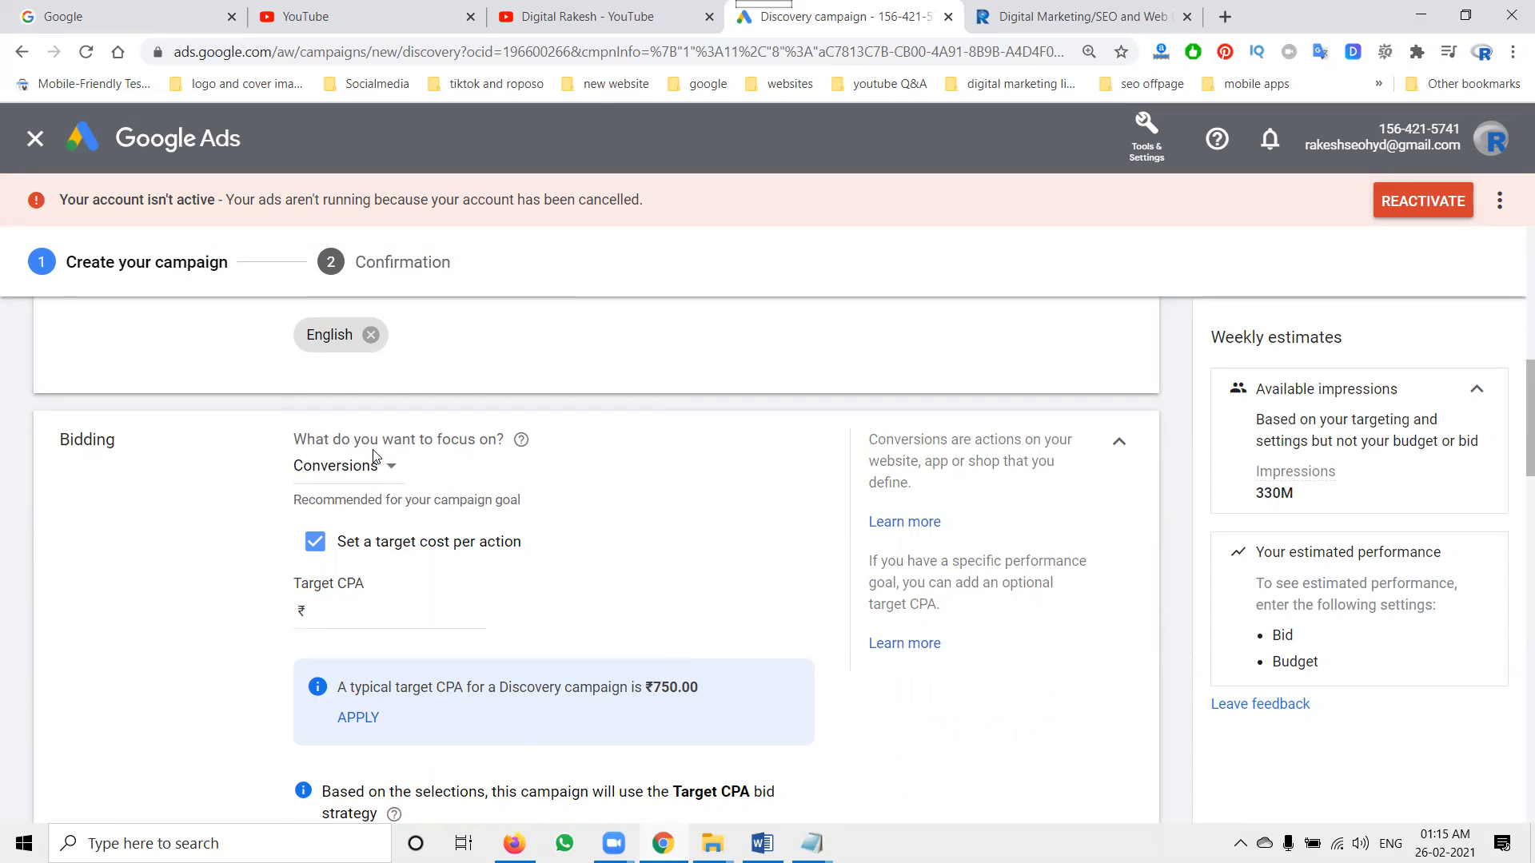
{"action": "left_click", "coordinate": [367, 475]}
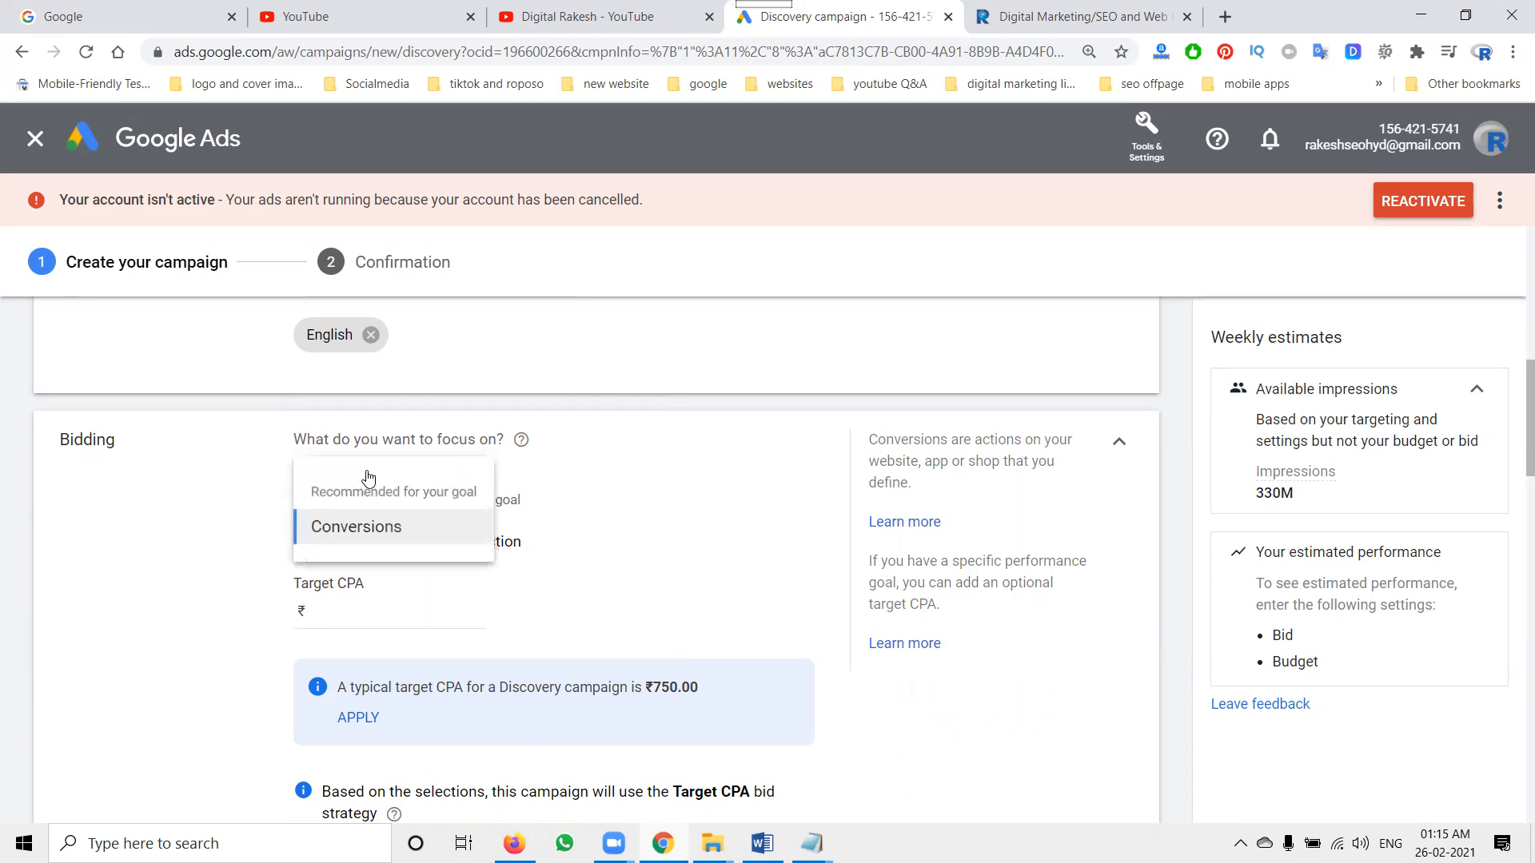
{"action": "left_click", "coordinate": [157, 530]}
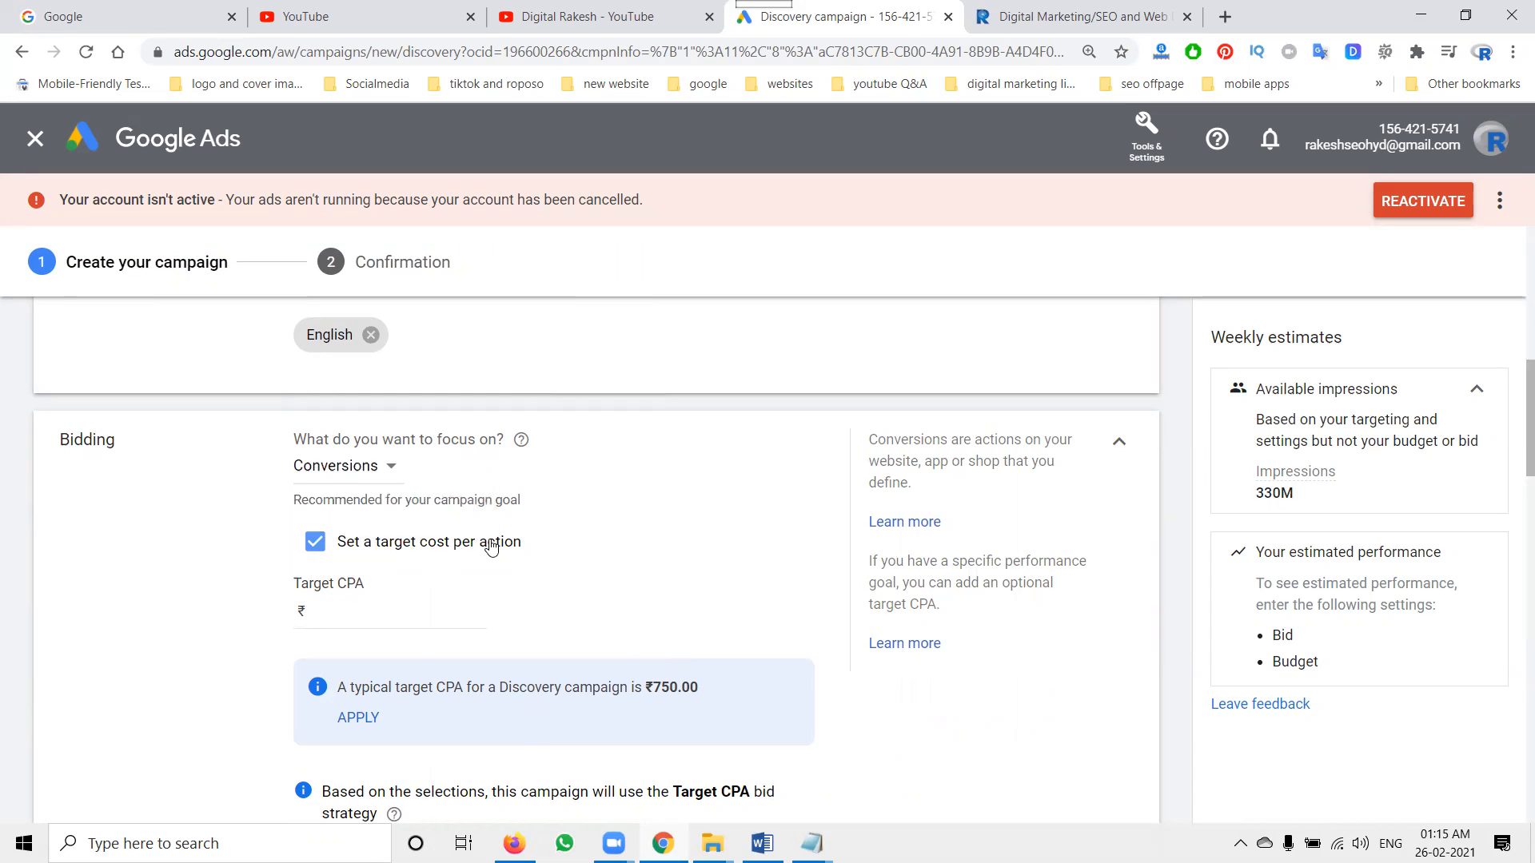
- Set the target CPA to ₹20 and the average daily budget to ₹500
{"action": "left_click", "coordinate": [385, 616]}
{"action": "type", "text": "20"}
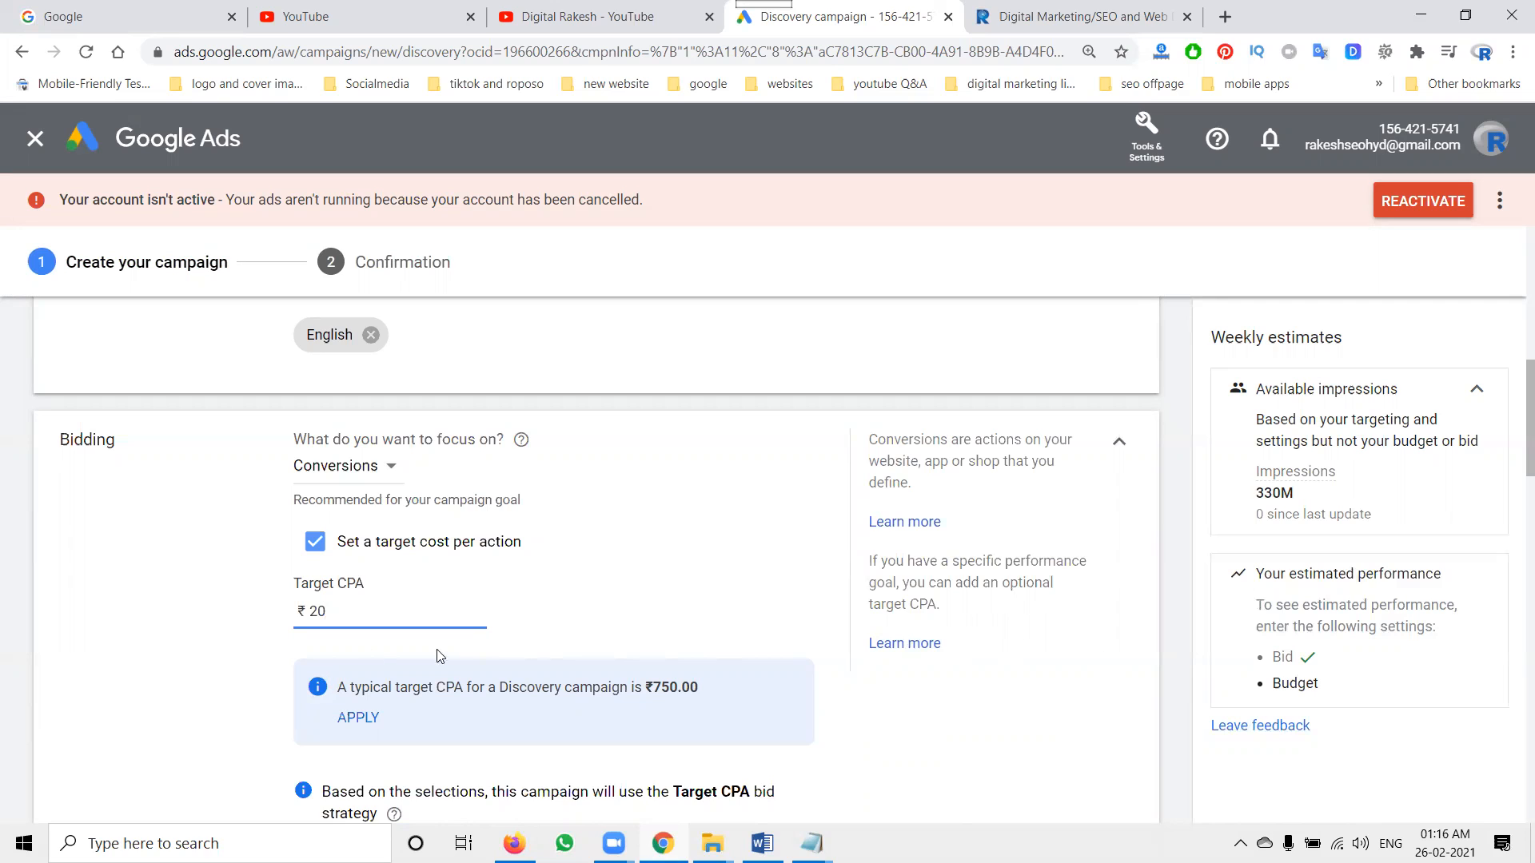
{"action": "scroll", "coordinate": [166, 655], "scroll_direction": "down", "scroll_amount": 5}
{"action": "left_click", "coordinate": [409, 504]}
{"action": "type", "text": "500"}
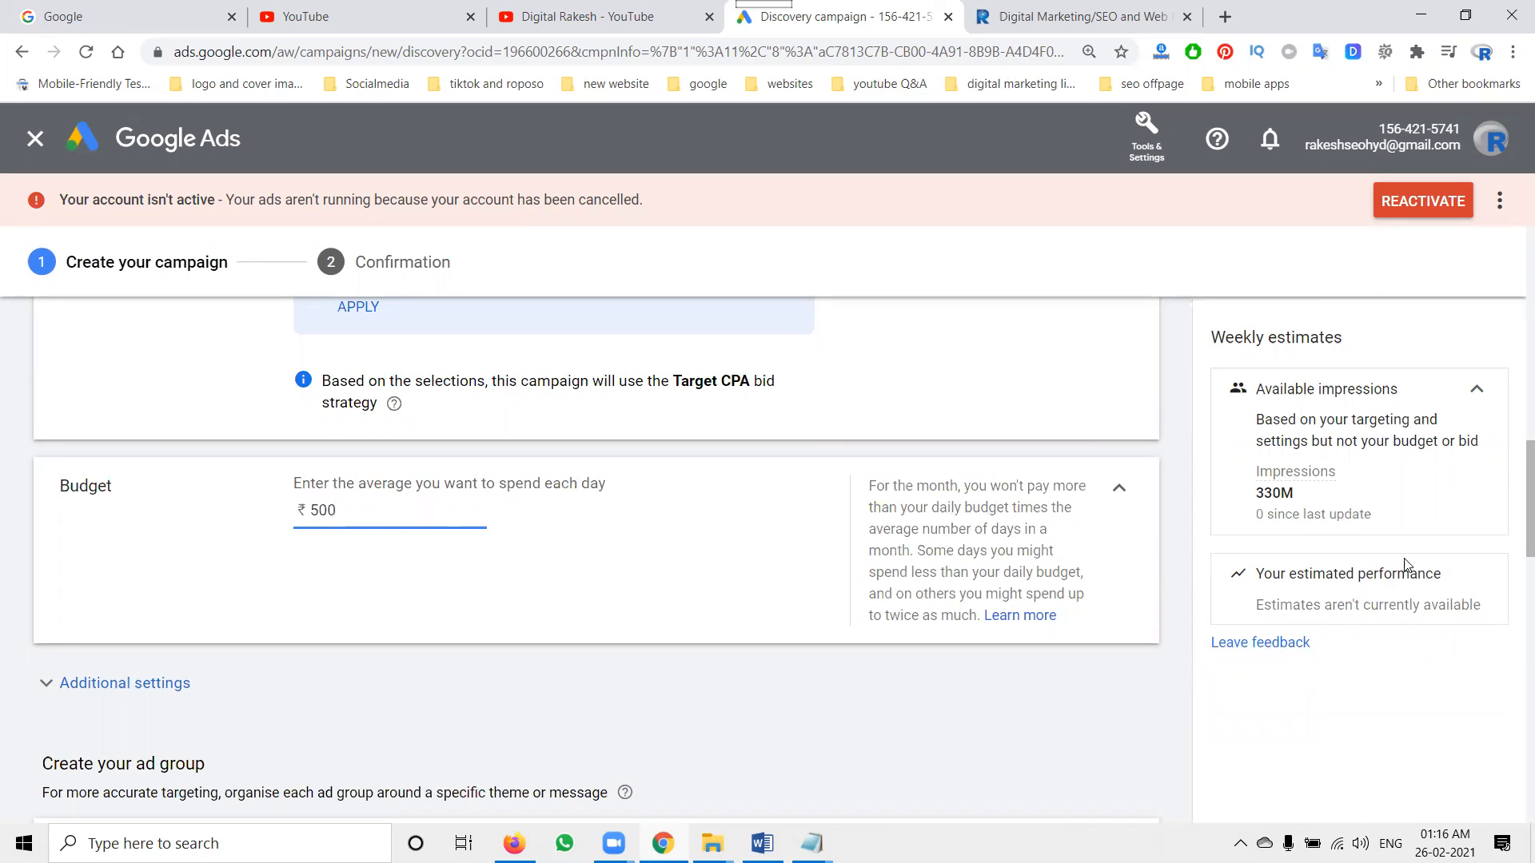
- Try an average daily budget of ₹15,000, clear it and restore the budget to ₹500
{"action": "double_click", "coordinate": [387, 518]}
{"action": "type", "text": "15000"}
{"action": "left_click", "coordinate": [281, 576]}
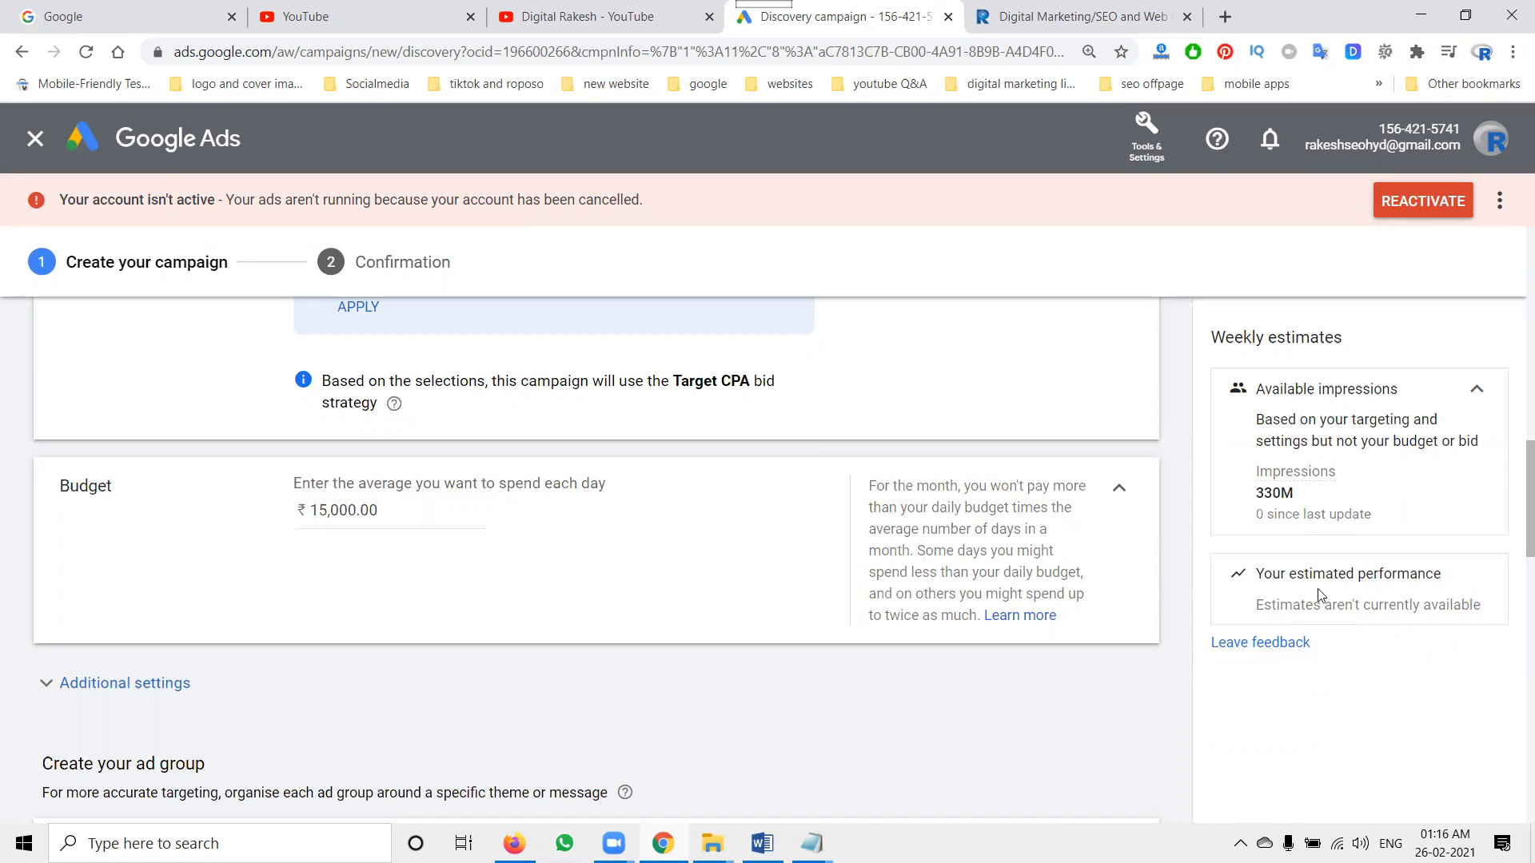
{"action": "double_click", "coordinate": [365, 511]}
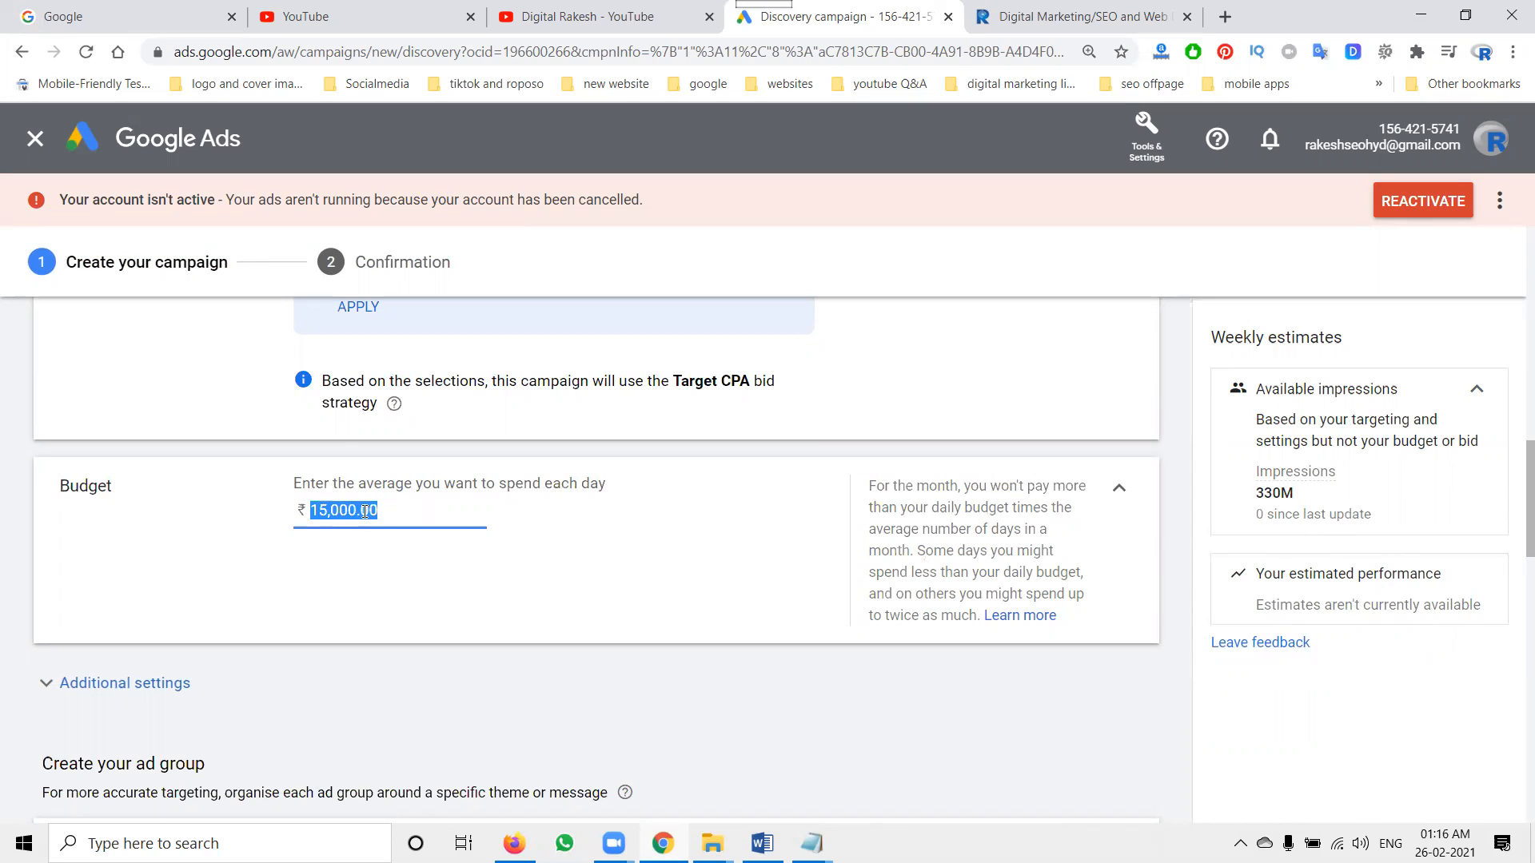
{"action": "key", "text": "BackSpace"}
{"action": "left_click", "coordinate": [367, 601]}
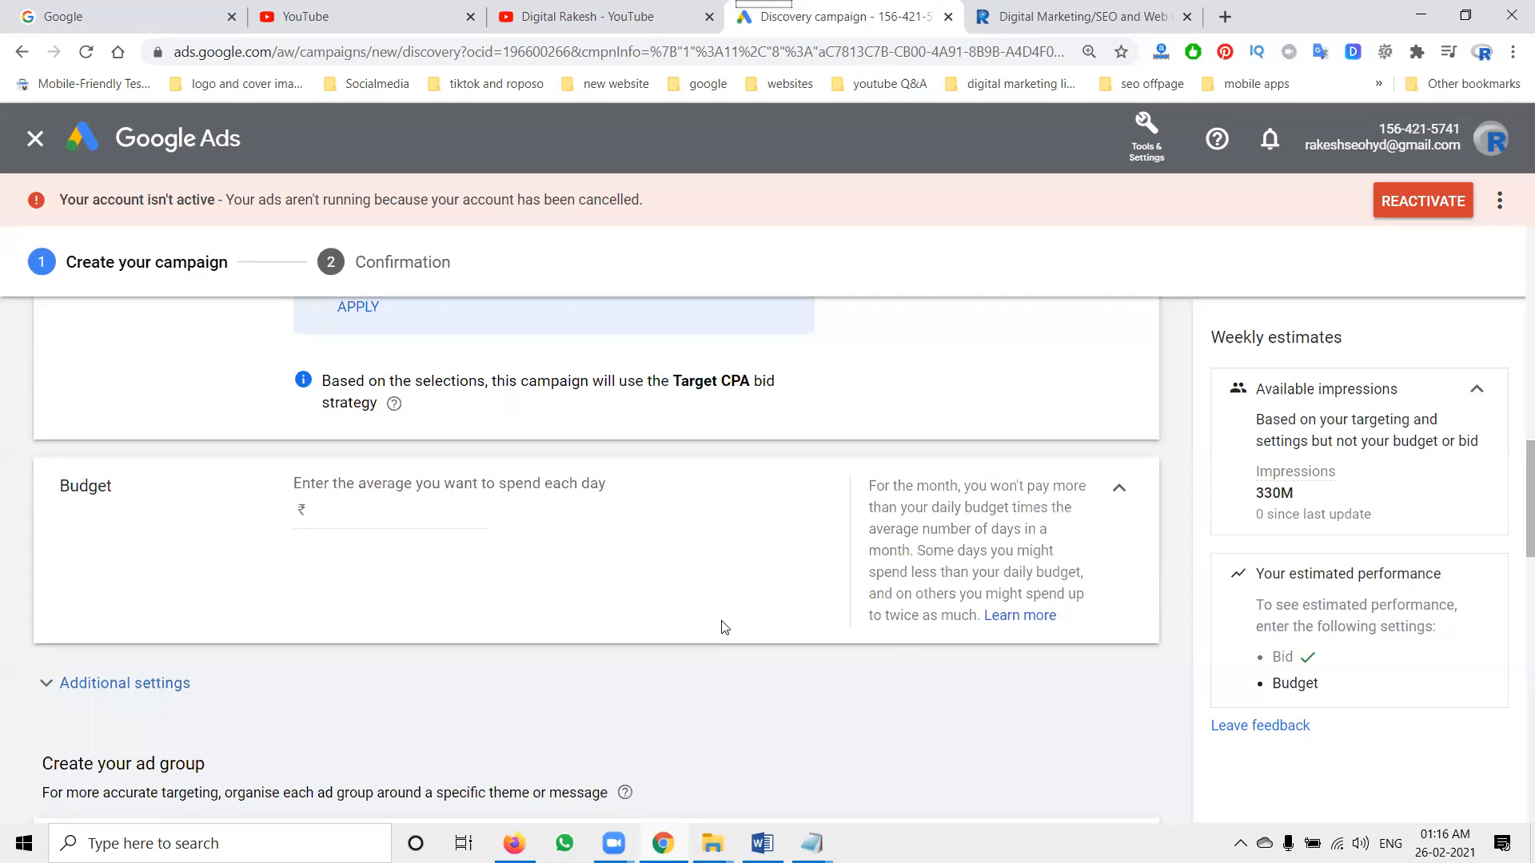
{"action": "left_click", "coordinate": [394, 514]}
{"action": "type", "text": "500"}
- Try a target CPA of ₹100 and set it back to ₹20
{"action": "scroll", "coordinate": [371, 434], "scroll_direction": "up", "scroll_amount": 3}
{"action": "left_click", "coordinate": [353, 474]}
{"action": "type", "text": "00"}
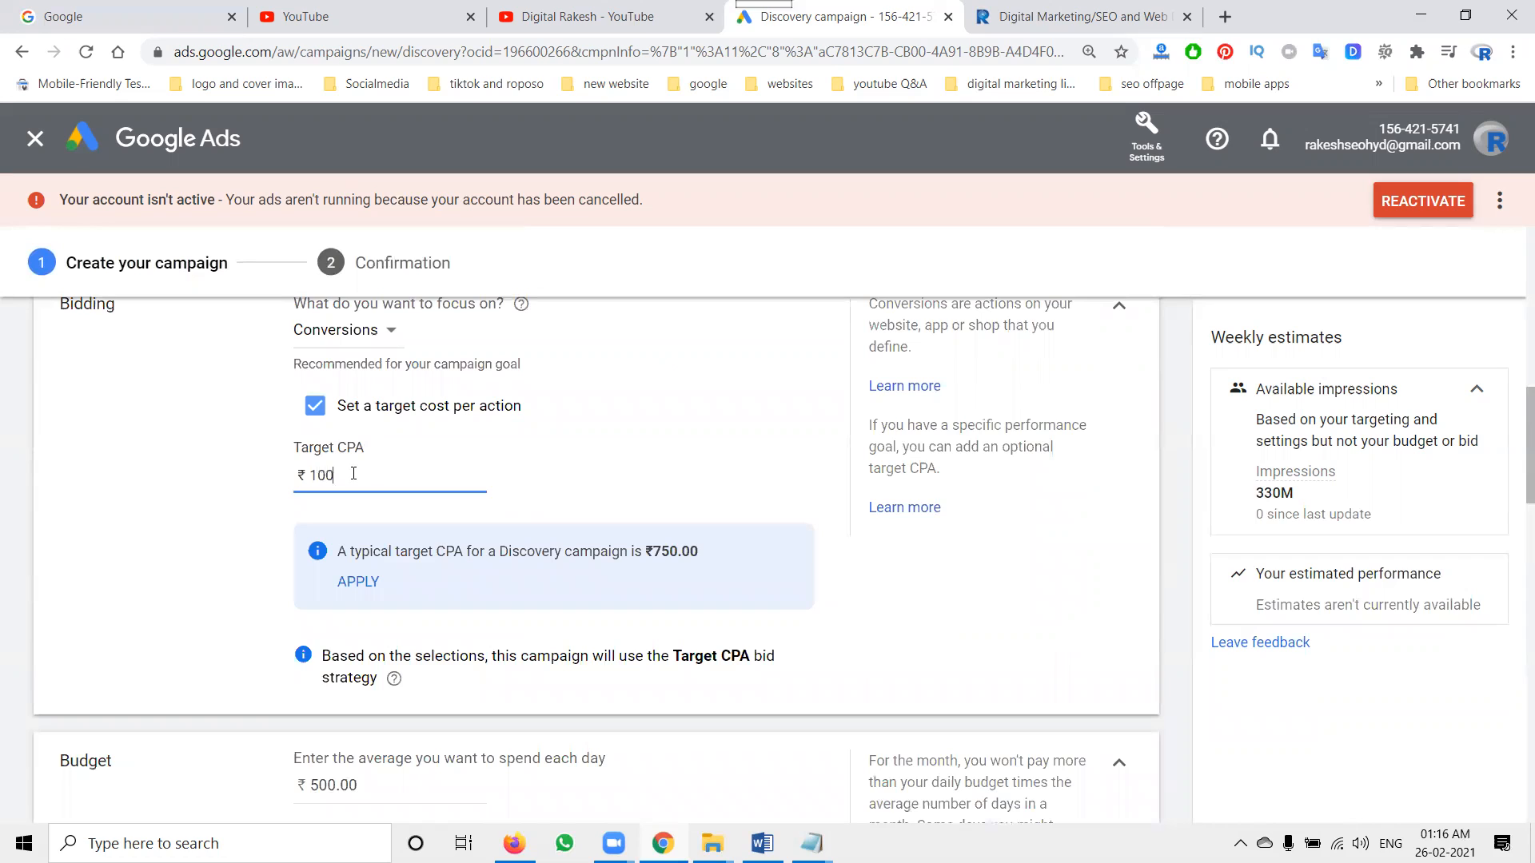
{"action": "left_click", "coordinate": [120, 523]}
{"action": "double_click", "coordinate": [335, 477]}
{"action": "type", "text": "20"}
{"action": "left_click", "coordinate": [140, 495]}
- Prefix the ad group name with DR
{"action": "scroll", "coordinate": [140, 495], "scroll_direction": "down", "scroll_amount": 5}
{"action": "scroll", "coordinate": [139, 496], "scroll_direction": "down", "scroll_amount": 3}
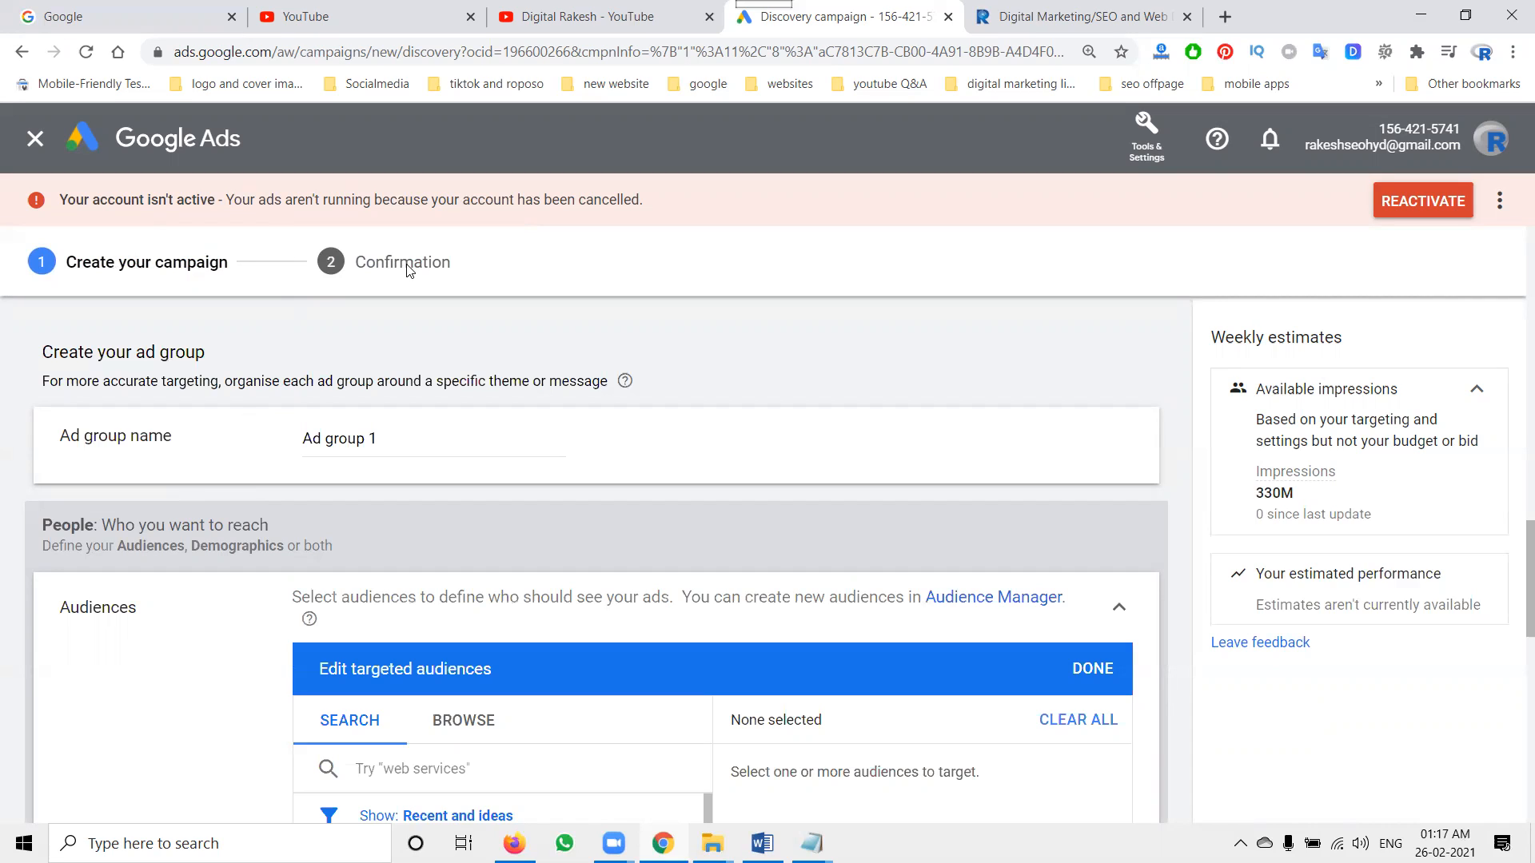
{"action": "left_click", "coordinate": [303, 438]}
{"action": "type", "text": "DR"}
- Look over the audience, demographics and ad creation sections of the ad group
{"action": "scroll", "coordinate": [198, 444], "scroll_direction": "down", "scroll_amount": 5}
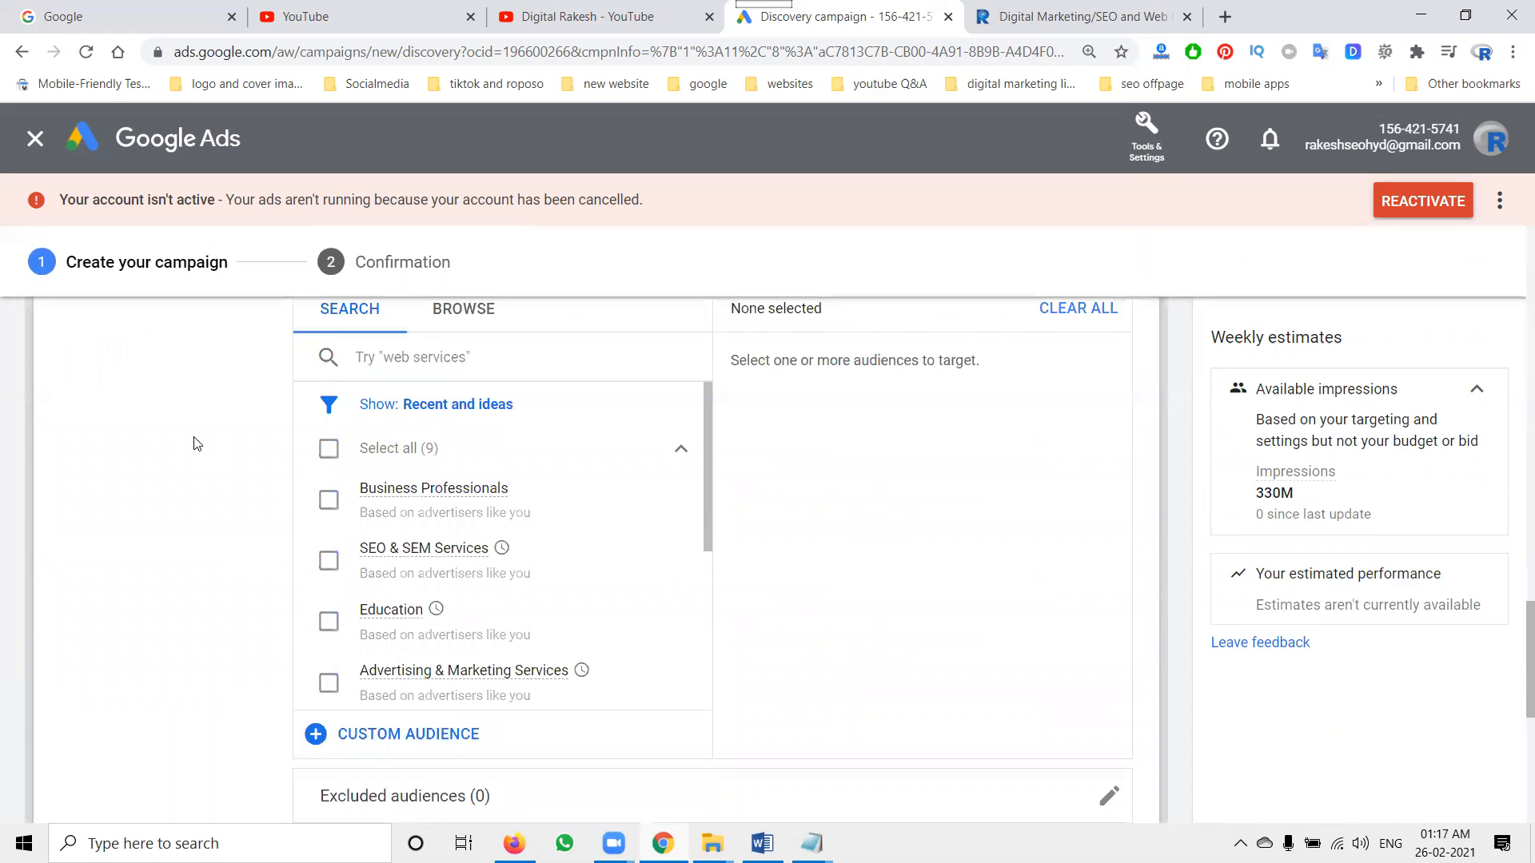
{"action": "scroll", "coordinate": [198, 444], "scroll_direction": "down", "scroll_amount": 5}
{"action": "scroll", "coordinate": [193, 437], "scroll_direction": "down", "scroll_amount": 2}
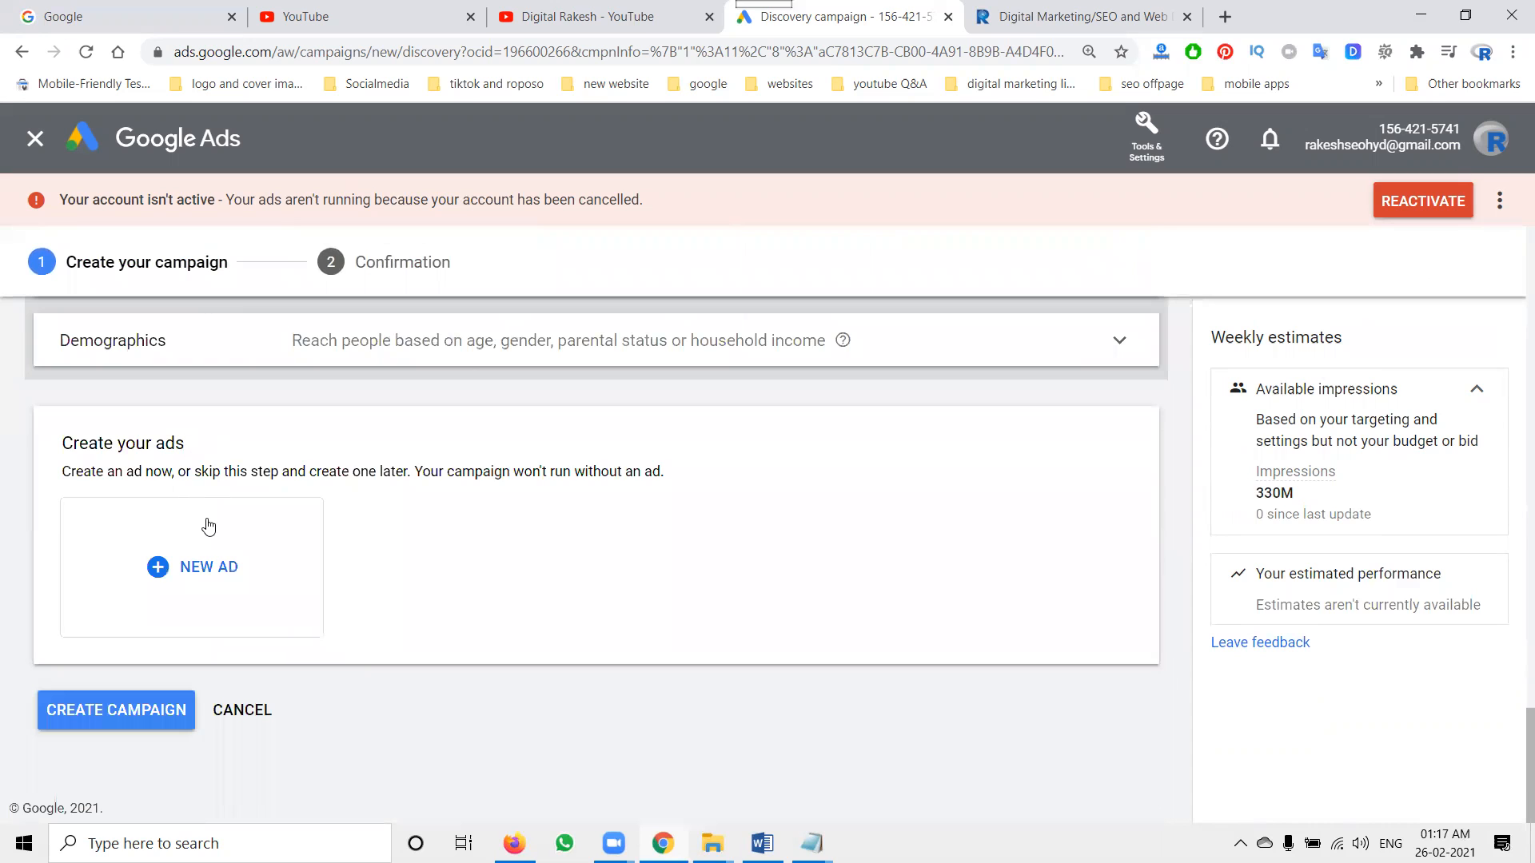
{"action": "scroll", "coordinate": [193, 559], "scroll_direction": "up", "scroll_amount": 3}
{"action": "scroll", "coordinate": [188, 534], "scroll_direction": "up", "scroll_amount": 5}
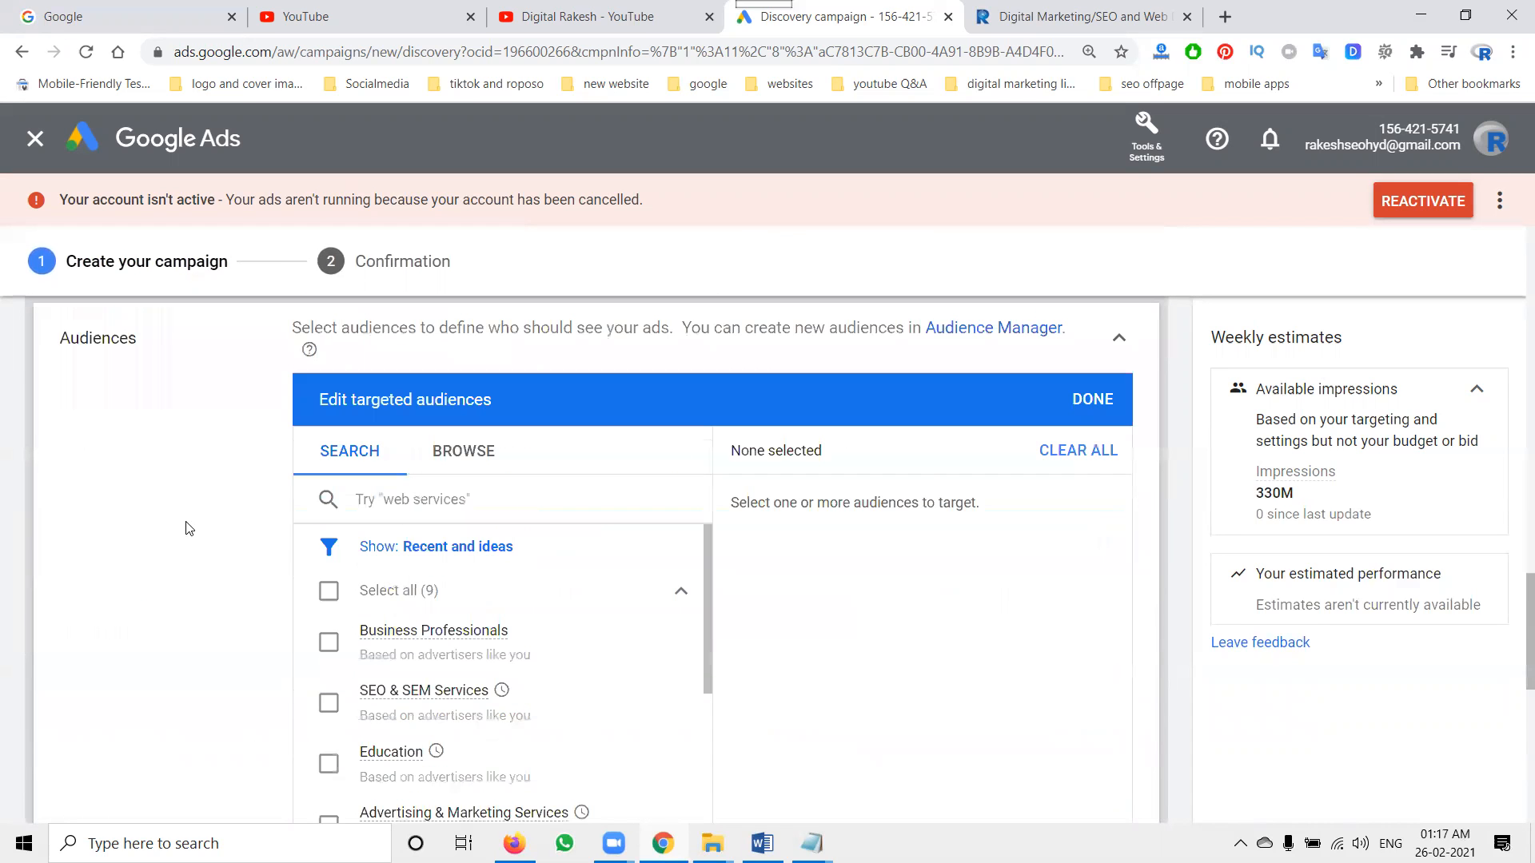
- Exclude the 45 - 54, 55 - 64, 65+ and Unknown age groups from the targeted demographics and confirm the selection
{"action": "scroll", "coordinate": [233, 504], "scroll_direction": "down", "scroll_amount": 5}
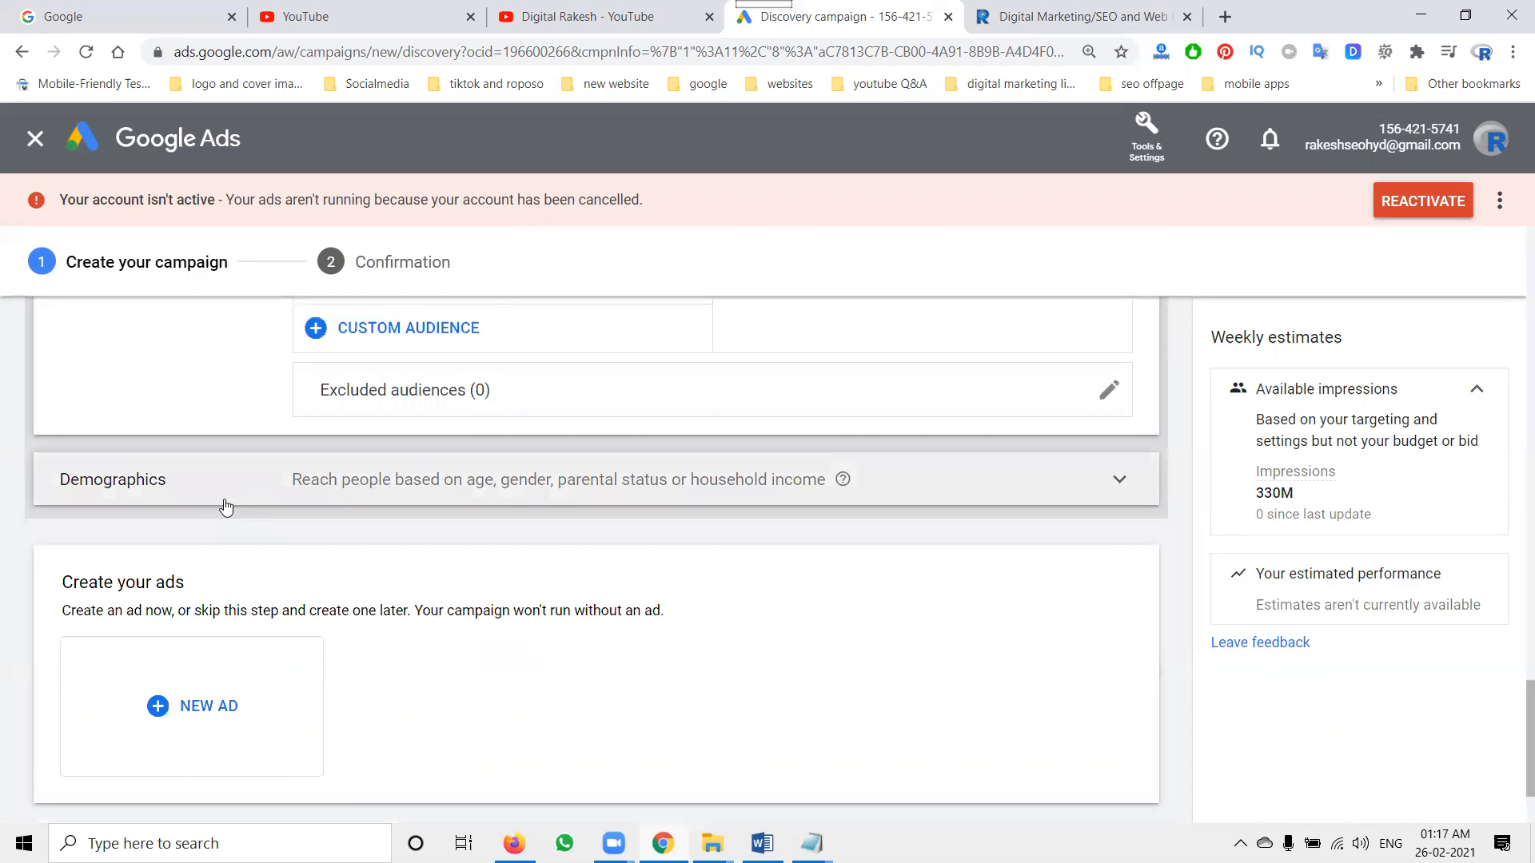
{"action": "left_click", "coordinate": [208, 490]}
{"action": "scroll", "coordinate": [209, 491], "scroll_direction": "down", "scroll_amount": 2}
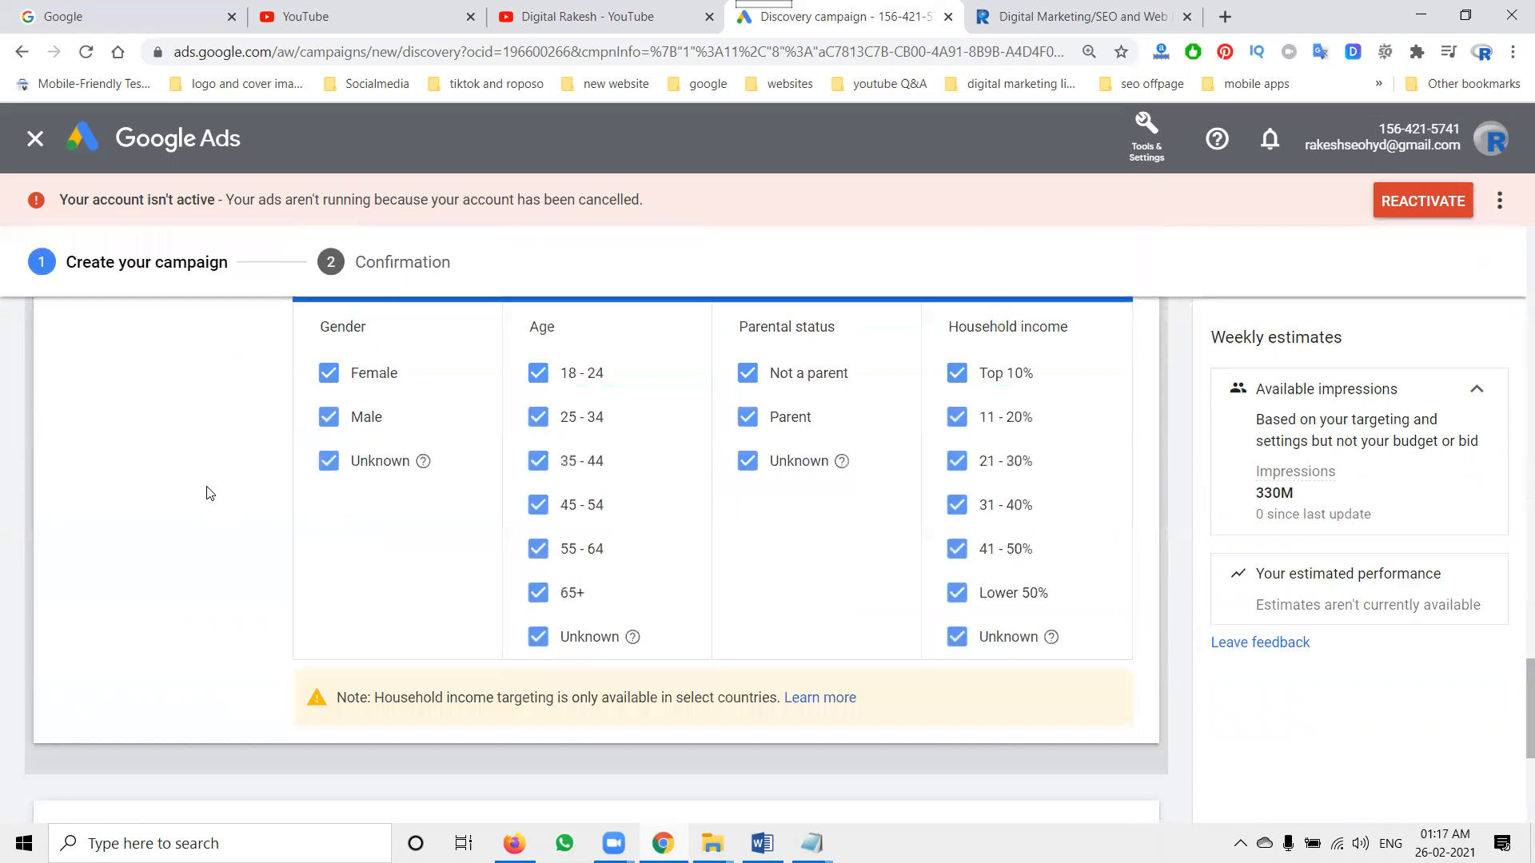
{"action": "left_click", "coordinate": [538, 637]}
{"action": "left_click", "coordinate": [537, 592]}
{"action": "left_click", "coordinate": [537, 548]}
{"action": "left_click", "coordinate": [537, 505]}
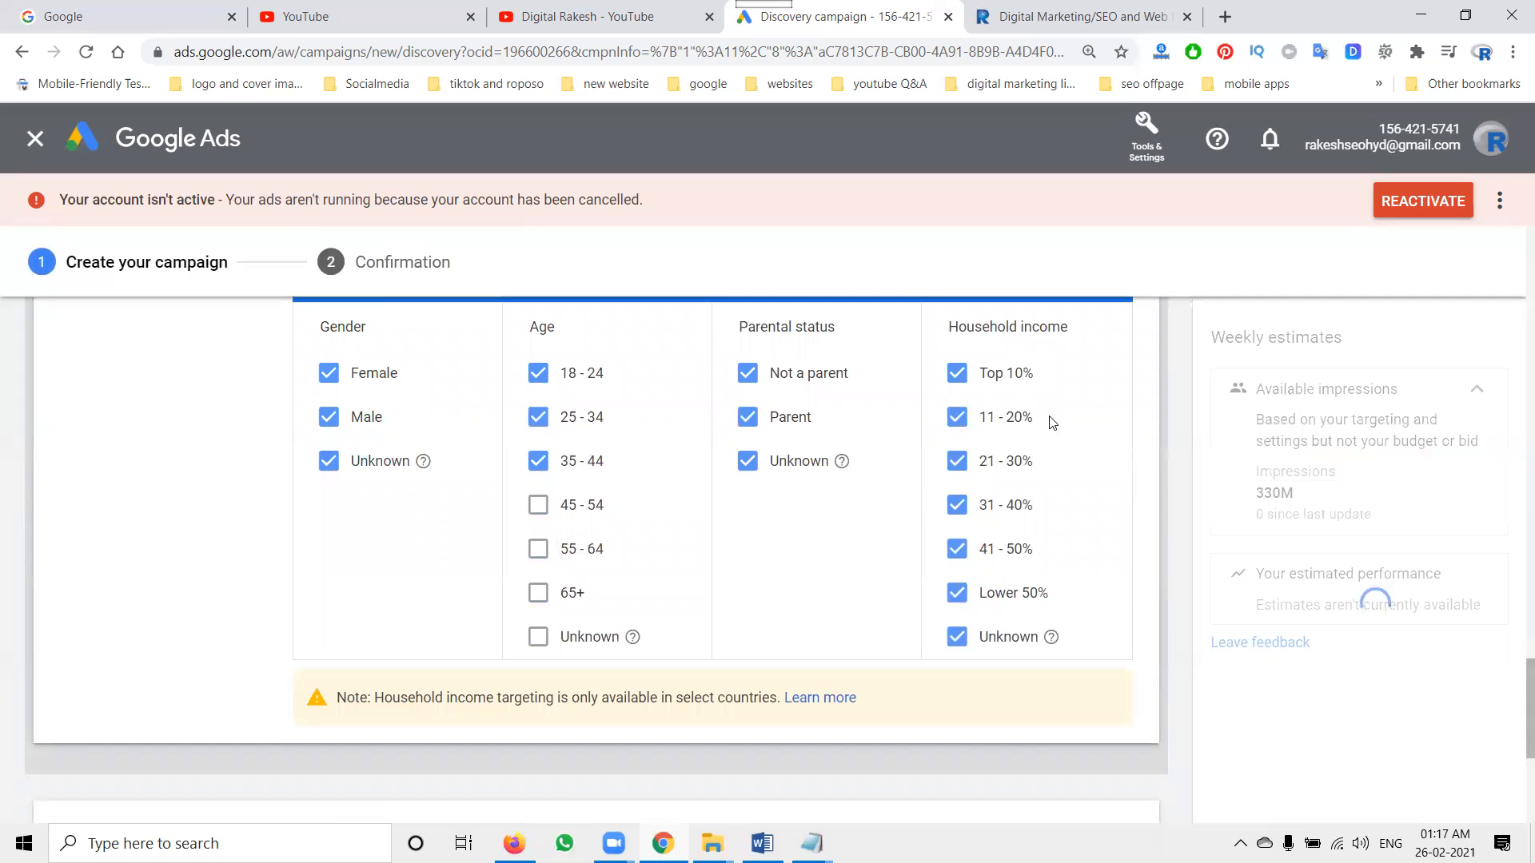
{"action": "scroll", "coordinate": [1055, 424], "scroll_direction": "up", "scroll_amount": 2}
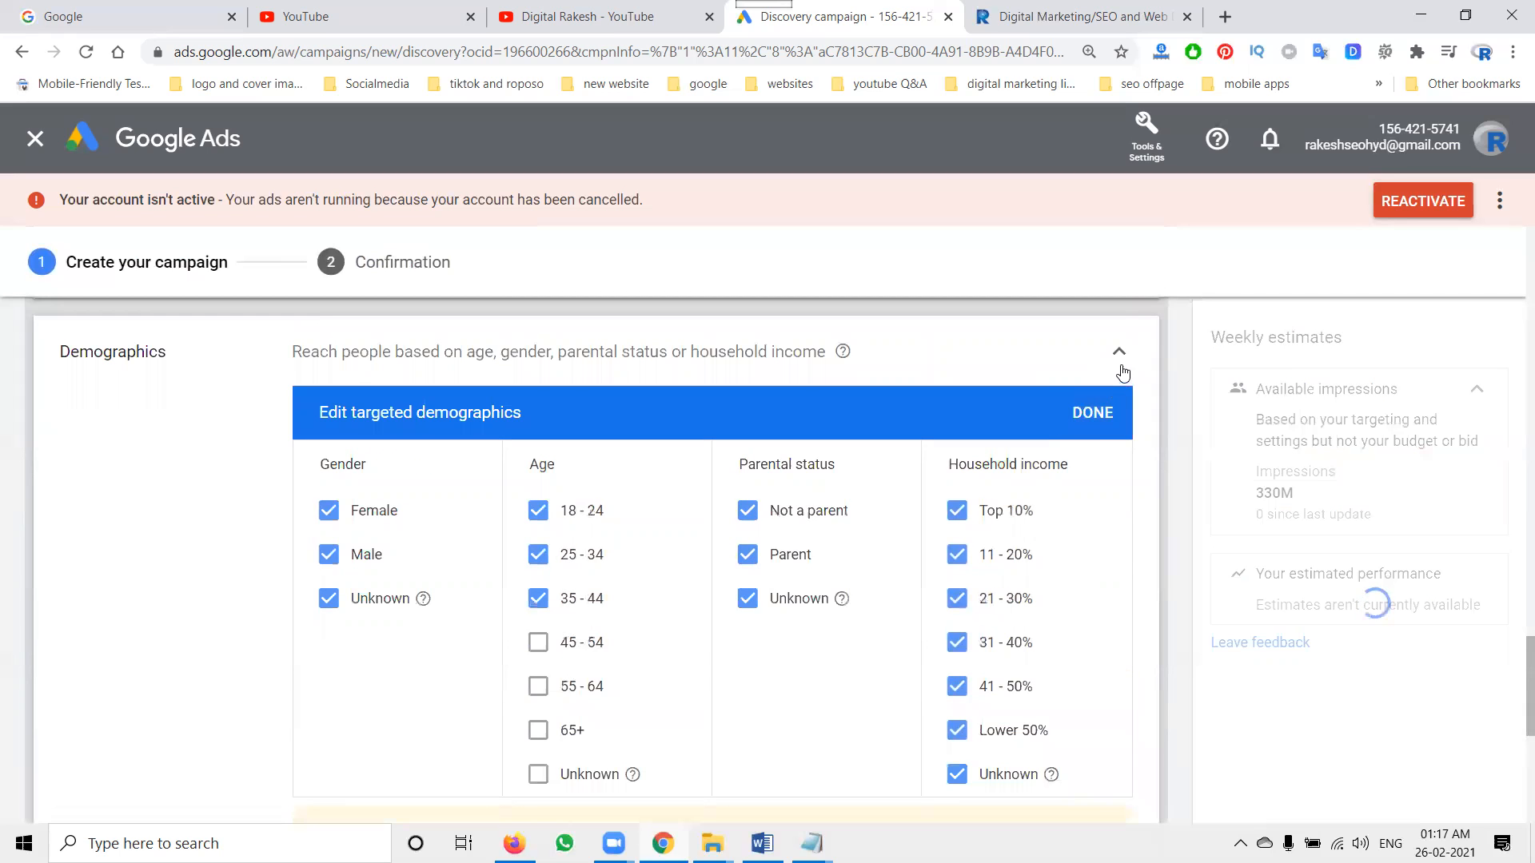
{"action": "left_click", "coordinate": [1092, 412]}
- Switch to the Notepad note on Discovery ad sizes and change the 1.91:1 ratio to 1:91:1
{"action": "scroll", "coordinate": [232, 500], "scroll_direction": "down", "scroll_amount": 2}
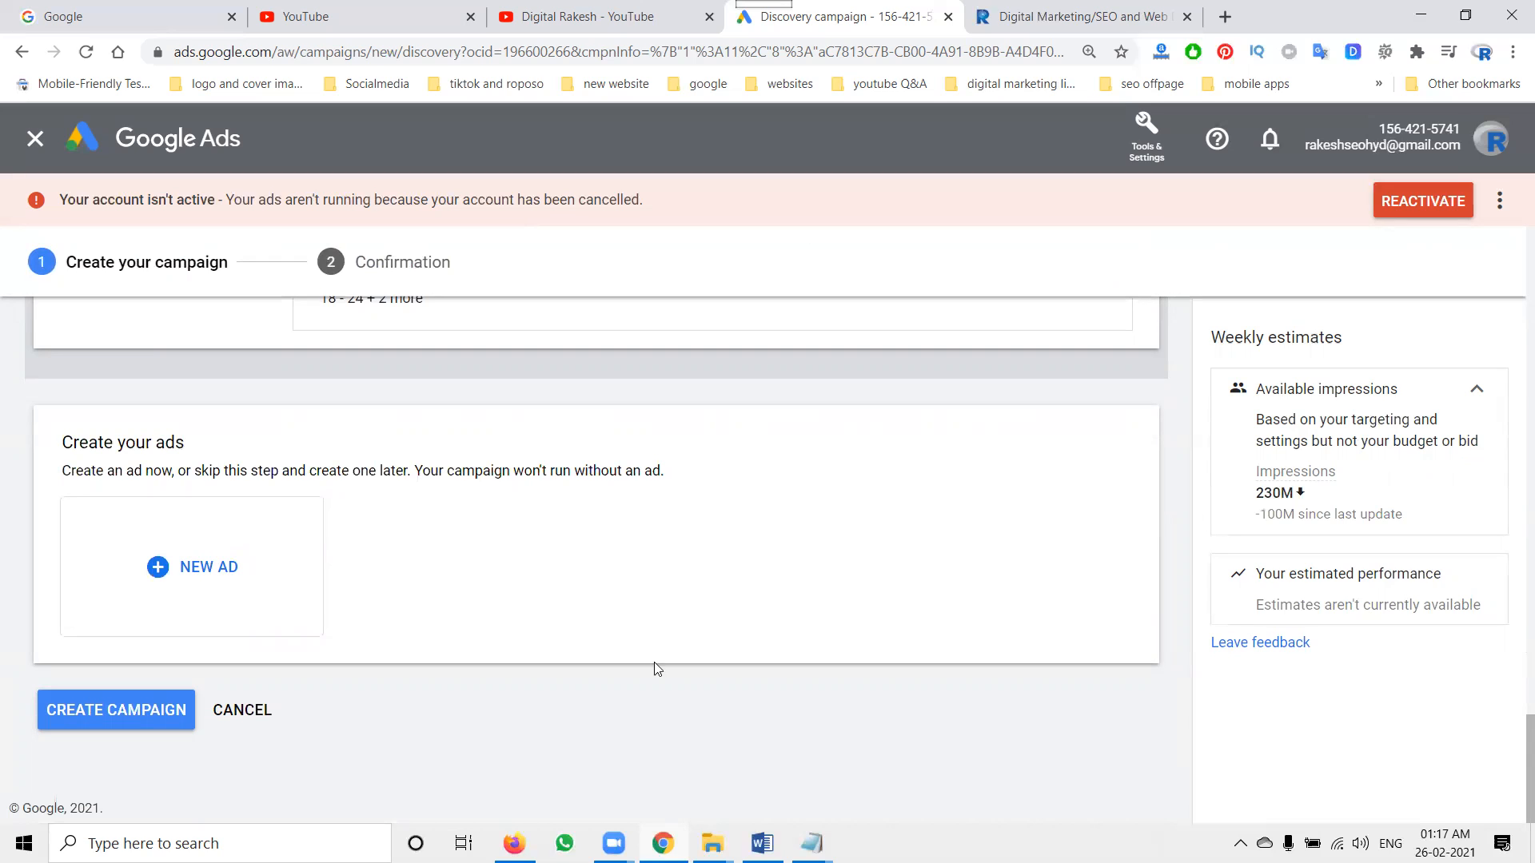
{"action": "mouse_move", "coordinate": [811, 843]}
{"action": "left_click", "coordinate": [869, 789]}
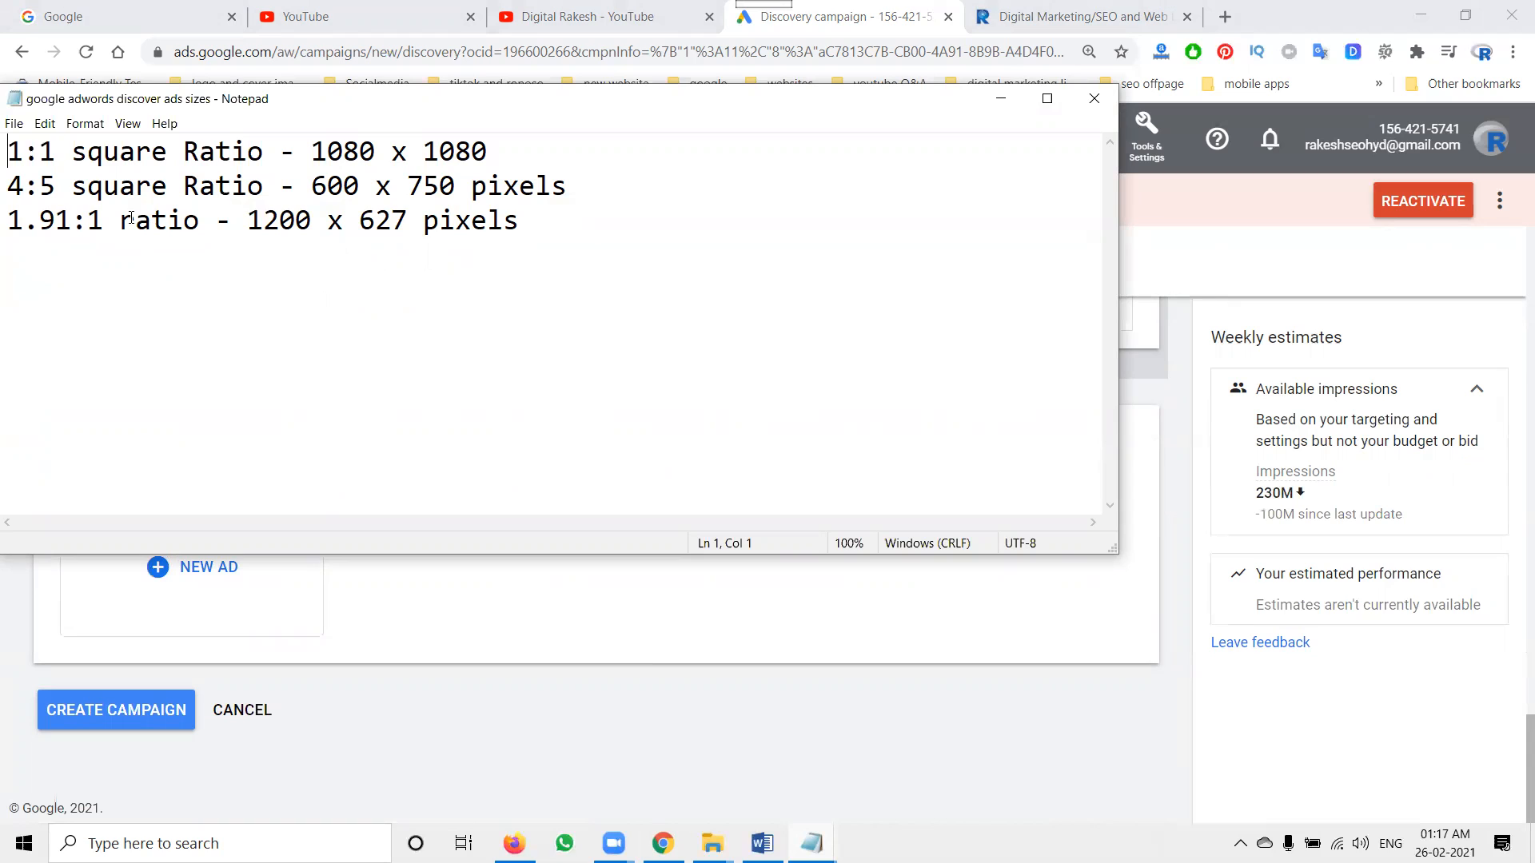
{"action": "left_click", "coordinate": [33, 217]}
{"action": "key", "text": "BackSpace"}
{"action": "type", "text": ":"}
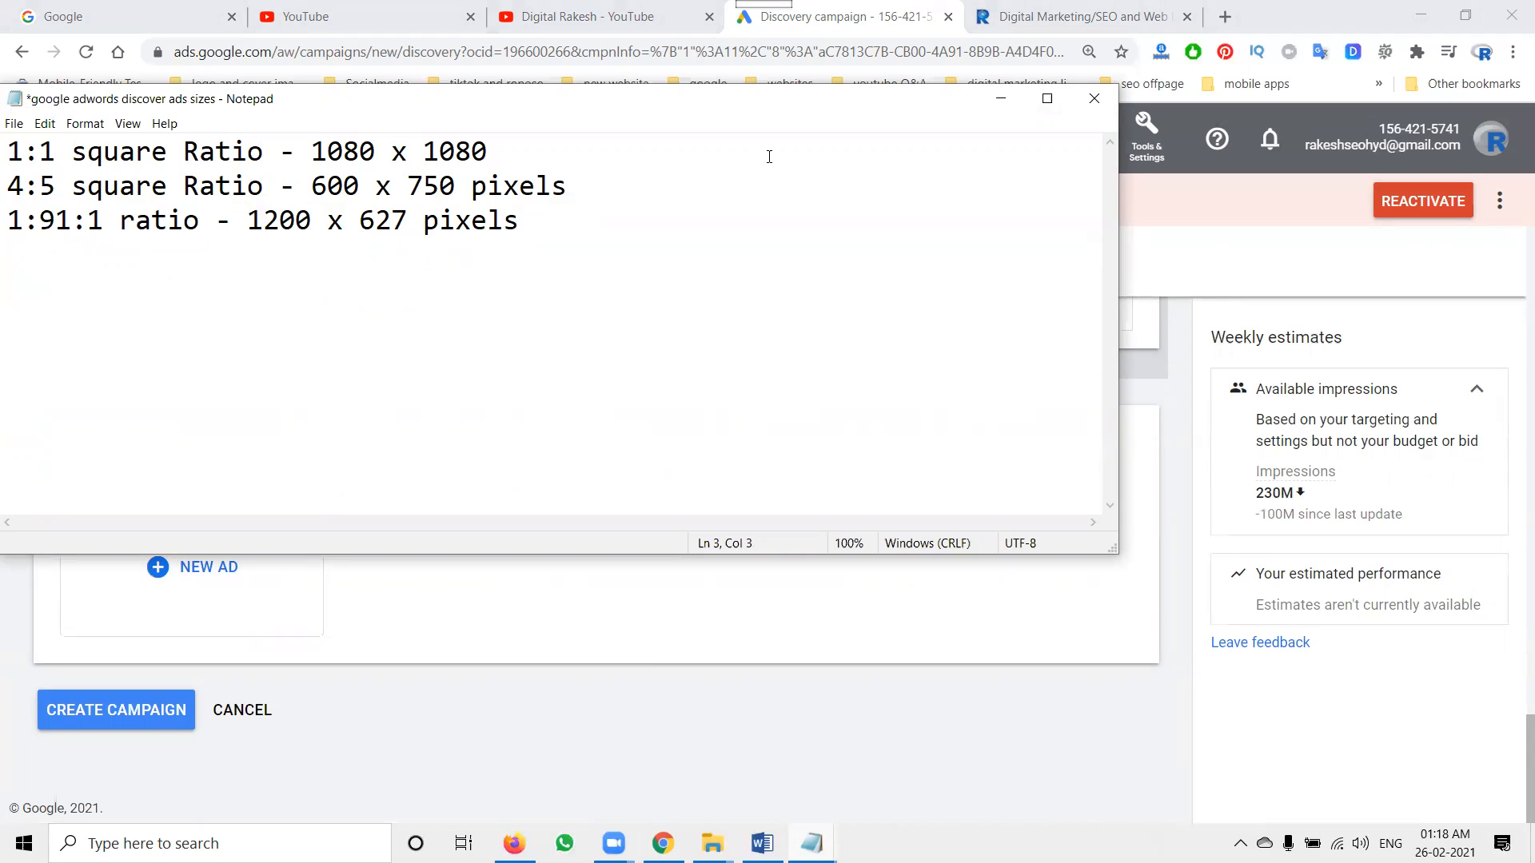
{"action": "left_click", "coordinate": [992, 104]}
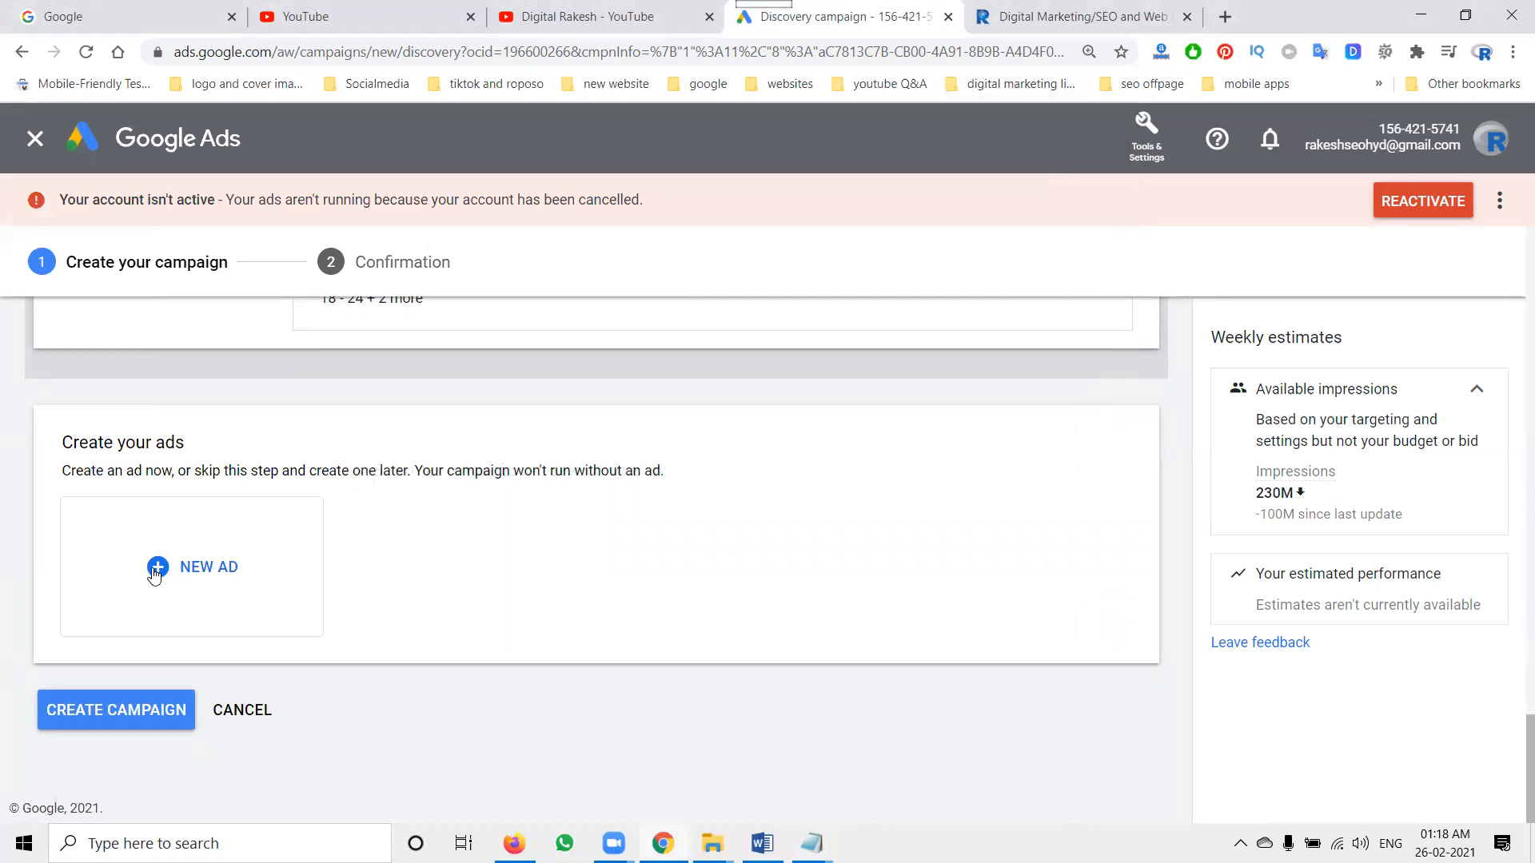
{"action": "left_click", "coordinate": [156, 568]}
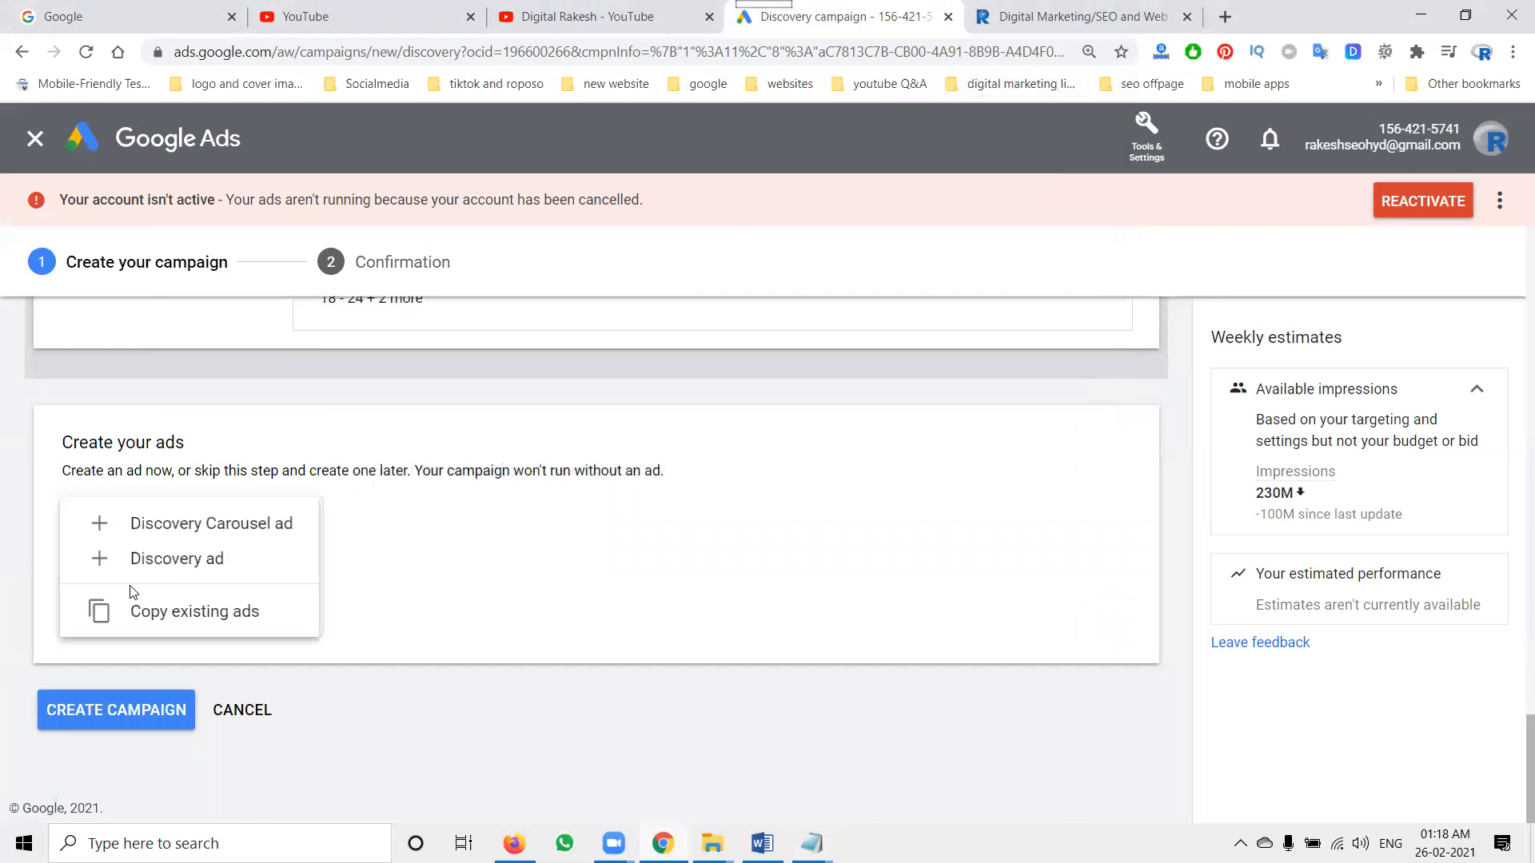
{"action": "left_click", "coordinate": [165, 559]}
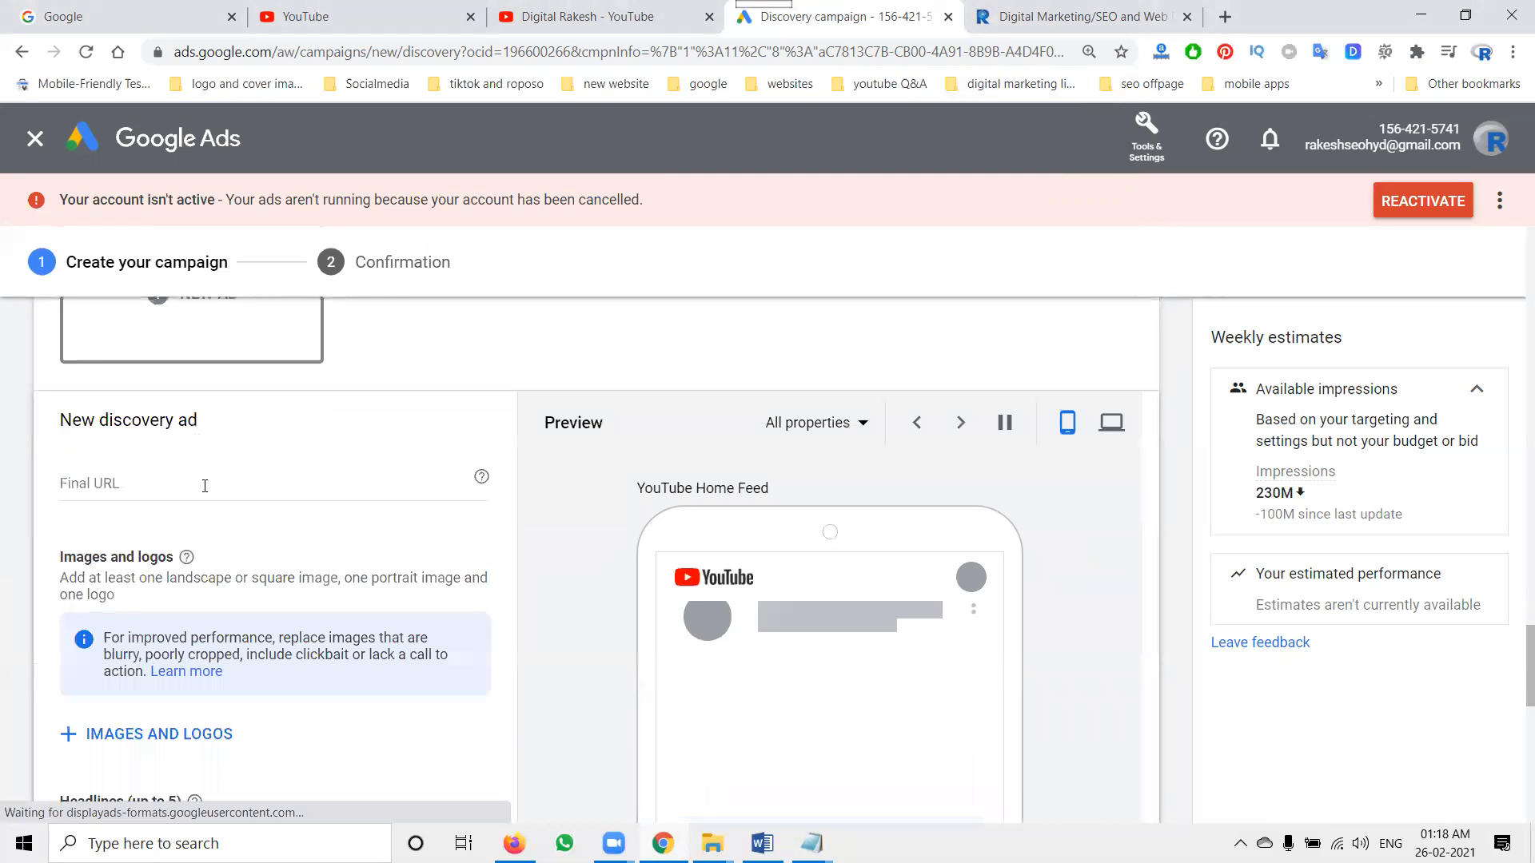
{"action": "left_click", "coordinate": [203, 482]}
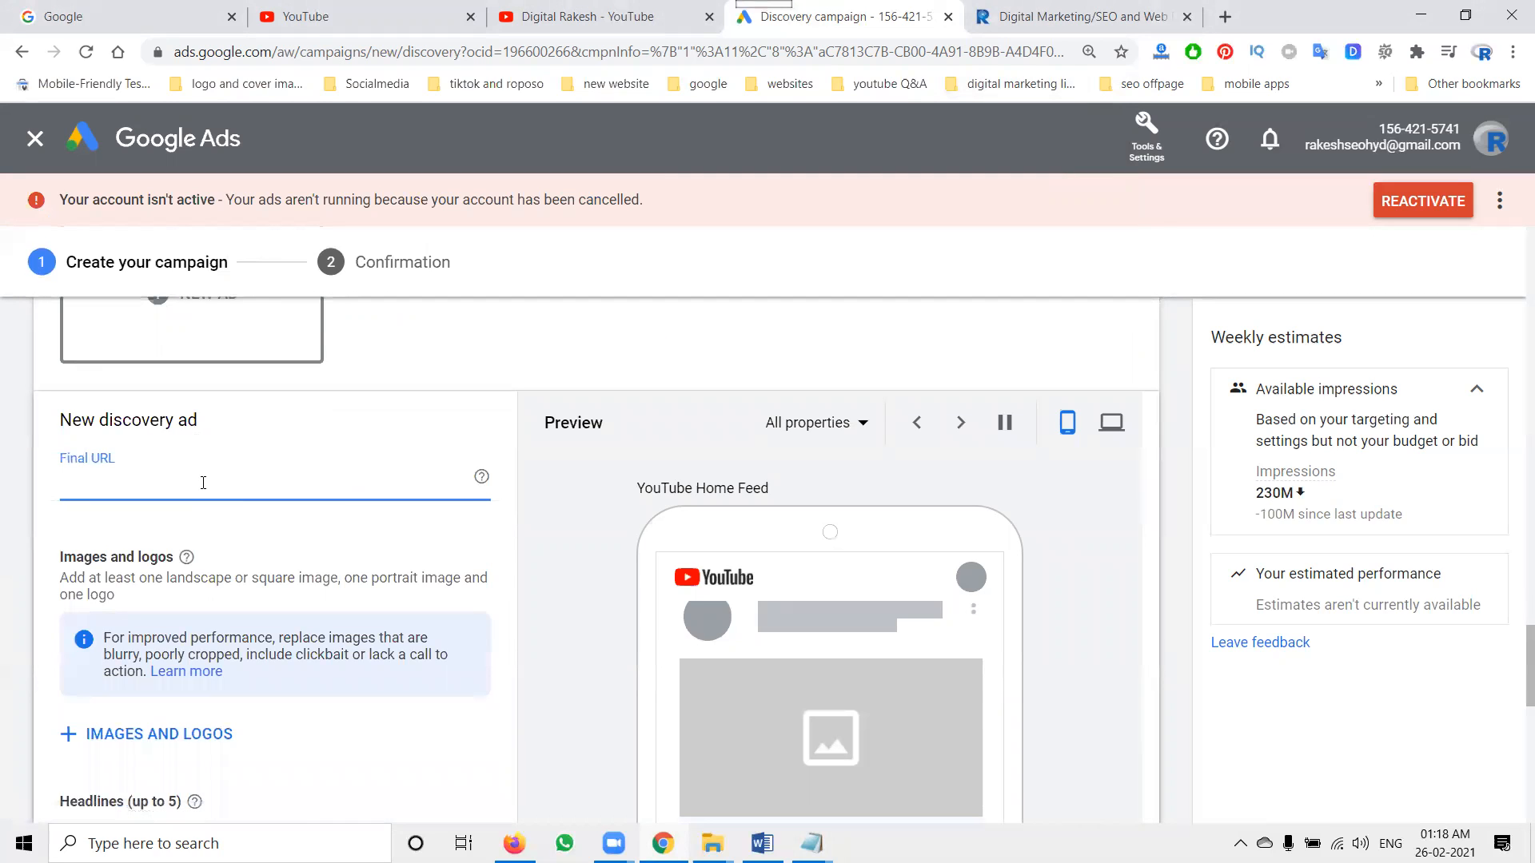
{"action": "left_click", "coordinate": [599, 16]}
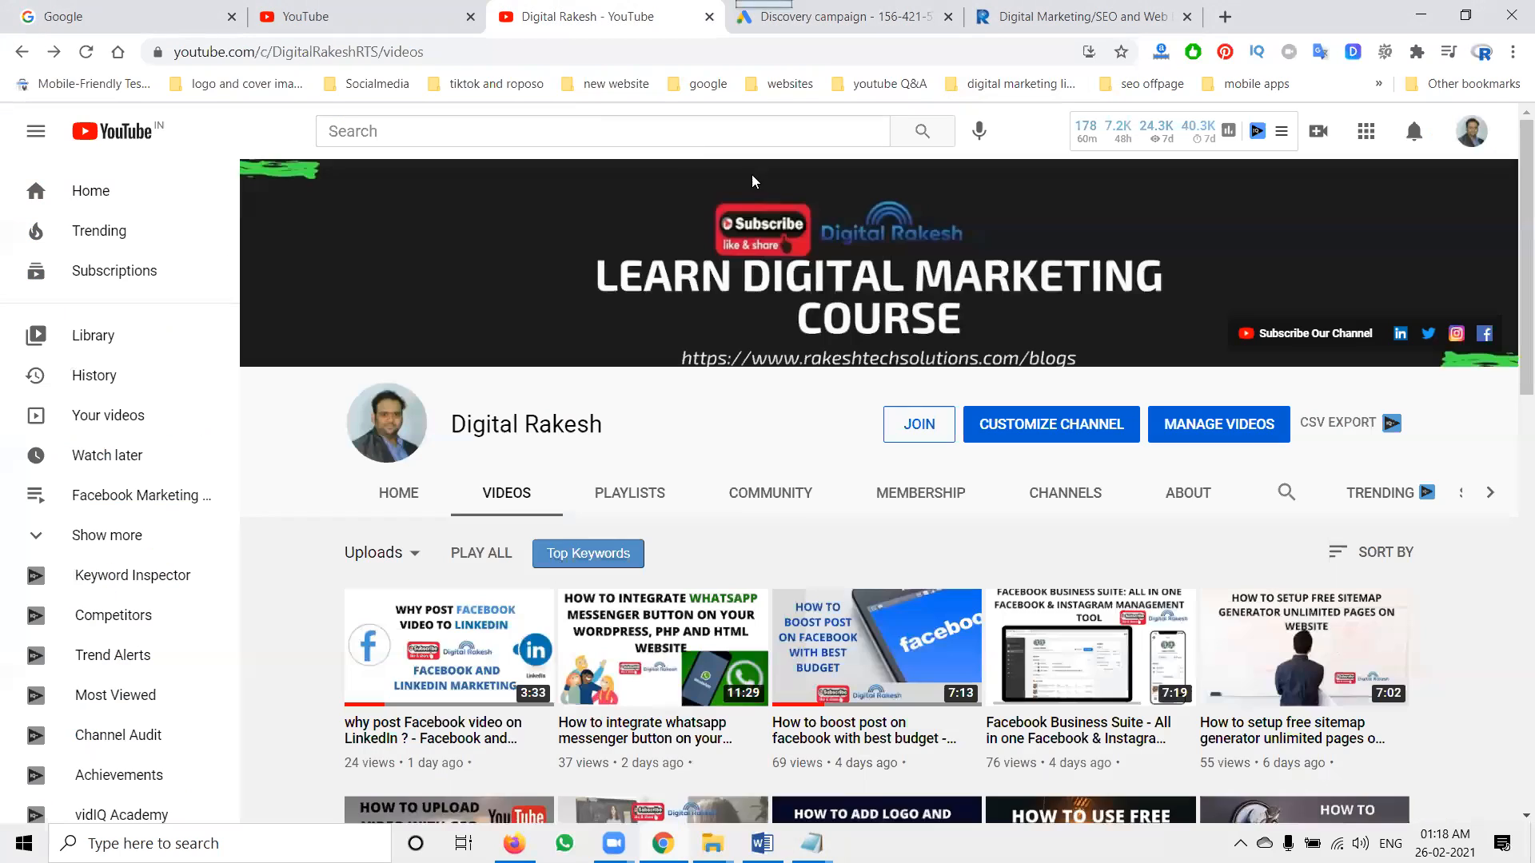
{"action": "left_click", "coordinate": [1316, 333]}
{"action": "left_click", "coordinate": [400, 50]}
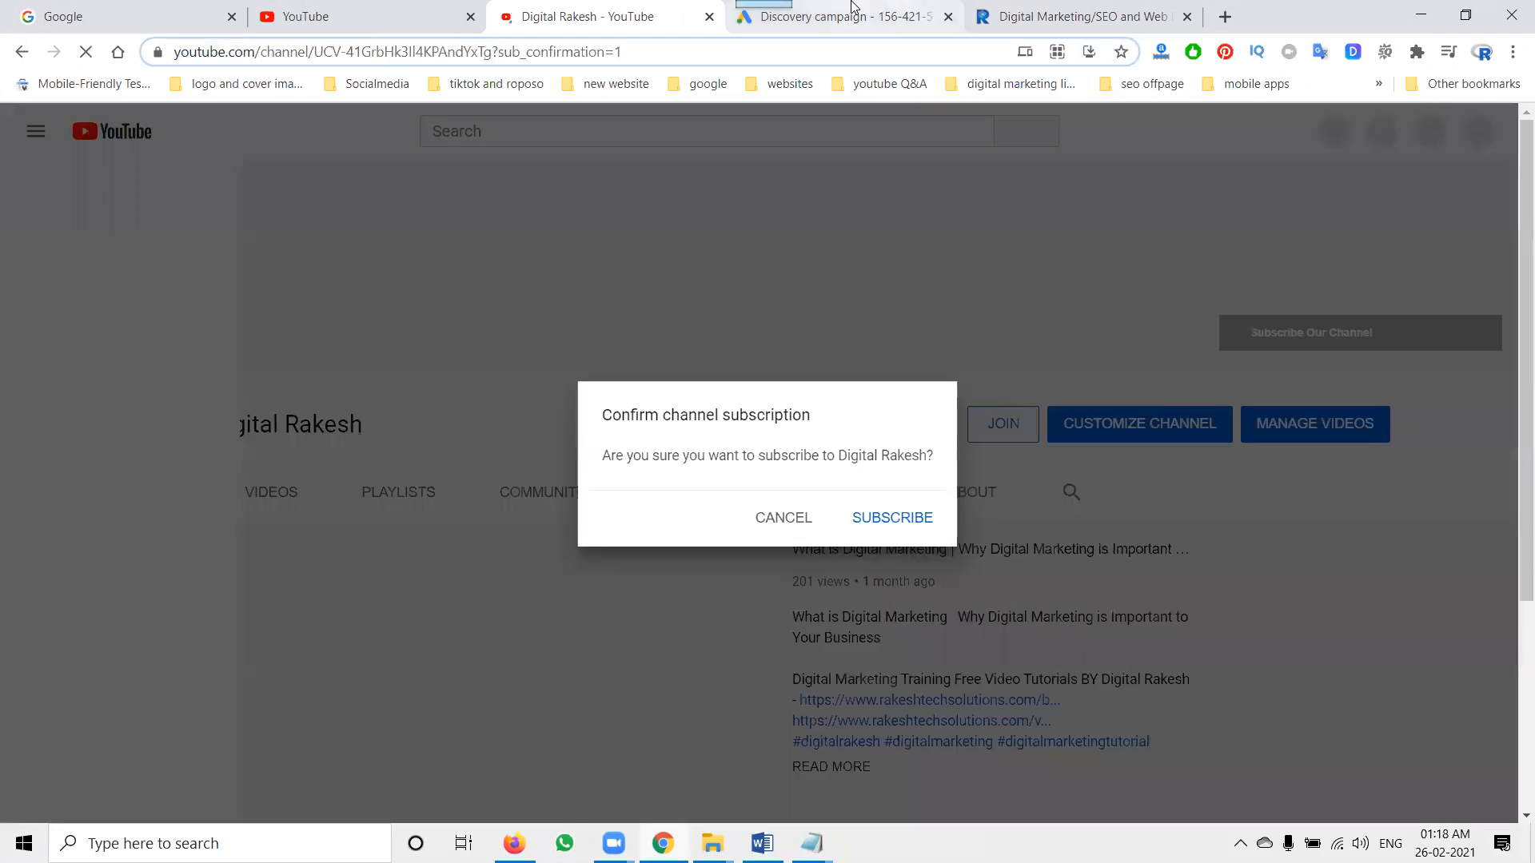
{"action": "left_click", "coordinate": [848, 16]}
{"action": "left_click", "coordinate": [258, 462]}
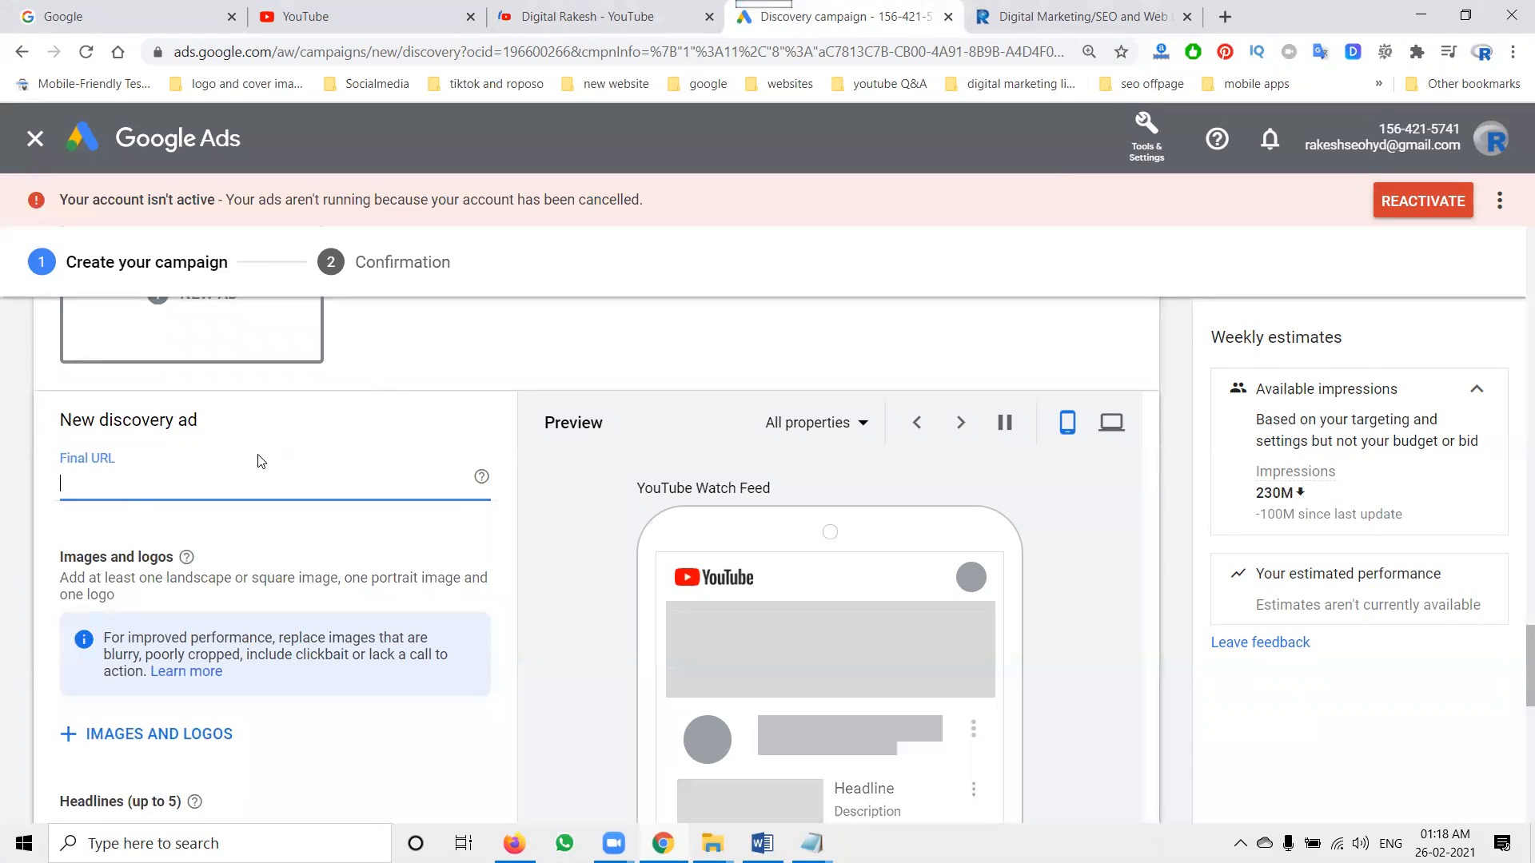
{"action": "type", "text": "https://www.youtube.com/channel/UCV-41GrbHk3Il4KPAndYxTg?sub_confirmation=1"}
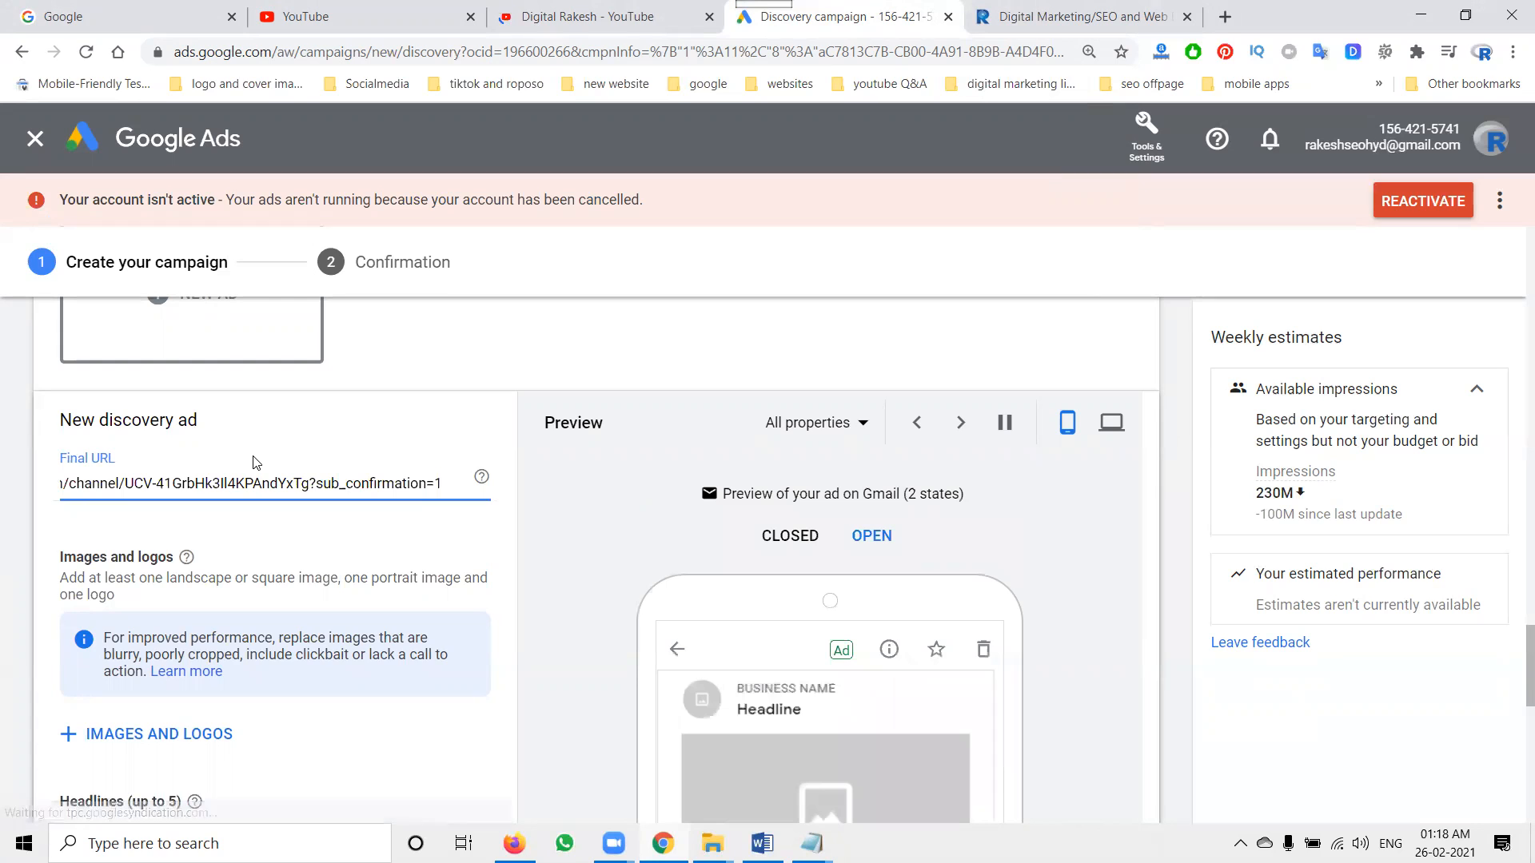
- Preview the new ad's mobile version on YouTube, Google Mail and Discover in turn
{"action": "left_click", "coordinate": [854, 432]}
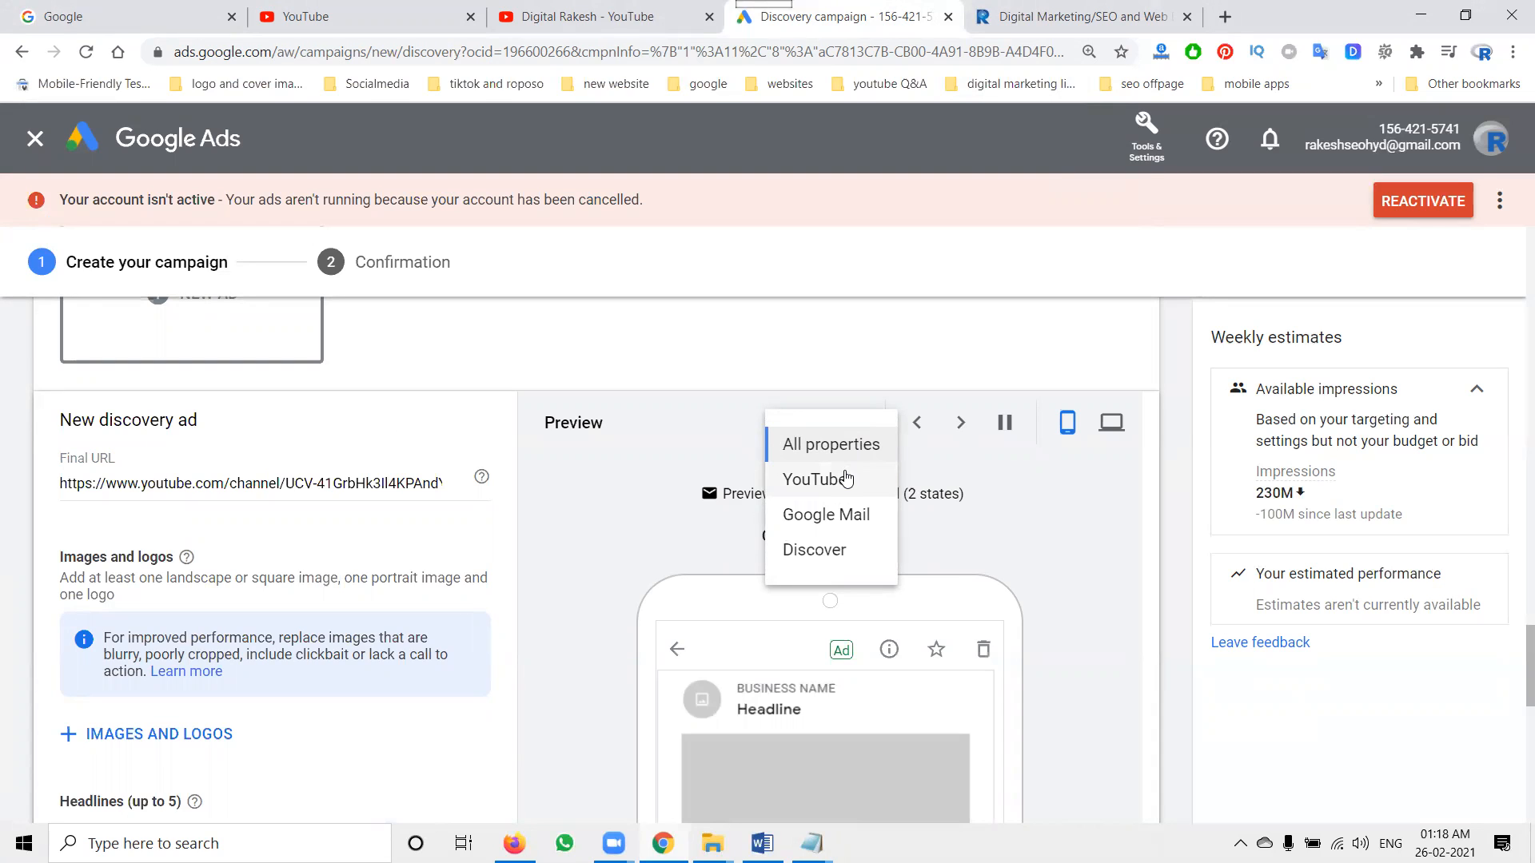
{"action": "left_click", "coordinate": [846, 480]}
{"action": "left_click", "coordinate": [836, 422]}
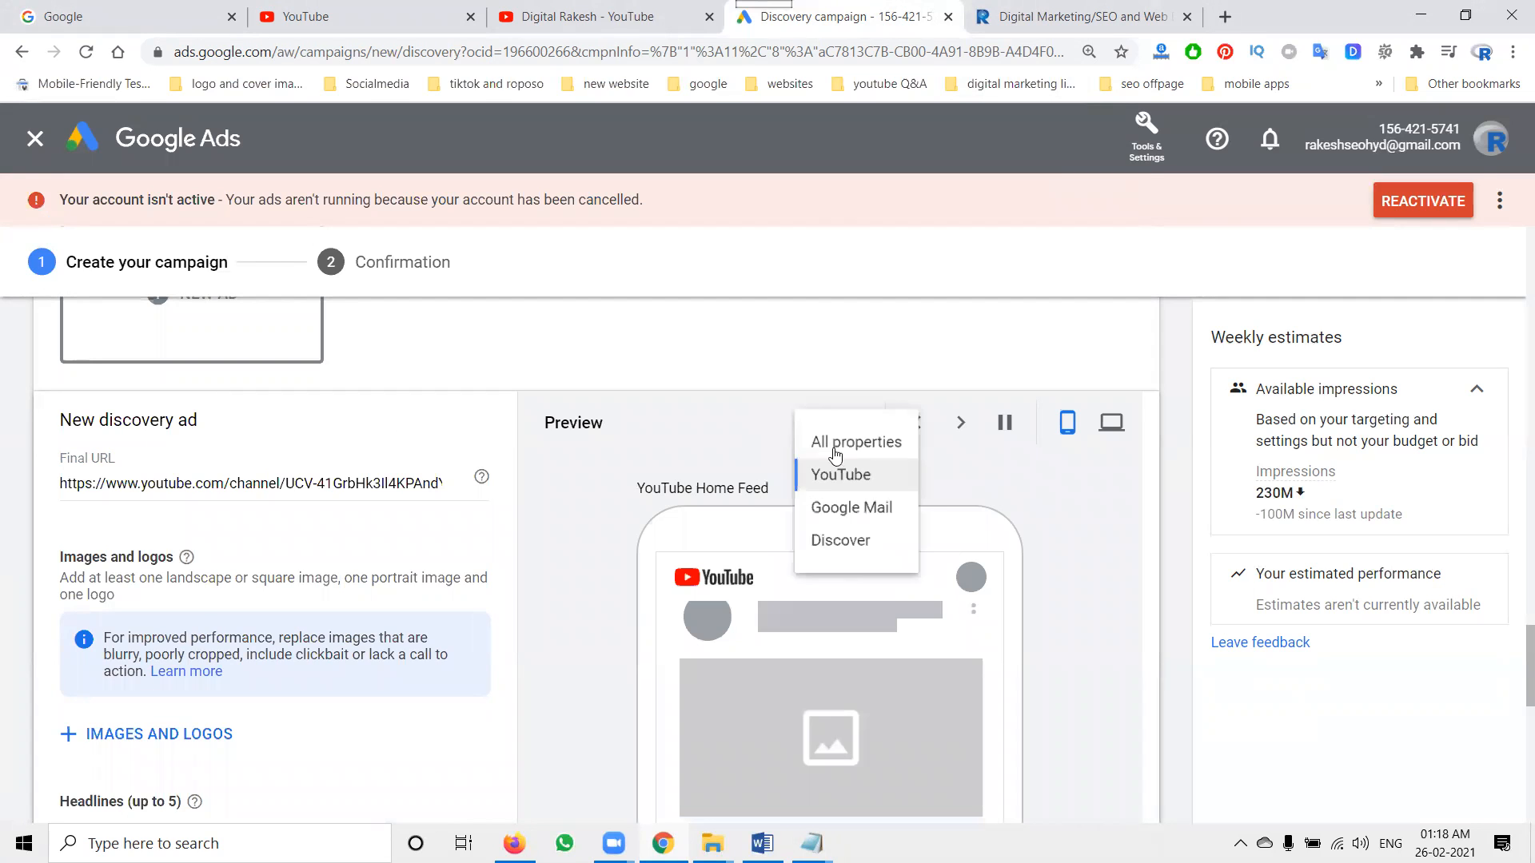
{"action": "left_click", "coordinate": [837, 516]}
{"action": "left_click", "coordinate": [832, 422]}
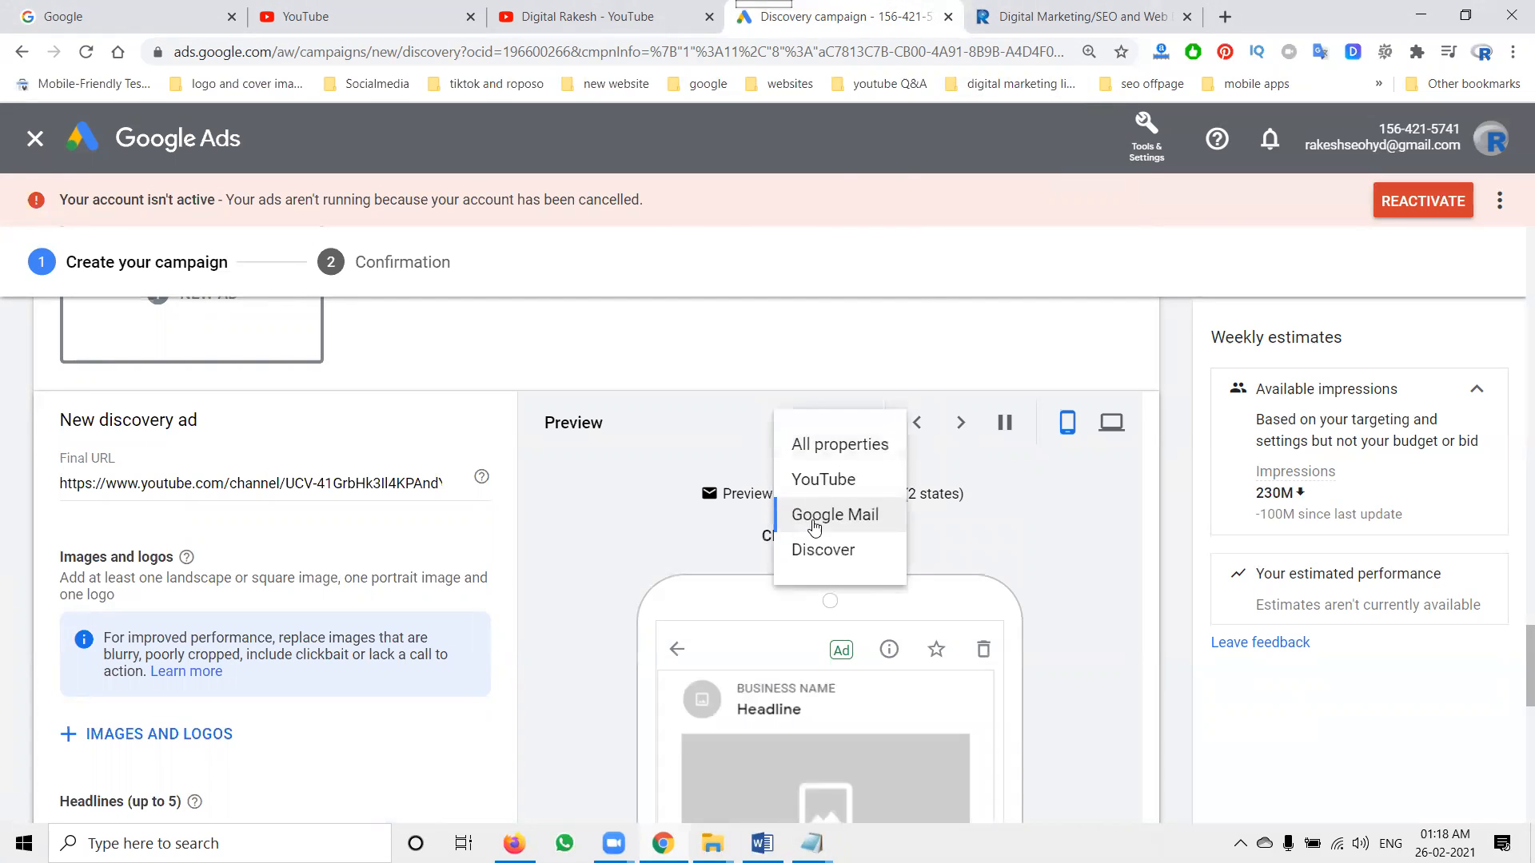
{"action": "left_click", "coordinate": [812, 551]}
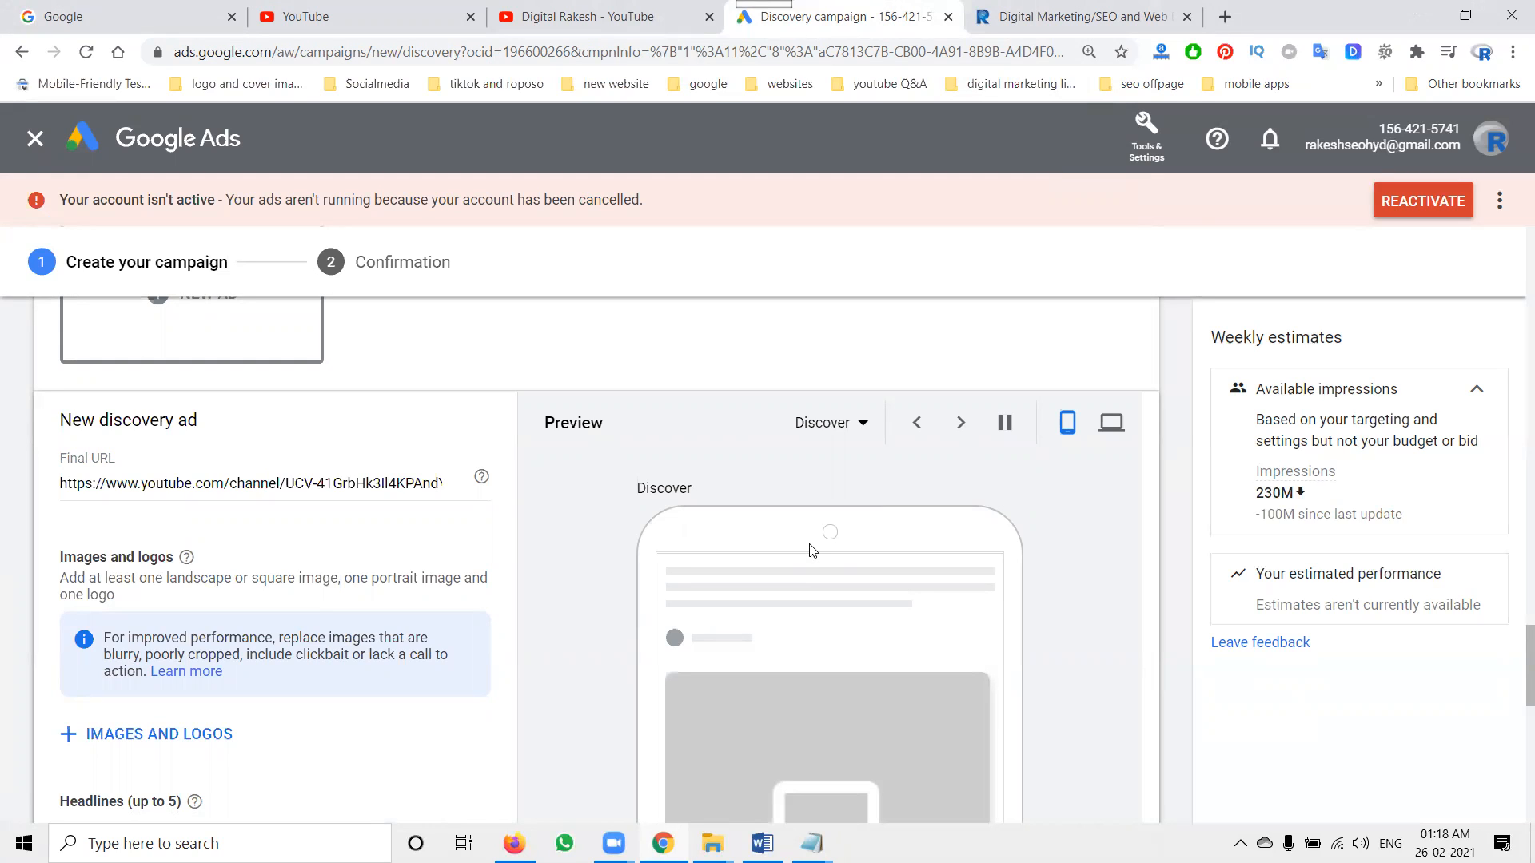
- Compare the ad's desktop and mobile previews across Discover, YouTube and Google Mail, finishing with the desktop Google Mail preview
{"action": "left_click", "coordinate": [1111, 424]}
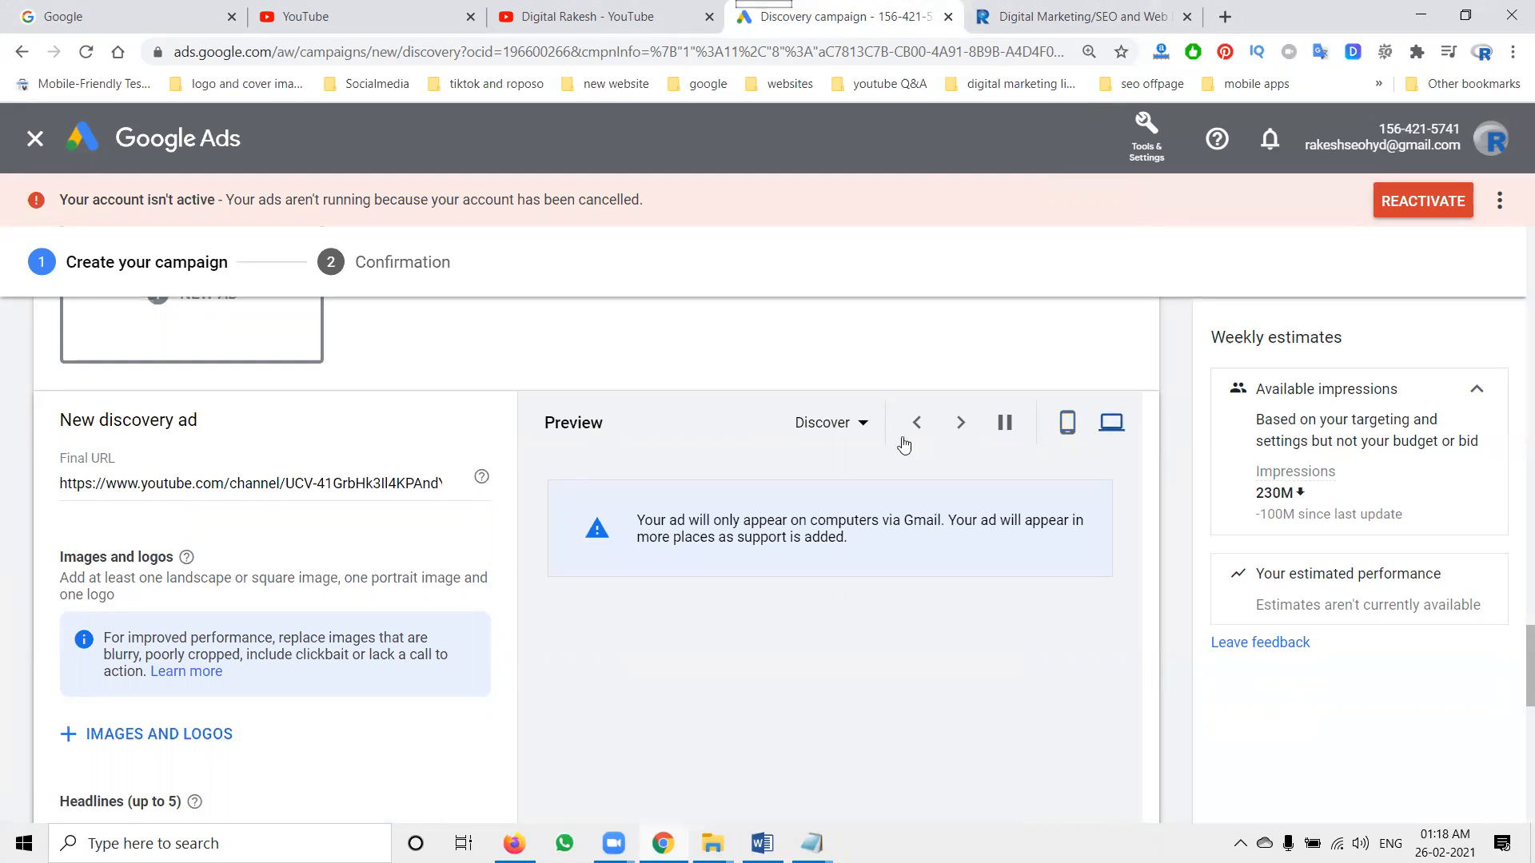
{"action": "left_click", "coordinate": [843, 426]}
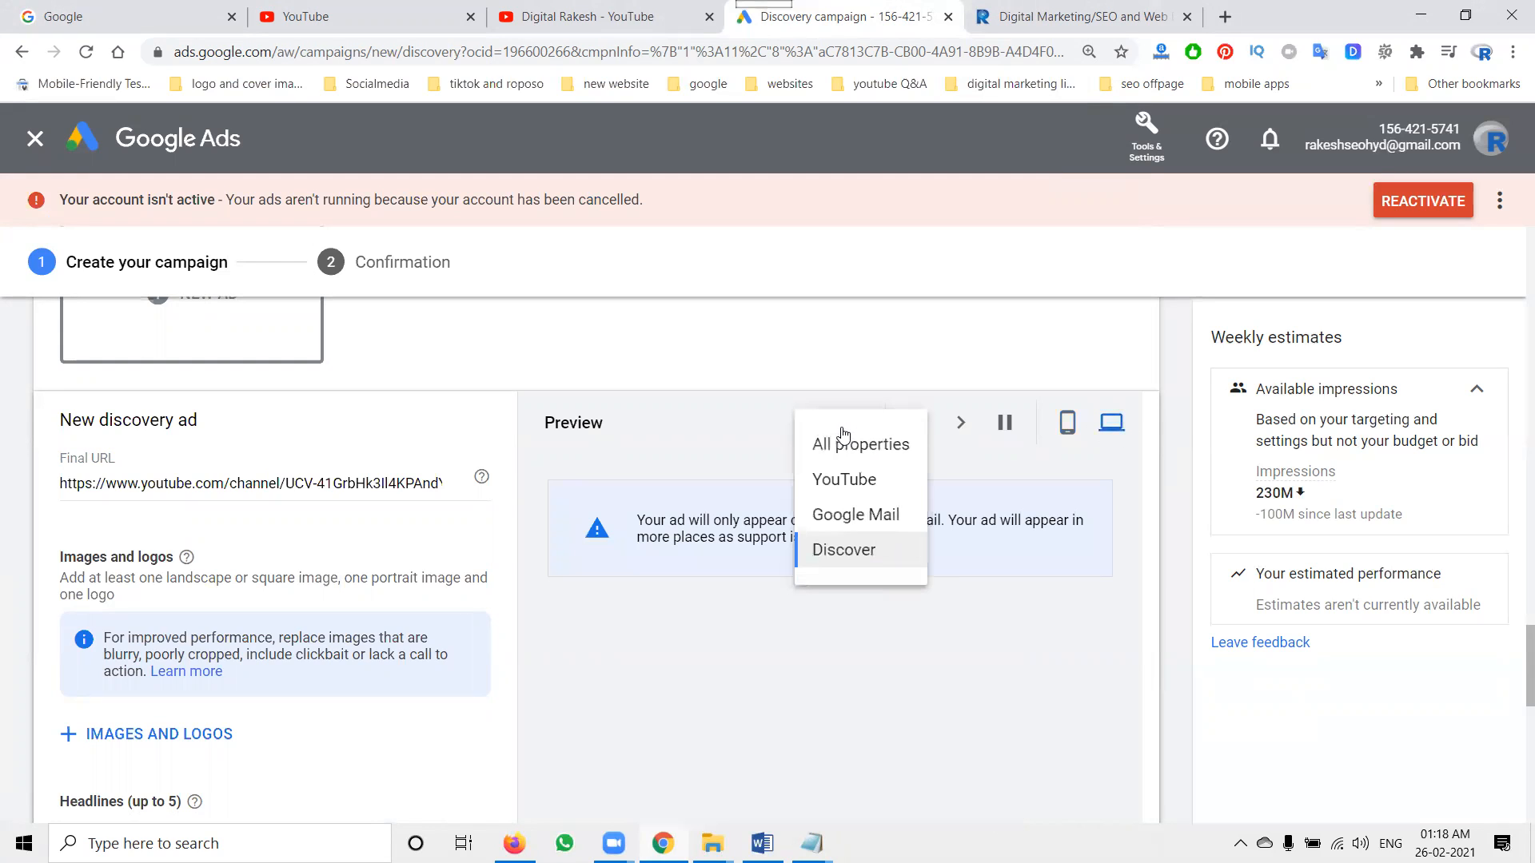
{"action": "left_click", "coordinate": [841, 479]}
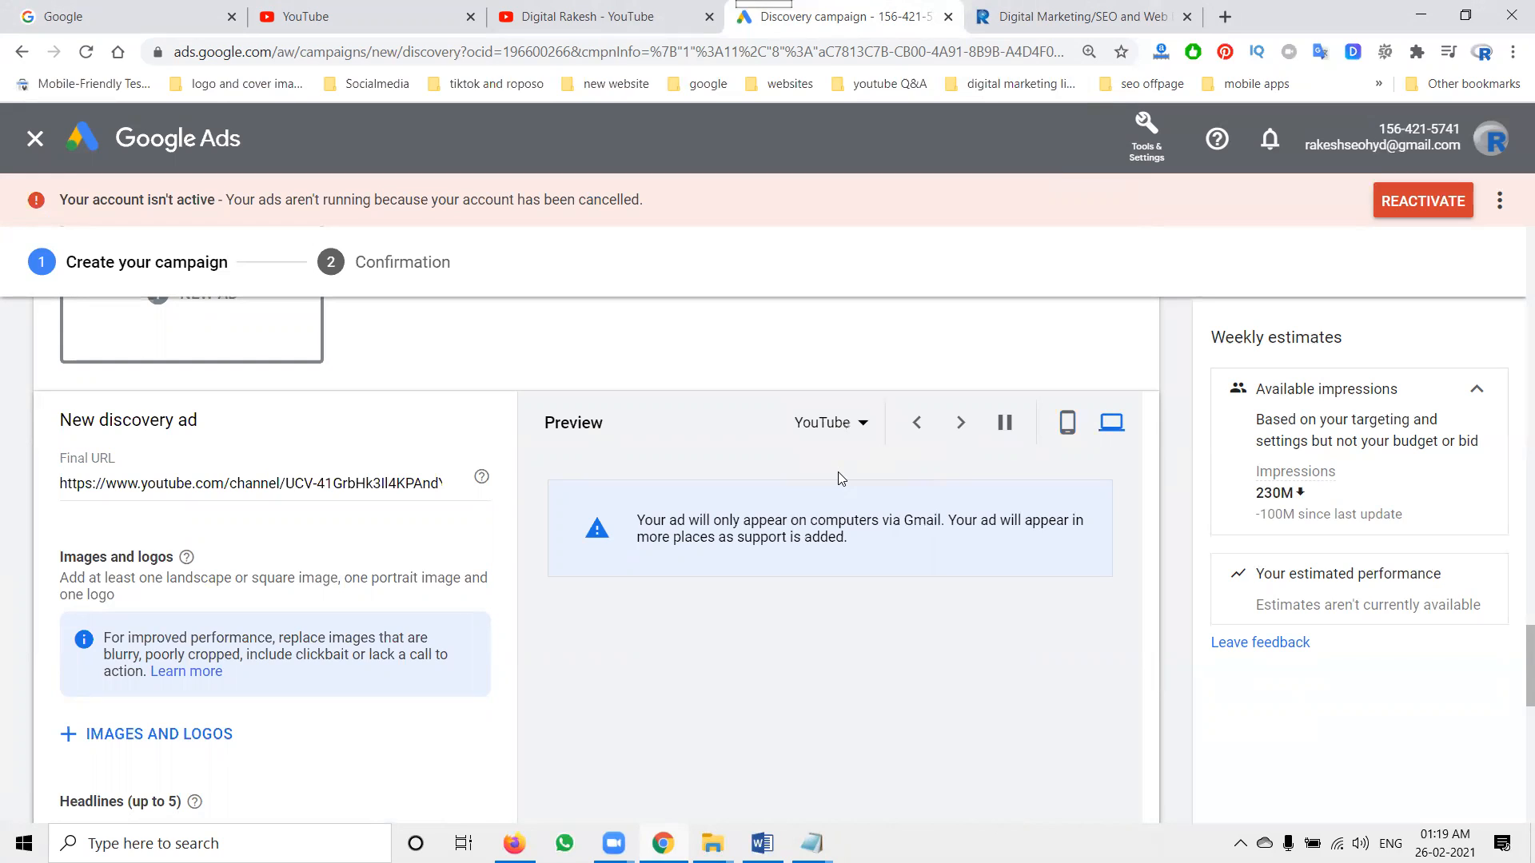
{"action": "left_click", "coordinate": [1066, 424]}
{"action": "left_click", "coordinate": [858, 425]}
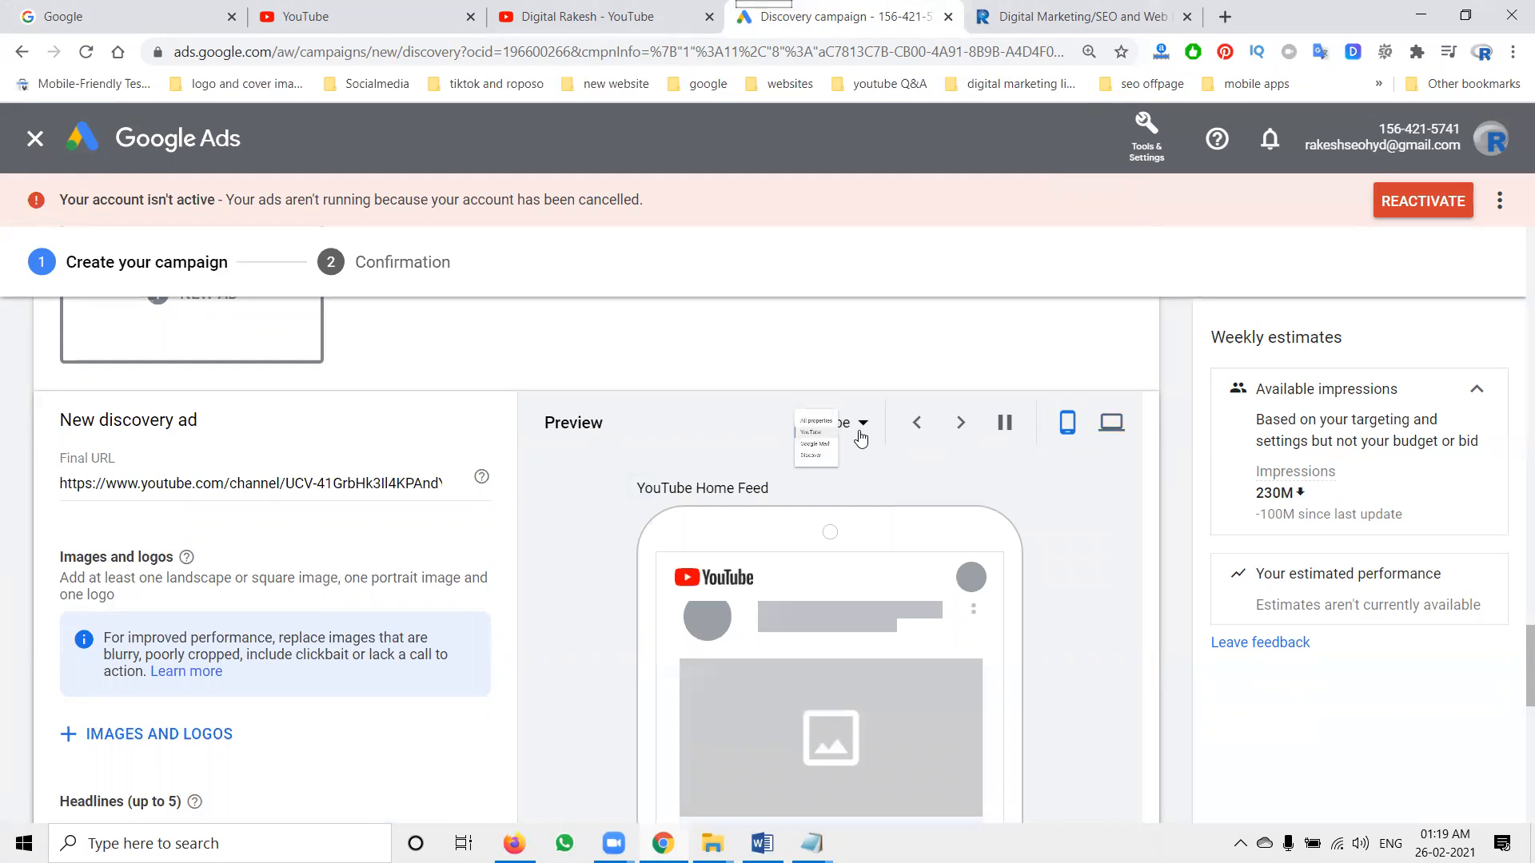
{"action": "left_click", "coordinate": [849, 515]}
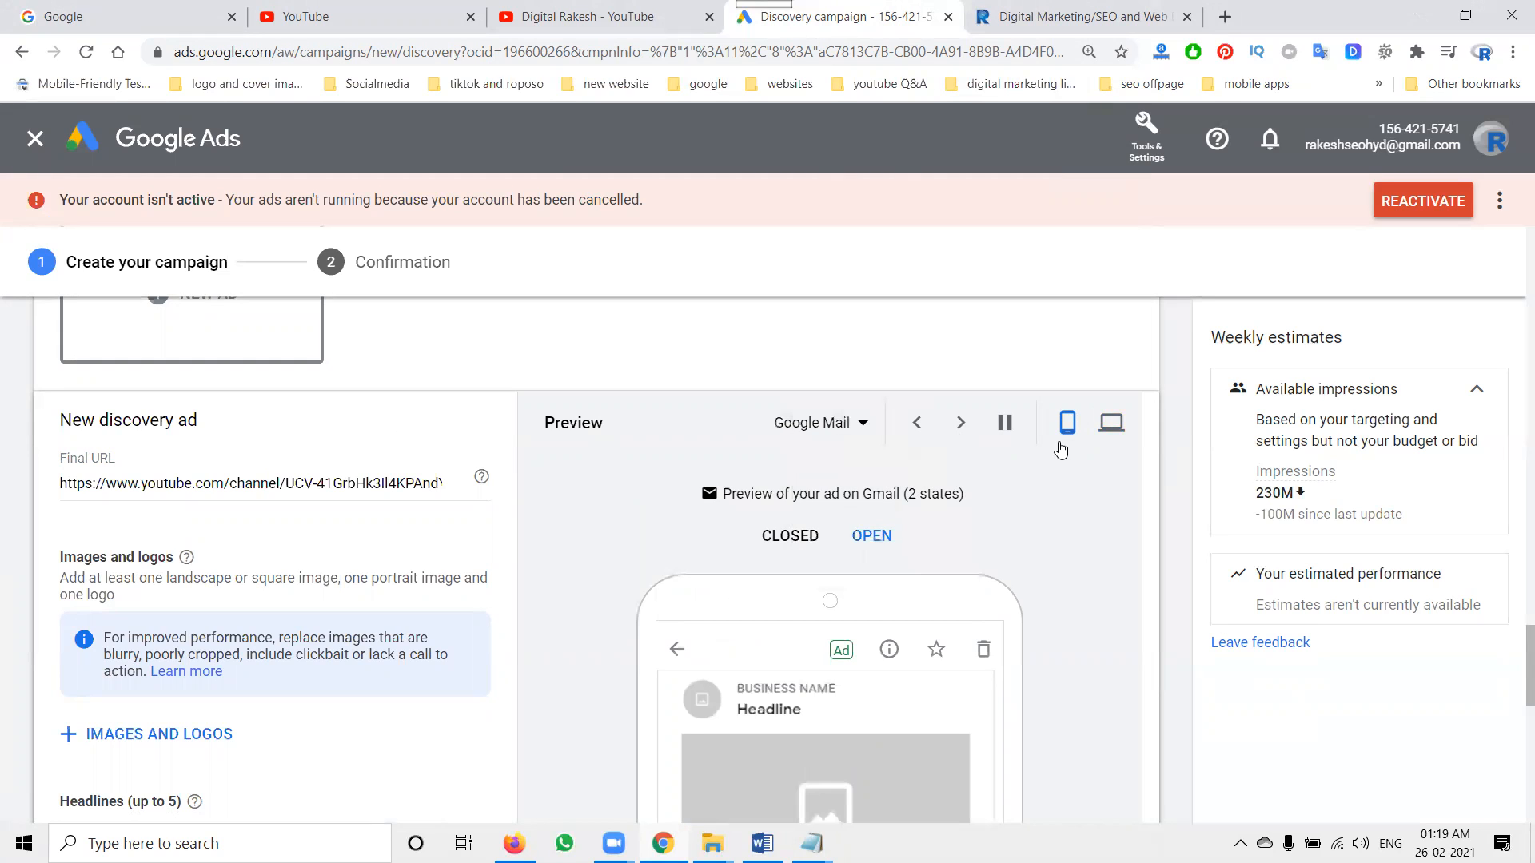
{"action": "left_click", "coordinate": [1110, 423]}
{"action": "left_click", "coordinate": [839, 424]}
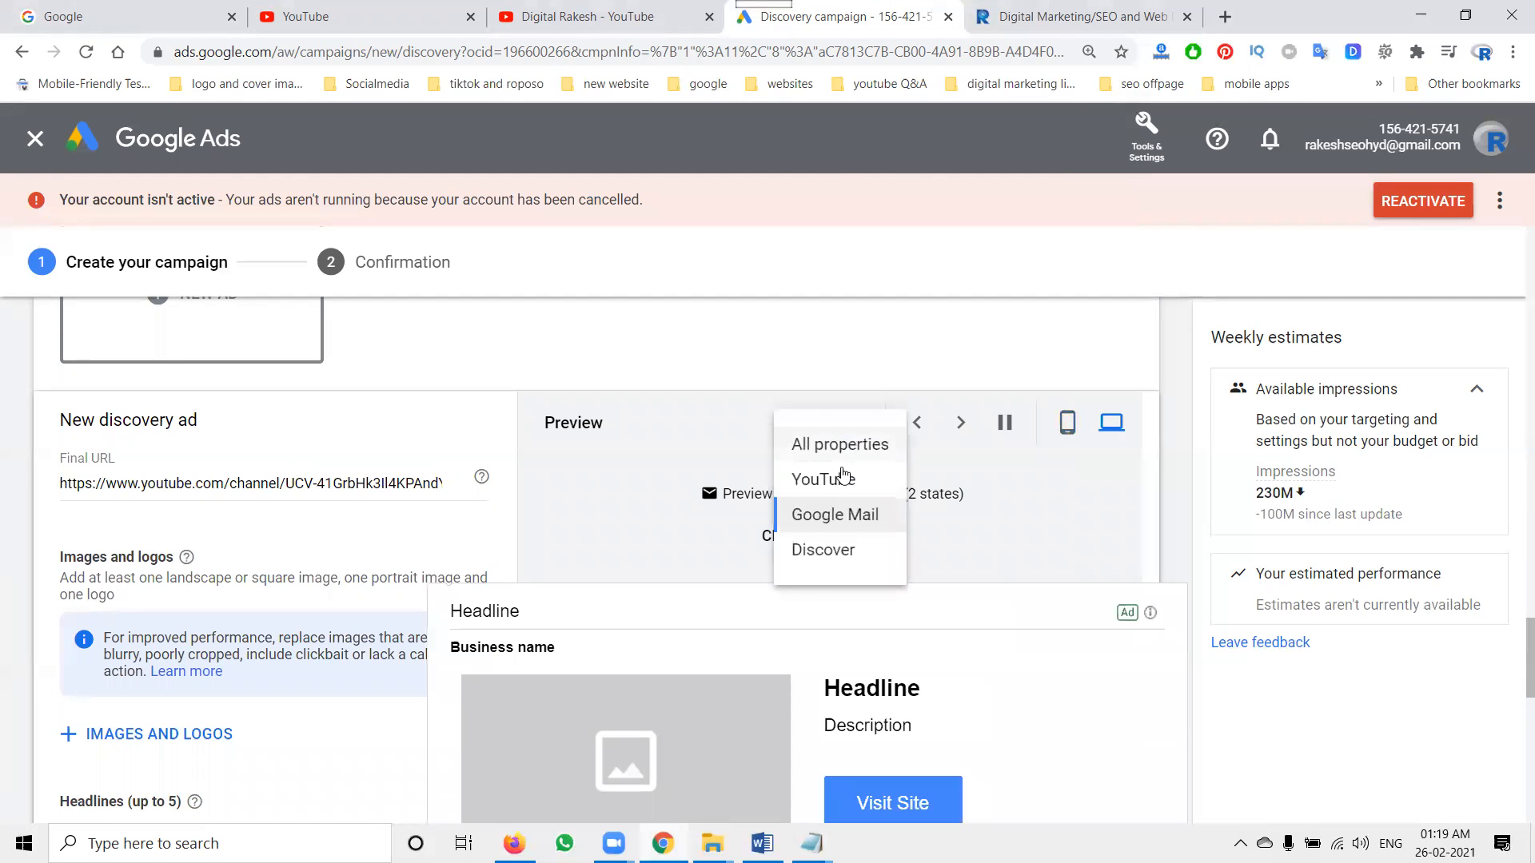
{"action": "left_click", "coordinate": [848, 517]}
- Open Gmail from the Google home page, view the first Promotions email from RichAds Team and return to the campaign
{"action": "left_click", "coordinate": [192, 19]}
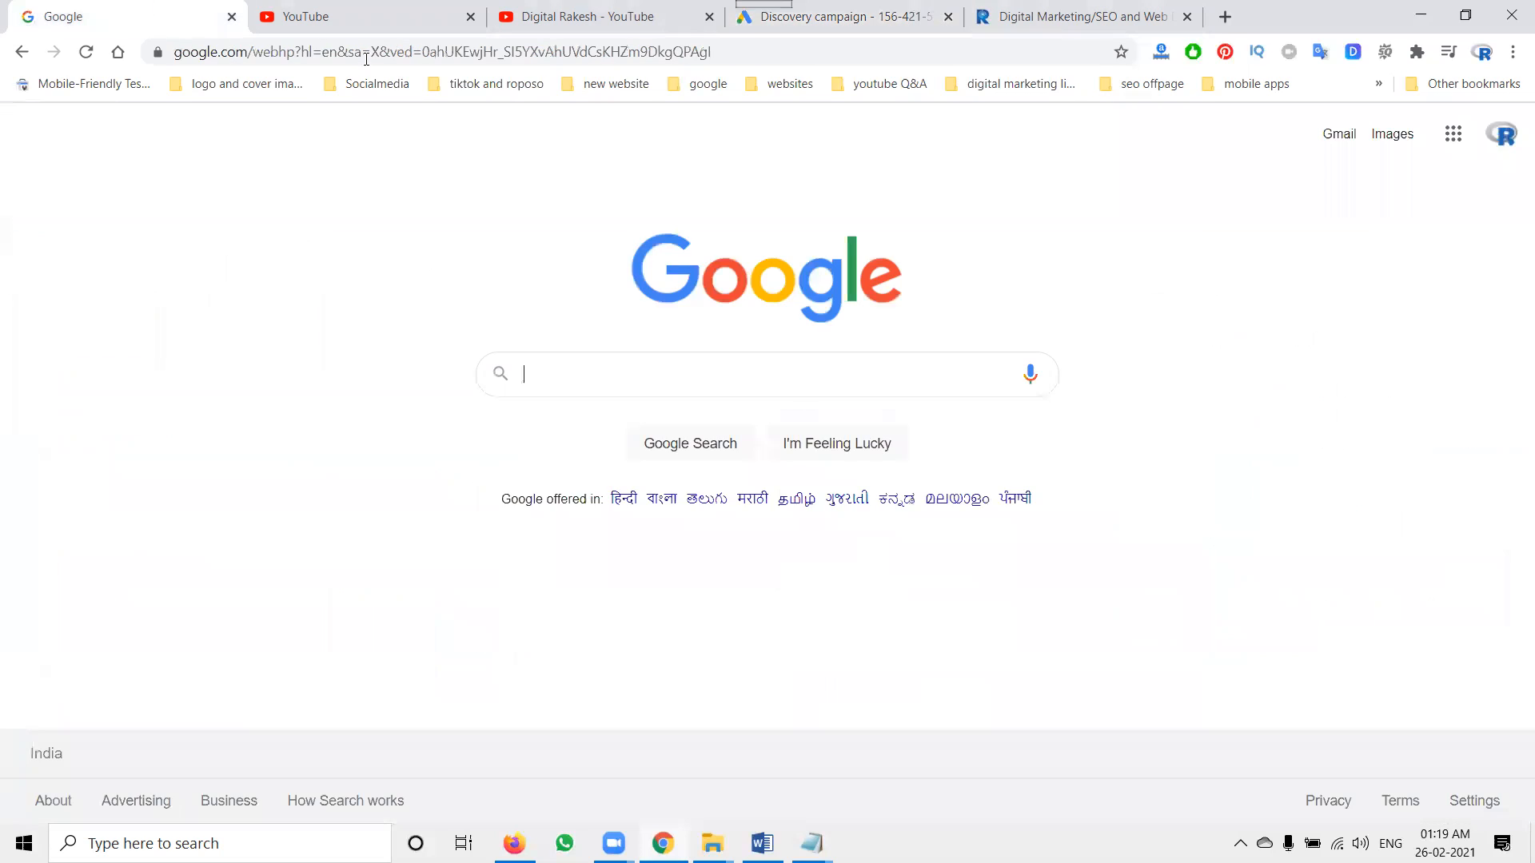
{"action": "middle_click", "coordinate": [1331, 160]}
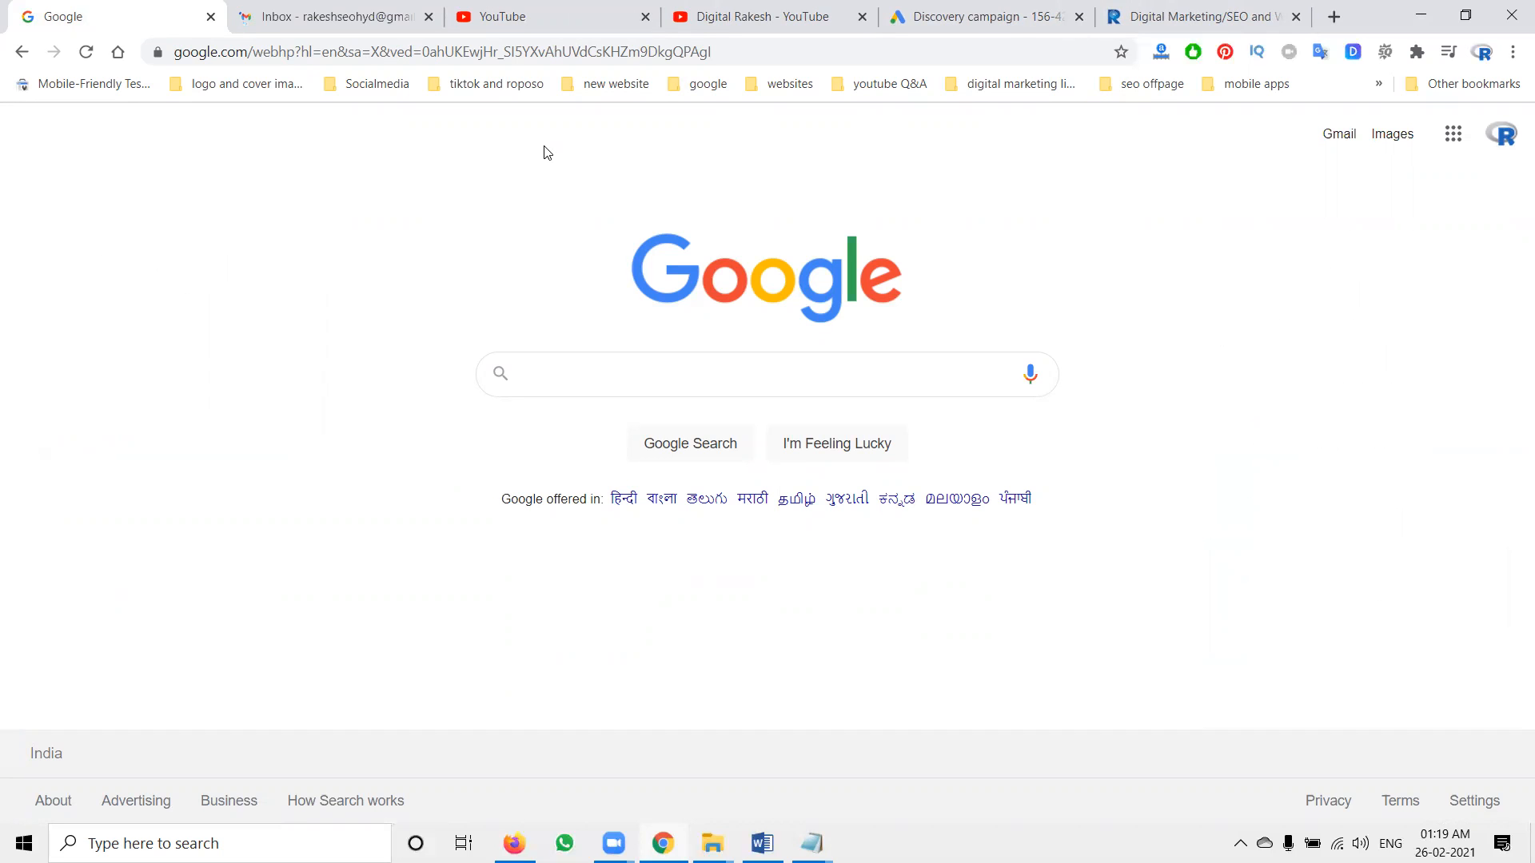
{"action": "left_click", "coordinate": [367, 15]}
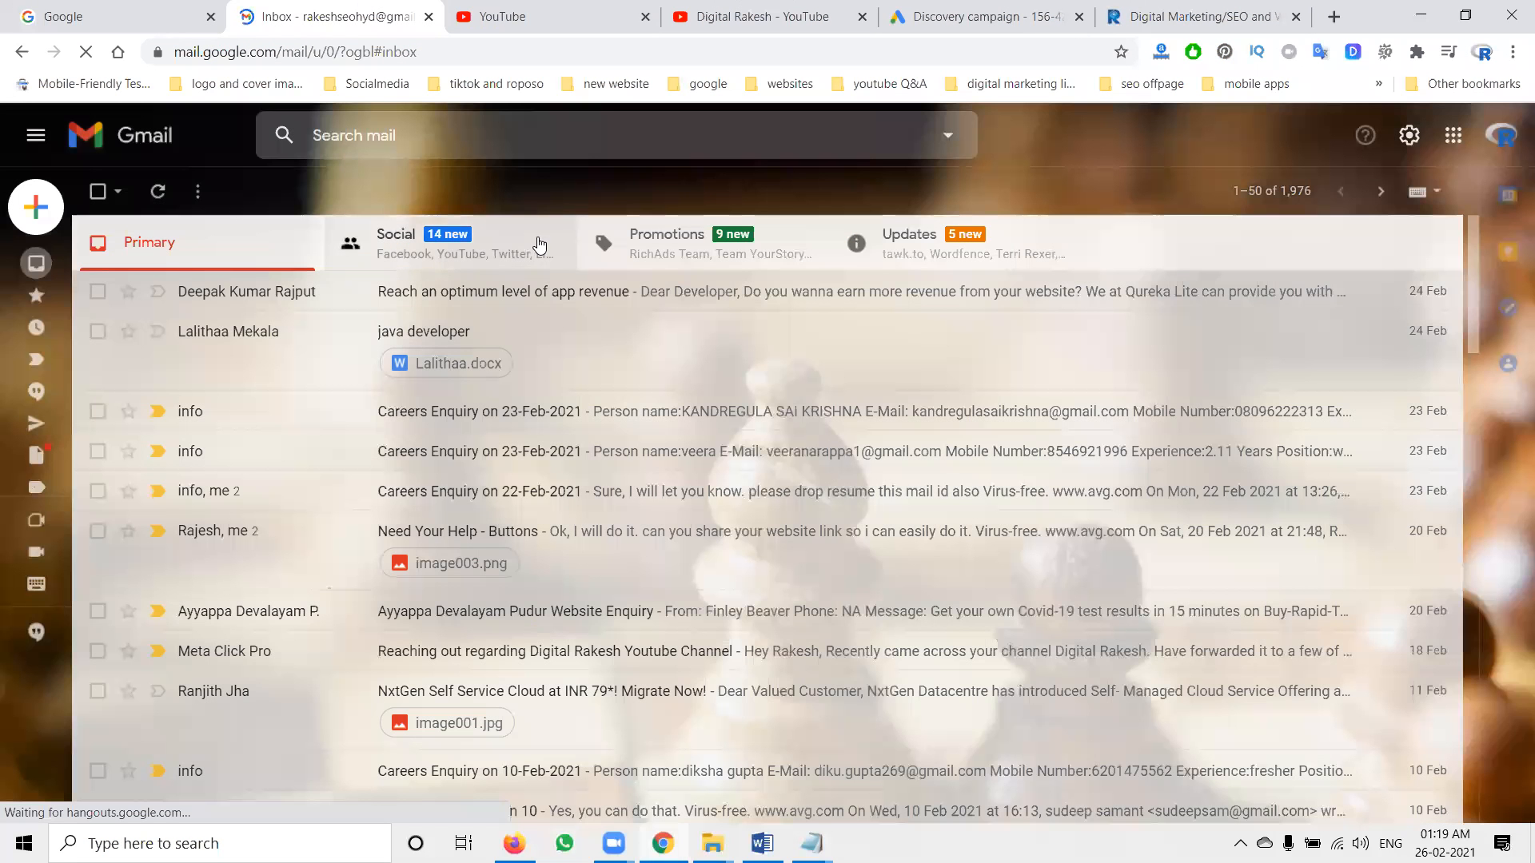
{"action": "left_click", "coordinate": [659, 264]}
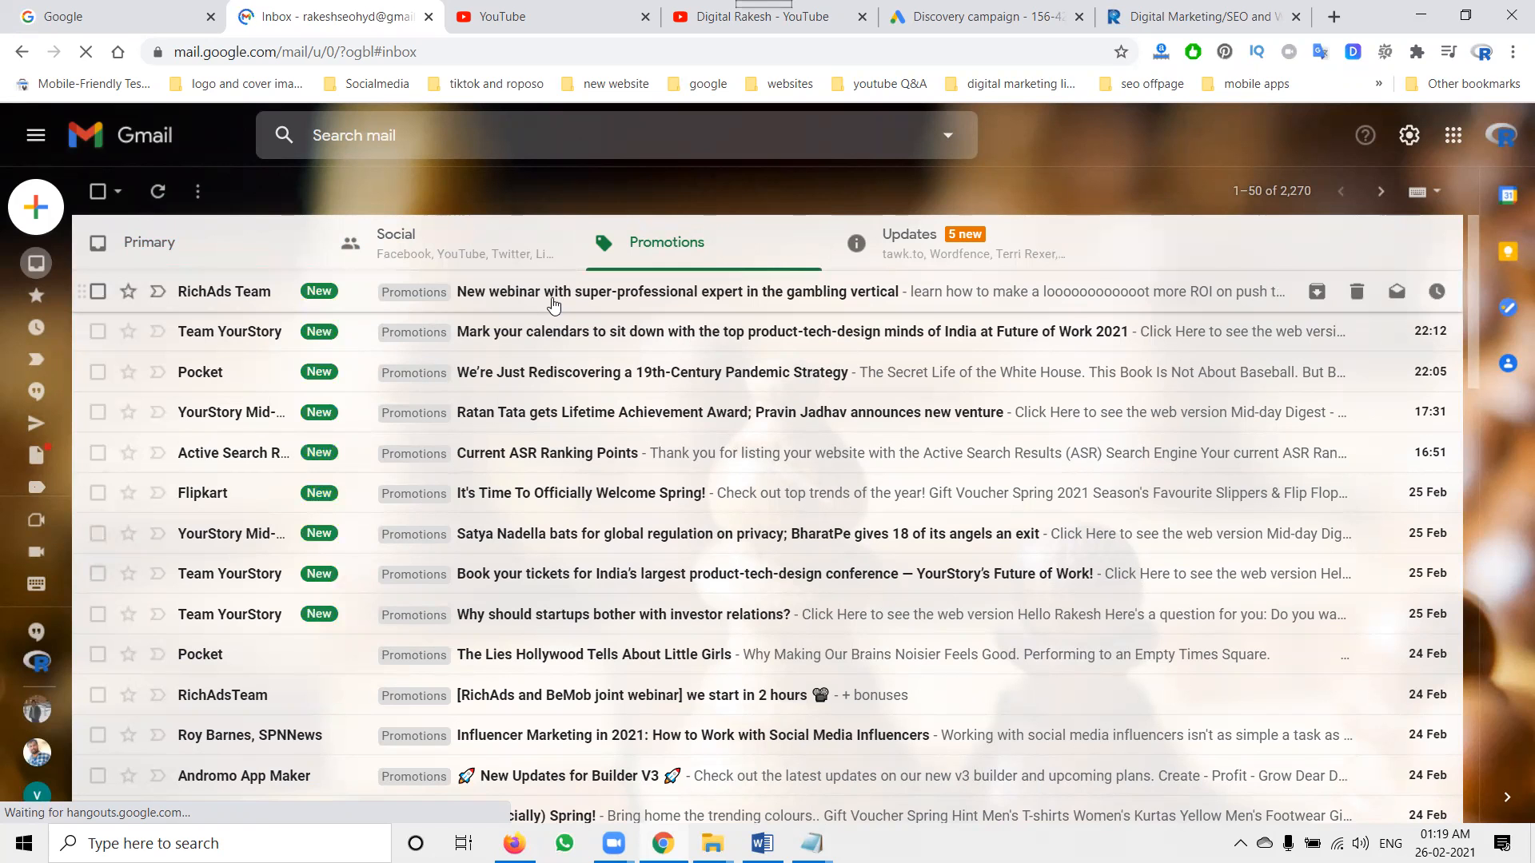
{"action": "left_click", "coordinate": [553, 303]}
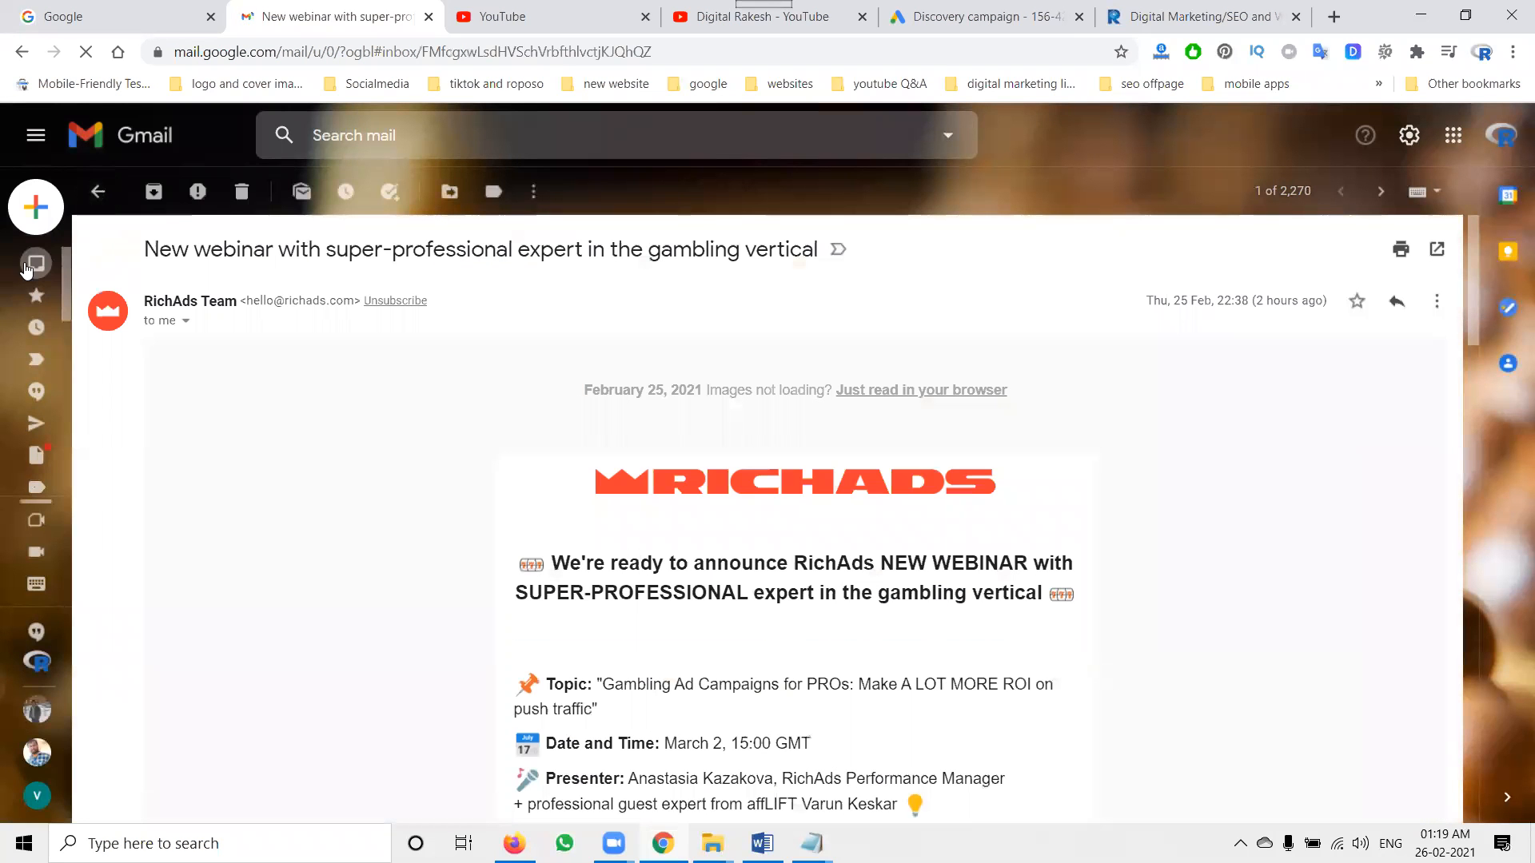
{"action": "left_click", "coordinate": [998, 24]}
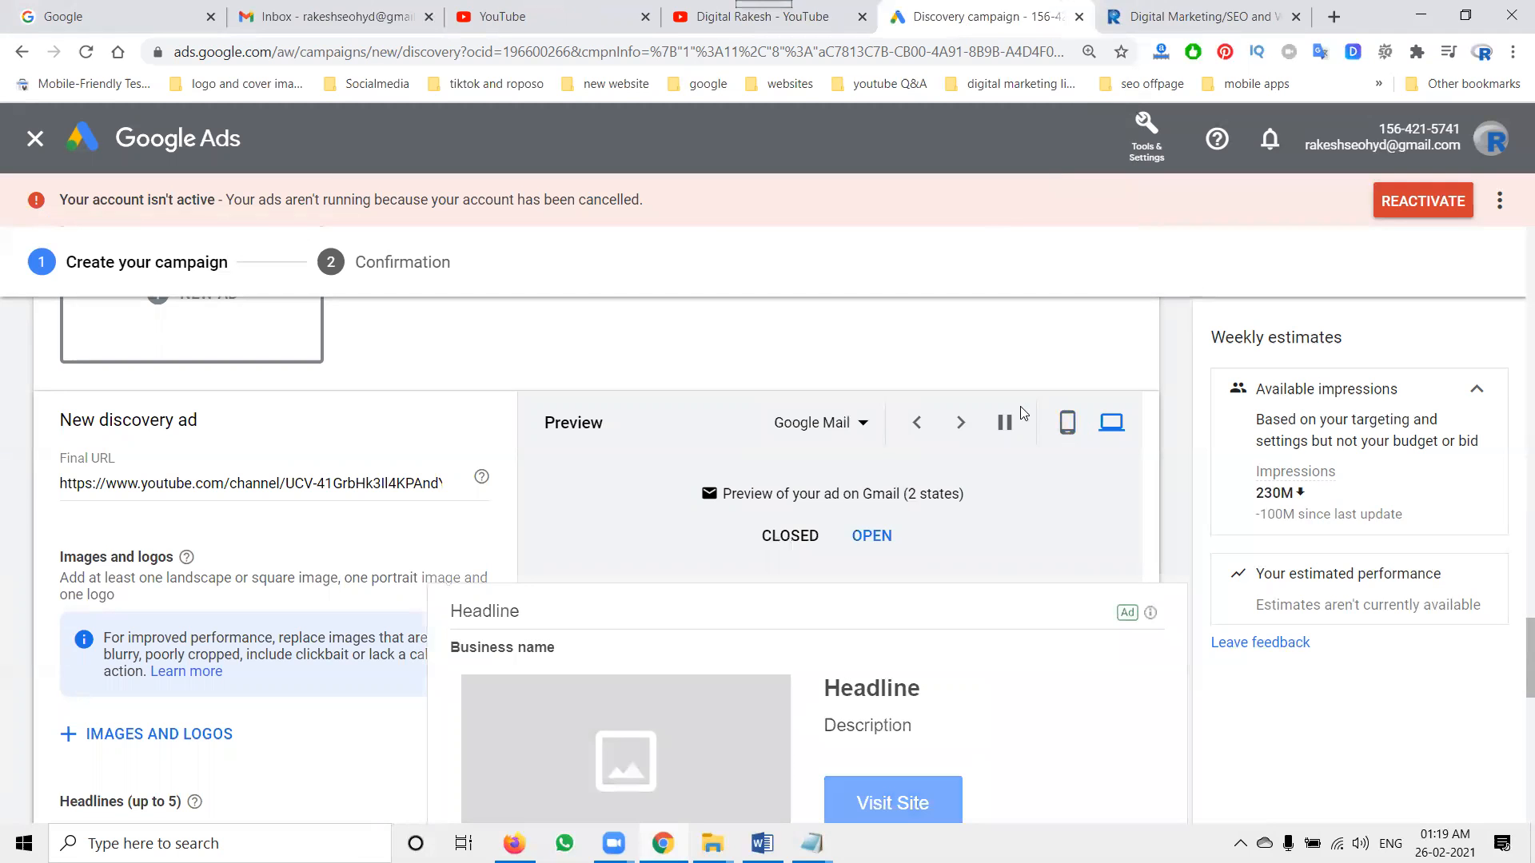
- Upload the 1080 × 1080 Rakesh Tech Solutions image from Downloads and use it as an ad image in 1:1 ratio
{"action": "scroll", "coordinate": [1015, 476], "scroll_direction": "down", "scroll_amount": 3}
{"action": "scroll", "coordinate": [1011, 478], "scroll_direction": "up", "scroll_amount": 1}
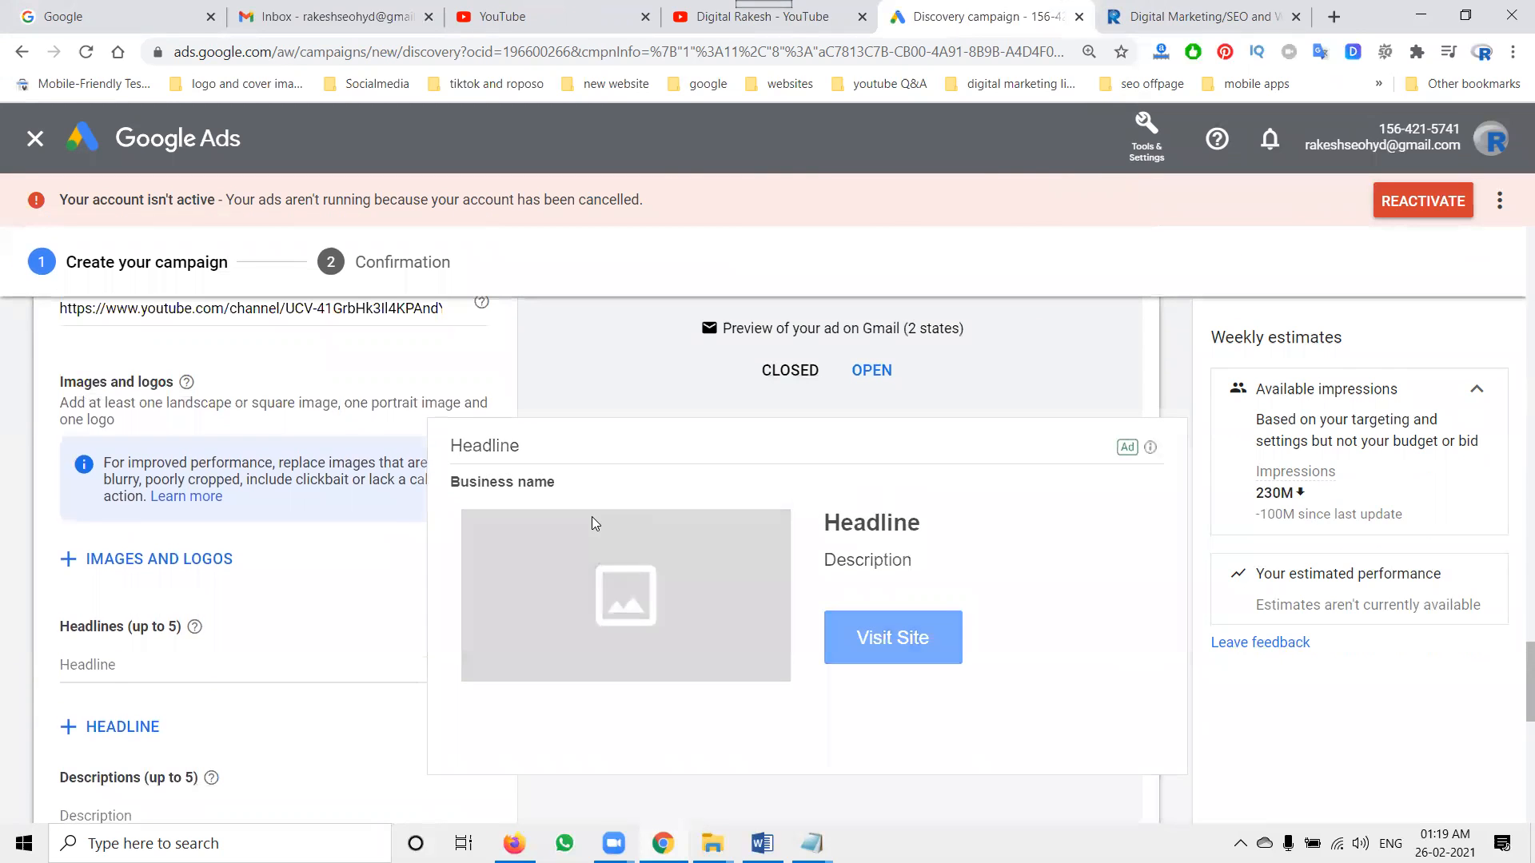
{"action": "left_click", "coordinate": [138, 572]}
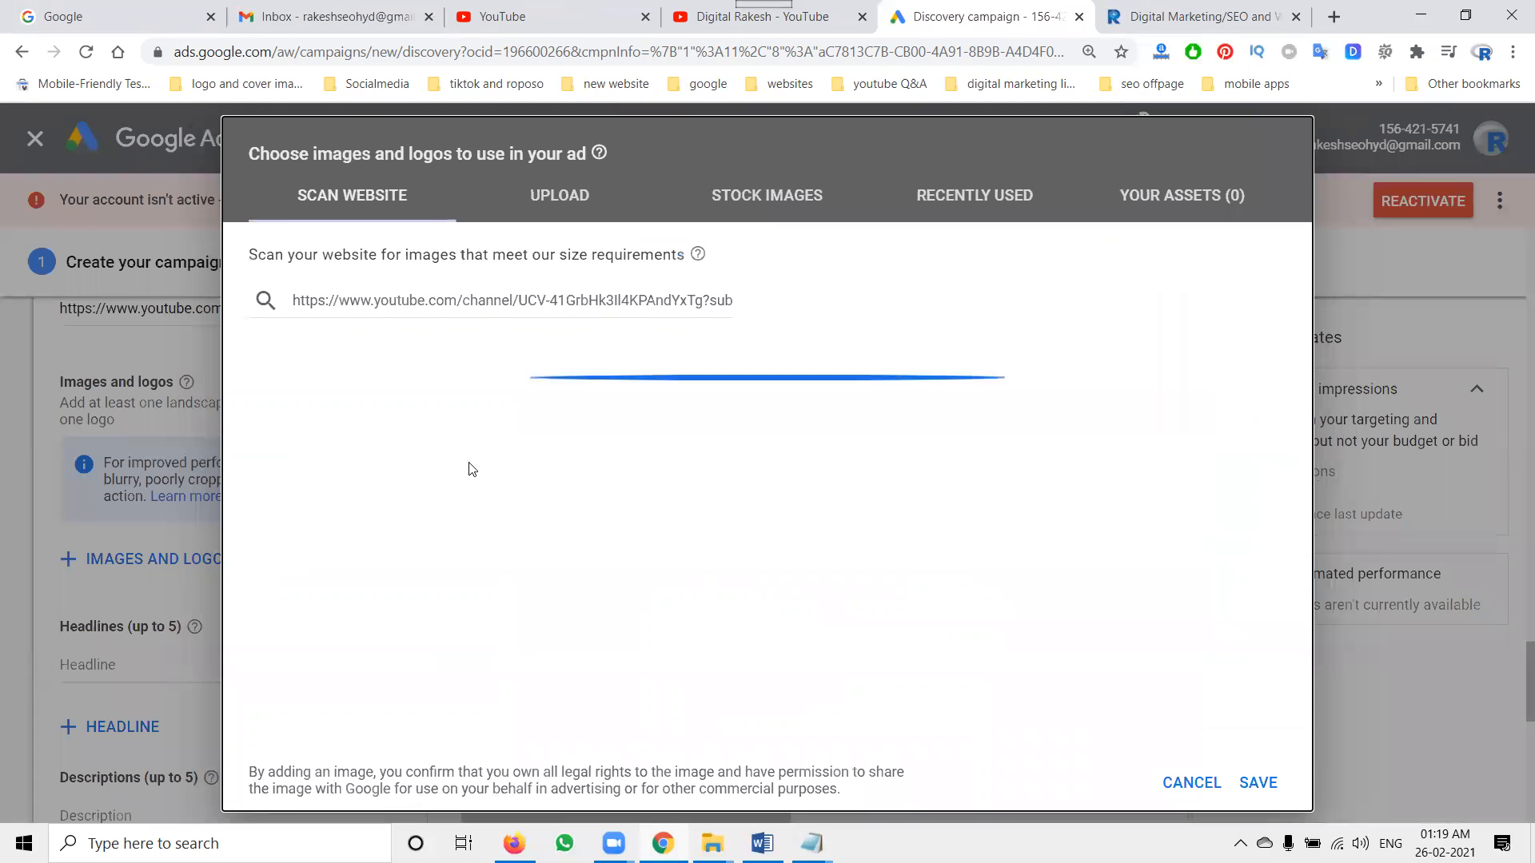
{"action": "left_click", "coordinate": [598, 200]}
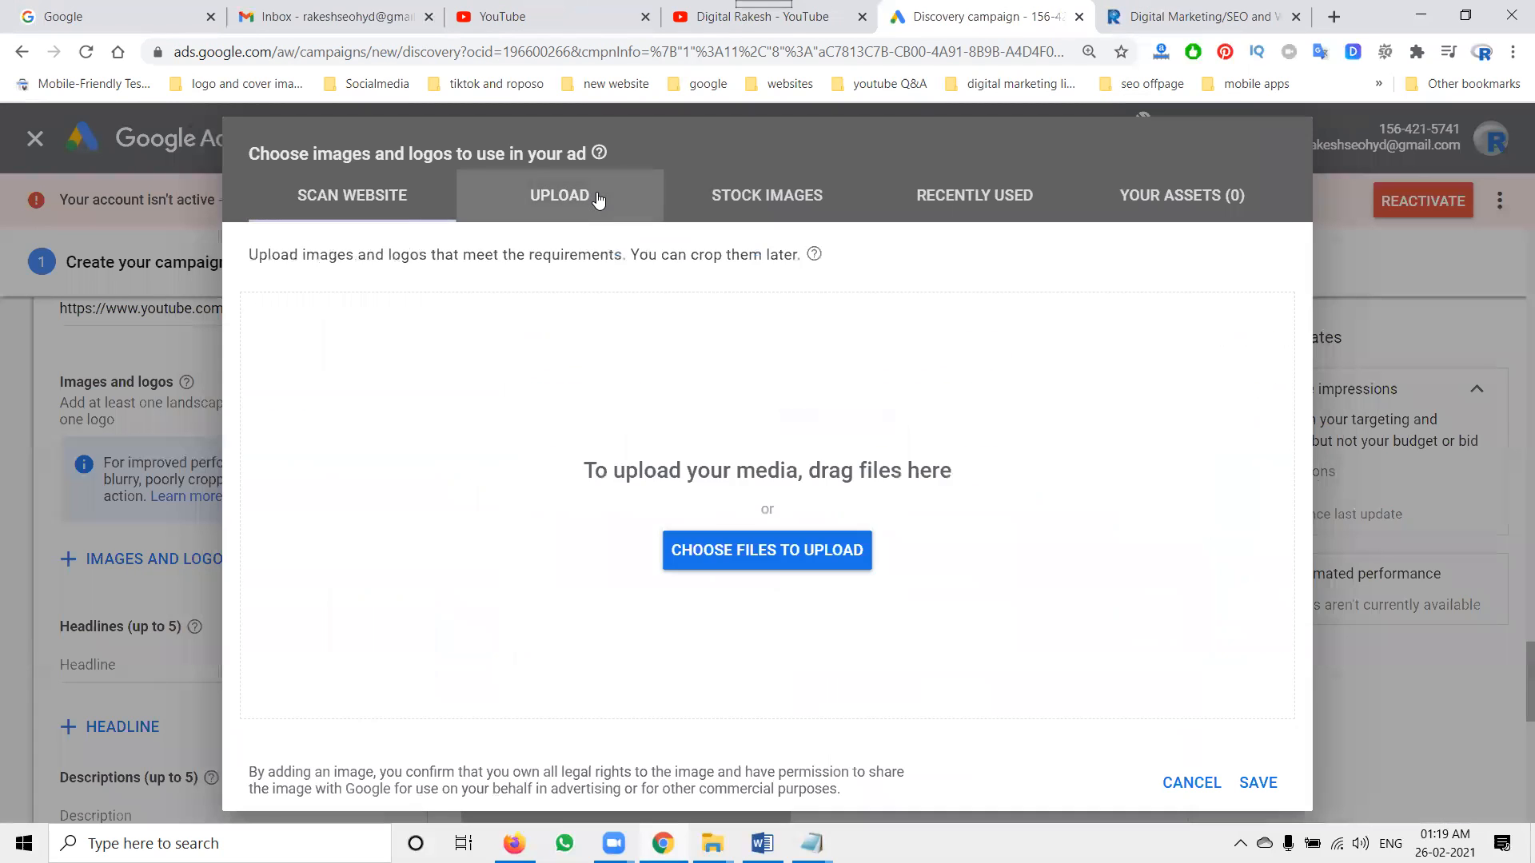
{"action": "left_click", "coordinate": [742, 549]}
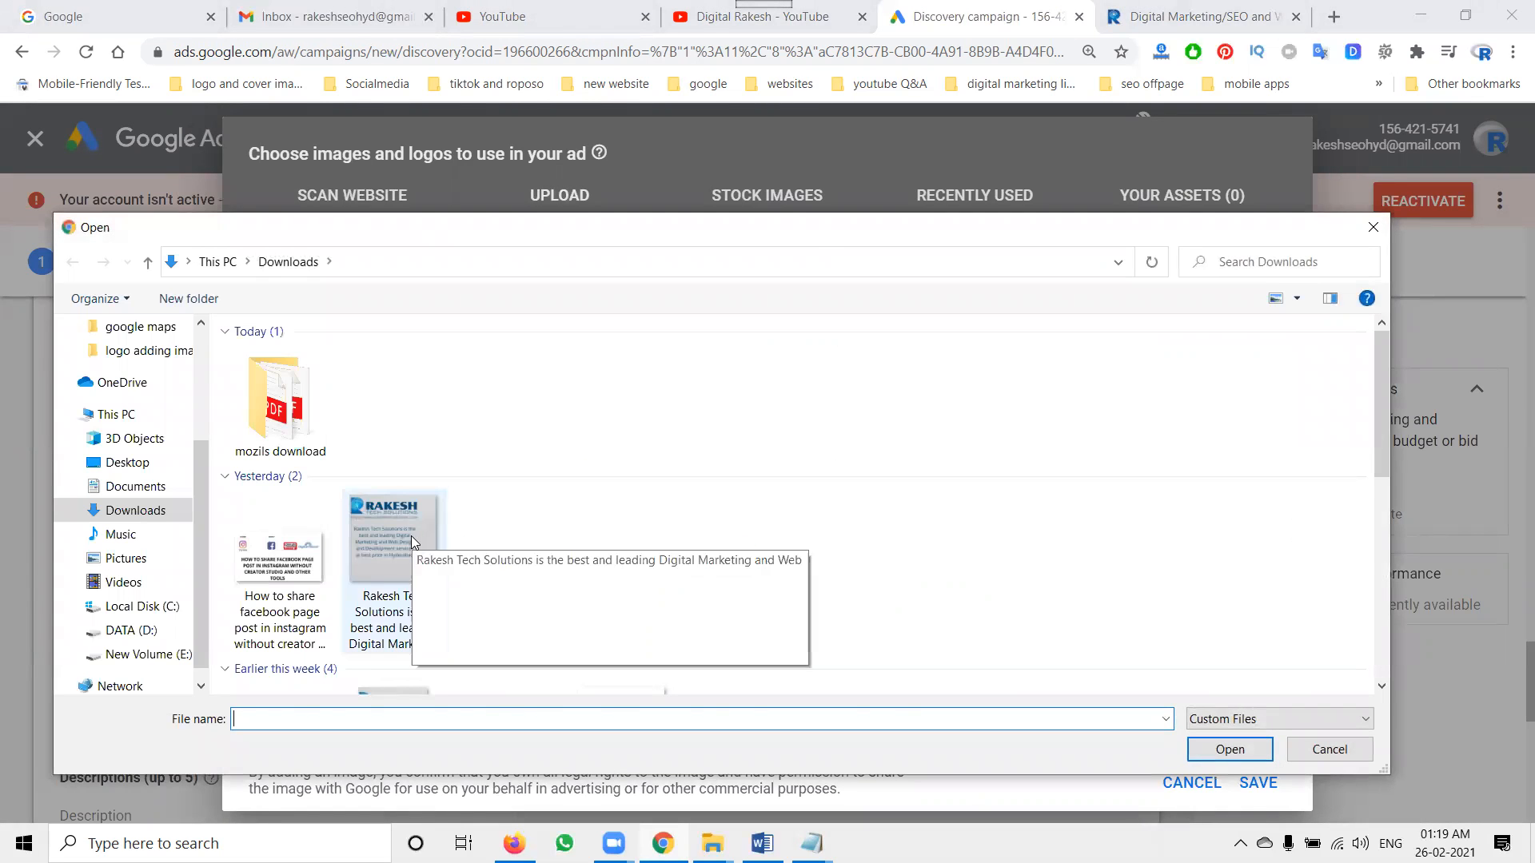
{"action": "double_click", "coordinate": [411, 538]}
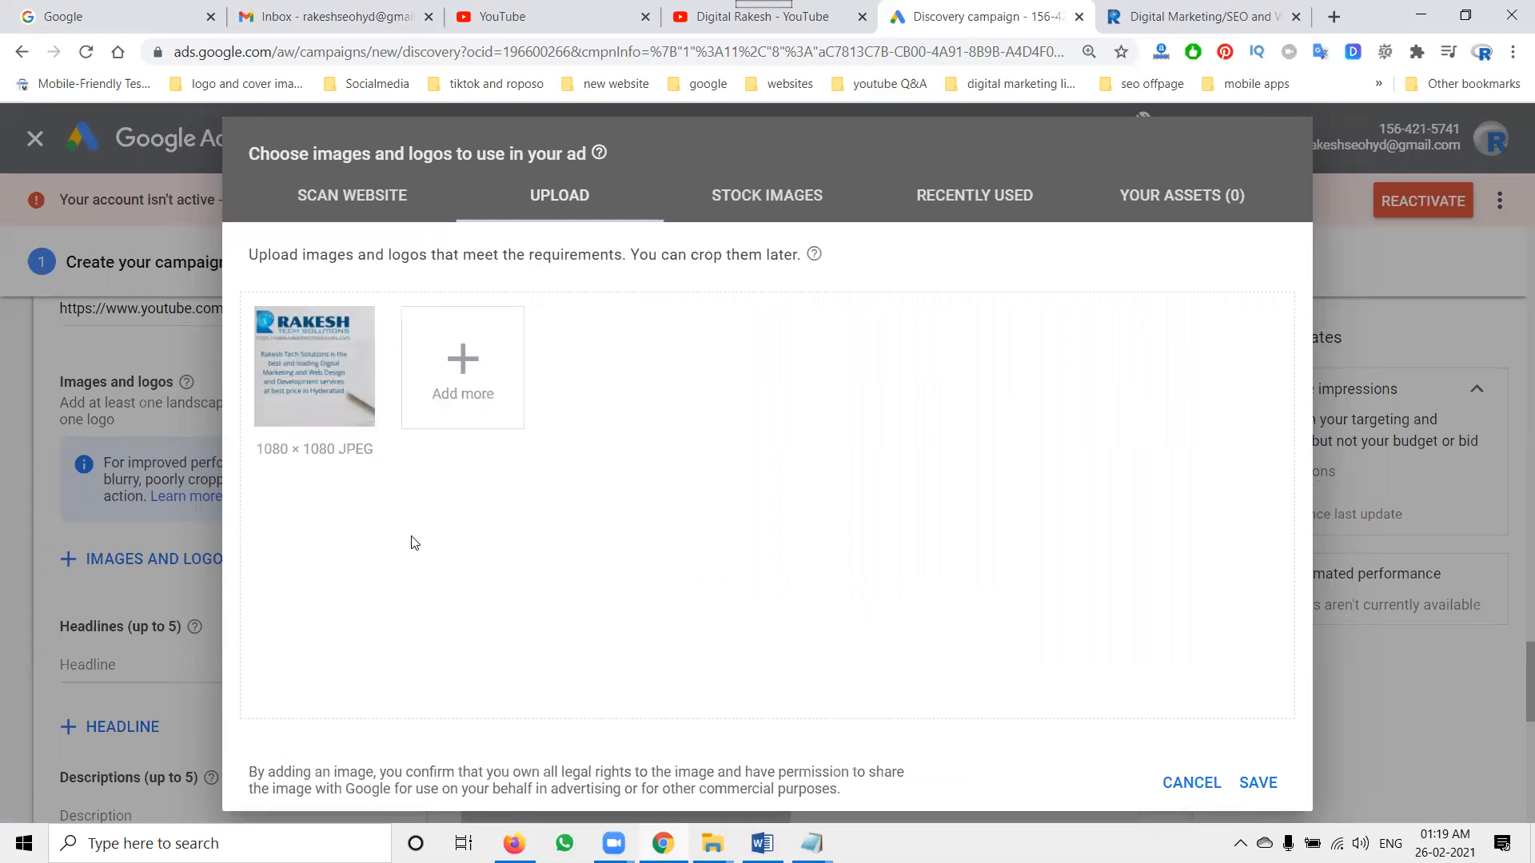
{"action": "left_click", "coordinate": [338, 450]}
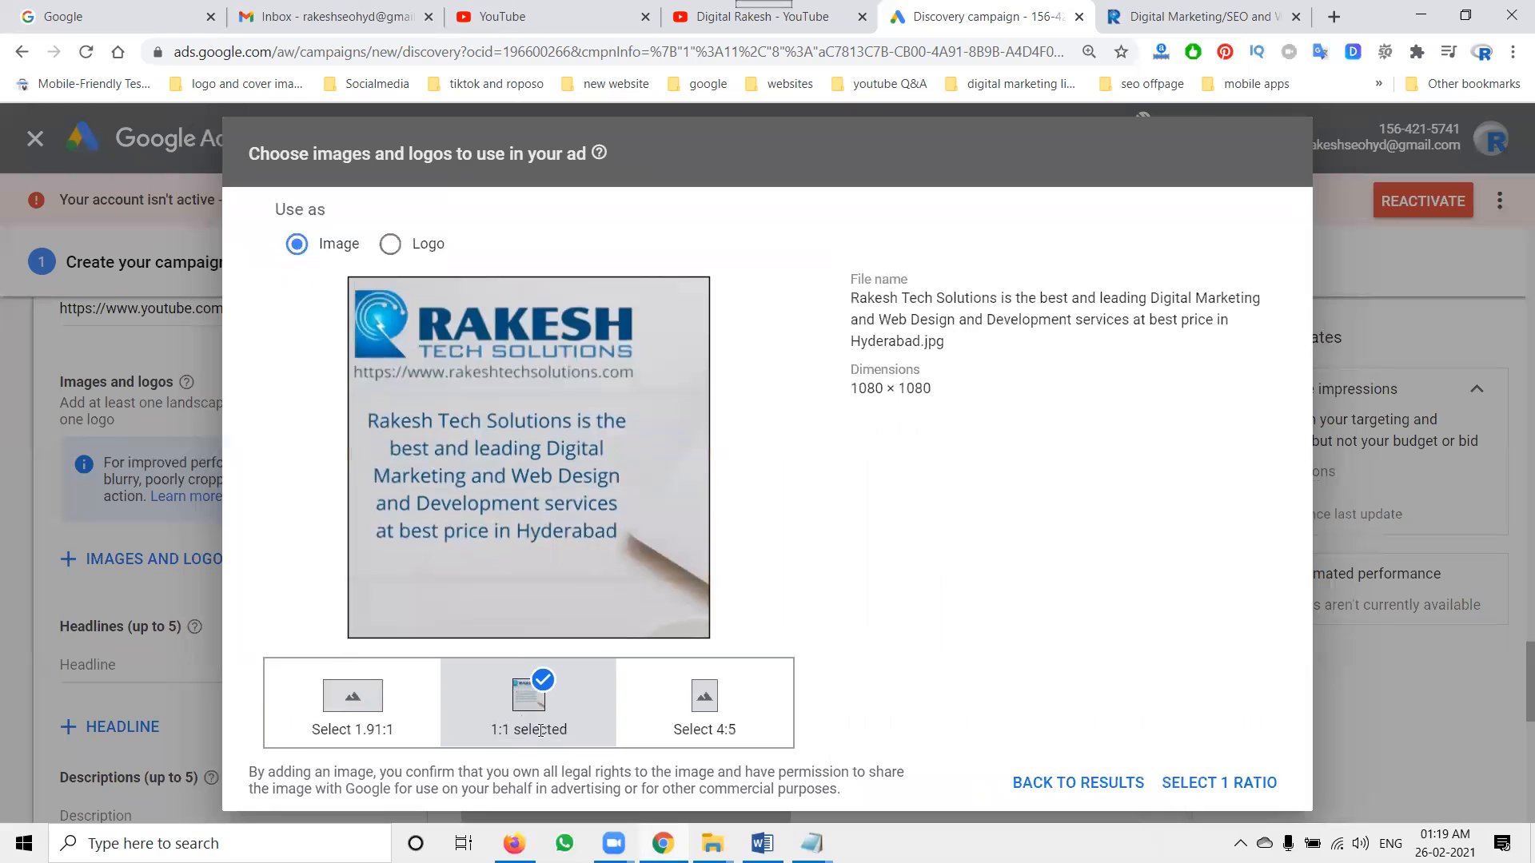
{"action": "left_click", "coordinate": [1219, 783]}
- Upload the portrait 600 × 750 Rakesh Tech Solutions image from Downloads and use it as an ad image in 4:5 ratio
{"action": "left_click", "coordinate": [461, 367]}
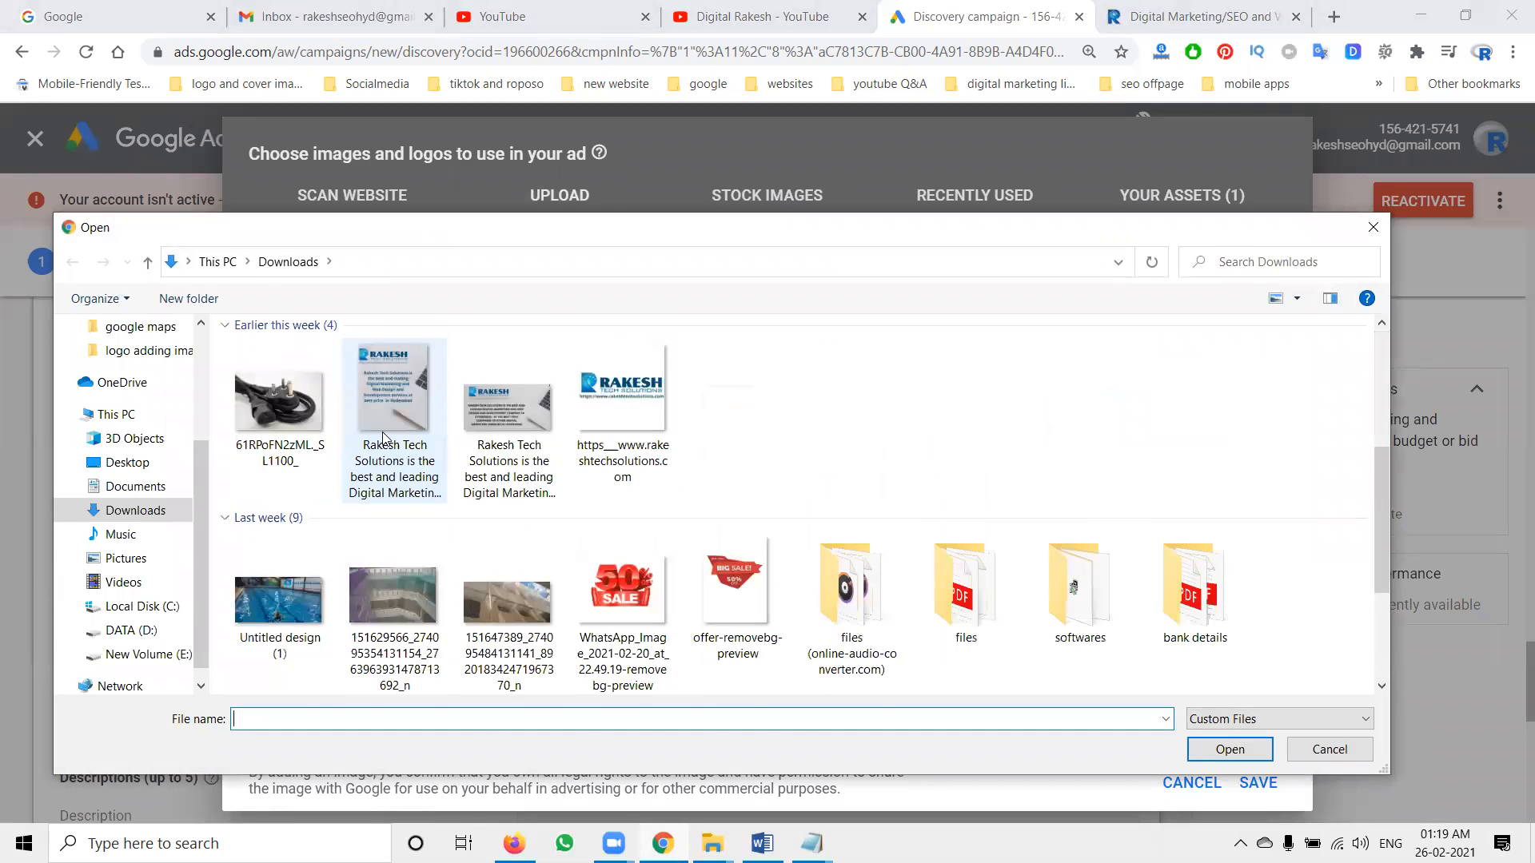
{"action": "double_click", "coordinate": [384, 438]}
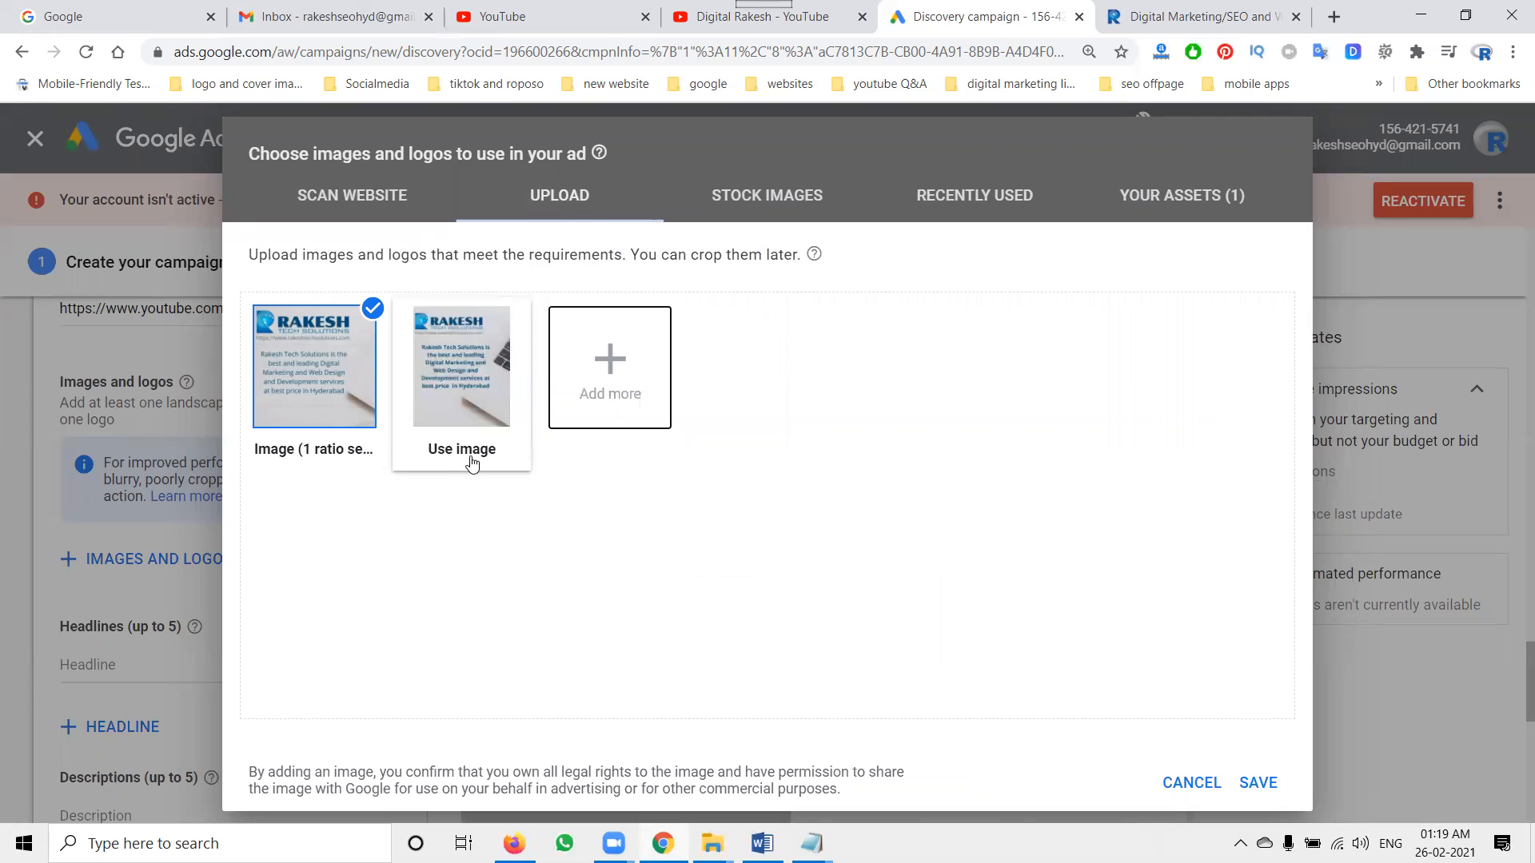
{"action": "left_click", "coordinate": [470, 458]}
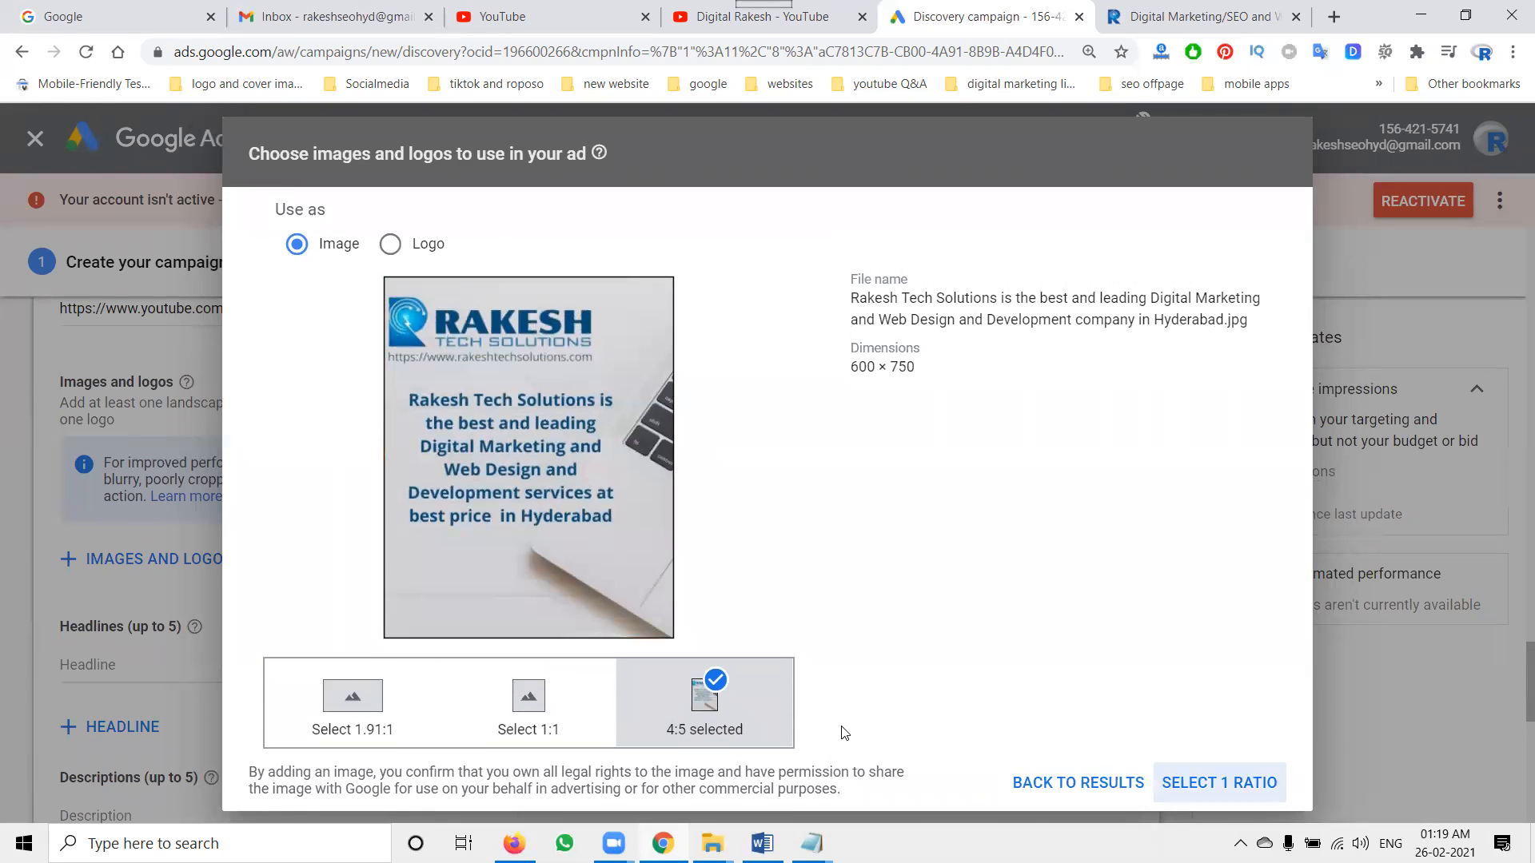
{"action": "left_click", "coordinate": [1219, 782]}
- Upload the landscape 1200 × 627 Rakesh Tech Solutions image from Downloads and use it as an ad image in 1.91:1 ratio
{"action": "left_click", "coordinate": [629, 387]}
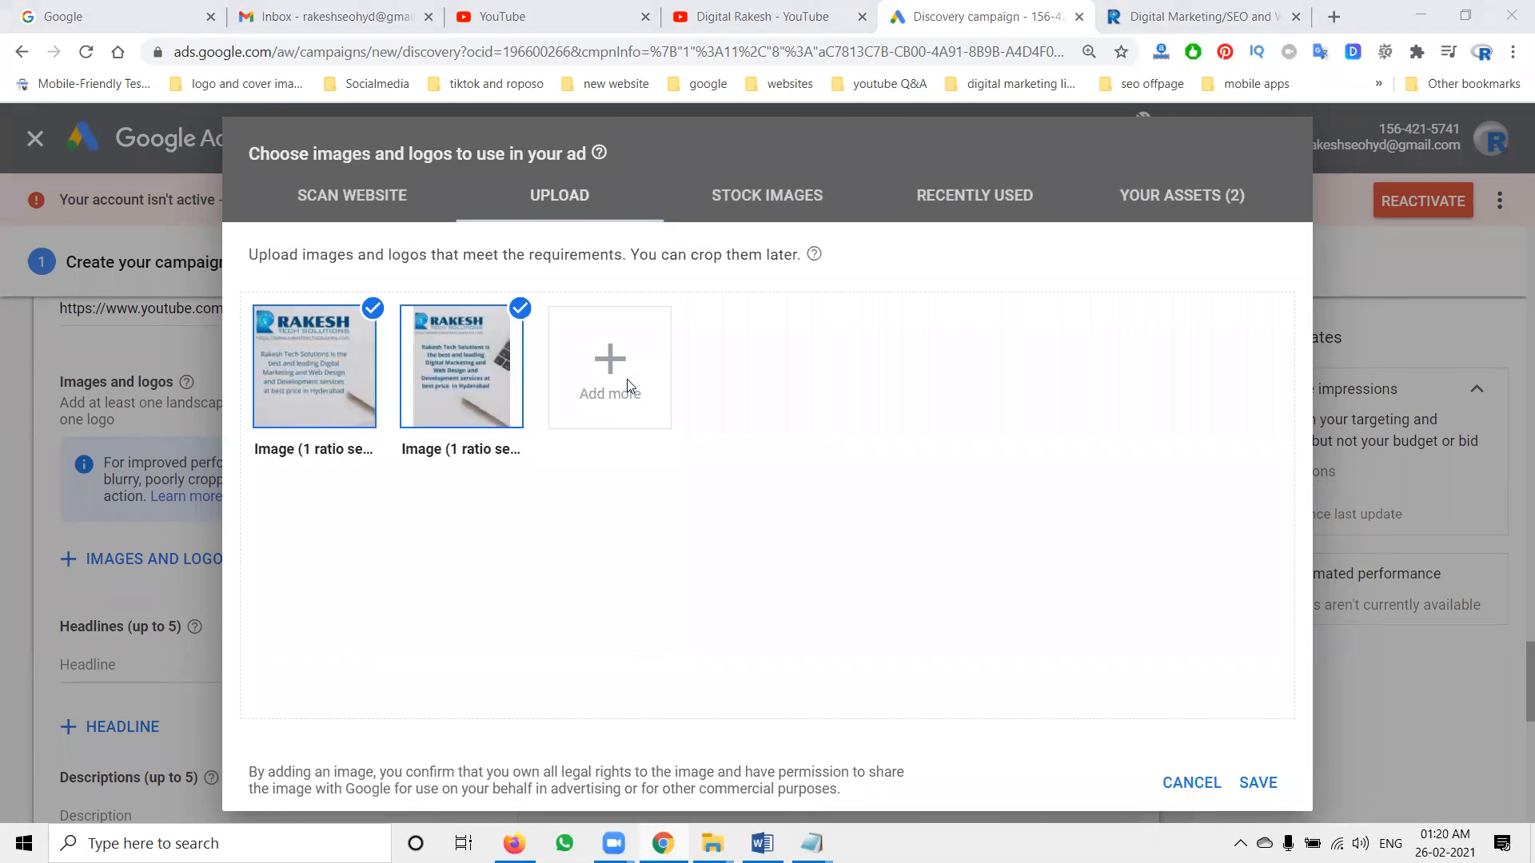
{"action": "scroll", "coordinate": [521, 520], "scroll_direction": "down", "scroll_amount": 5}
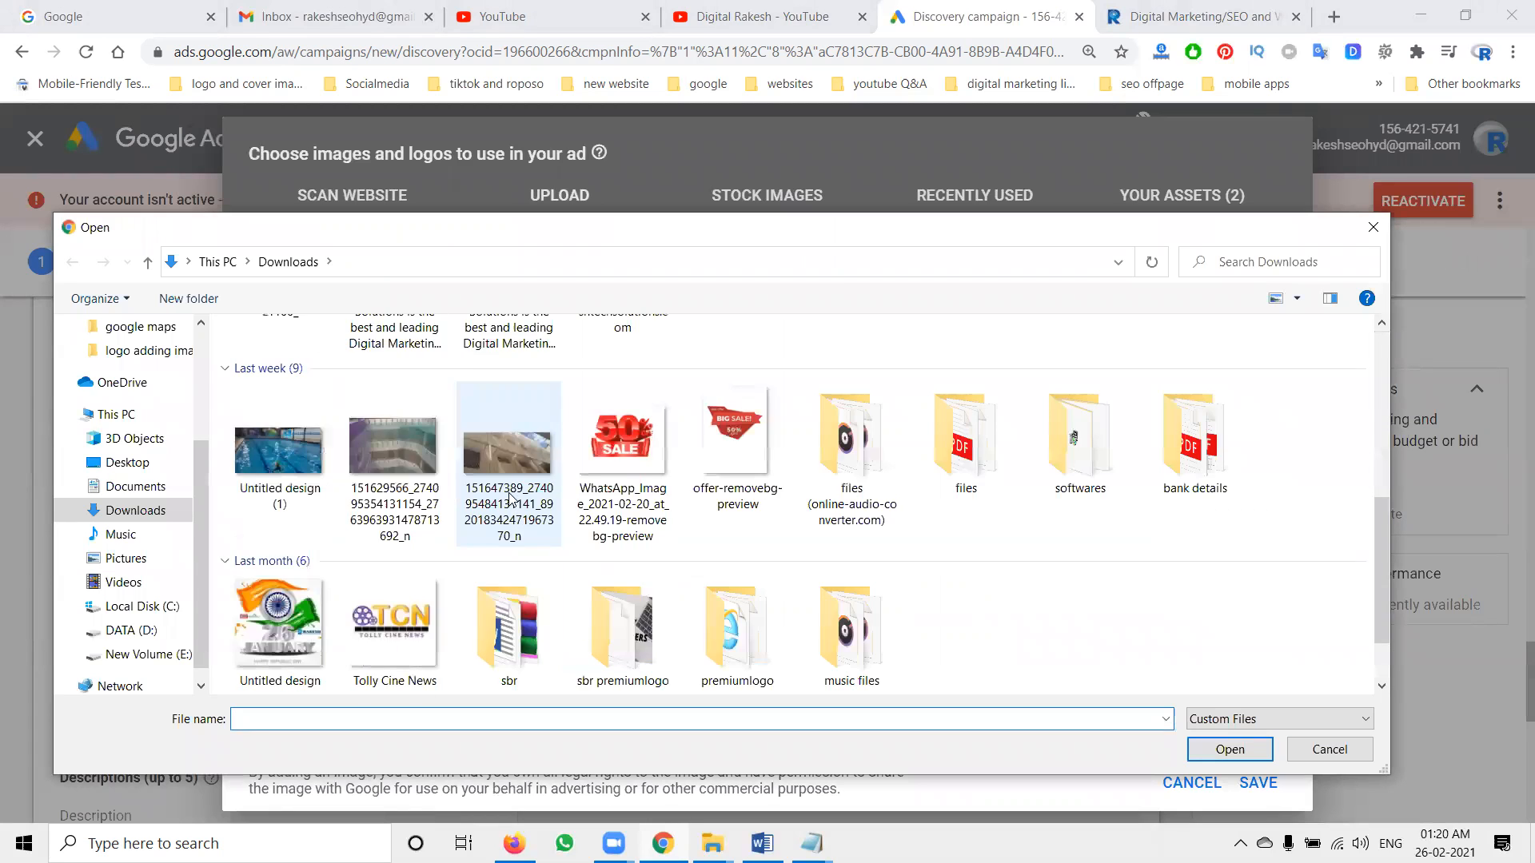
{"action": "left_click", "coordinate": [503, 460]}
{"action": "double_click", "coordinate": [503, 461]}
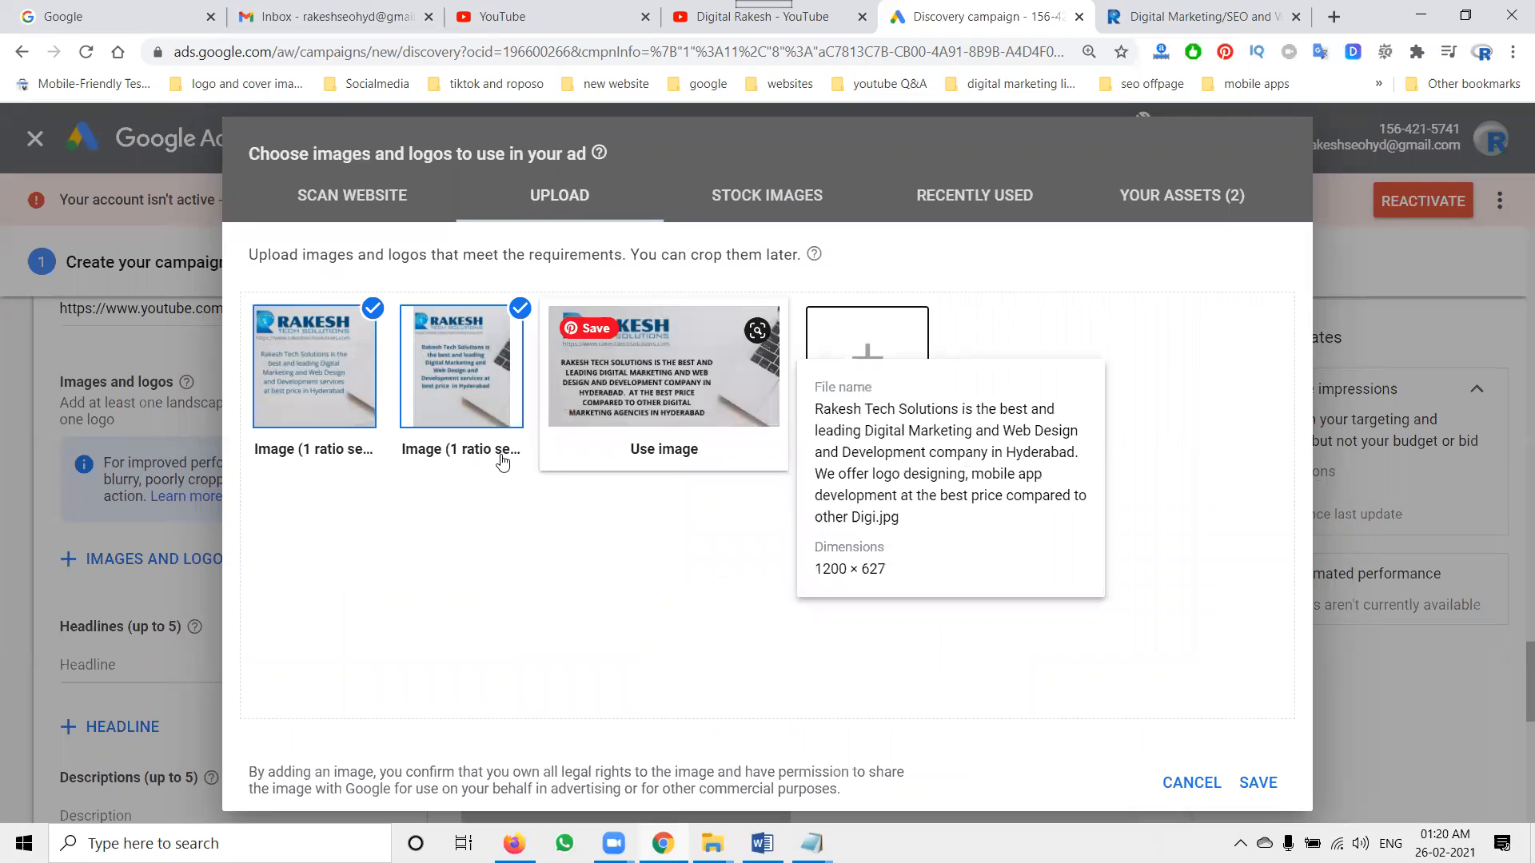
{"action": "left_click", "coordinate": [636, 445]}
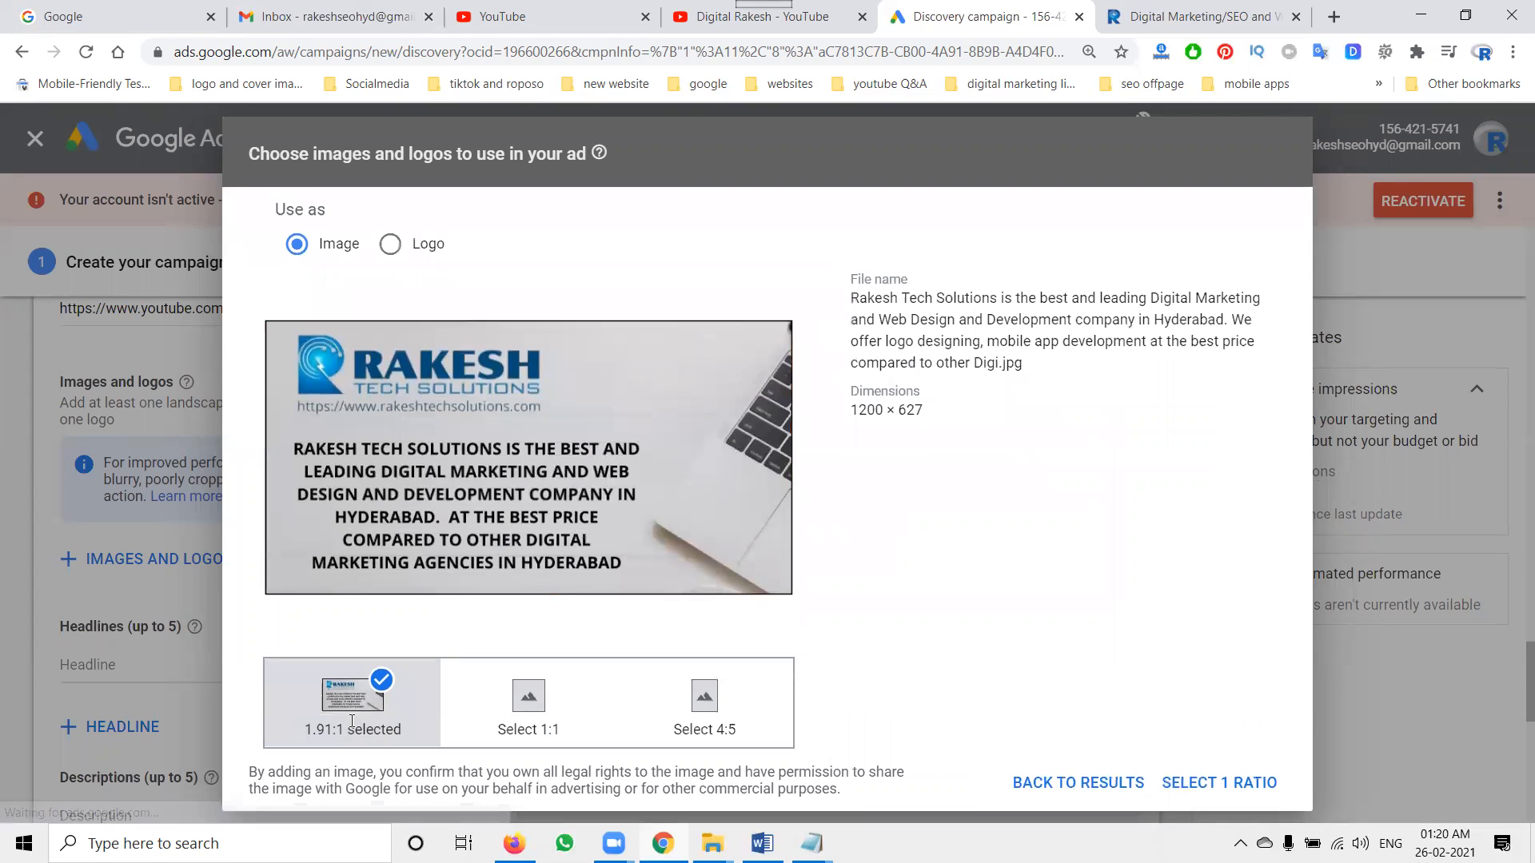
{"action": "left_click", "coordinate": [1207, 783]}
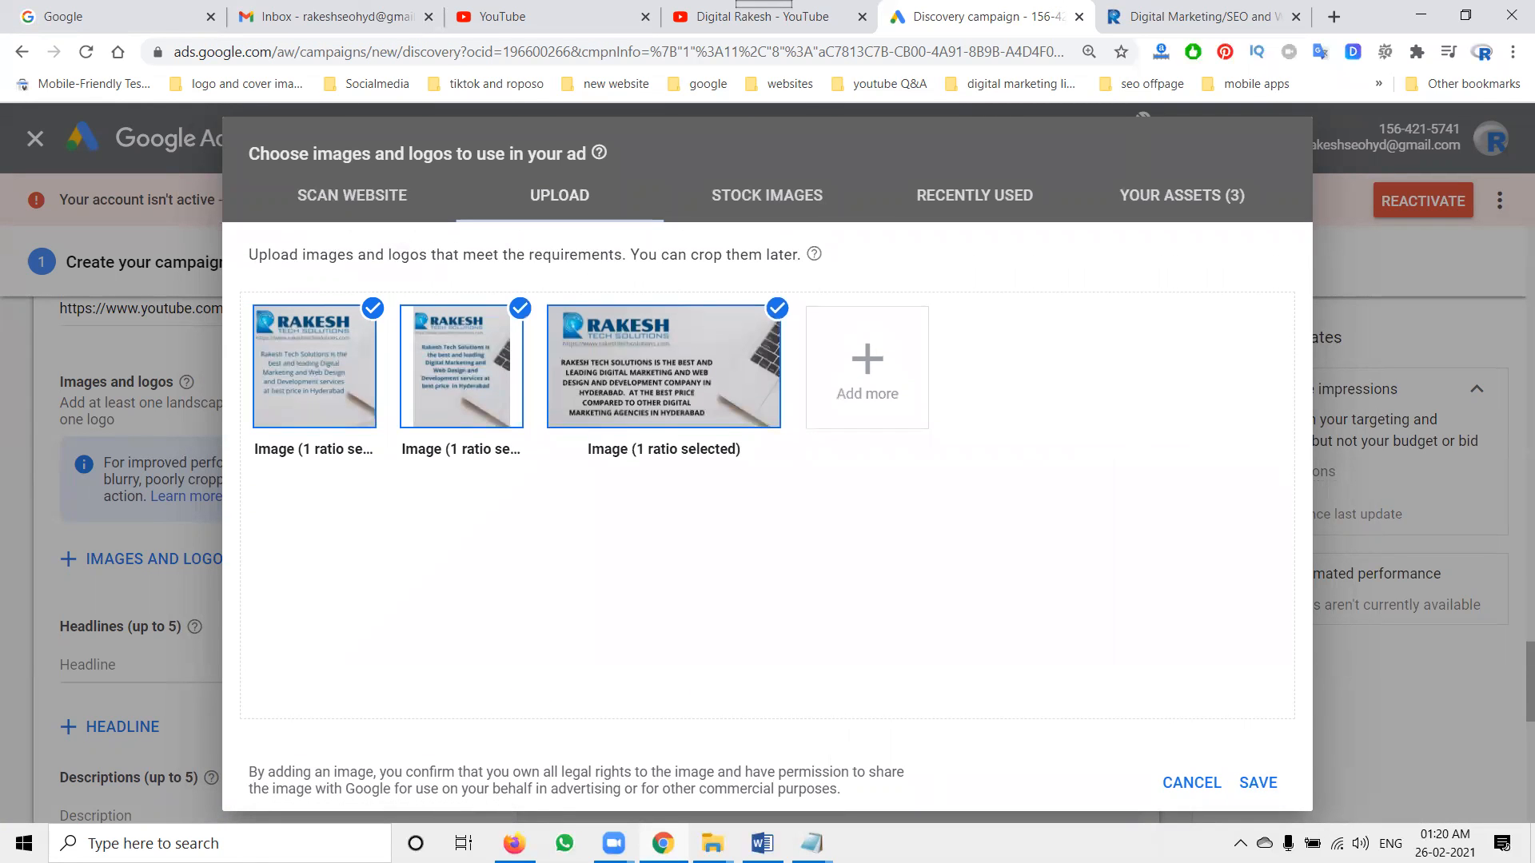
- Check the Discovery ad image sizes in the Notepad notes, then save the three chosen images to the ad
{"action": "mouse_move", "coordinate": [811, 843]}
{"action": "left_click", "coordinate": [908, 695]}
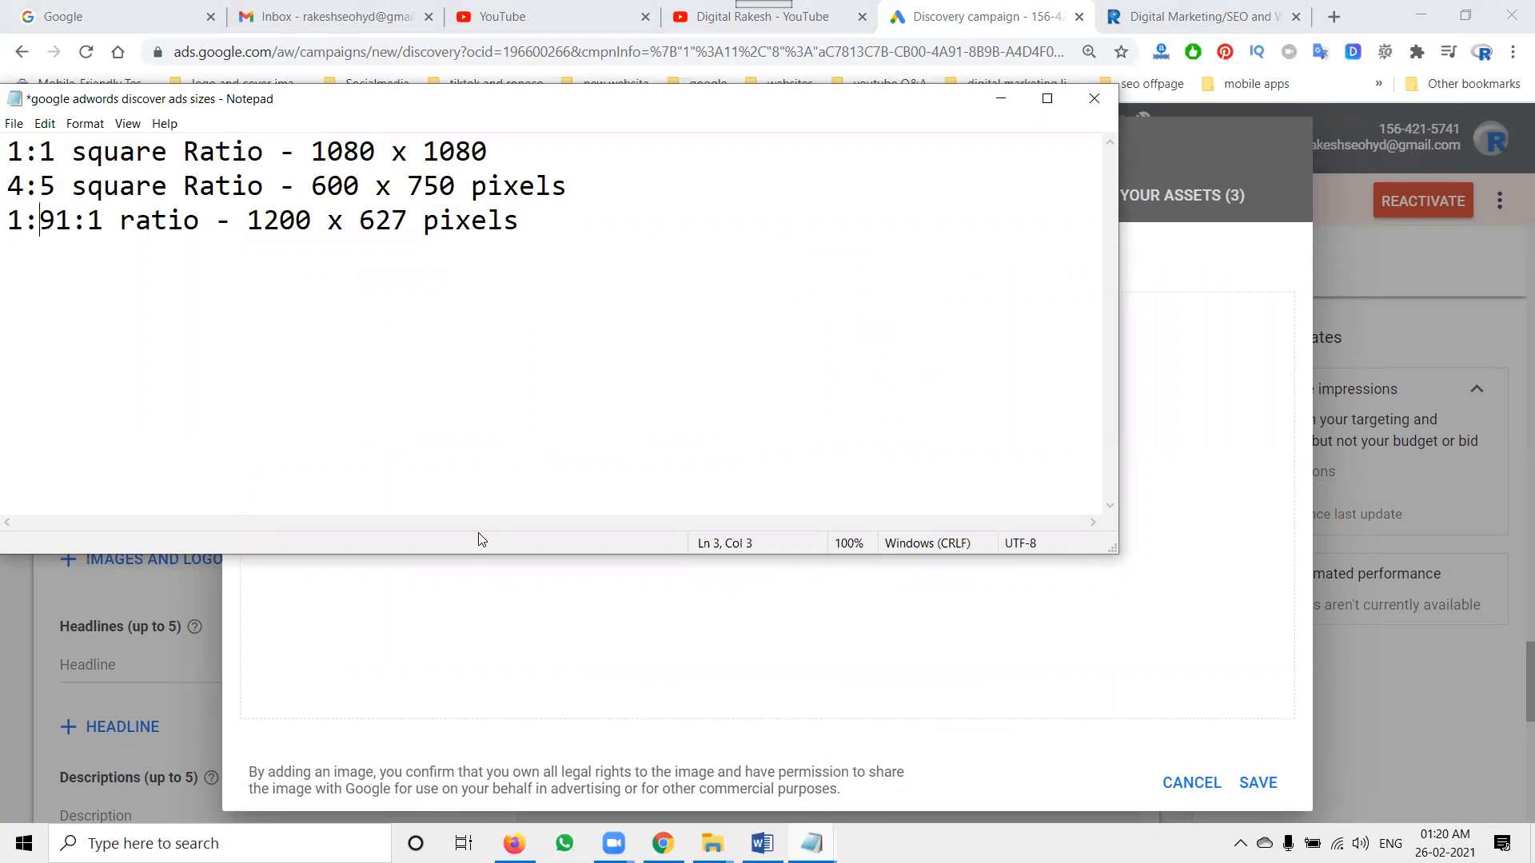
{"action": "left_click", "coordinate": [1000, 104]}
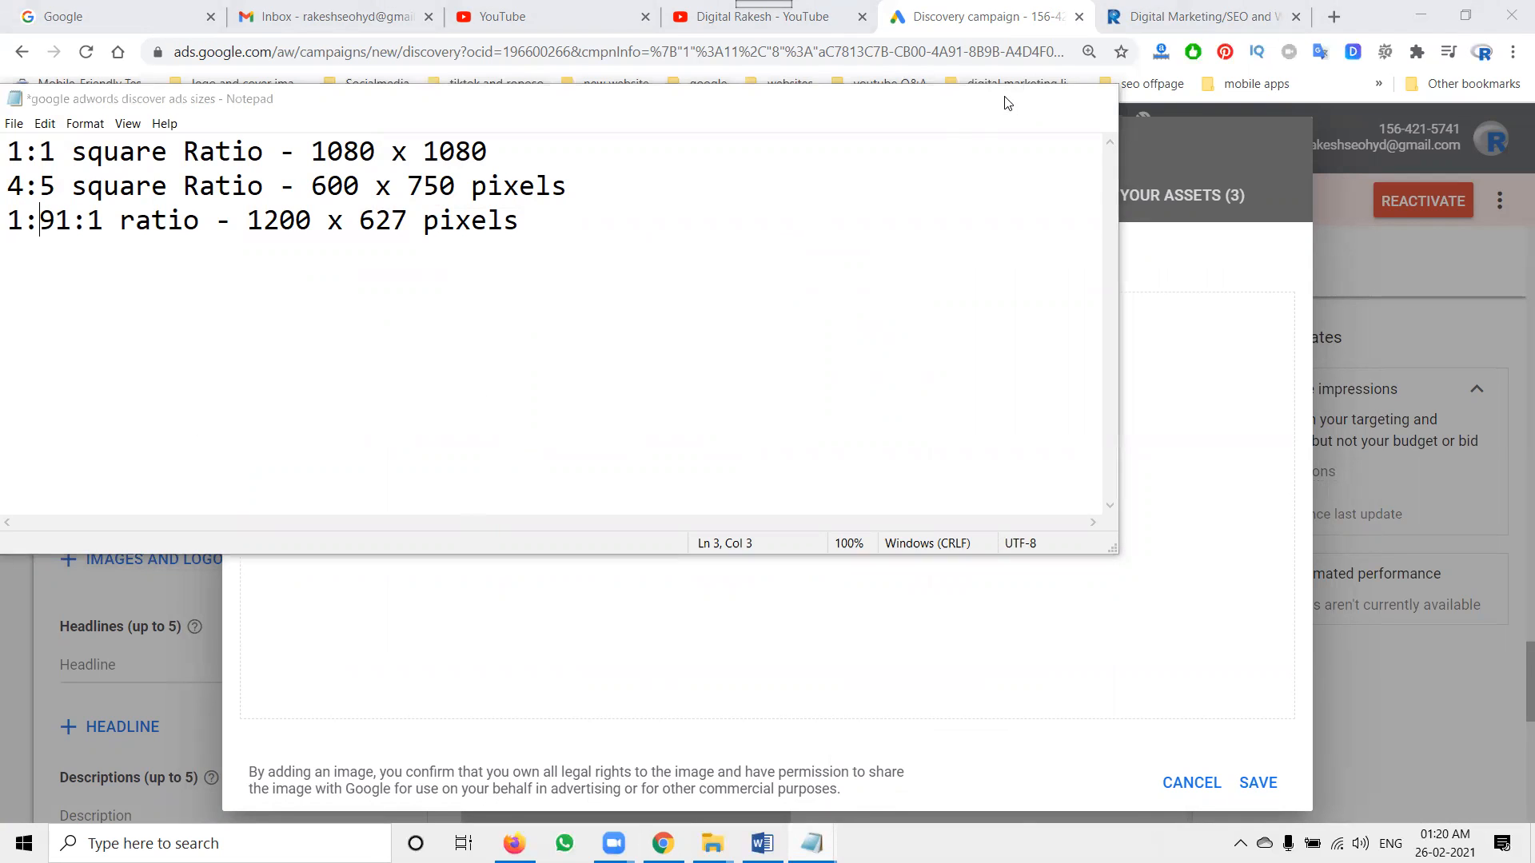
{"action": "key", "text": "Return"}
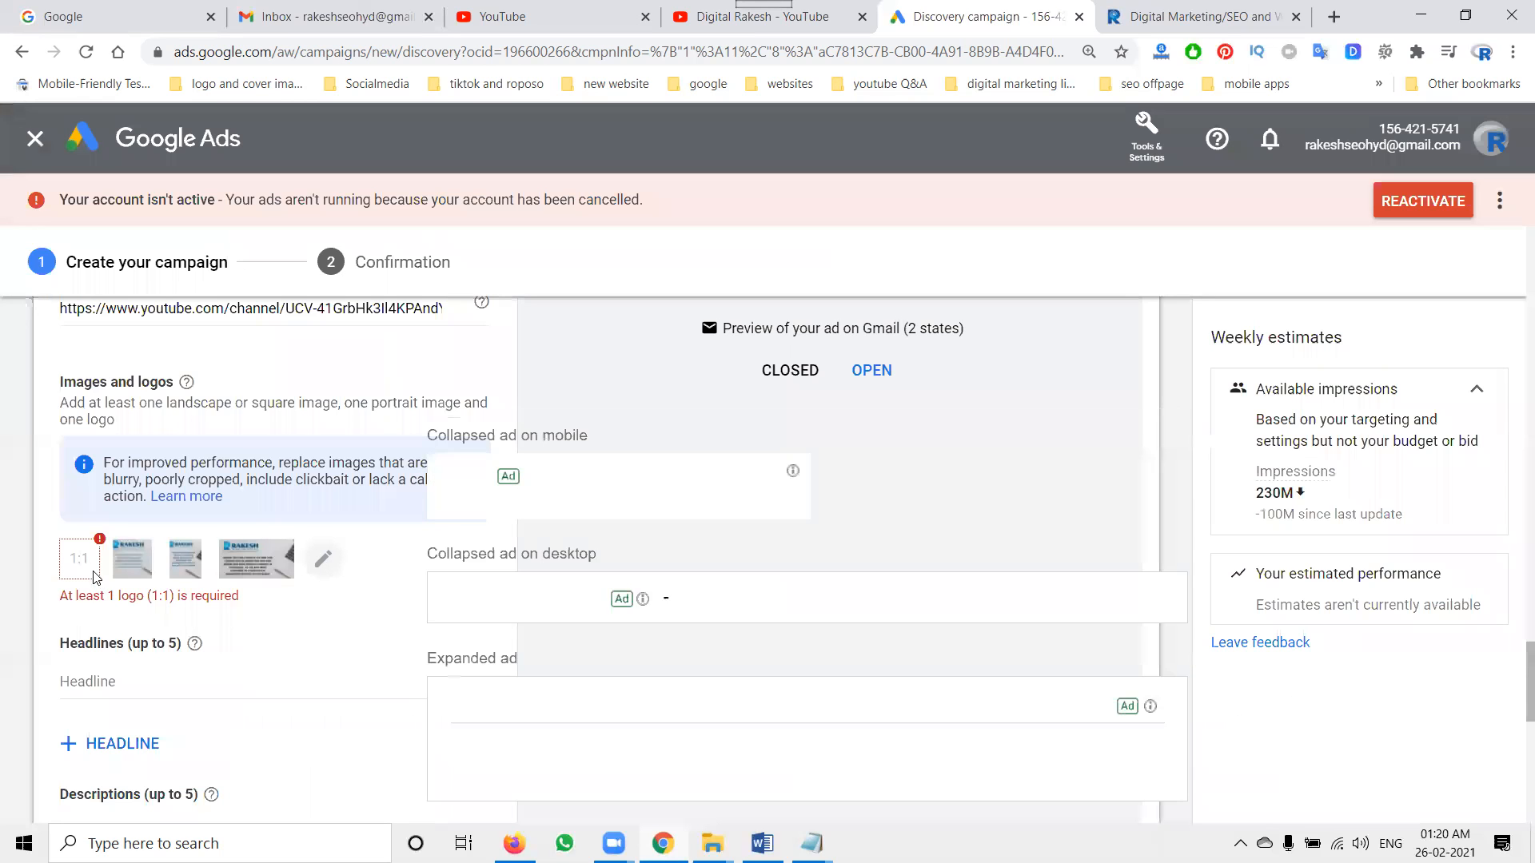
- Reopen the ad's image selection and upload the 1080 × 1080 Rakesh Tech Solutions image again for cropping
{"action": "left_click", "coordinate": [323, 559]}
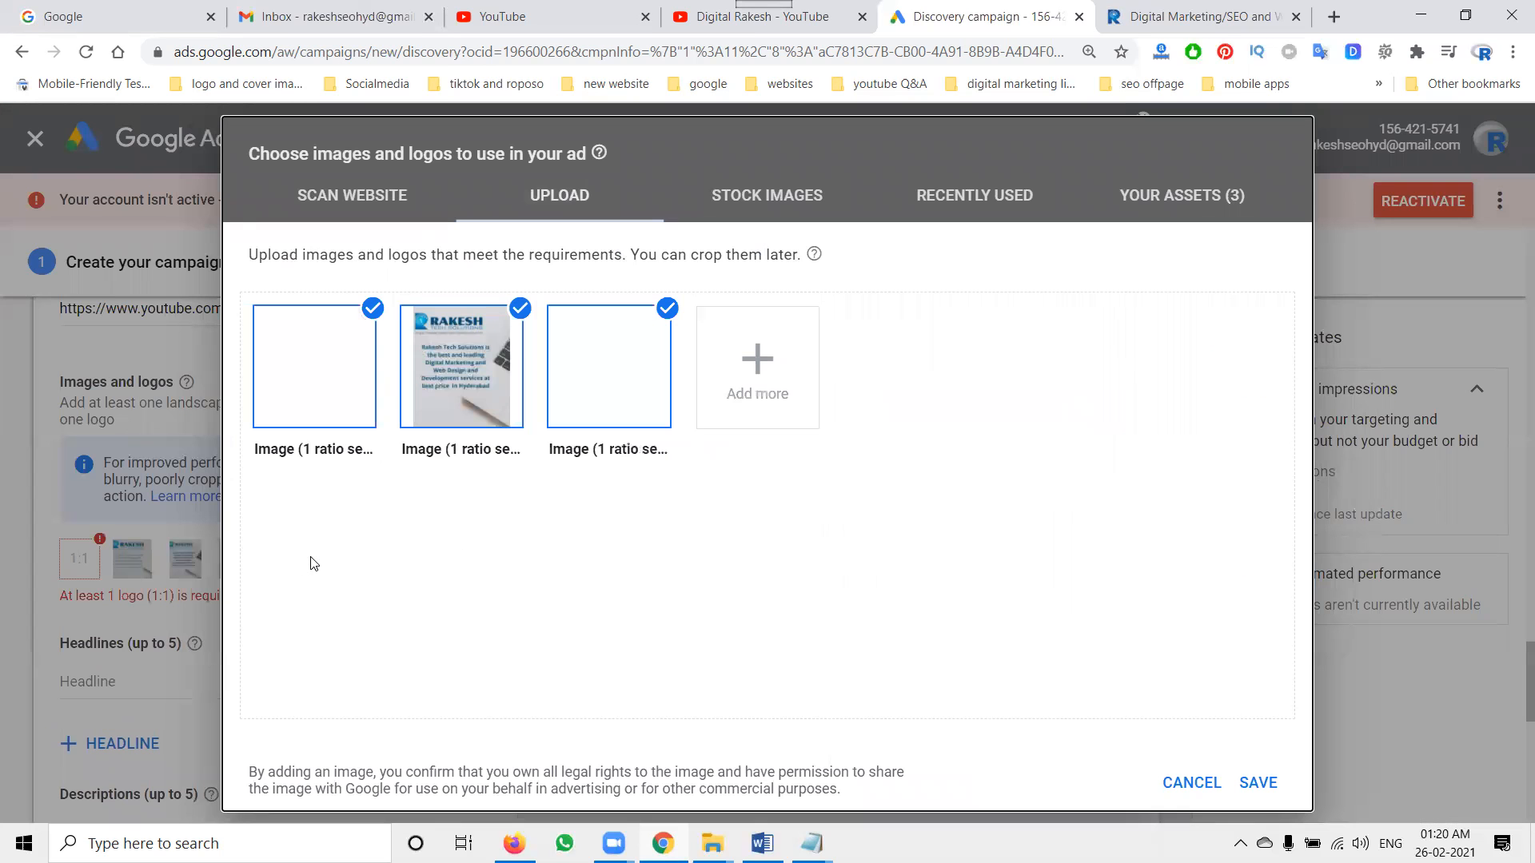
{"action": "left_click", "coordinate": [295, 447]}
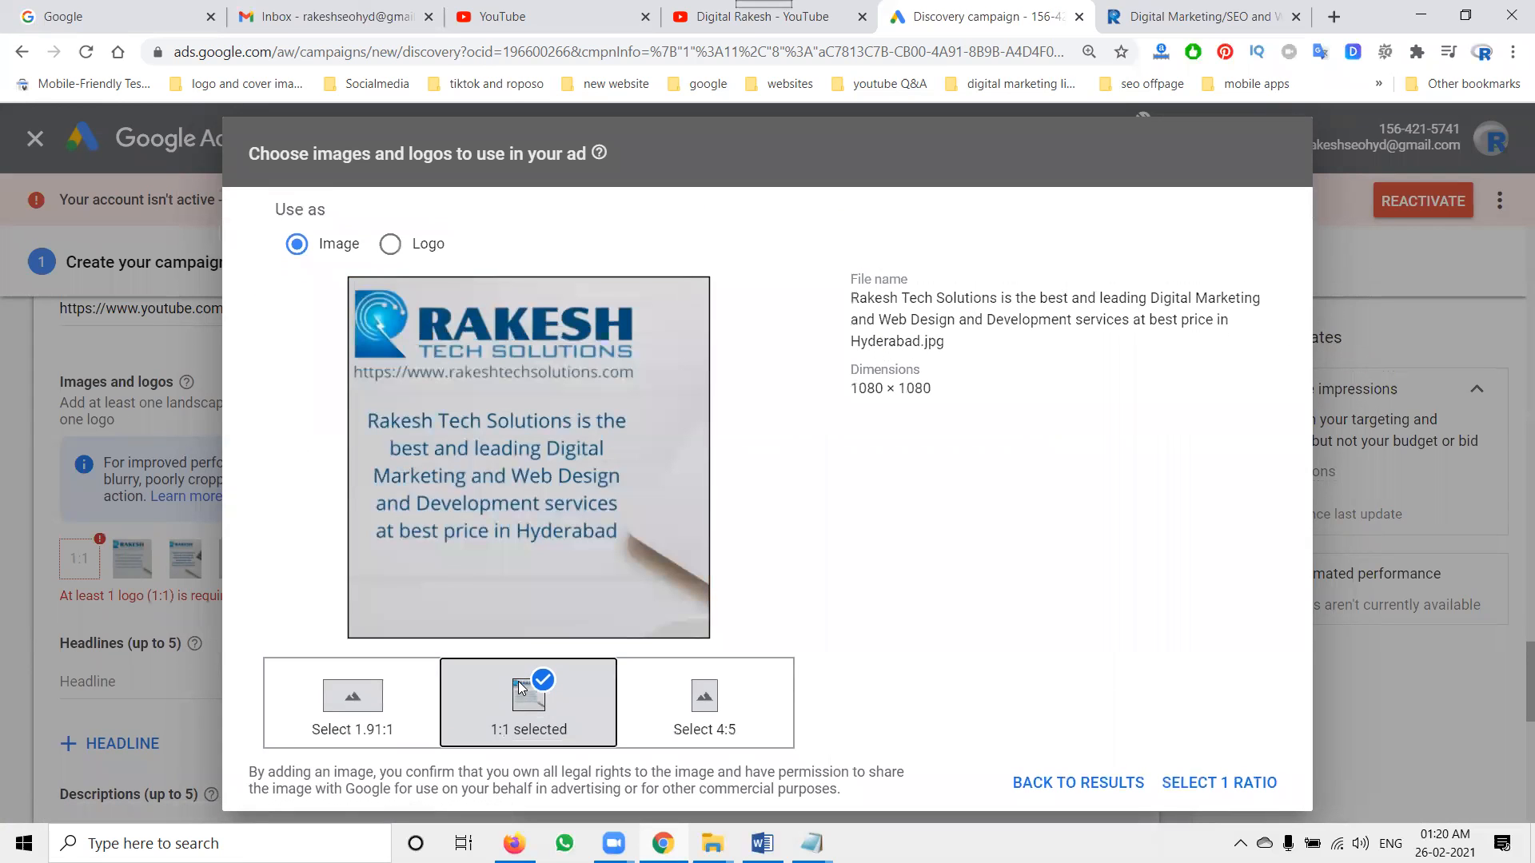
{"action": "left_click", "coordinate": [863, 402]}
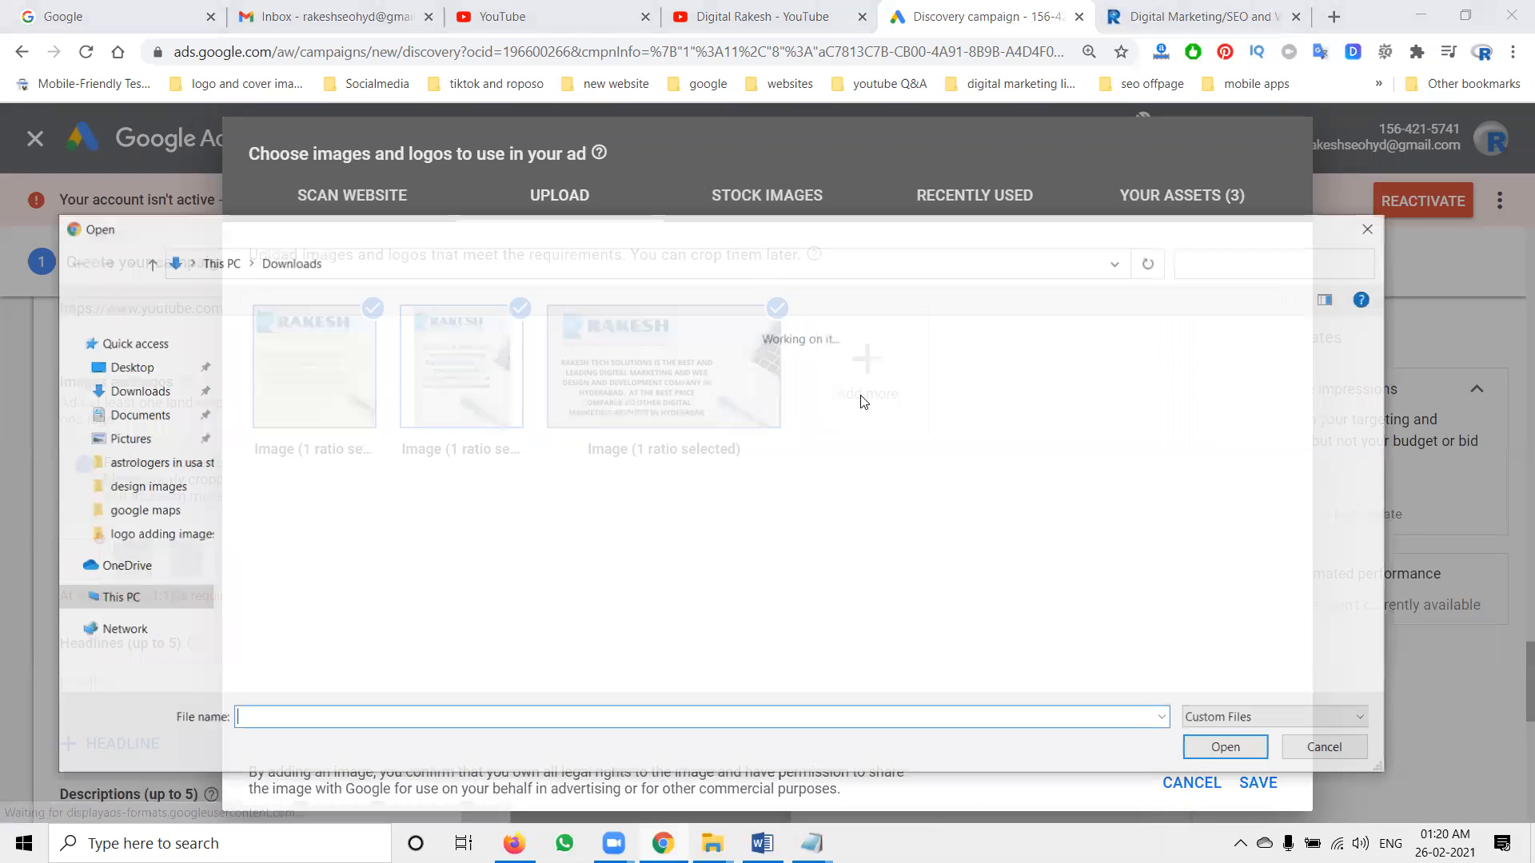
{"action": "left_click", "coordinate": [388, 547]}
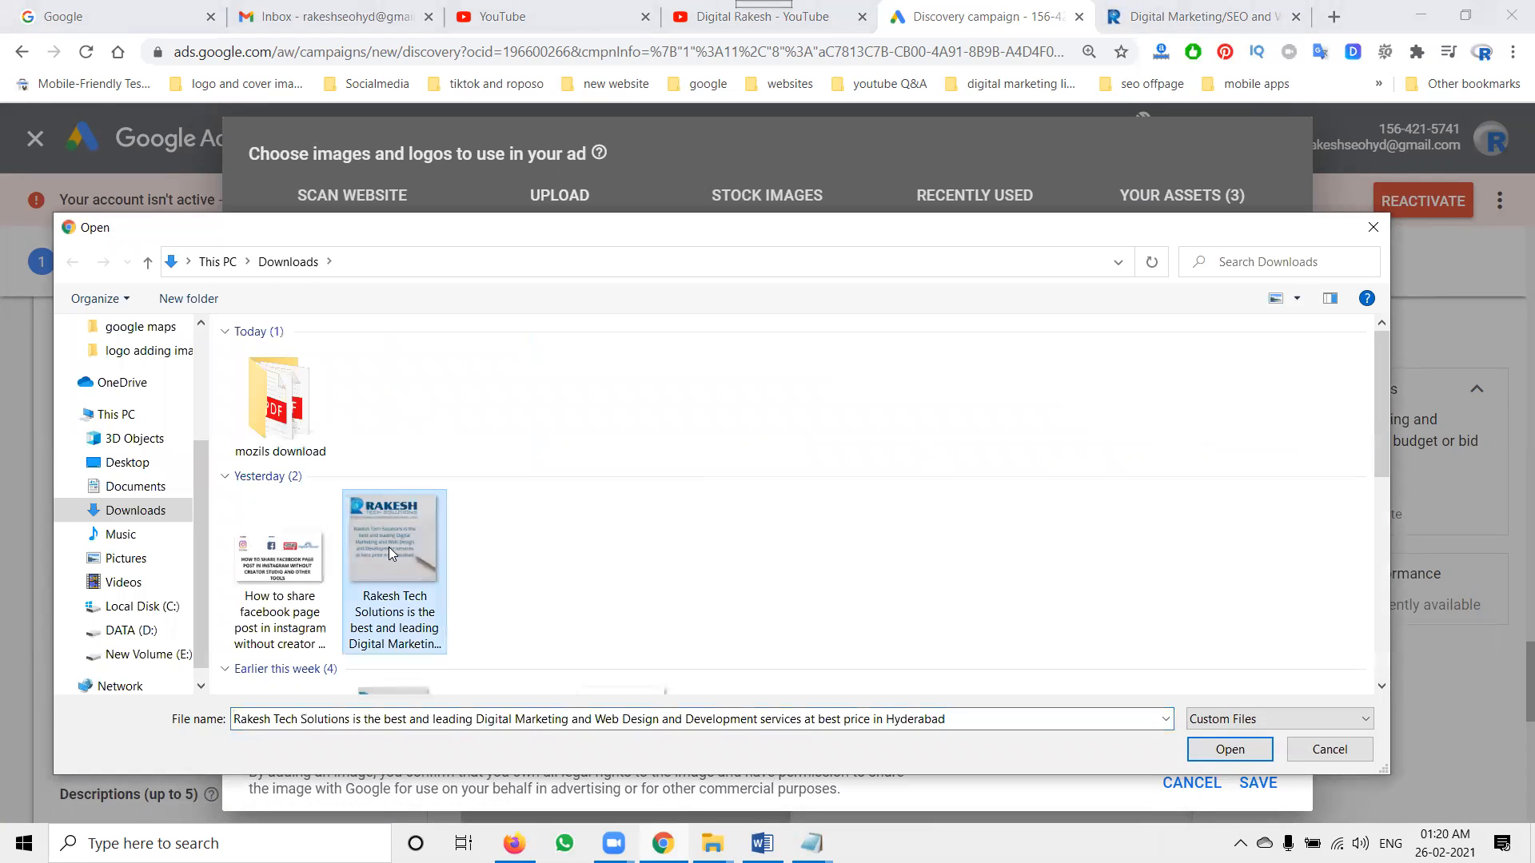
{"action": "left_click", "coordinate": [1229, 745]}
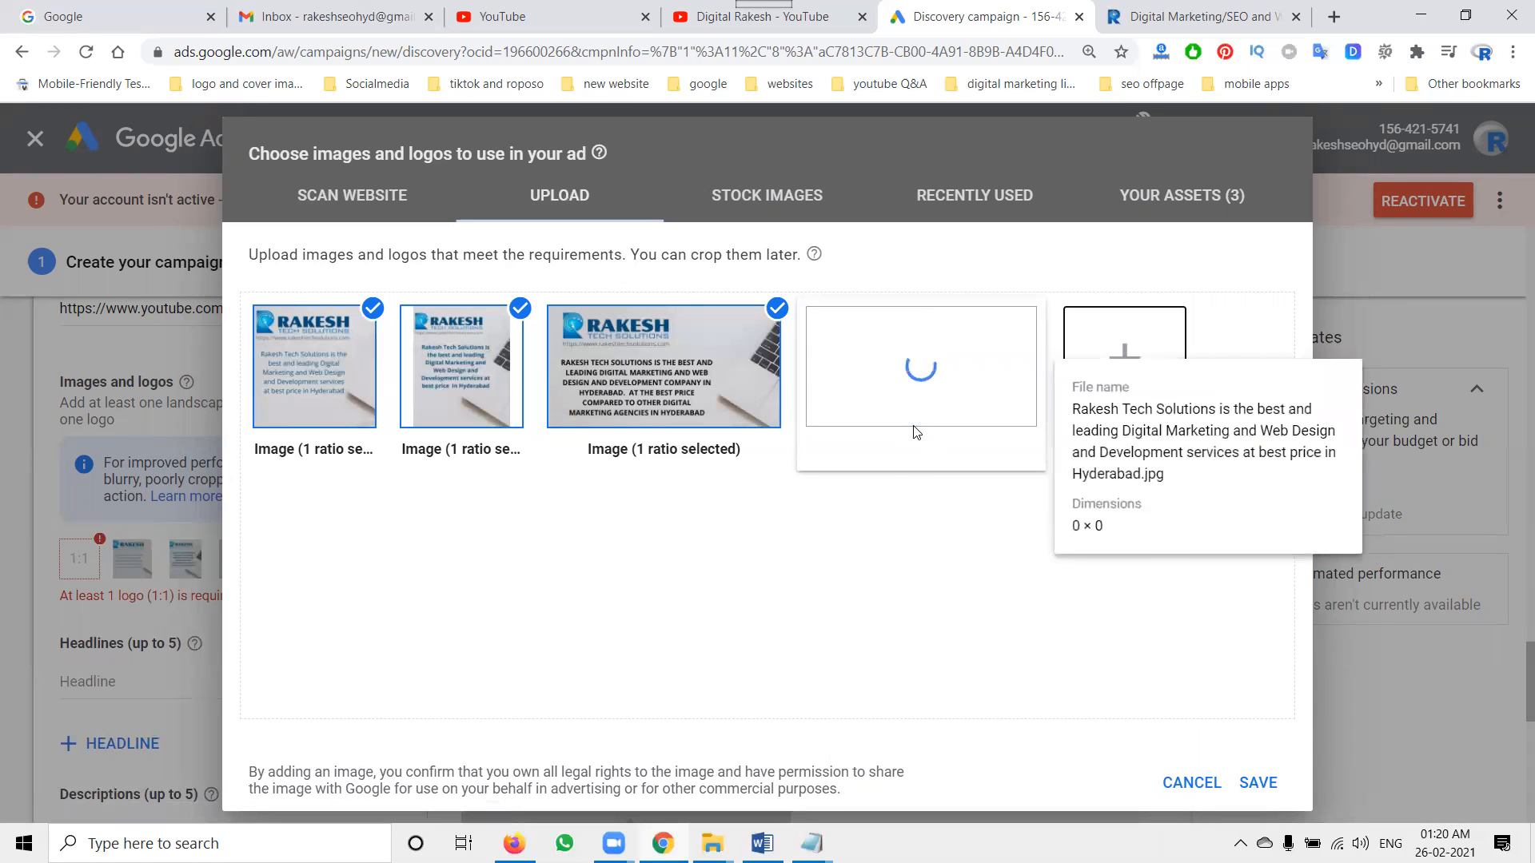
{"action": "left_click", "coordinate": [889, 462]}
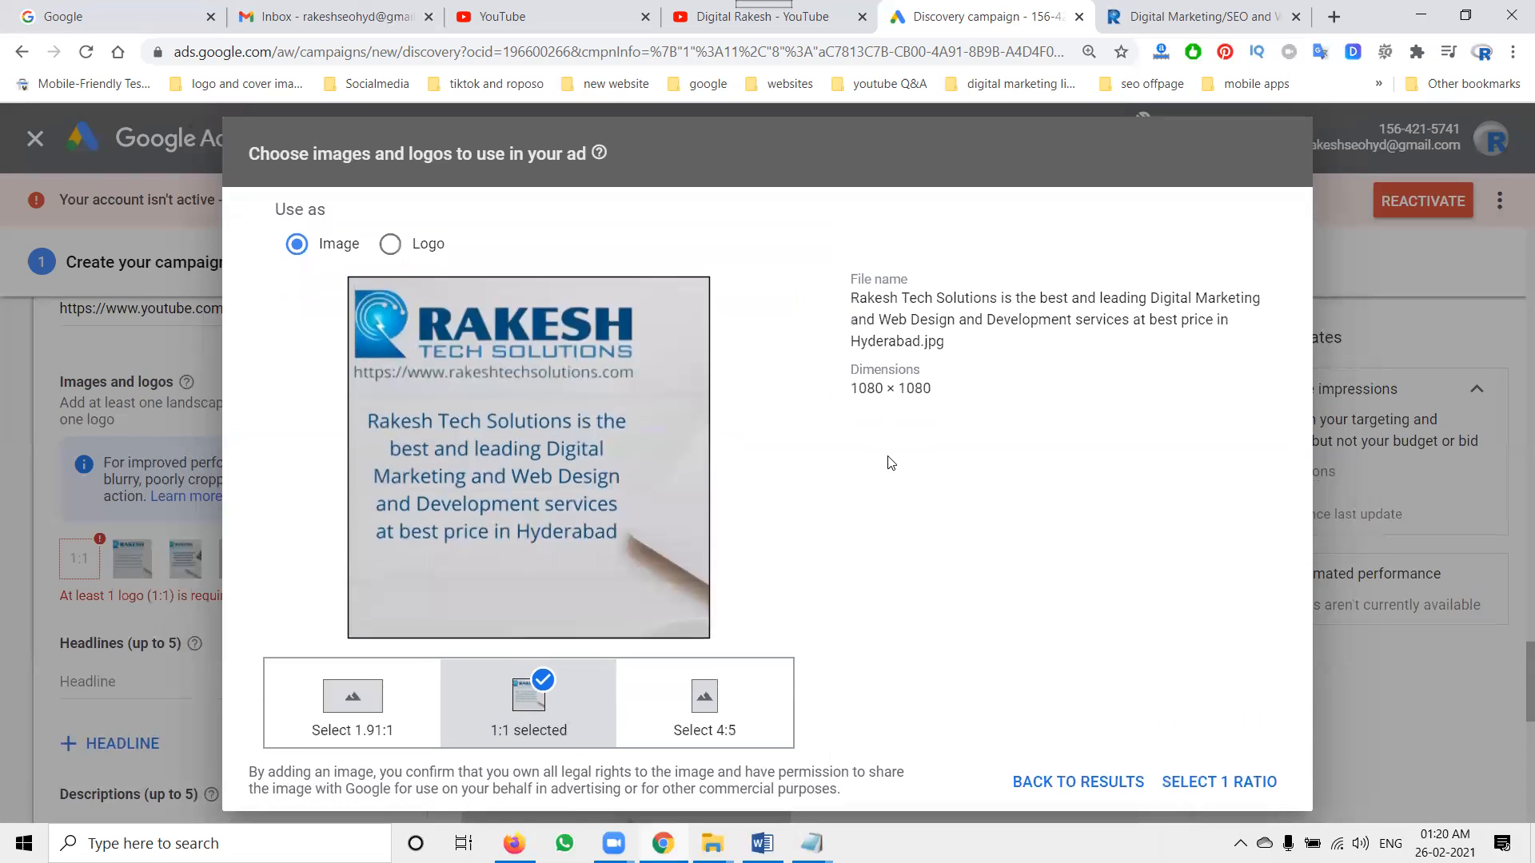
- Add 4:5 and 1.91:1 crops to the new square image, move the 1.91:1 crop over its upper part and save the images
{"action": "left_click", "coordinate": [691, 719]}
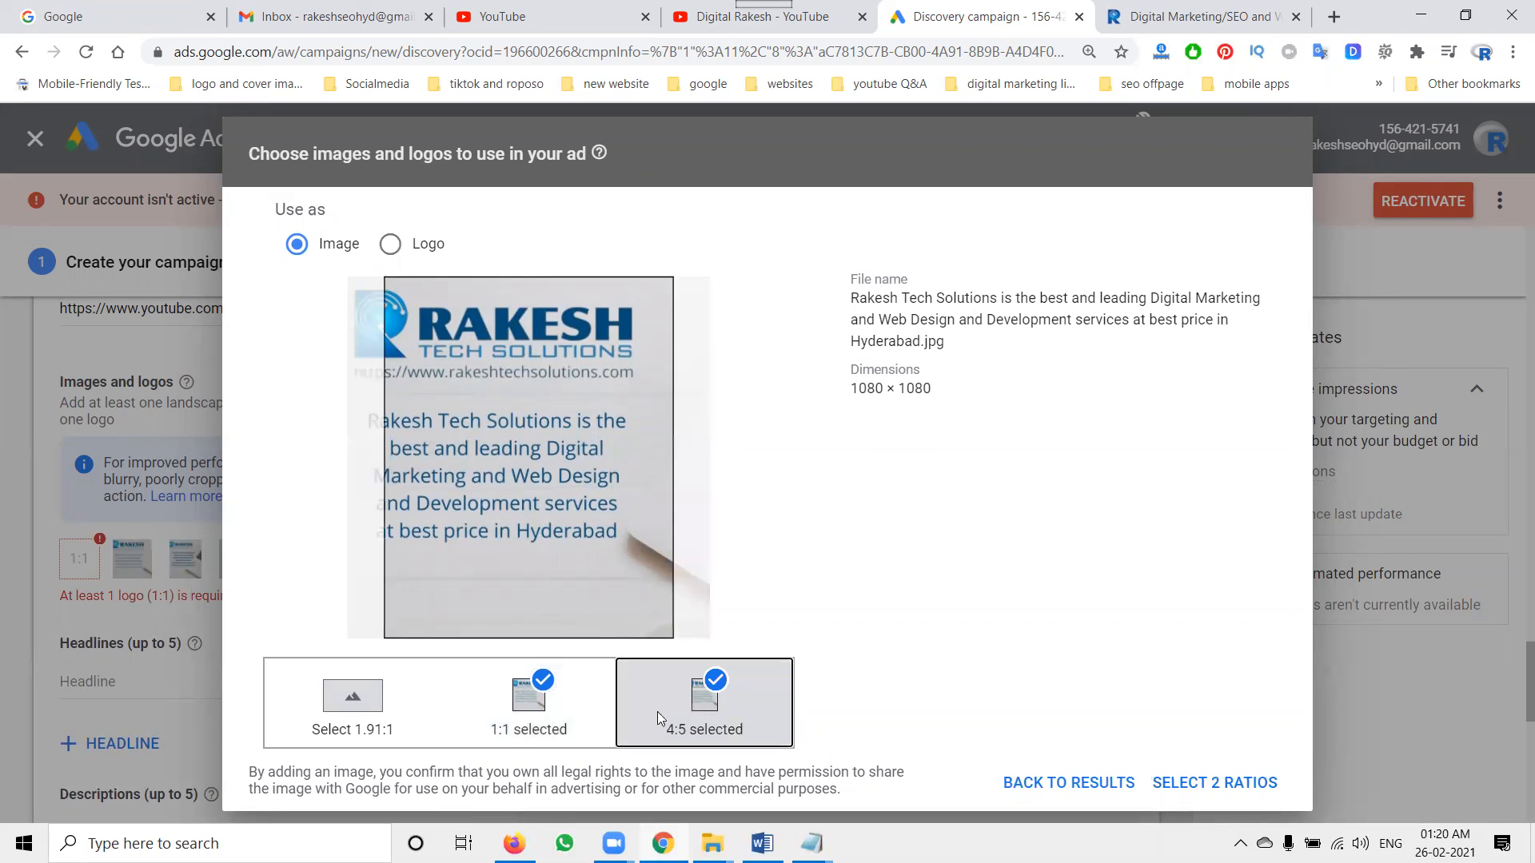
{"action": "left_click", "coordinate": [400, 708]}
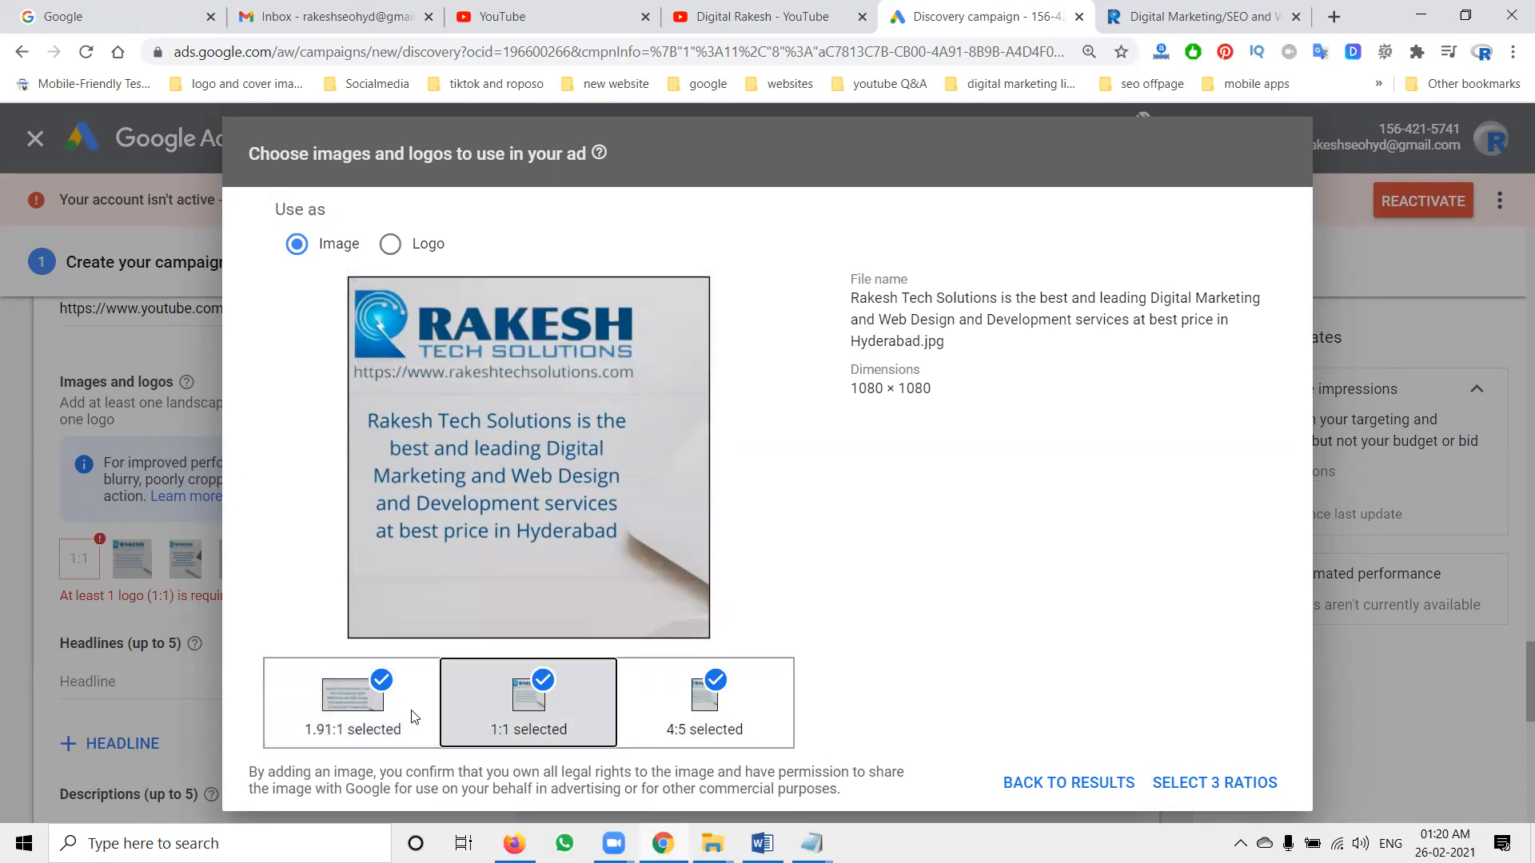
{"action": "left_click_drag", "start_coordinate": [484, 429], "coordinate": [471, 371]}
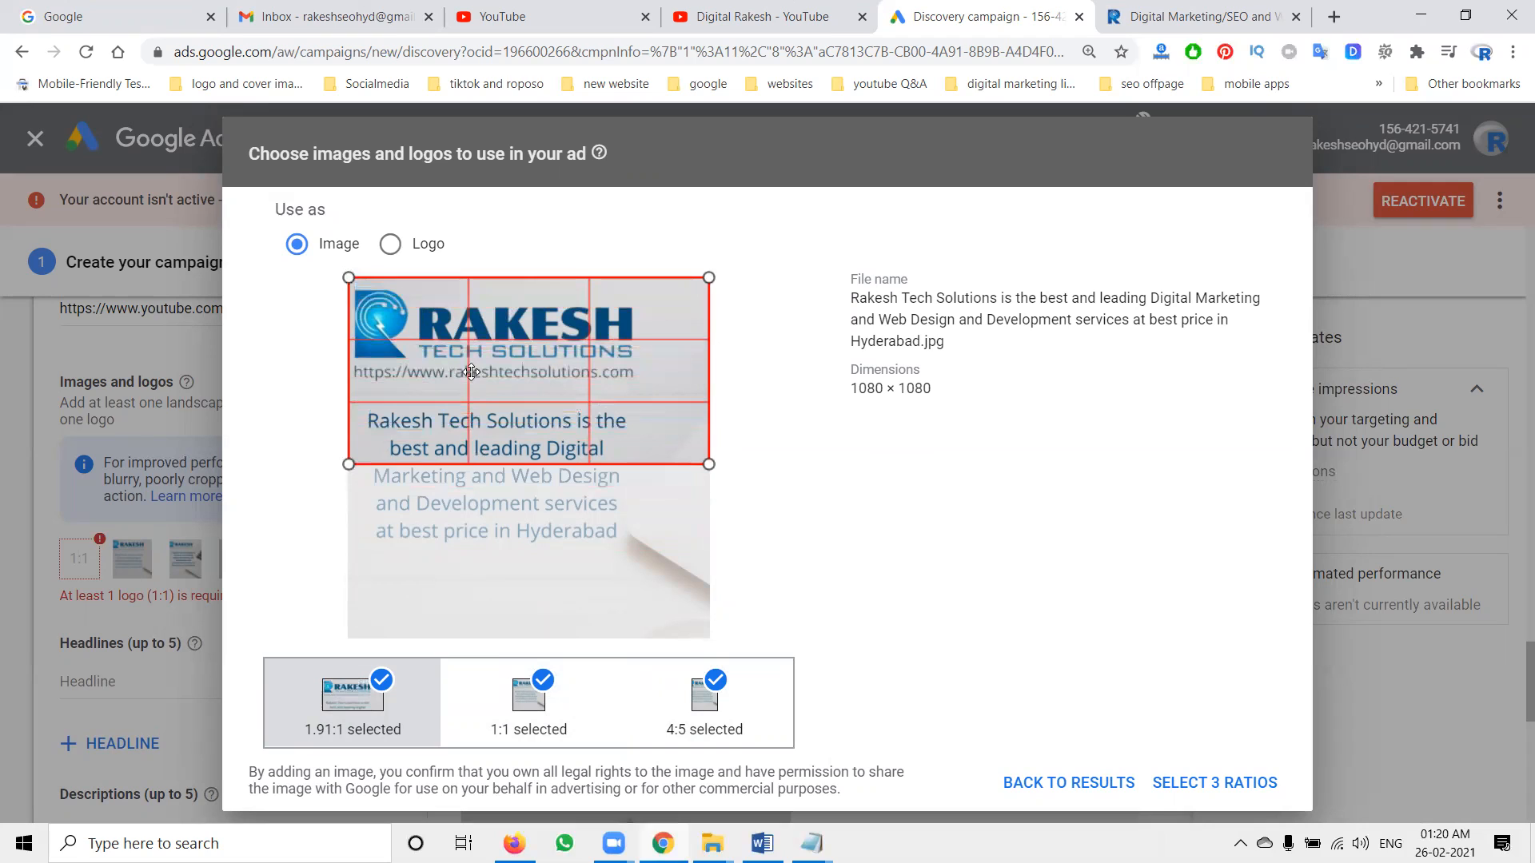
{"action": "mouse_move", "coordinate": [471, 371]}
{"action": "left_mouse_down"}
{"action": "mouse_move", "coordinate": [470, 331]}
{"action": "mouse_move", "coordinate": [471, 354]}
{"action": "left_mouse_up"}
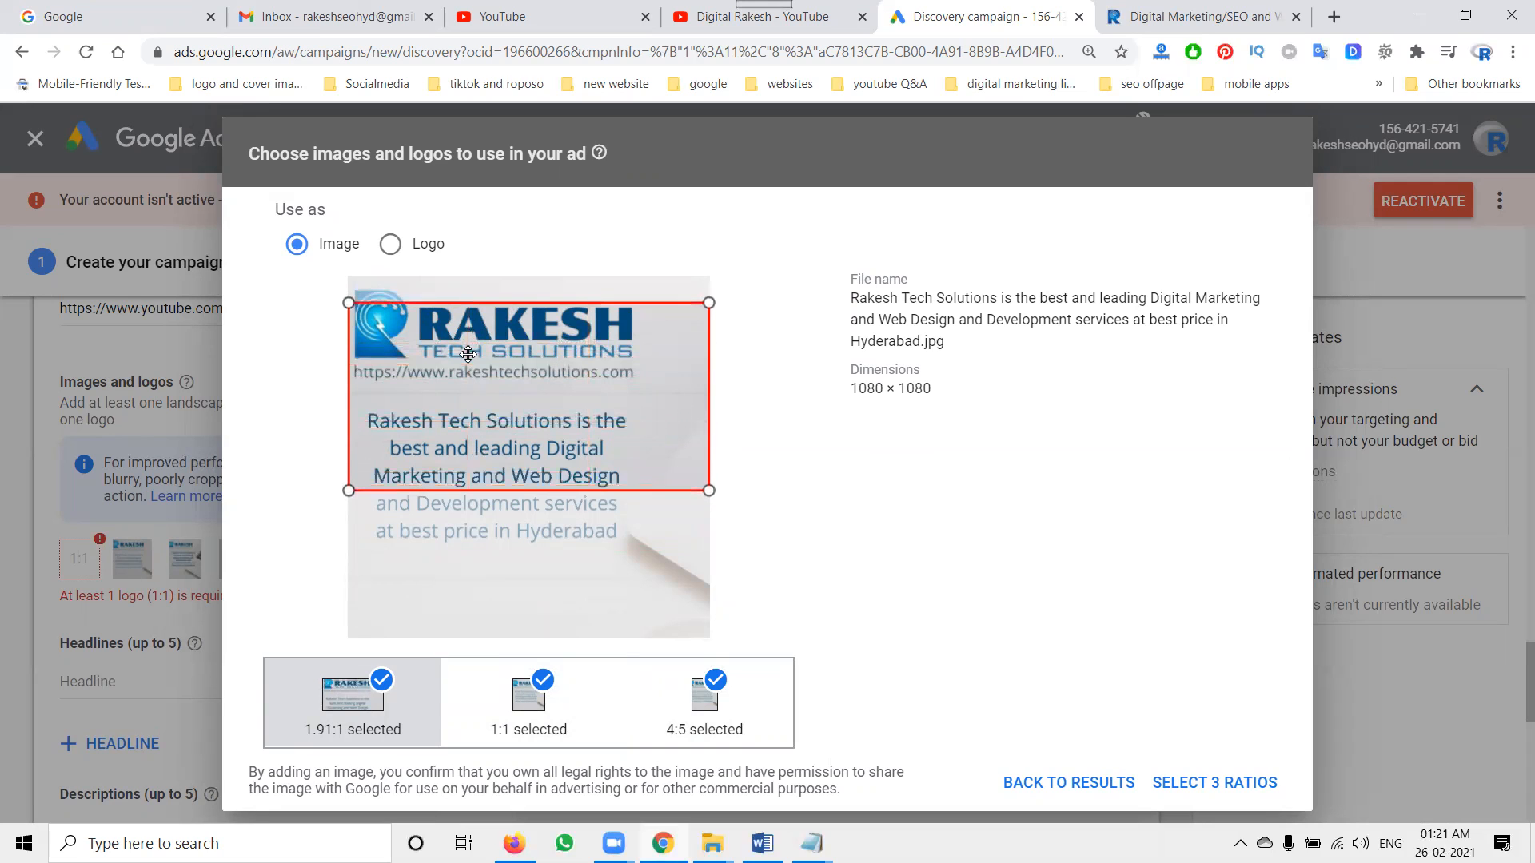
{"action": "left_click", "coordinate": [1247, 783]}
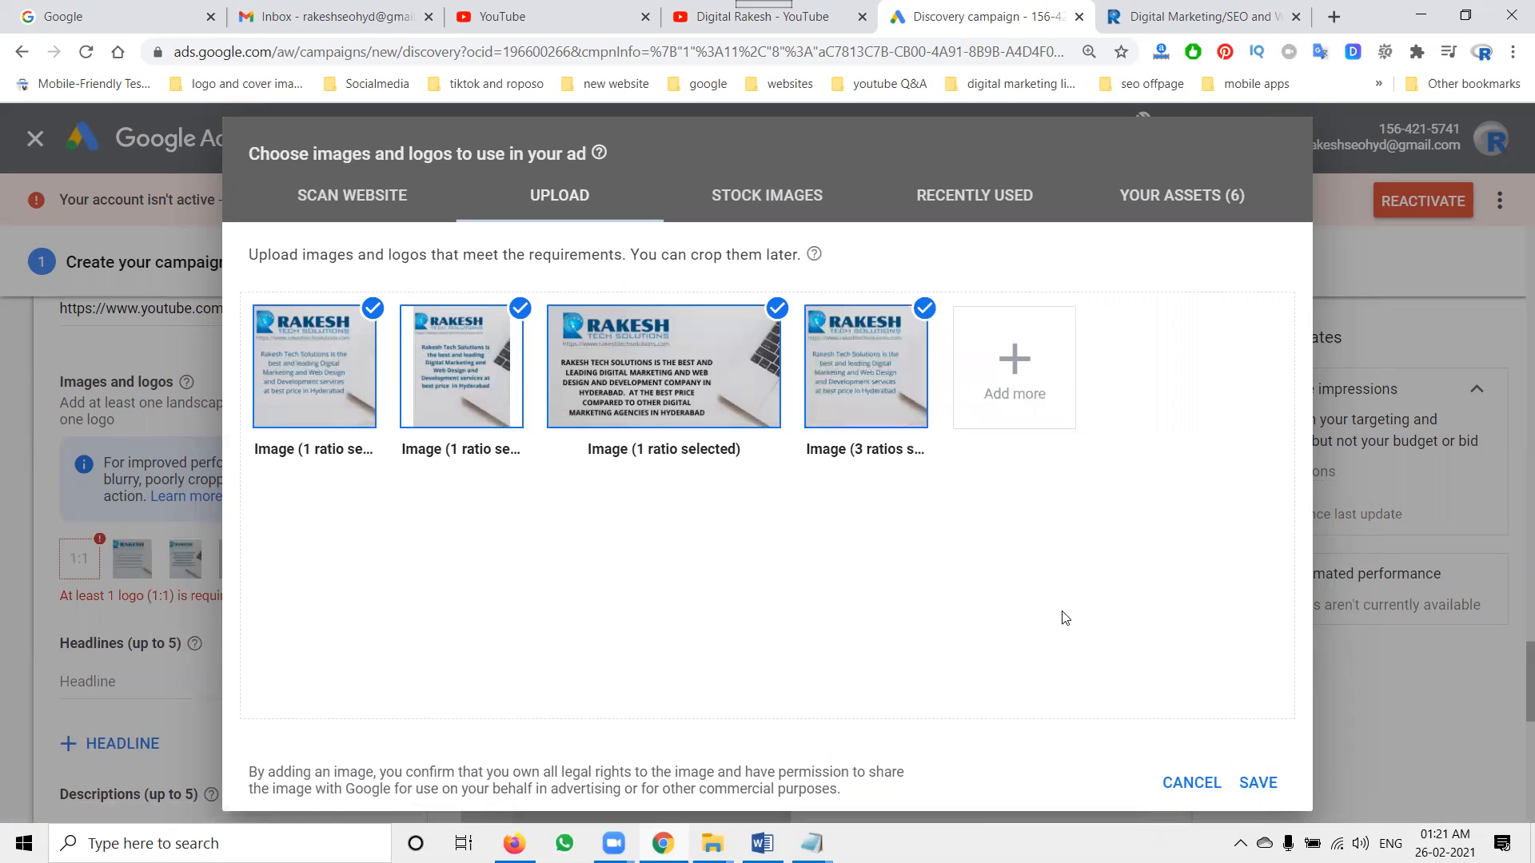
{"action": "left_click", "coordinate": [1251, 782]}
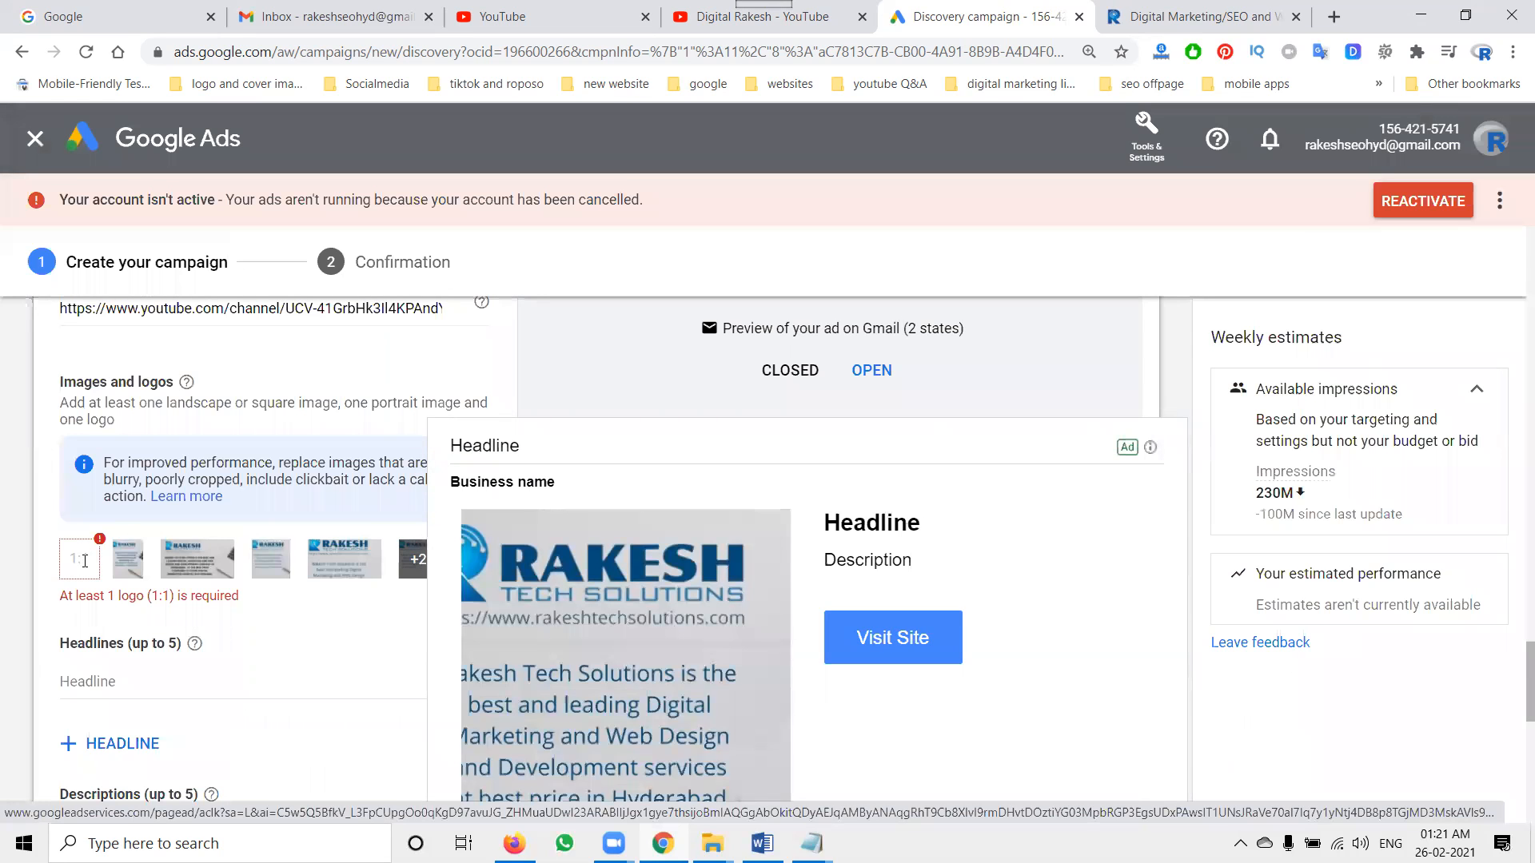
- Examine the ad preview with the saved images and the headline, description, business name and call to action fields
{"action": "scroll", "coordinate": [696, 628], "scroll_direction": "down", "scroll_amount": 6}
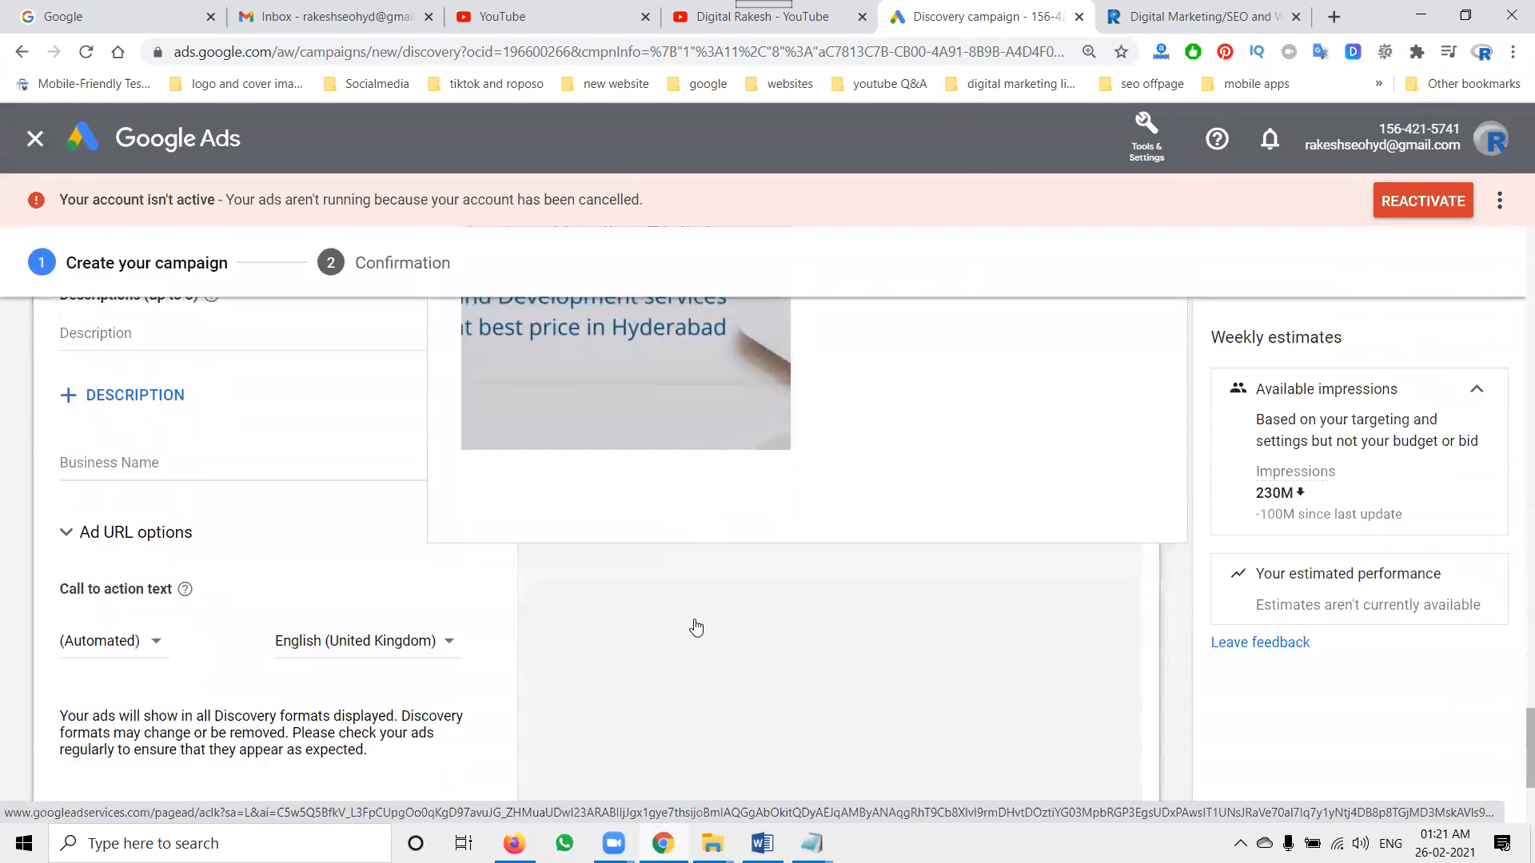
{"action": "scroll", "coordinate": [694, 622], "scroll_direction": "up", "scroll_amount": 5}
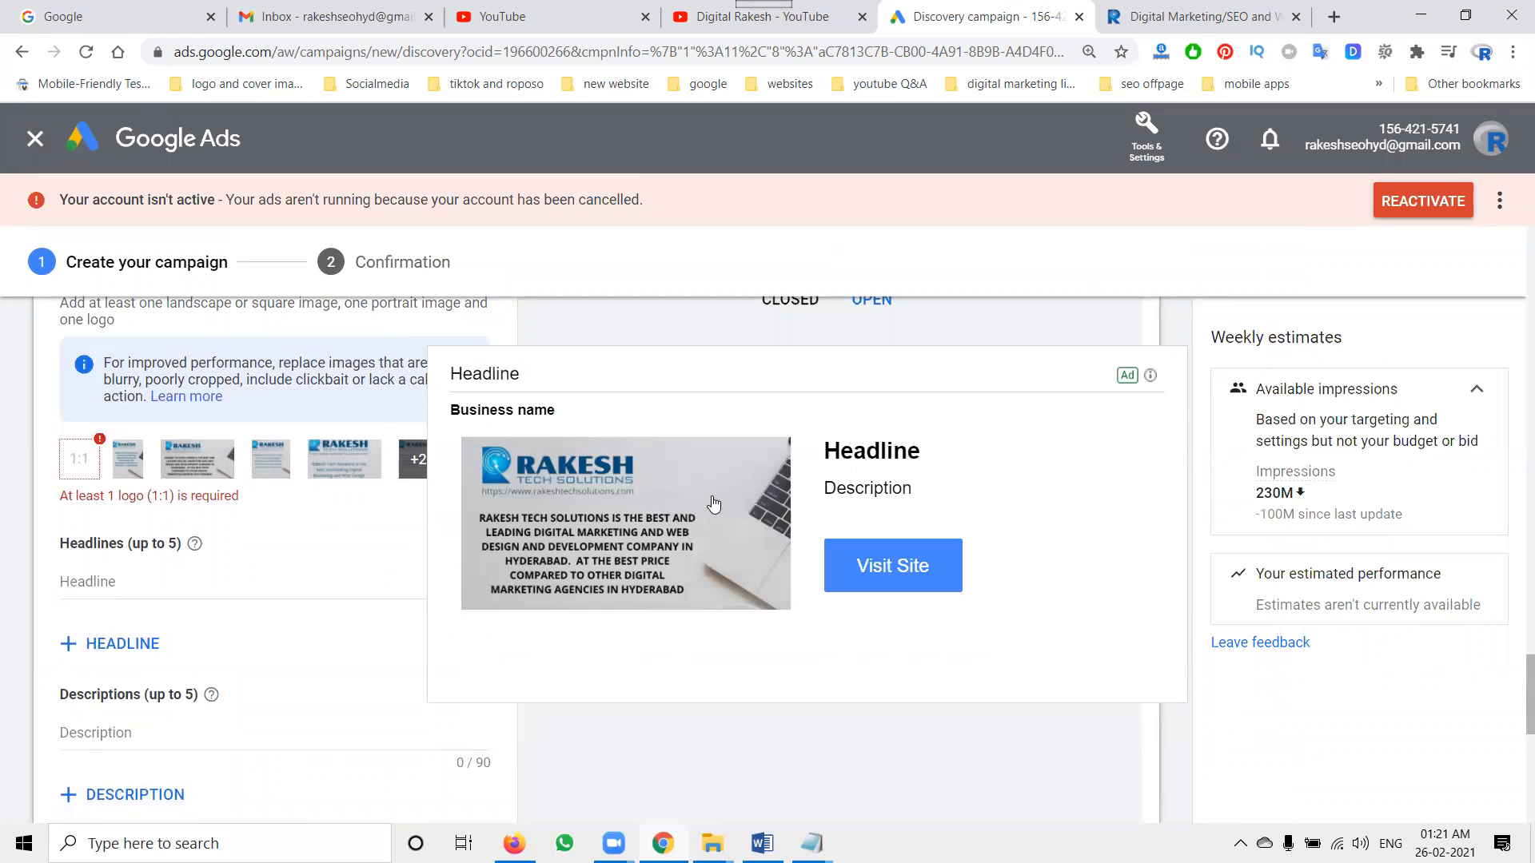
{"action": "left_click", "coordinate": [189, 579]}
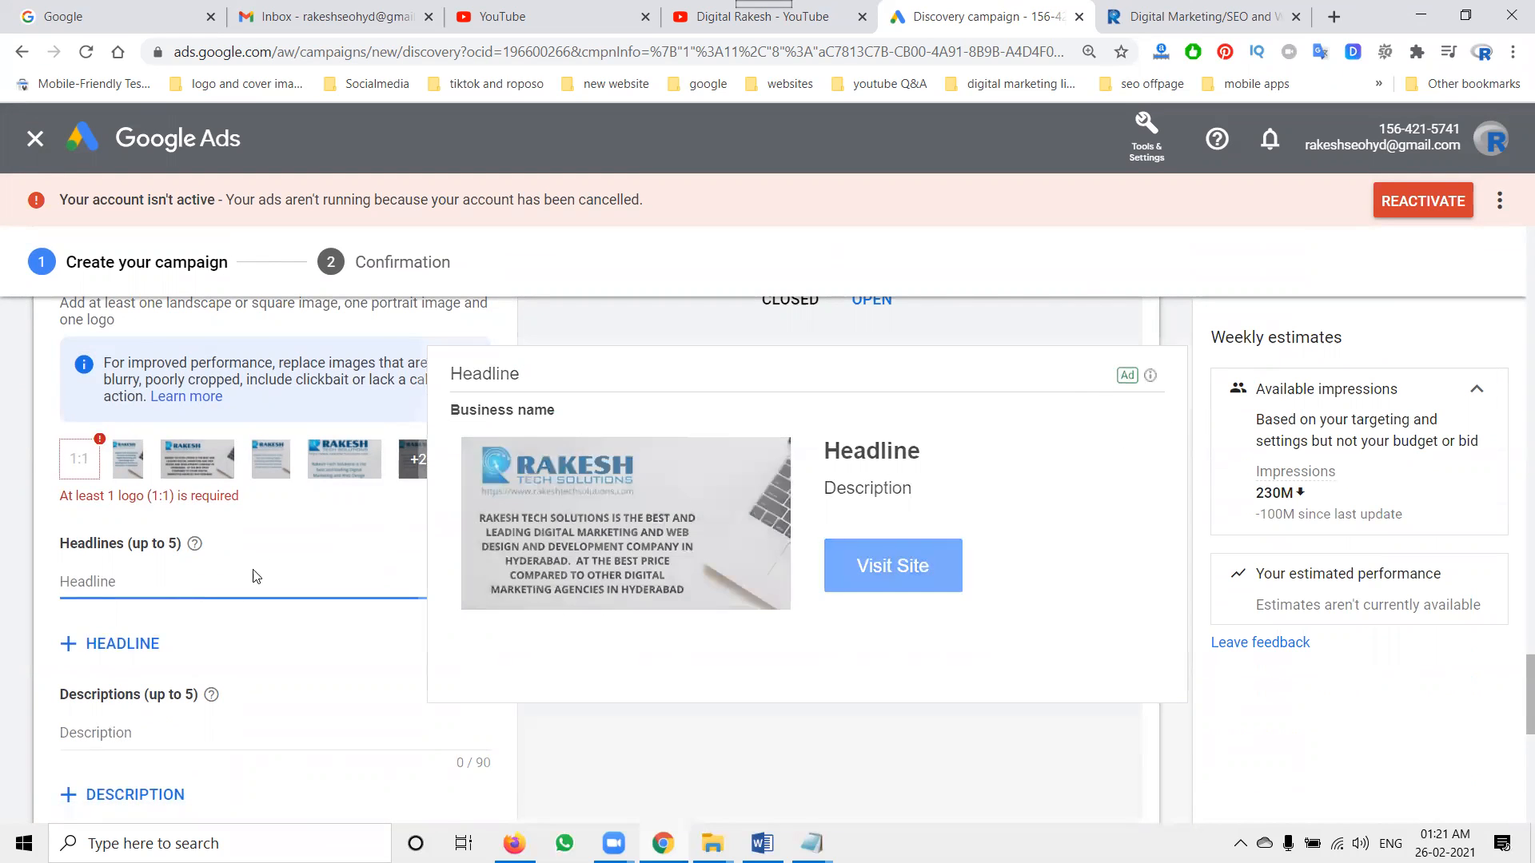
{"action": "scroll", "coordinate": [1089, 532], "scroll_direction": "up", "scroll_amount": 3}
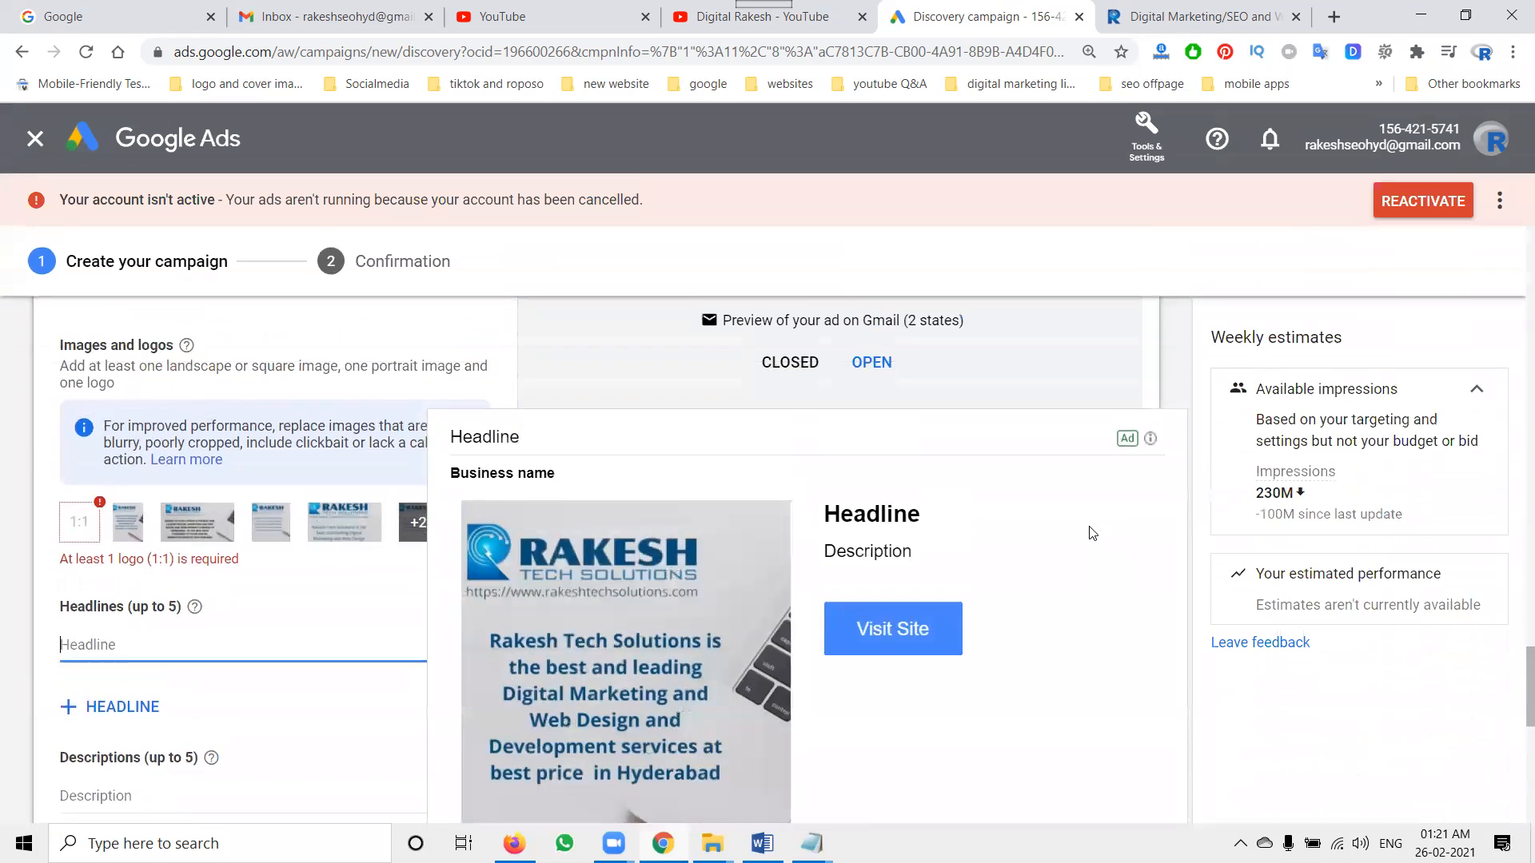
{"action": "left_click", "coordinate": [1005, 348]}
{"action": "scroll", "coordinate": [211, 621], "scroll_direction": "down", "scroll_amount": 3}
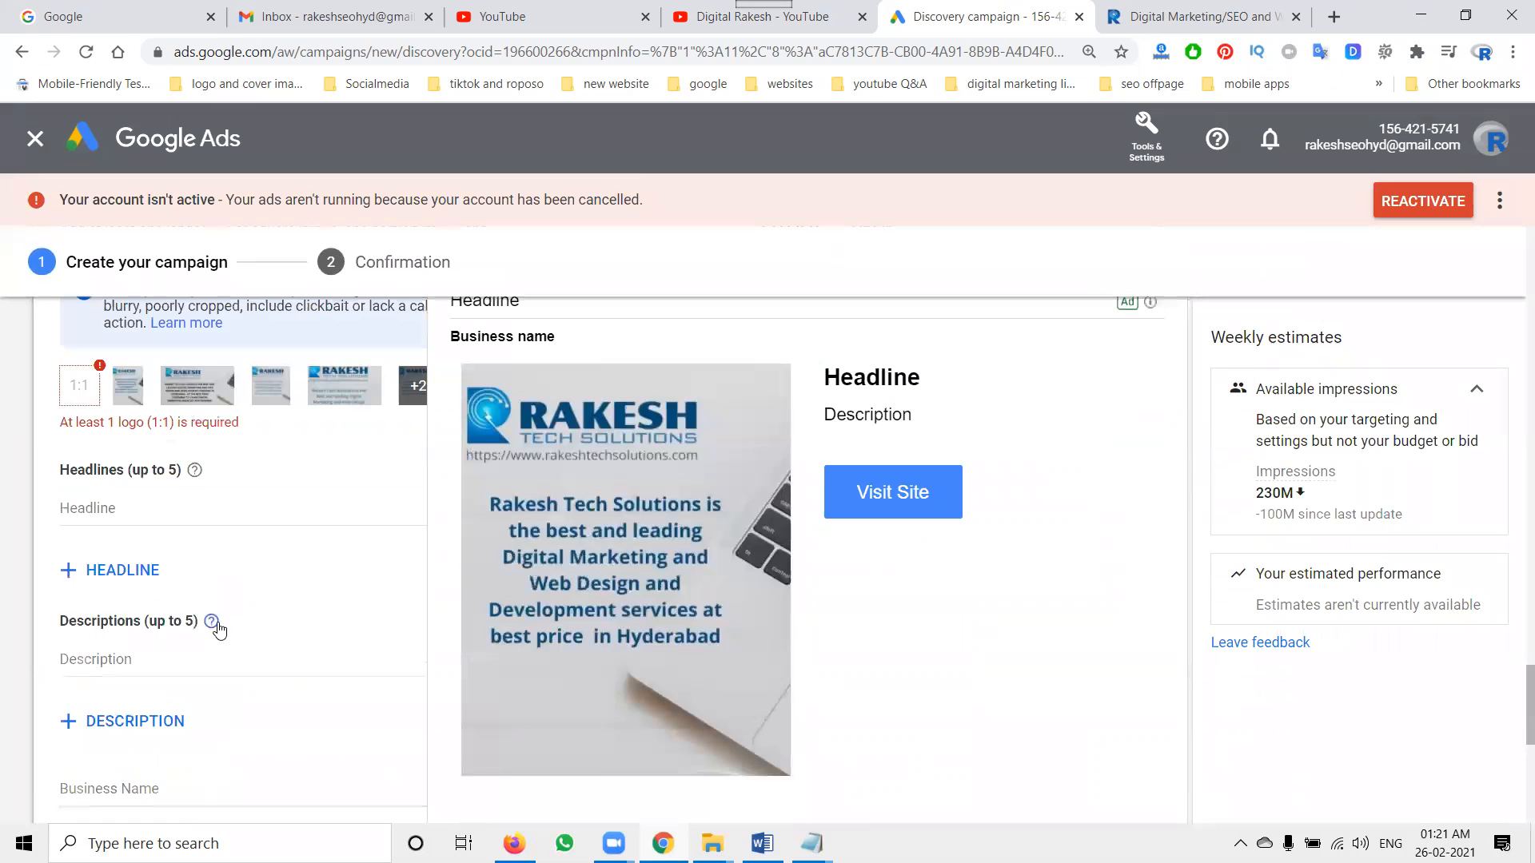
{"action": "scroll", "coordinate": [925, 479], "scroll_direction": "down", "scroll_amount": 4}
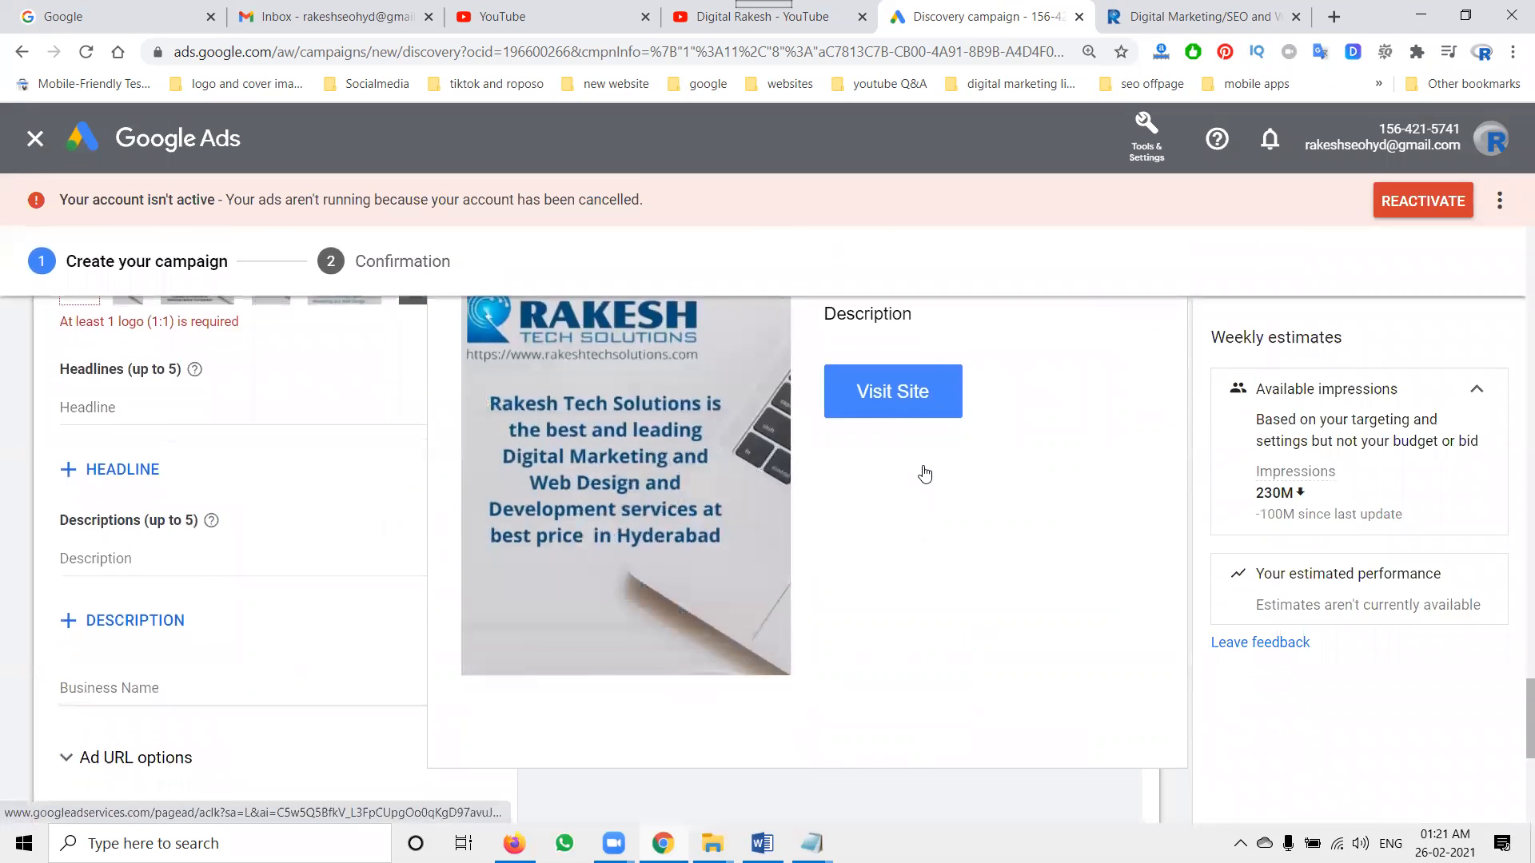
- Return to the ad's Gmail desktop preview and switch it to the closed state
{"action": "scroll", "coordinate": [925, 476], "scroll_direction": "up", "scroll_amount": 5}
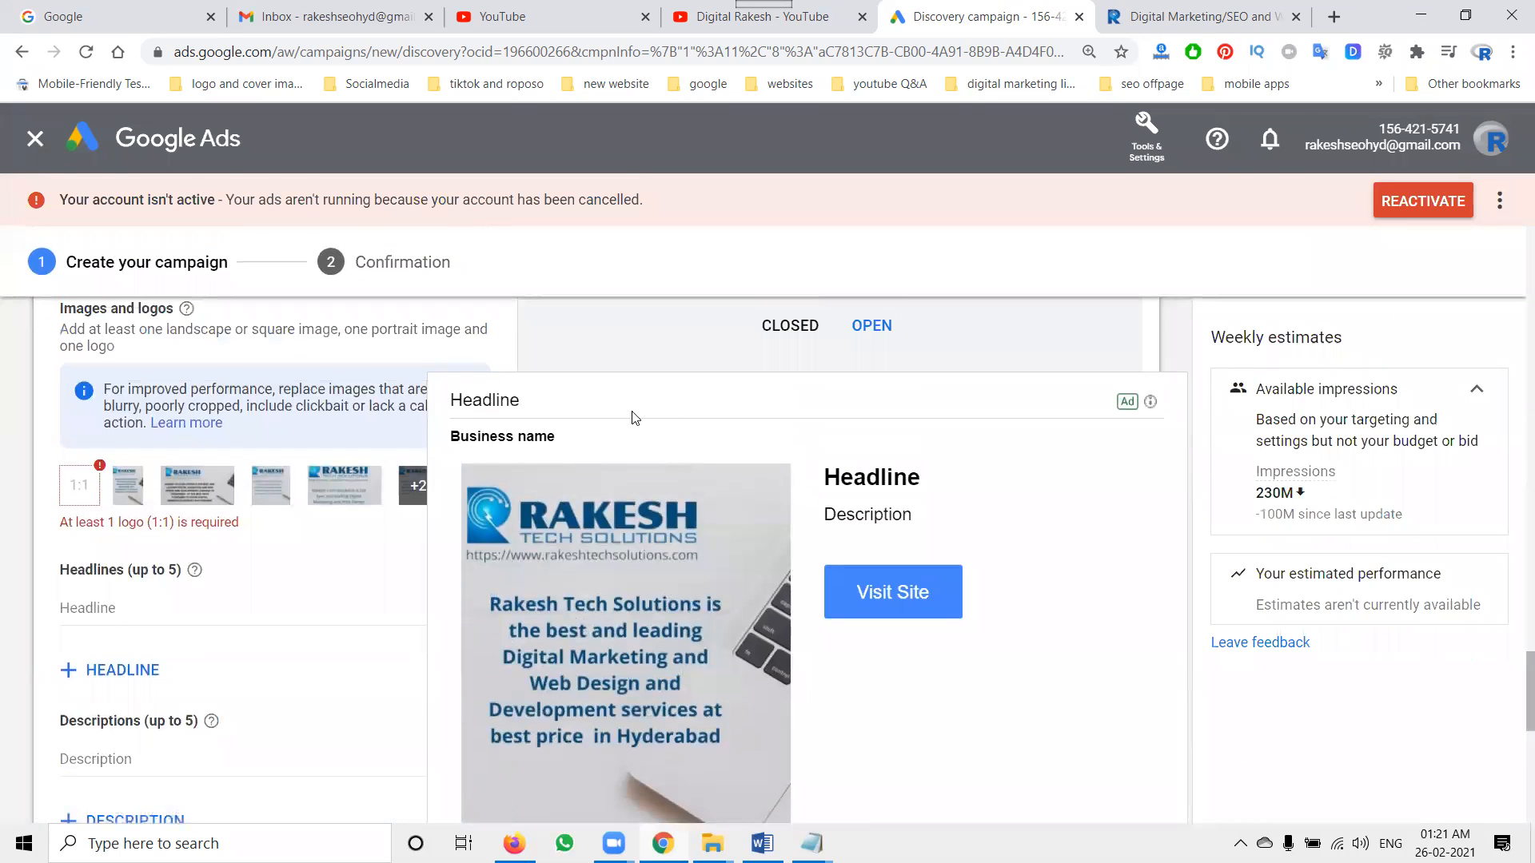
{"action": "left_click", "coordinate": [117, 626]}
{"action": "left_click_drag", "start_coordinate": [595, 445], "coordinate": [803, 388]}
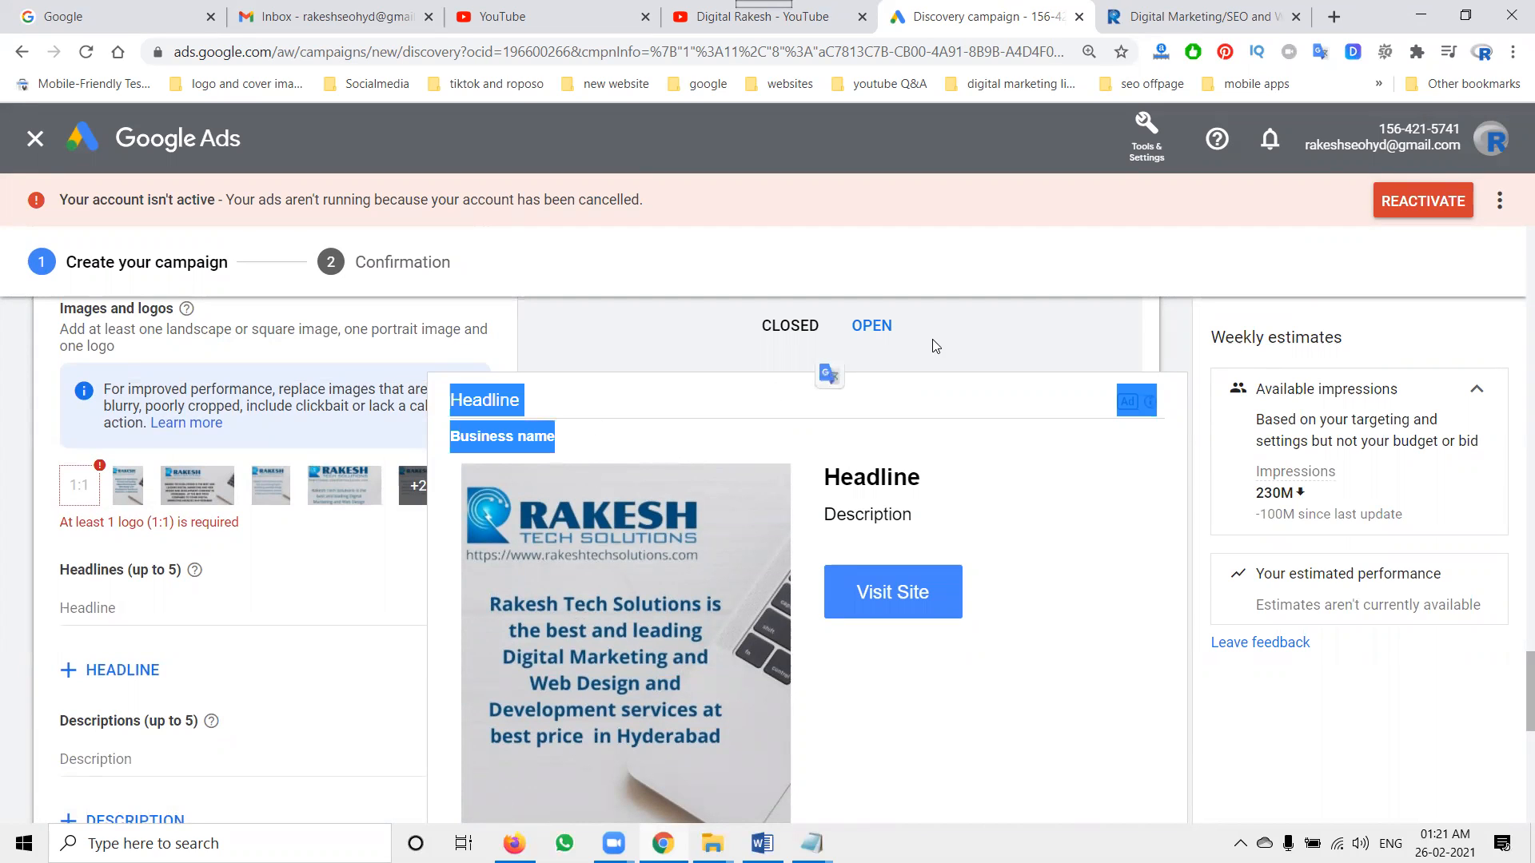
{"action": "left_click", "coordinate": [801, 326]}
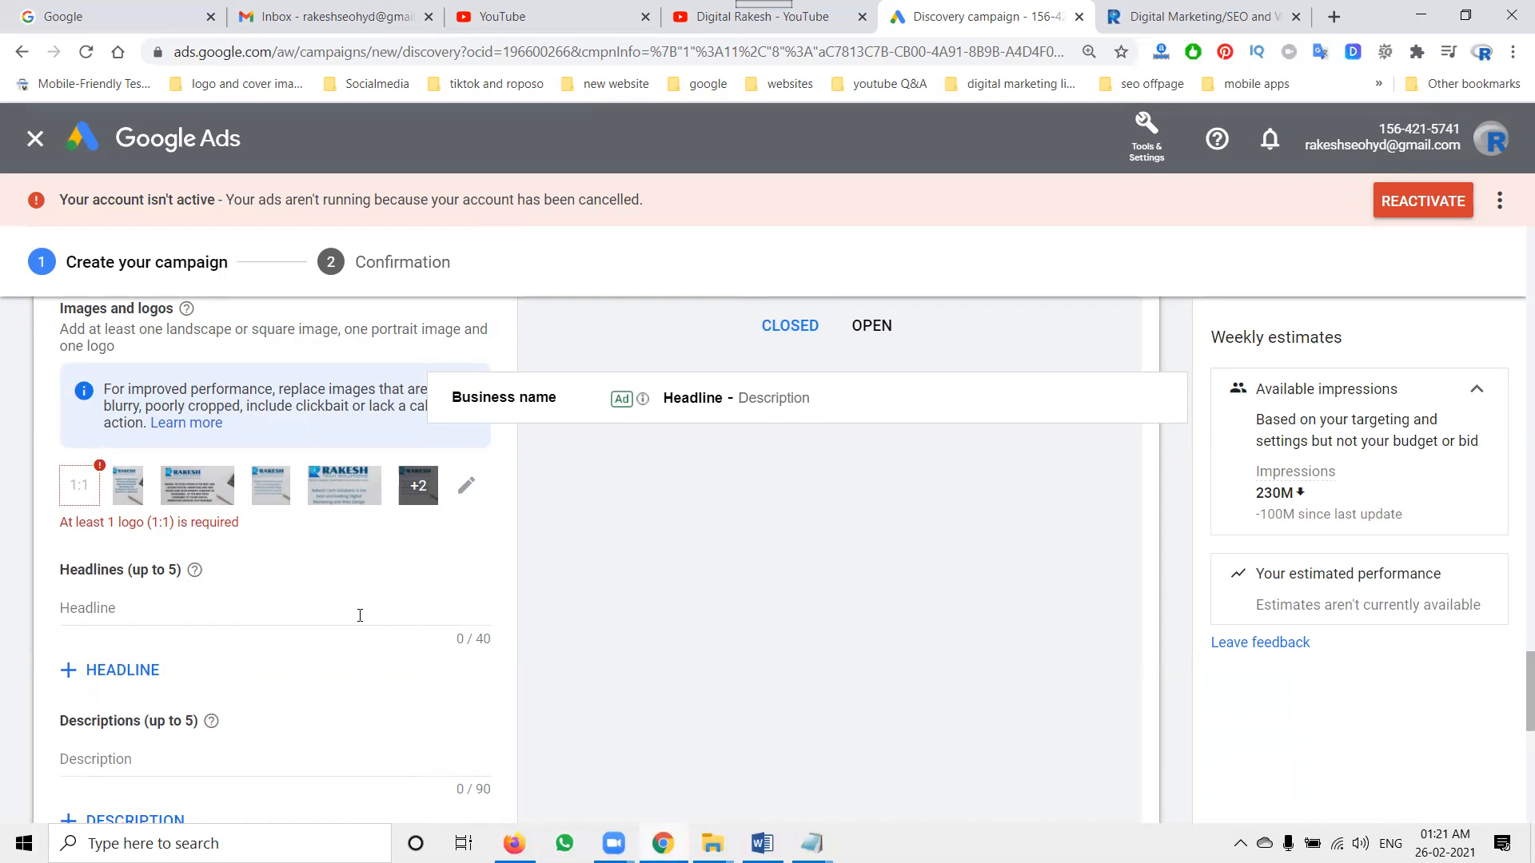
- Enter Digital Rakesh as the Discovery ad's business name
{"action": "scroll", "coordinate": [359, 614], "scroll_direction": "down", "scroll_amount": 2}
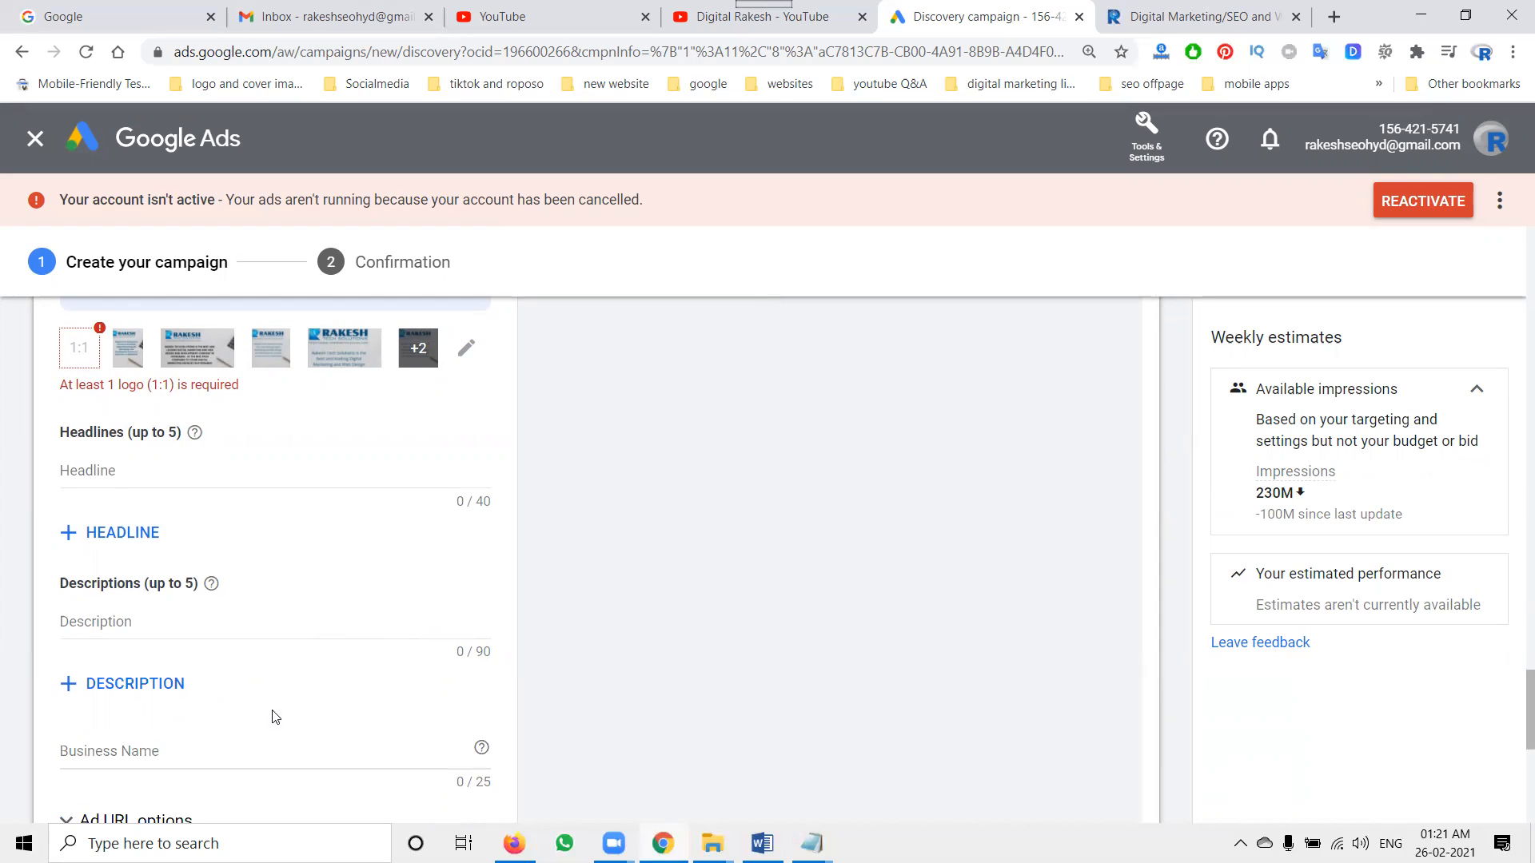
{"action": "left_click", "coordinate": [242, 748]}
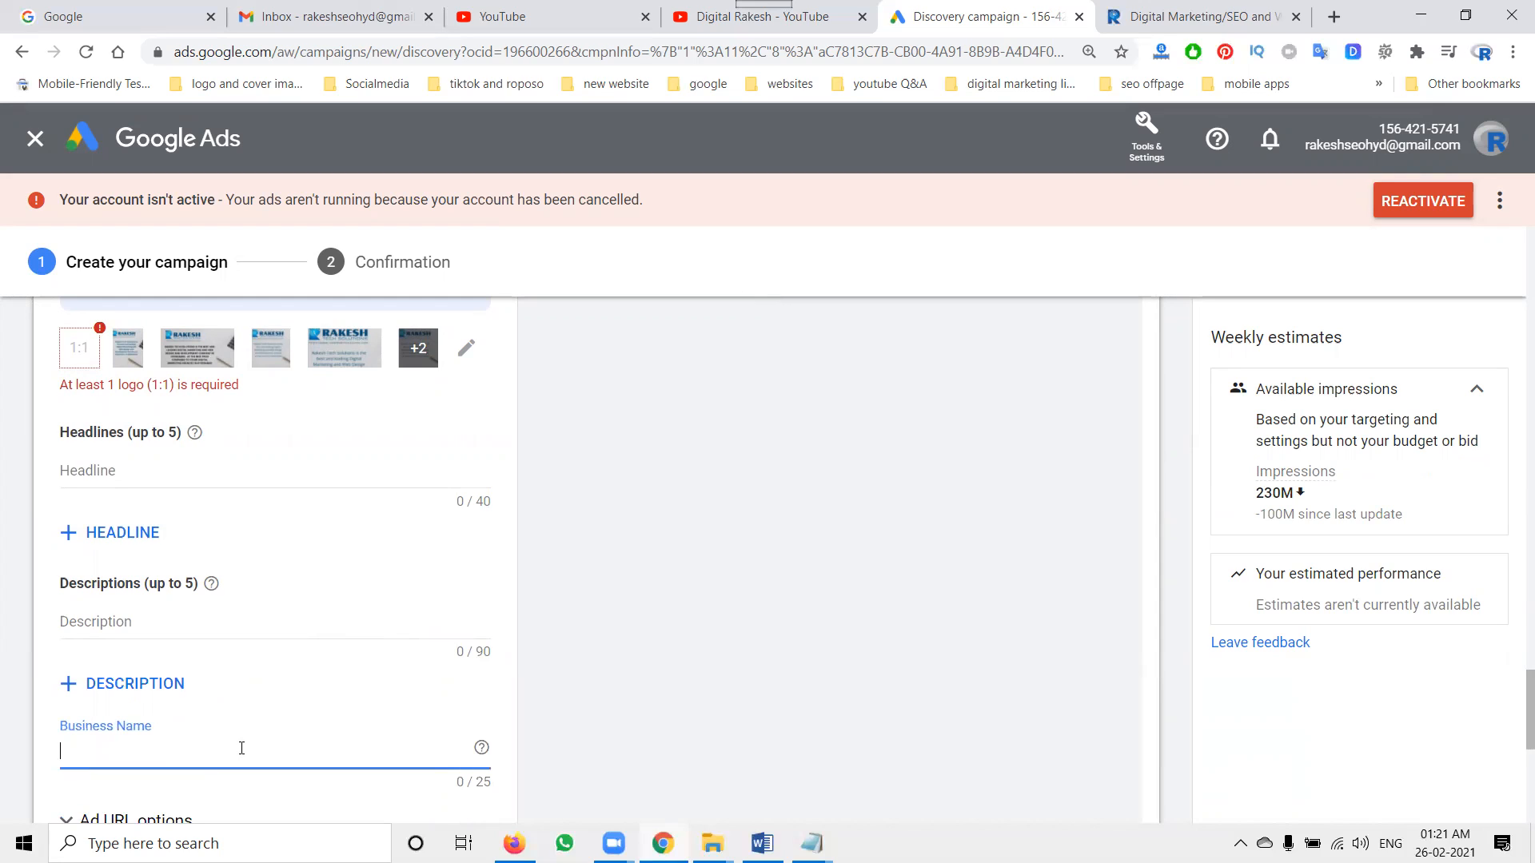
{"action": "type", "text": "Digital Rakesh"}
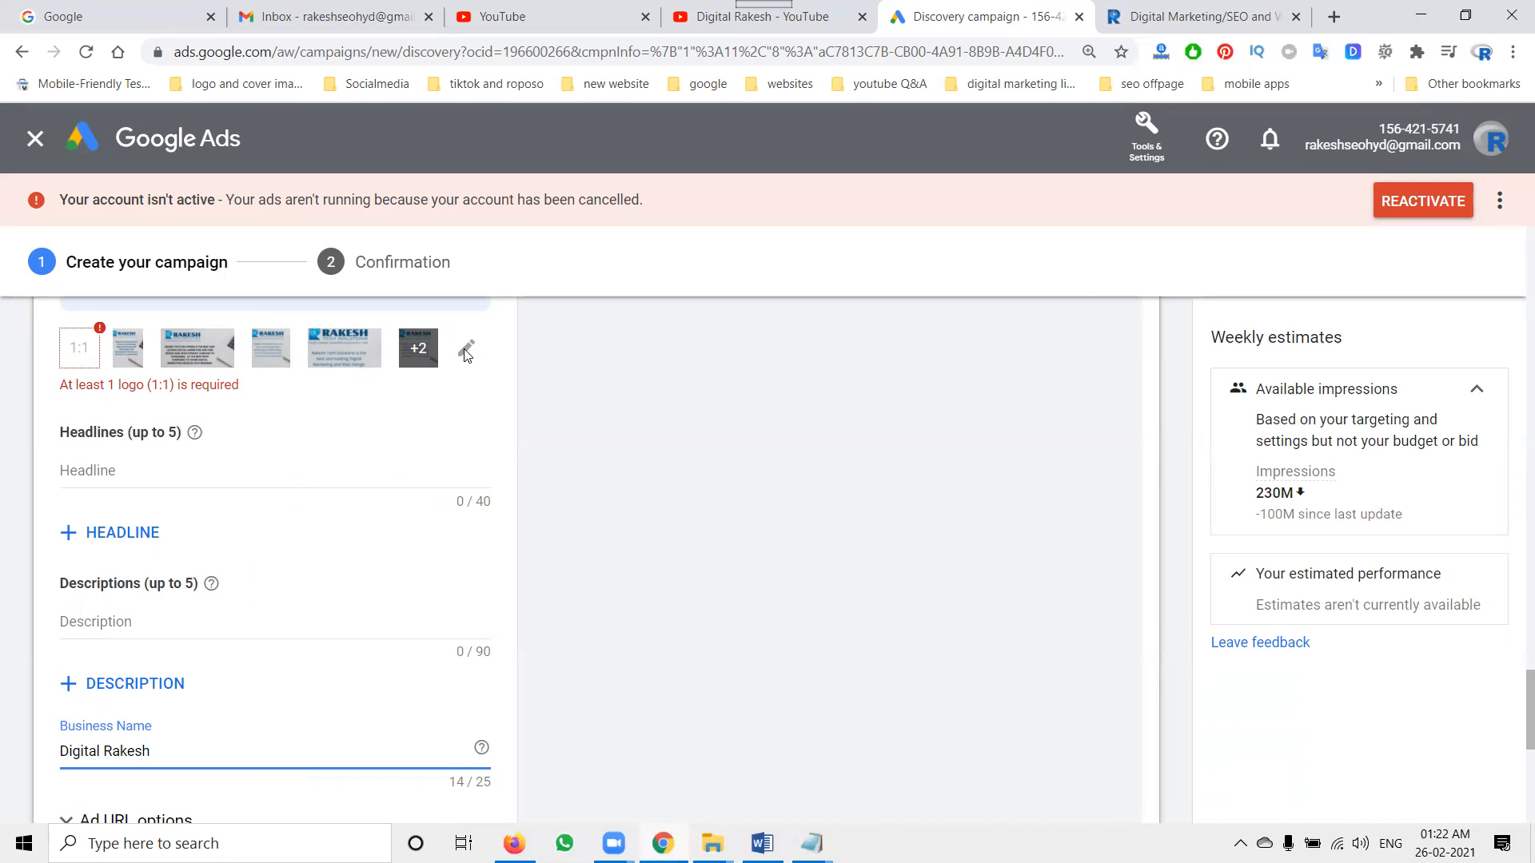
{"action": "left_click", "coordinate": [71, 363]}
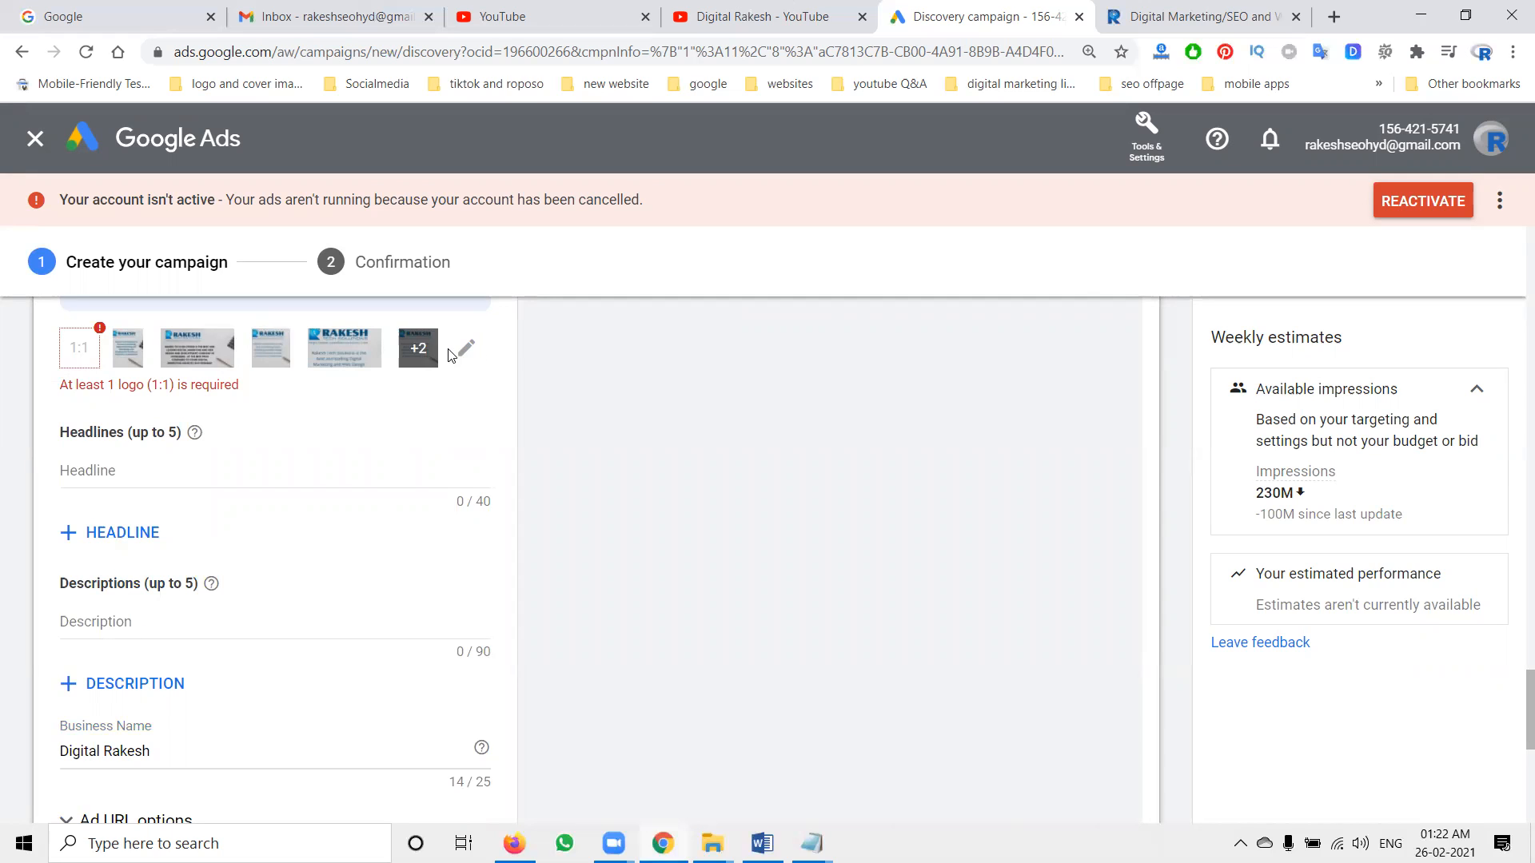
- Review the ad's Gmail preview together with its images, logo, headline, description and business name
{"action": "scroll", "coordinate": [376, 513], "scroll_direction": "up", "scroll_amount": 2}
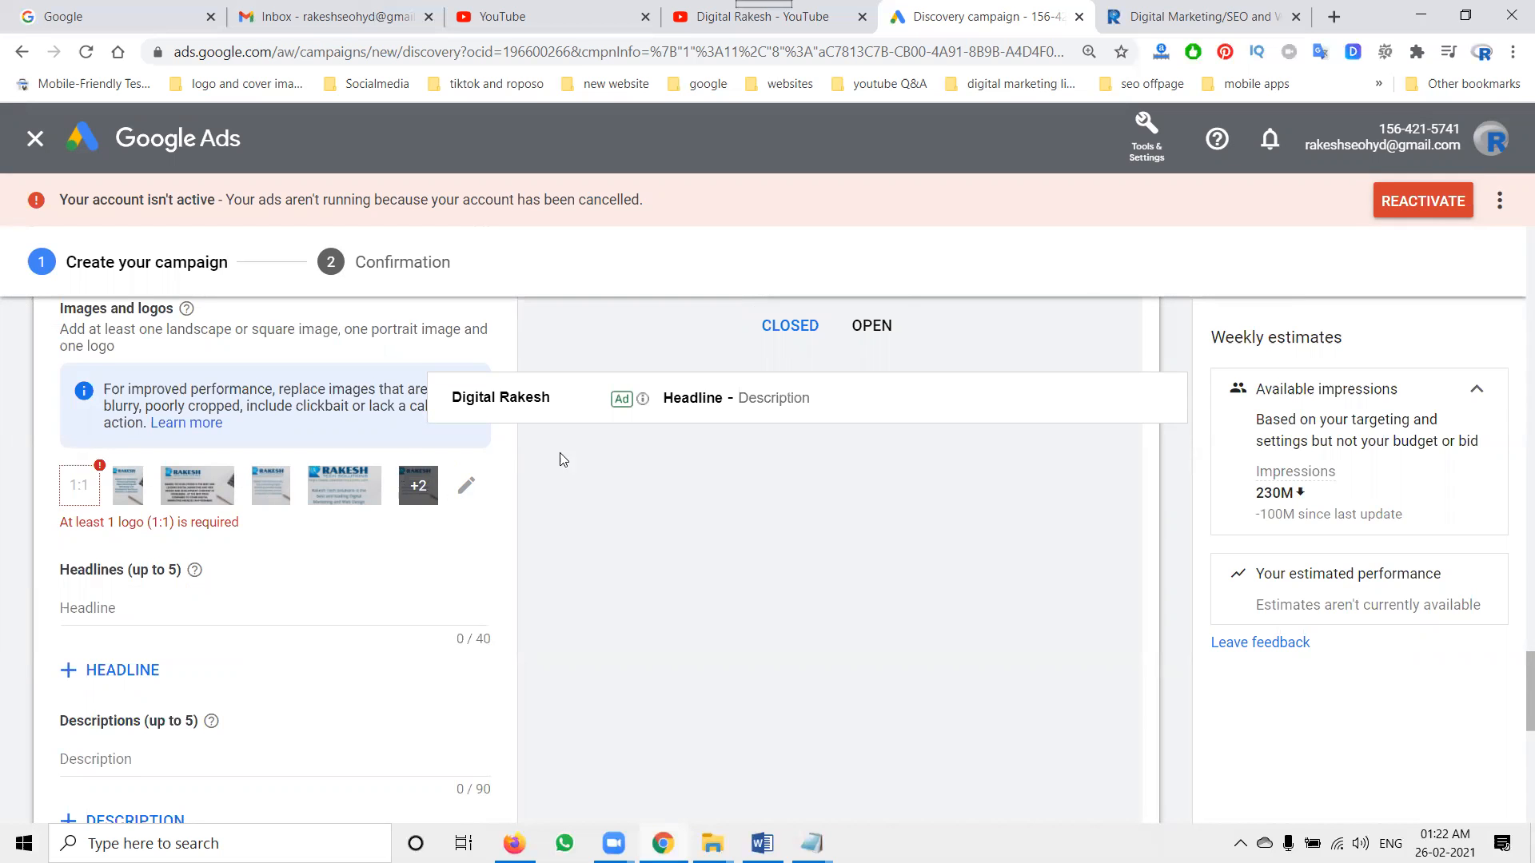
{"action": "scroll", "coordinate": [706, 545], "scroll_direction": "up", "scroll_amount": 4}
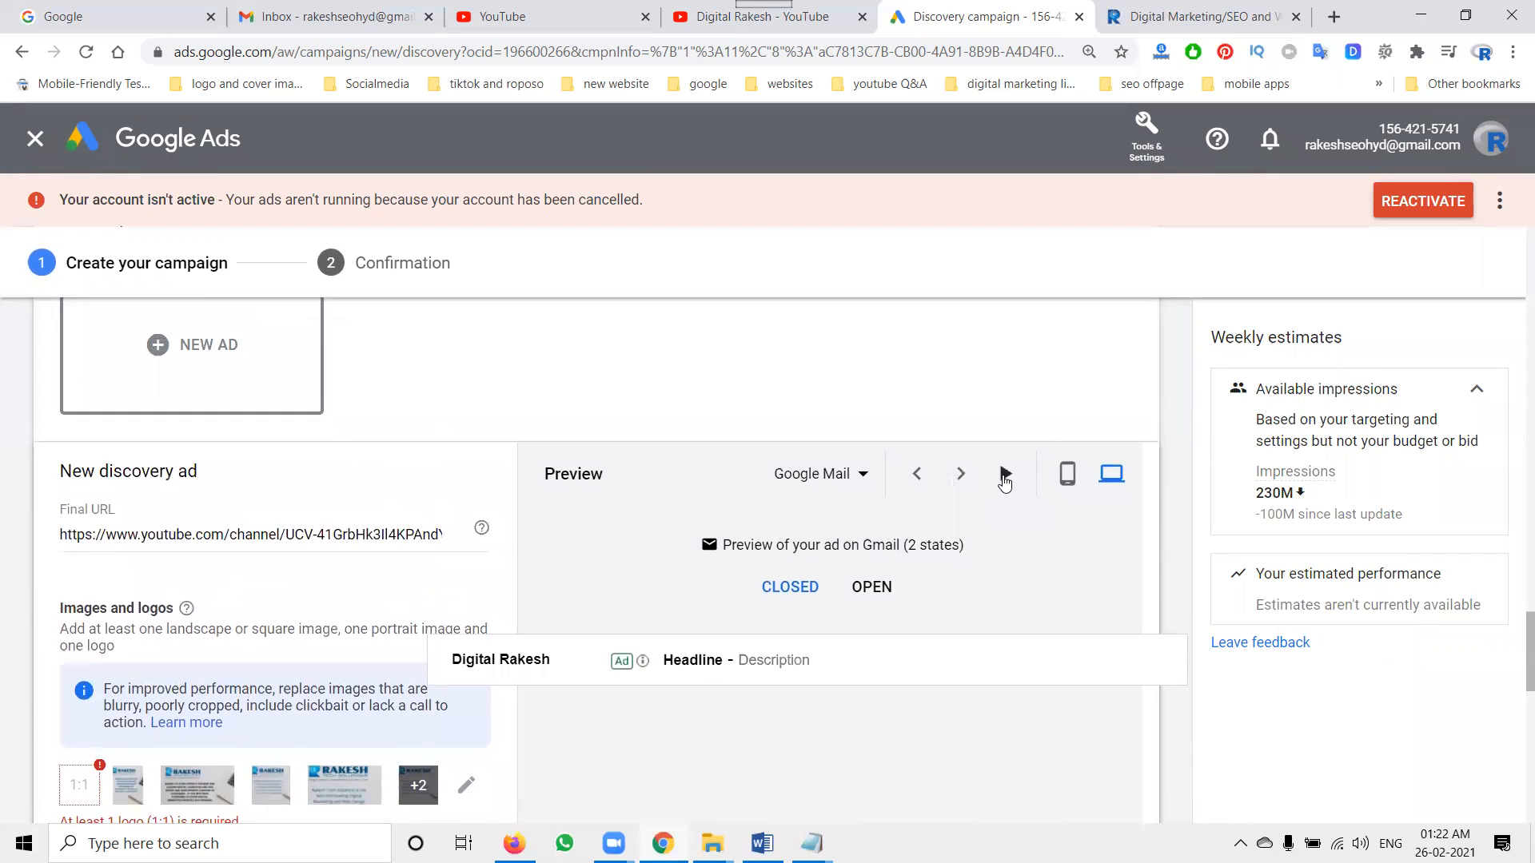
{"action": "scroll", "coordinate": [1005, 480], "scroll_direction": "down", "scroll_amount": 6}
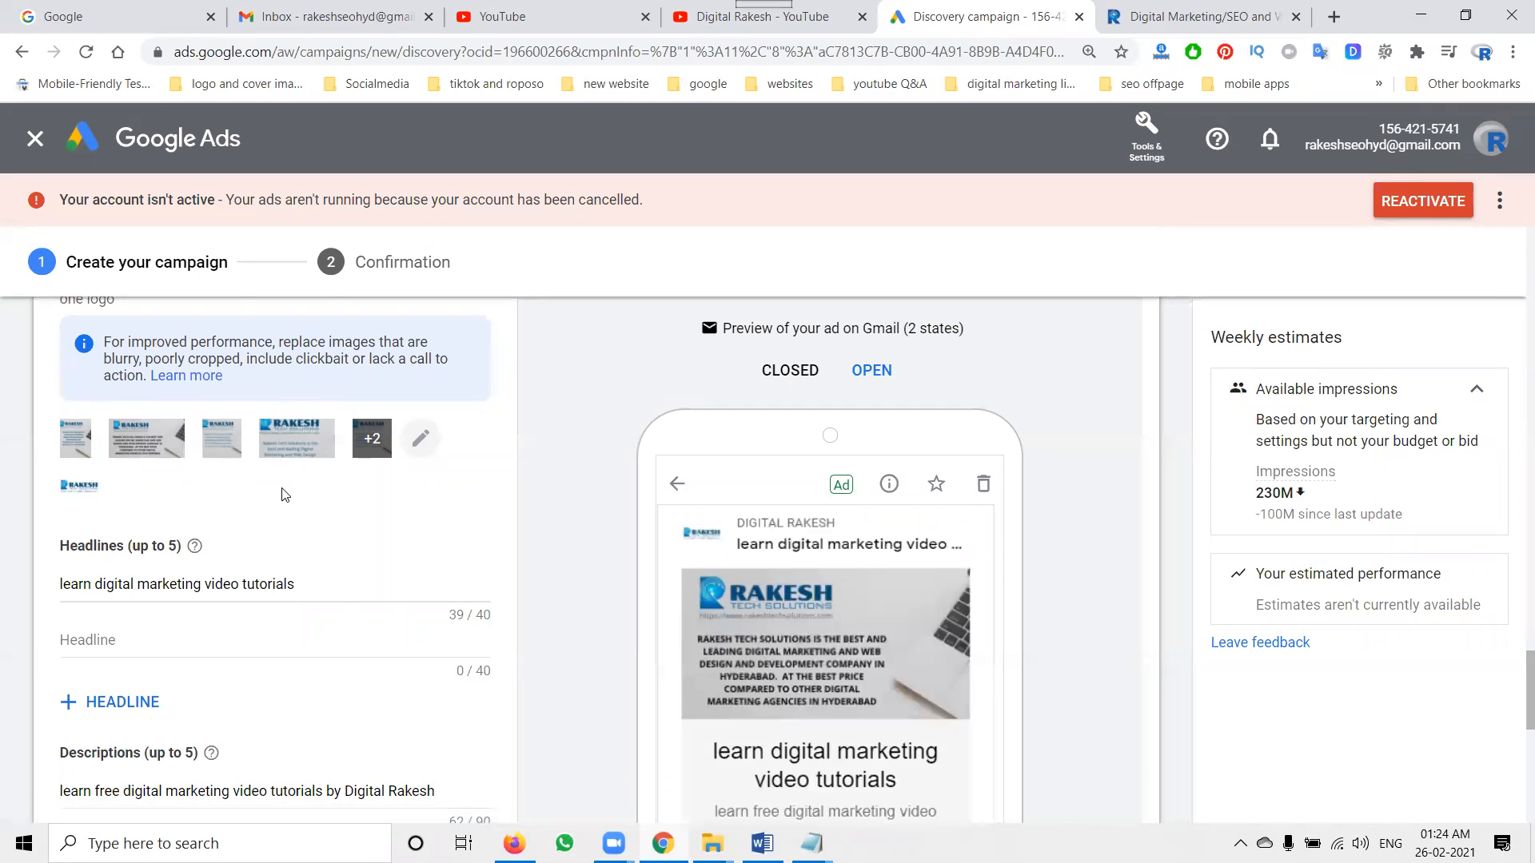
{"action": "scroll", "coordinate": [369, 491], "scroll_direction": "down", "scroll_amount": 3}
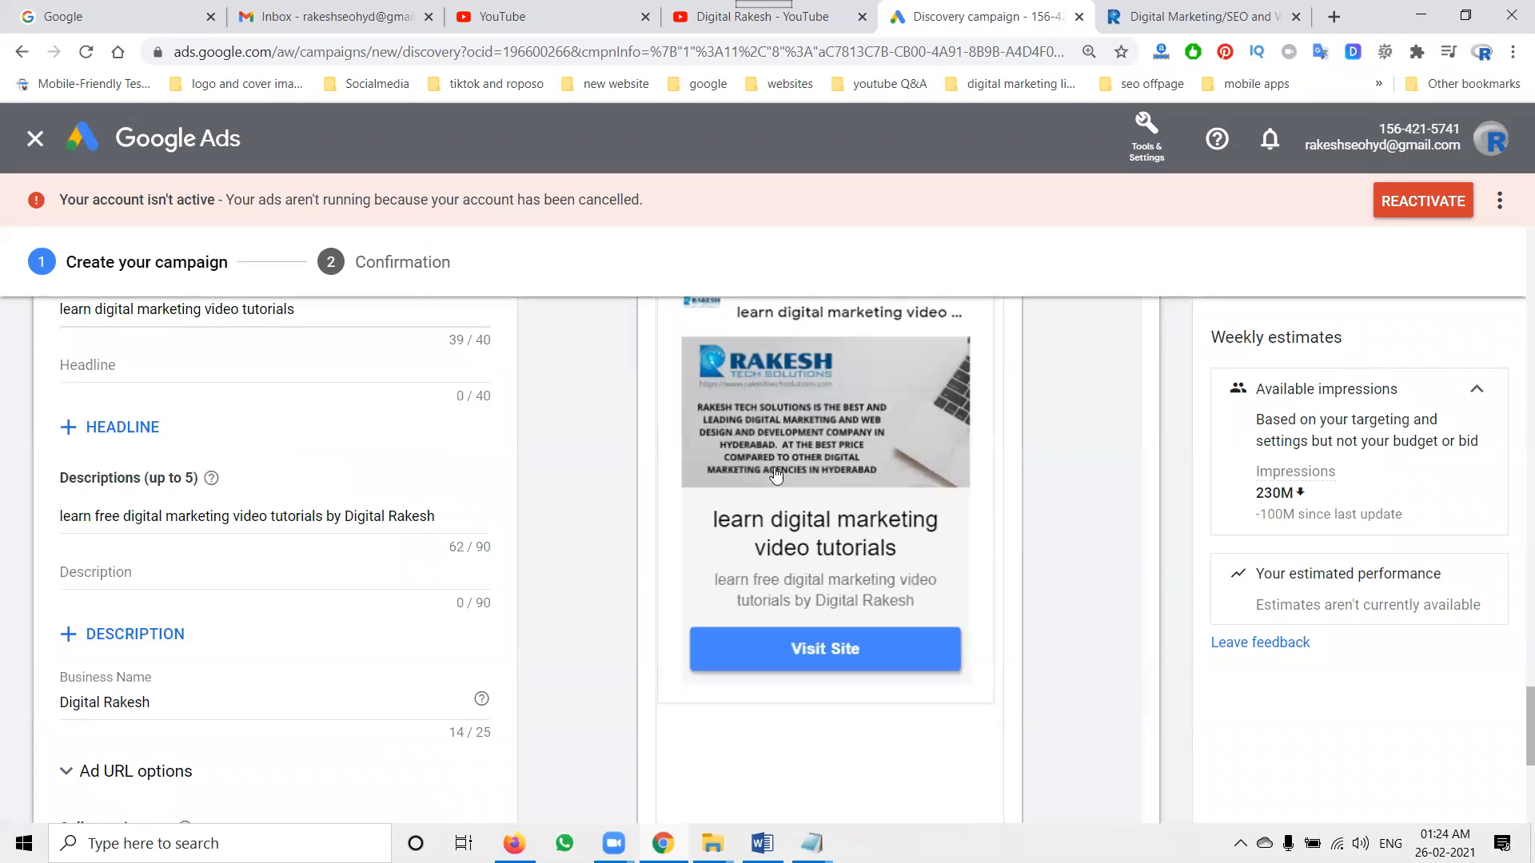
{"action": "scroll", "coordinate": [543, 523], "scroll_direction": "down", "scroll_amount": 3}
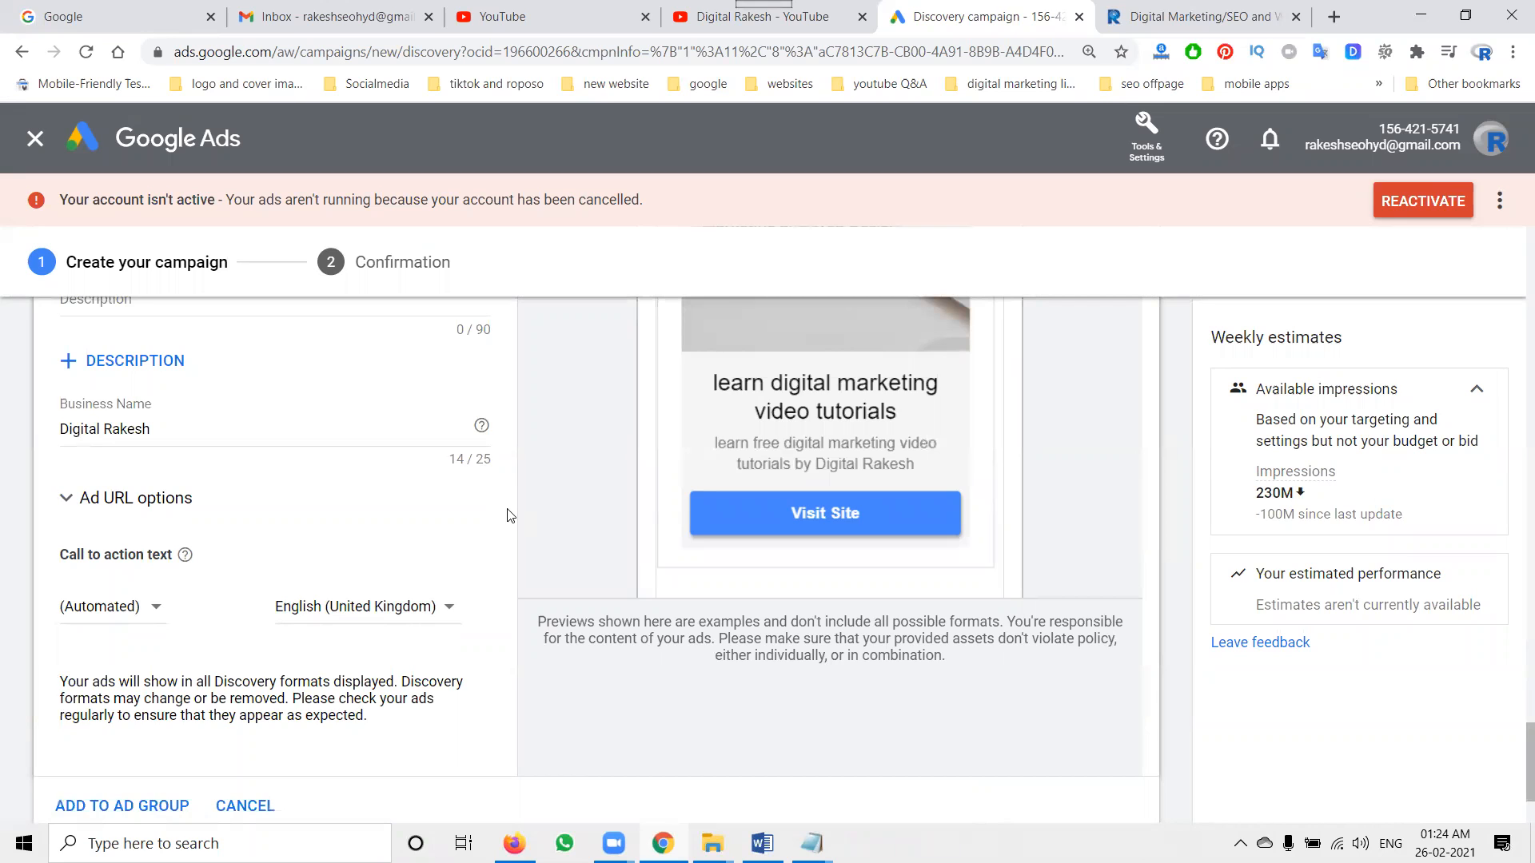
{"action": "scroll", "coordinate": [508, 515], "scroll_direction": "up", "scroll_amount": 3}
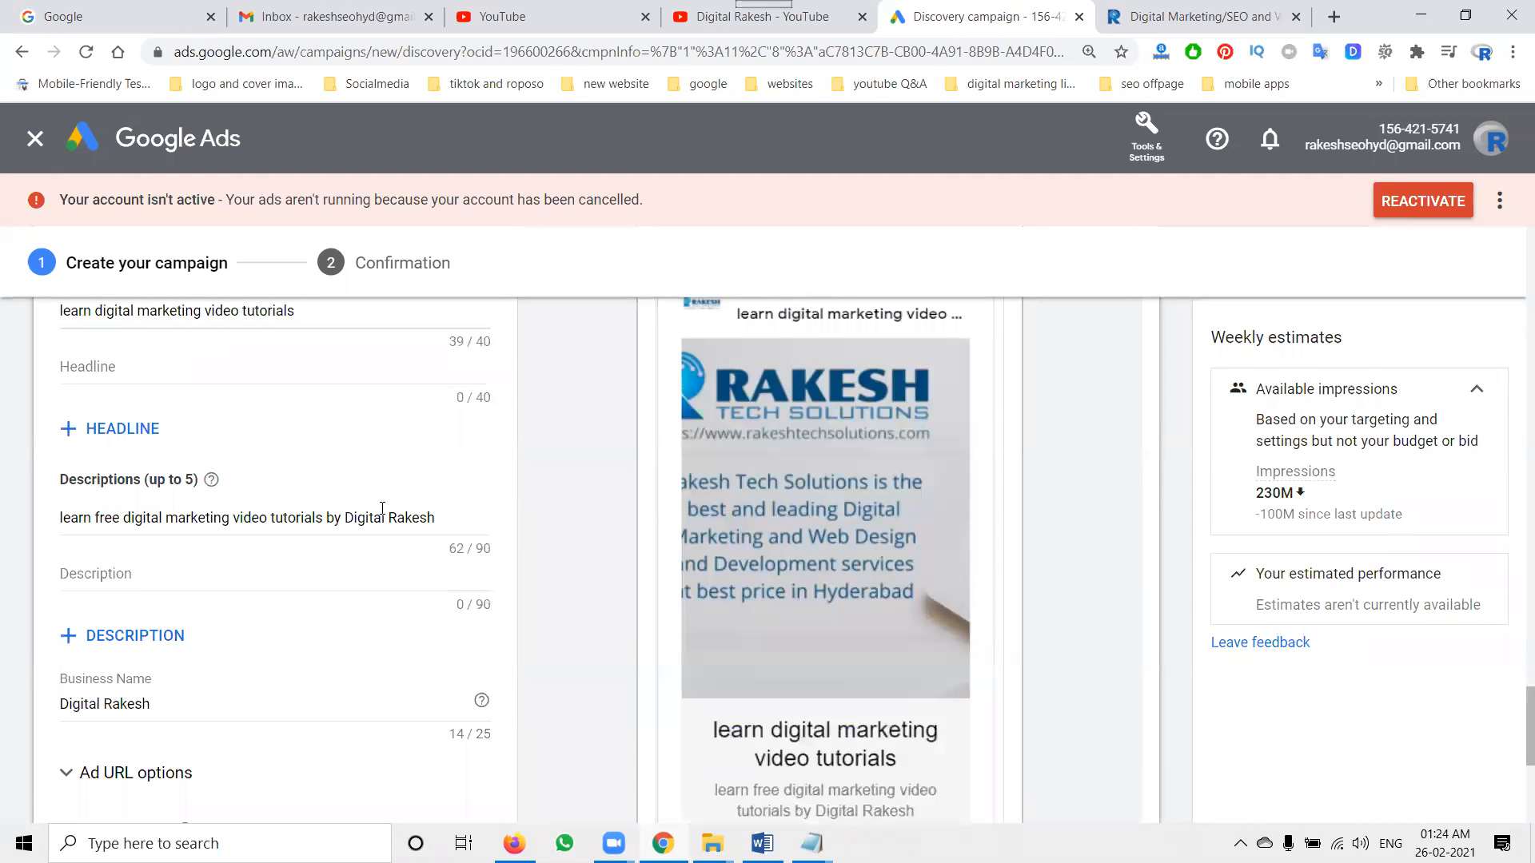
{"action": "scroll", "coordinate": [381, 515], "scroll_direction": "down", "scroll_amount": 5}
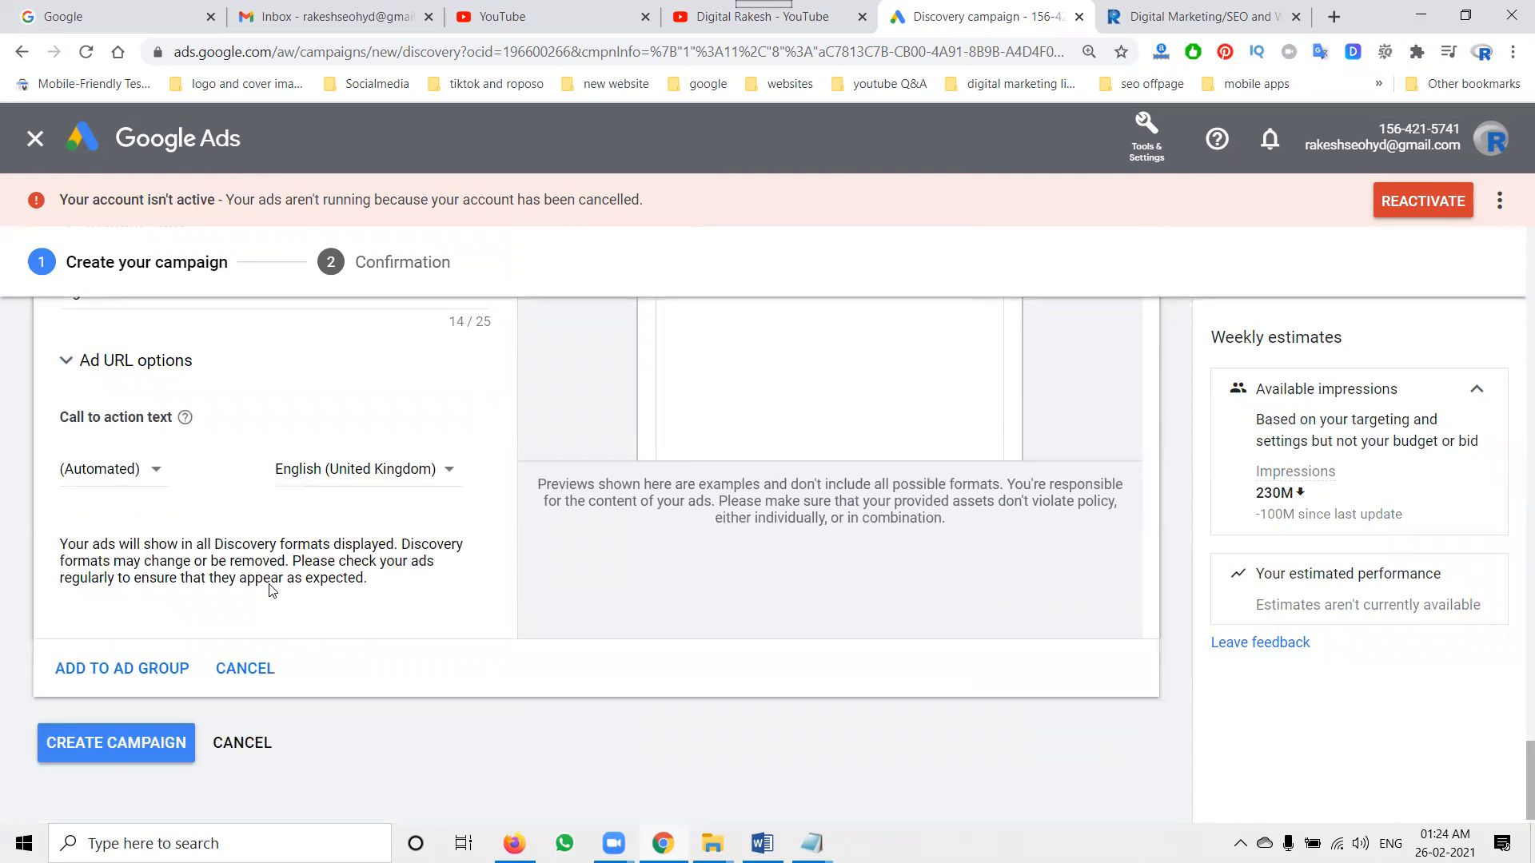
- Check the help note for the call to action text and set it to Subscribe
{"action": "mouse_move", "coordinate": [187, 430]}
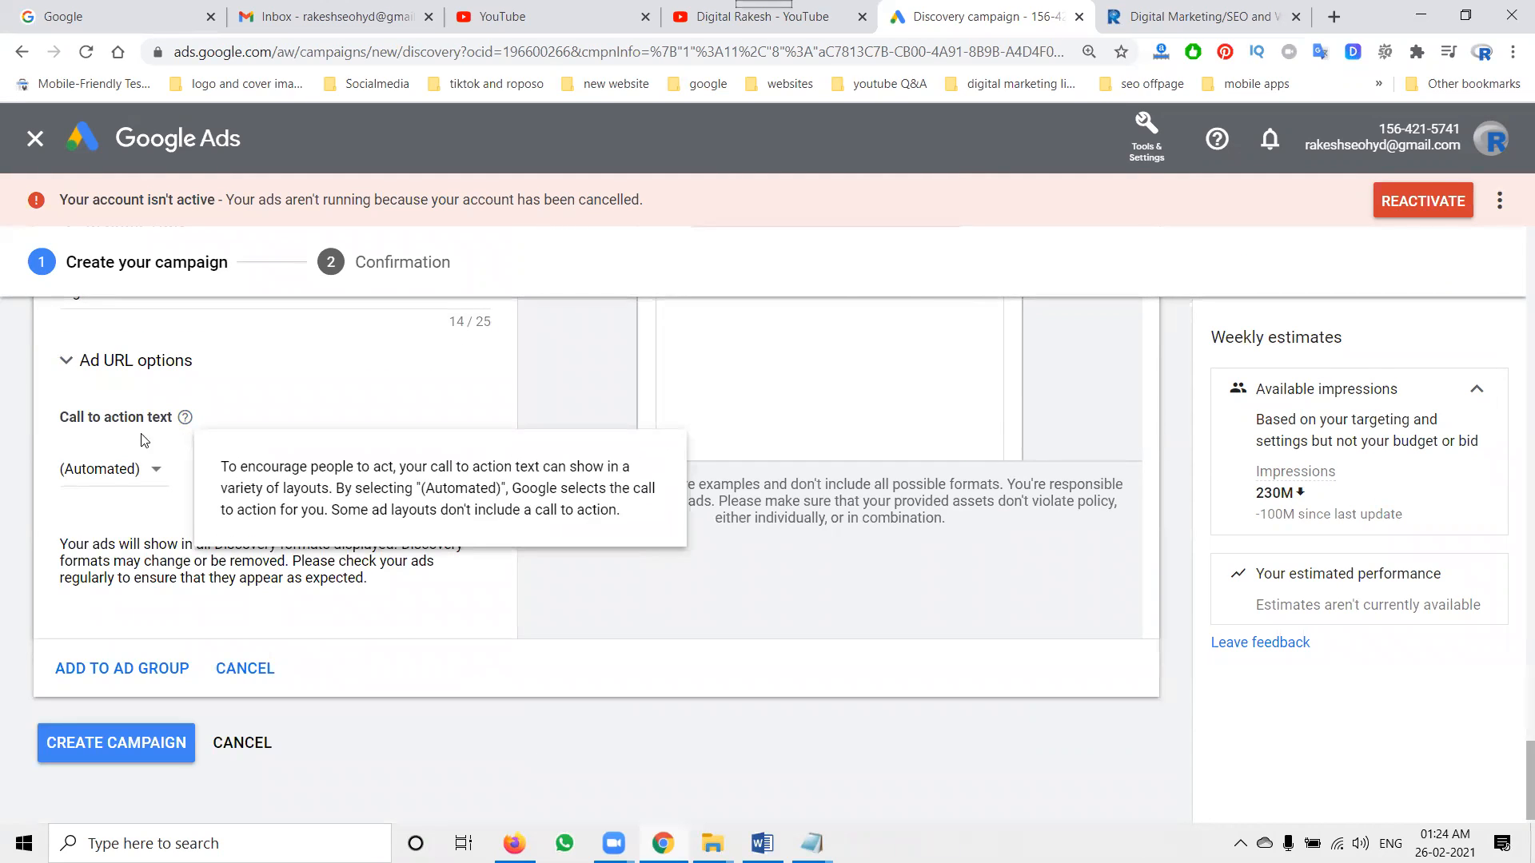
{"action": "left_click", "coordinate": [130, 479]}
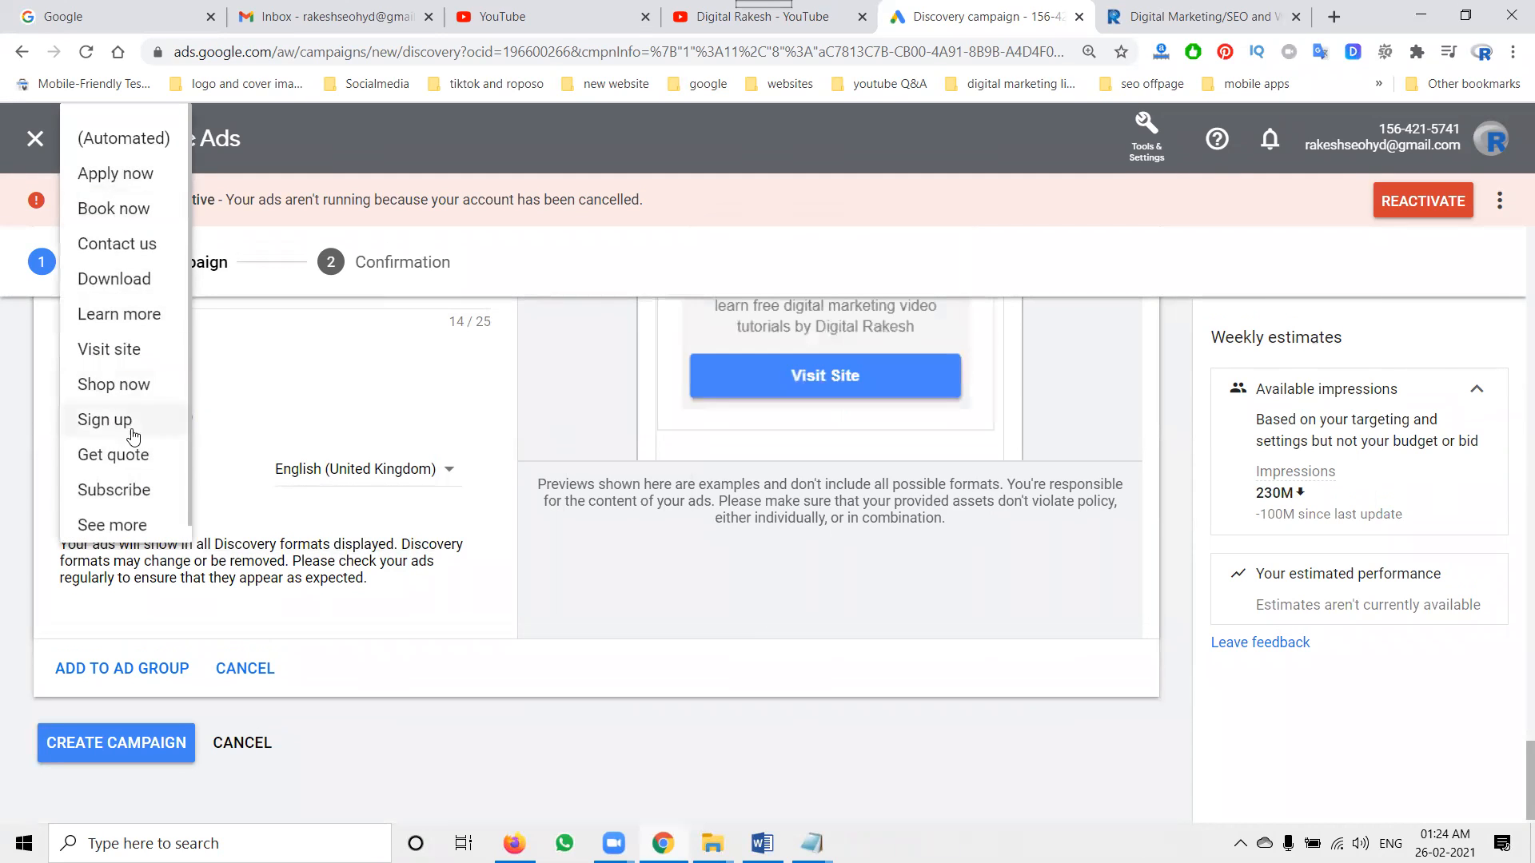
{"action": "left_click", "coordinate": [130, 491]}
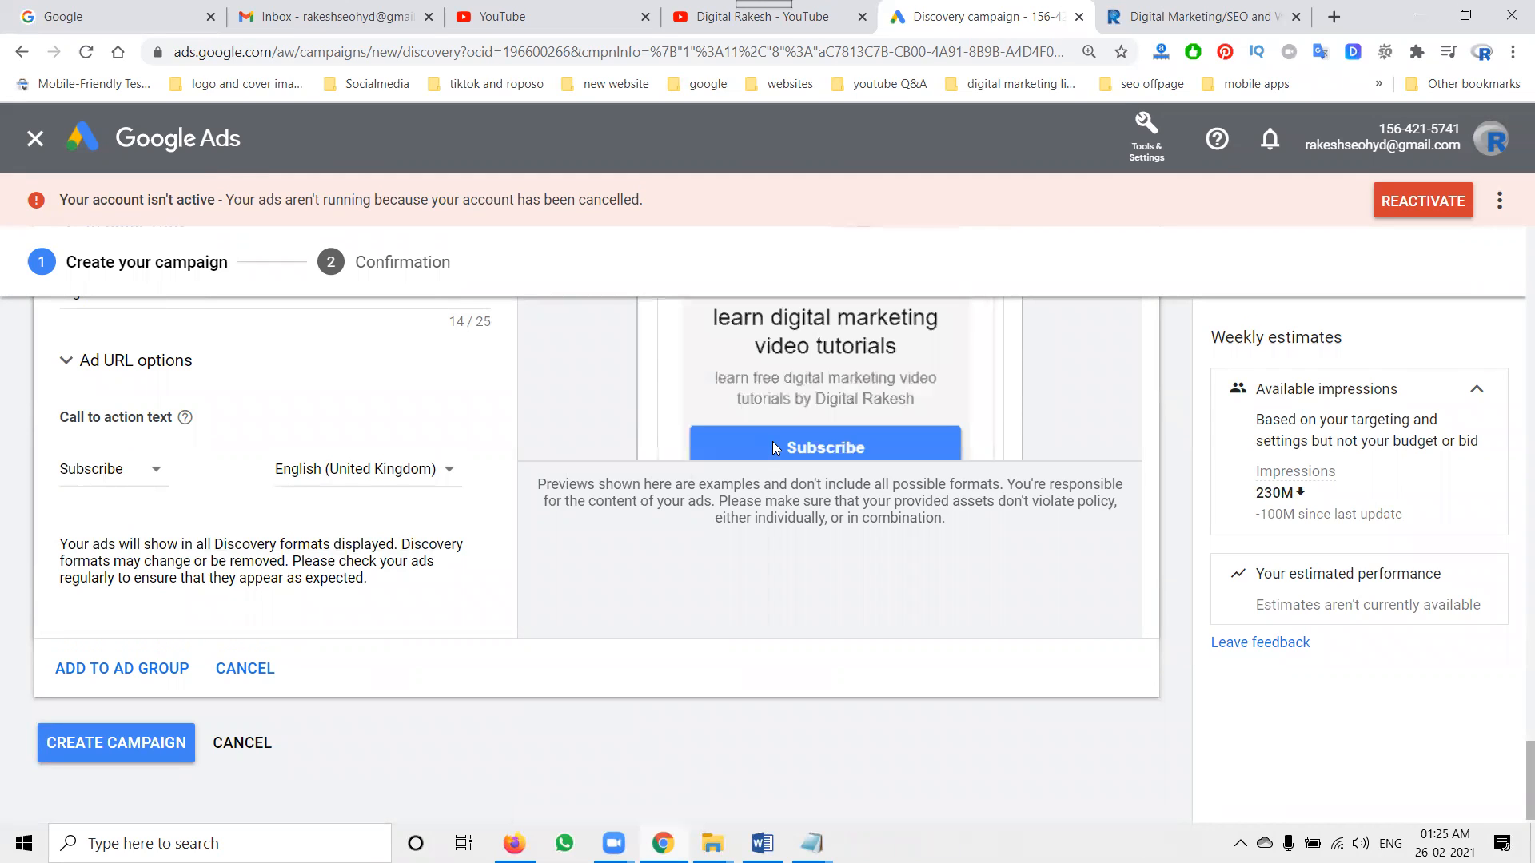
- Test the Subscribe link in the ad preview, check its destination URL and close the click preview page
{"action": "scroll", "coordinate": [821, 460], "scroll_direction": "up", "scroll_amount": 1}
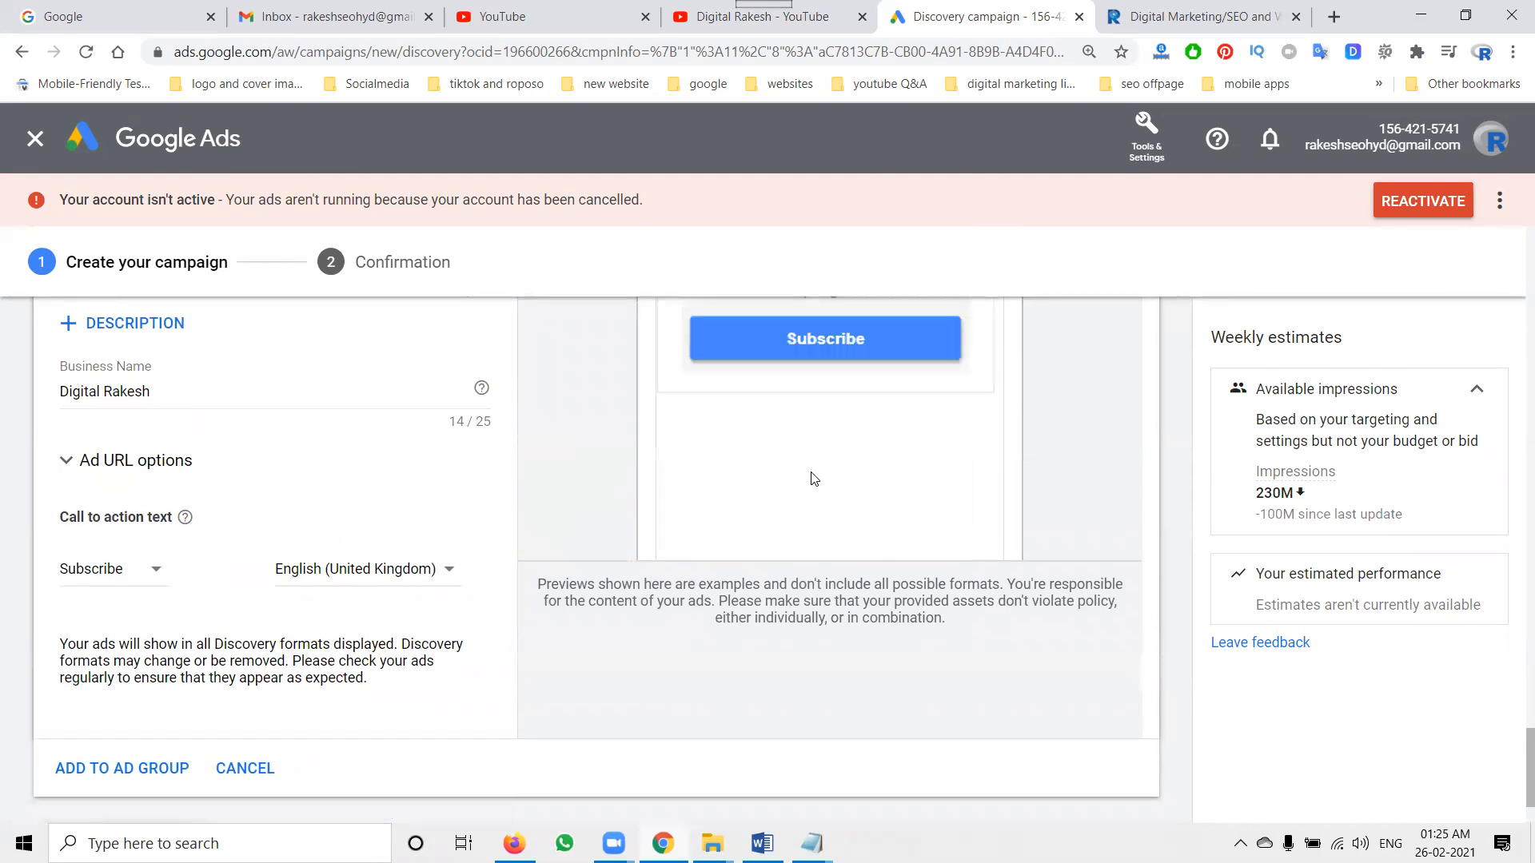
{"action": "scroll", "coordinate": [816, 470], "scroll_direction": "up", "scroll_amount": 2}
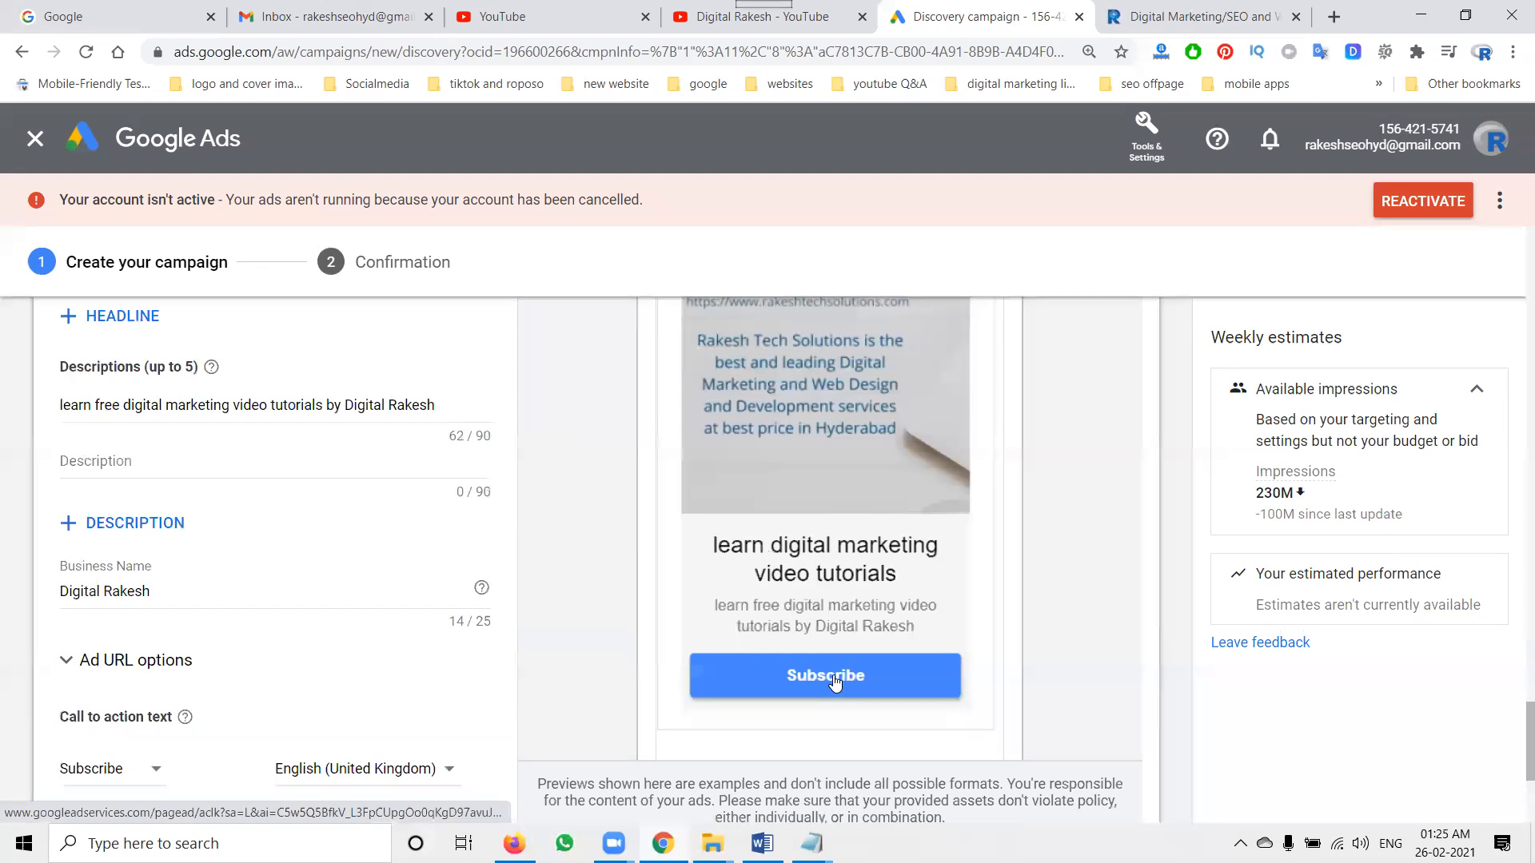
{"action": "left_click", "coordinate": [833, 678]}
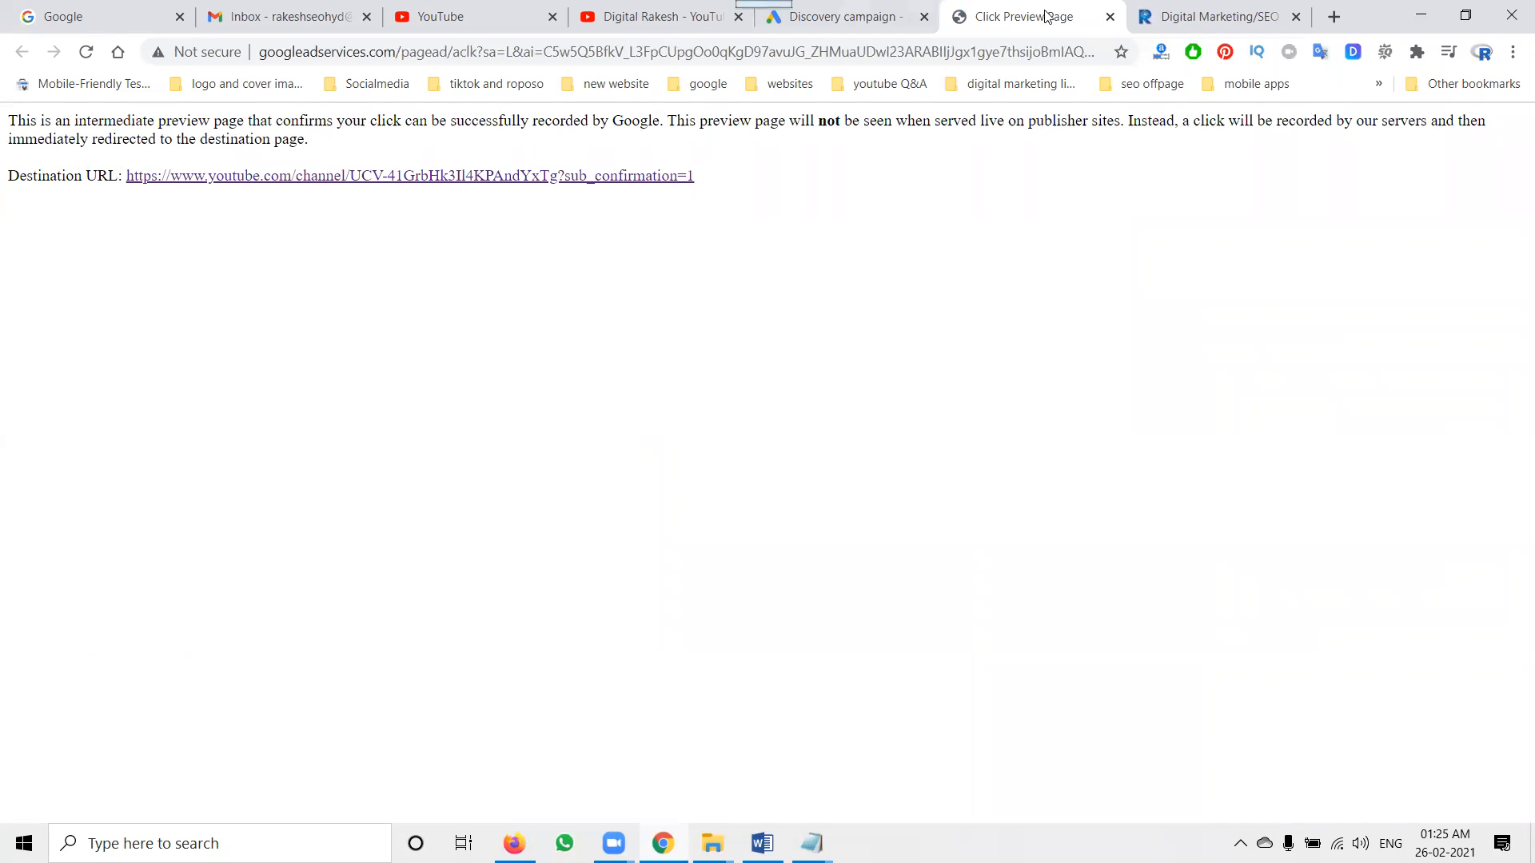
{"action": "left_click", "coordinate": [1109, 16]}
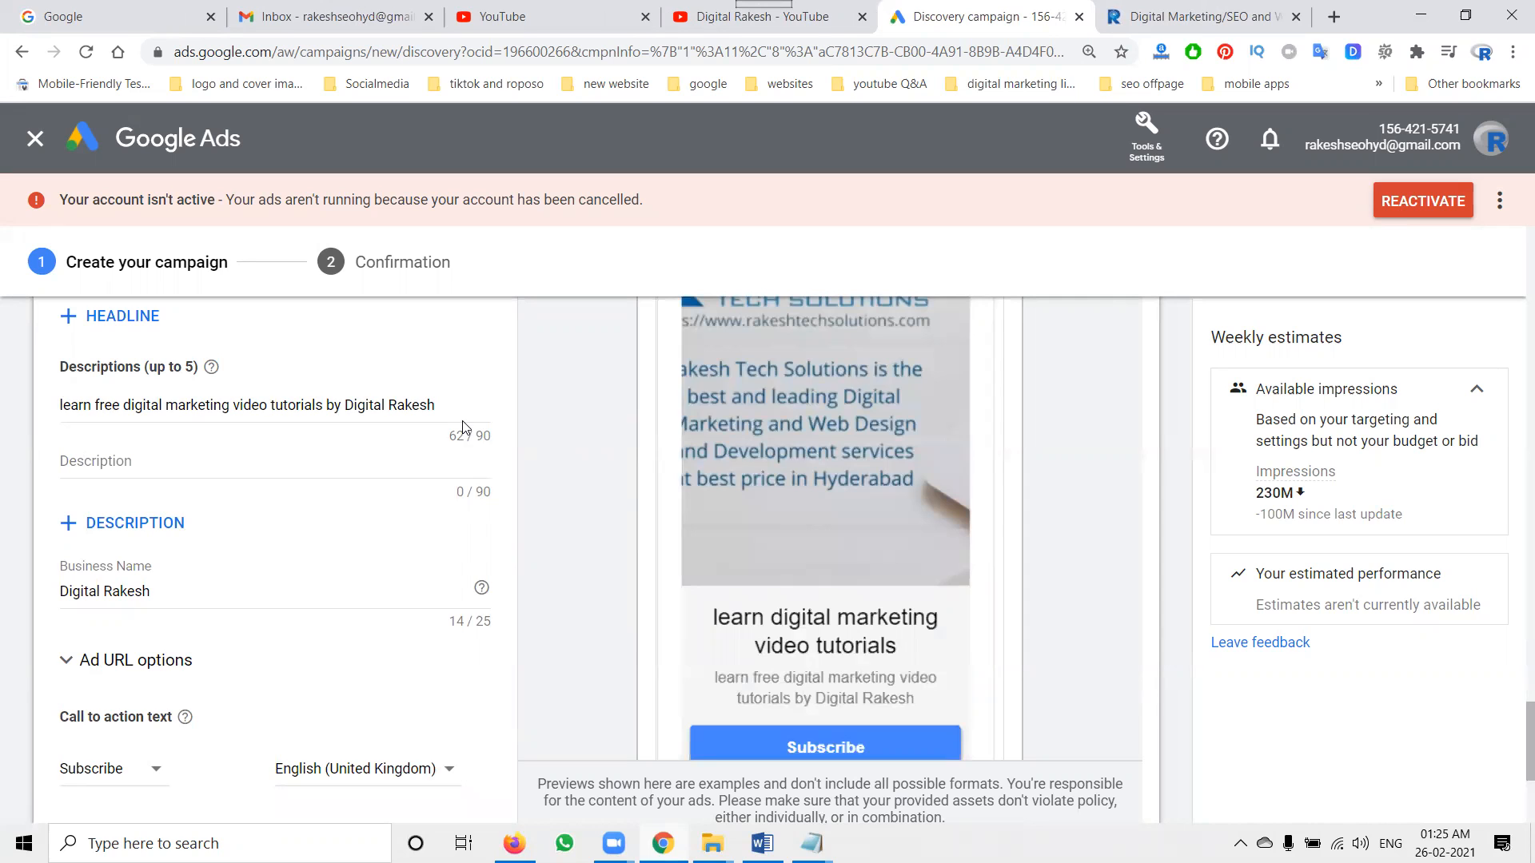
- Add the finished Discovery ad to the ad group and reopen the saved ad
{"action": "scroll", "coordinate": [464, 428], "scroll_direction": "down", "scroll_amount": 3}
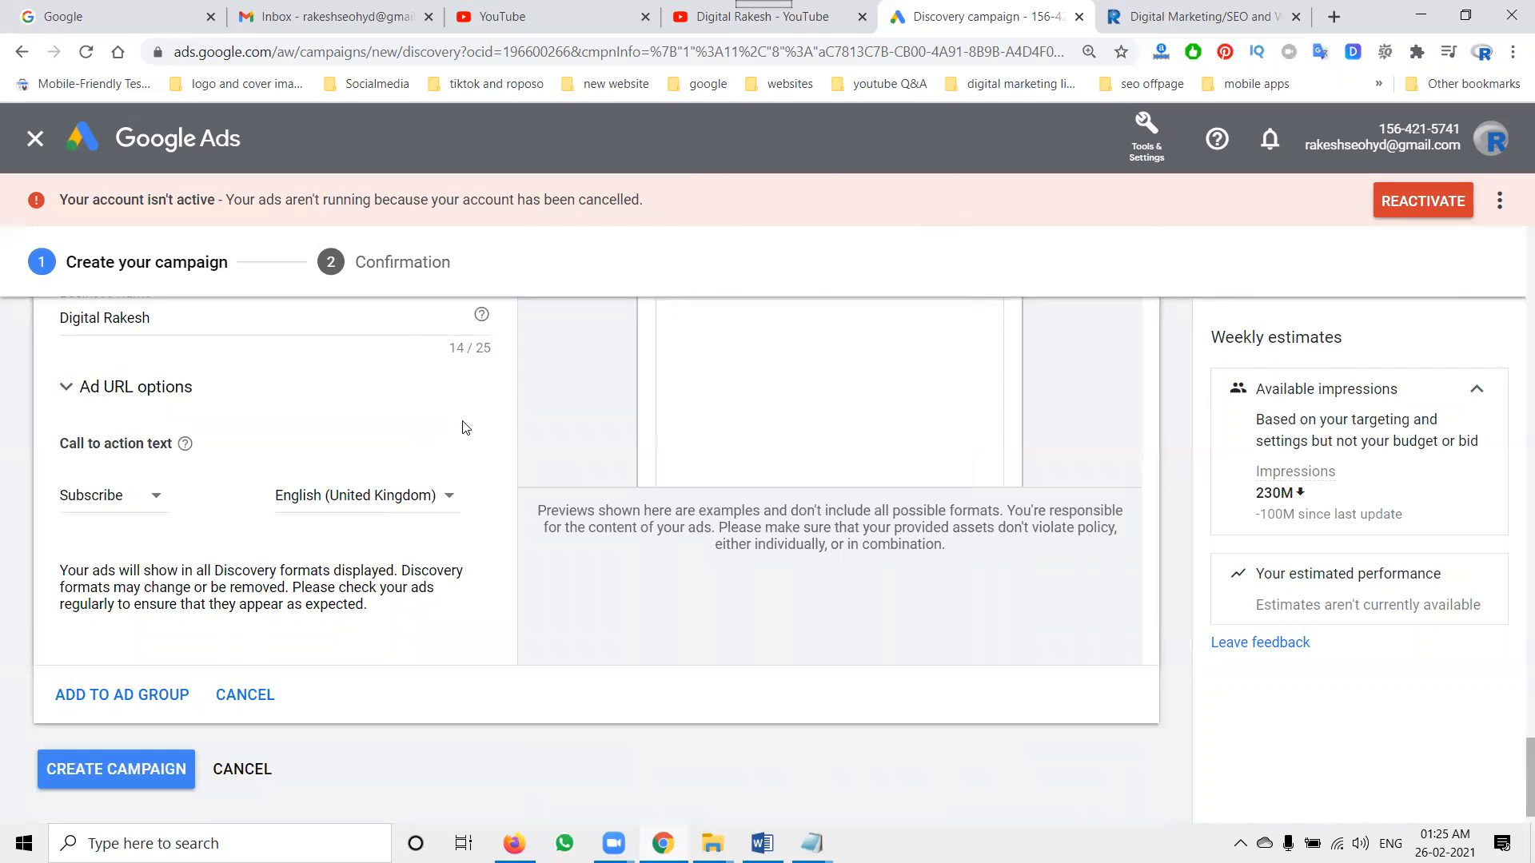
{"action": "left_click", "coordinate": [144, 697]}
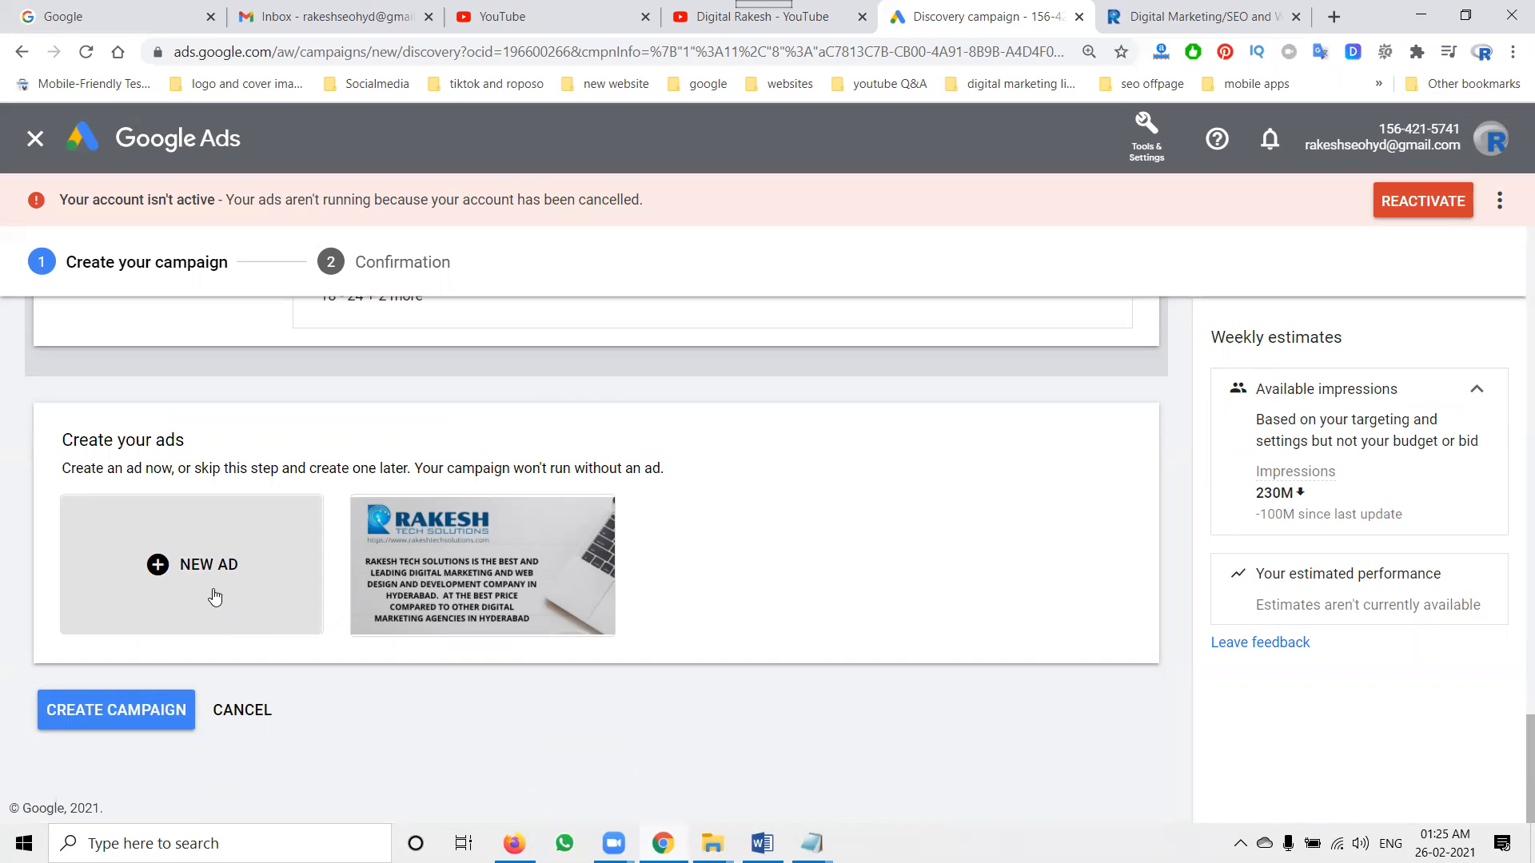
{"action": "left_click", "coordinate": [415, 550]}
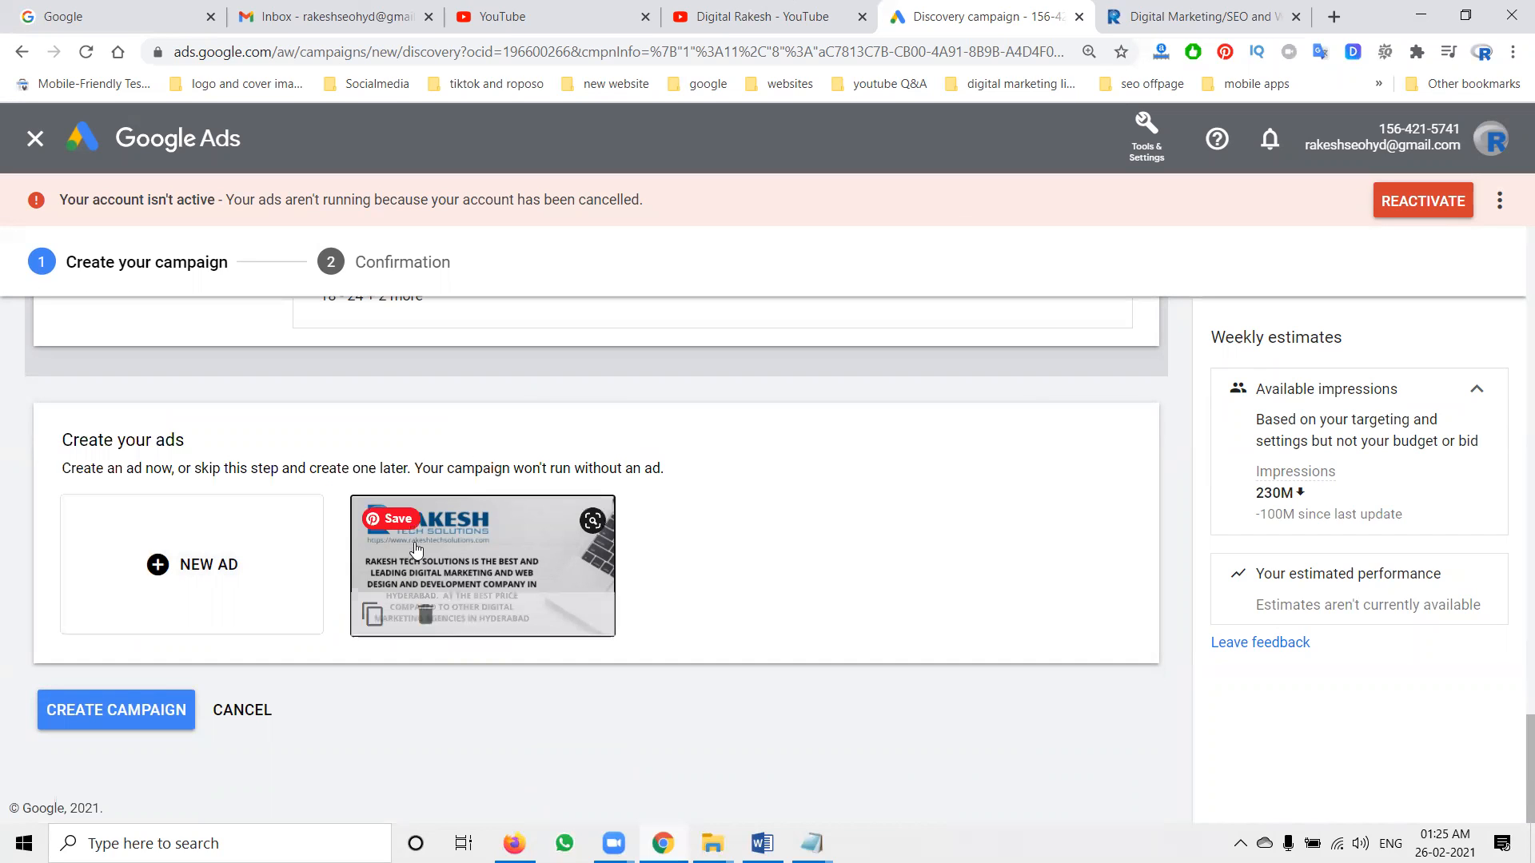
- Examine the saved ad's mobile preview in the YouTube home feed, then in Google Mail
{"action": "scroll", "coordinate": [911, 500], "scroll_direction": "down", "scroll_amount": 3}
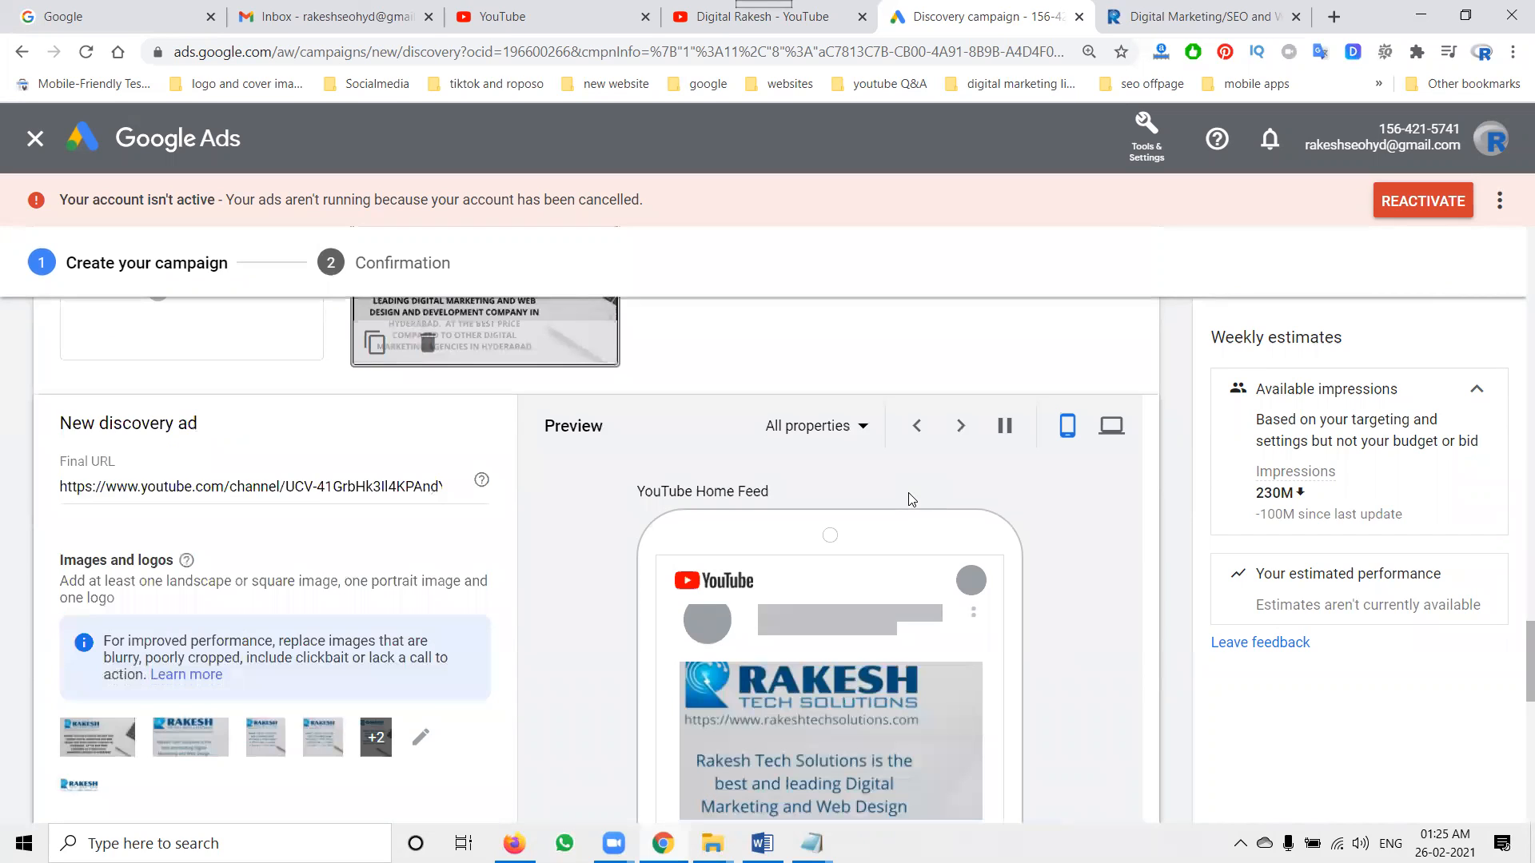
{"action": "scroll", "coordinate": [795, 500], "scroll_direction": "down", "scroll_amount": 2}
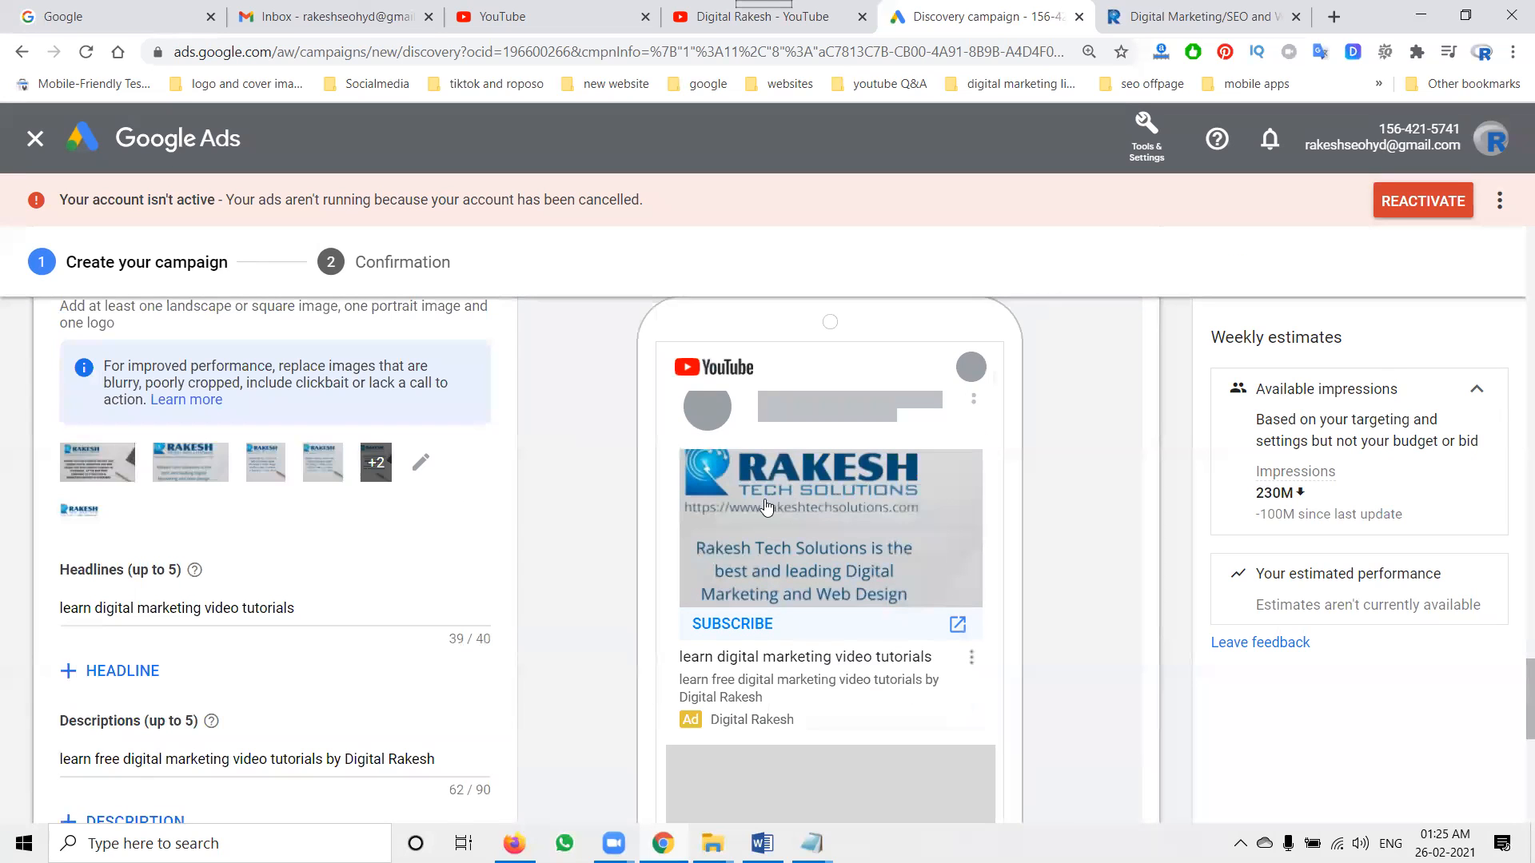
{"action": "scroll", "coordinate": [832, 583], "scroll_direction": "up", "scroll_amount": 2}
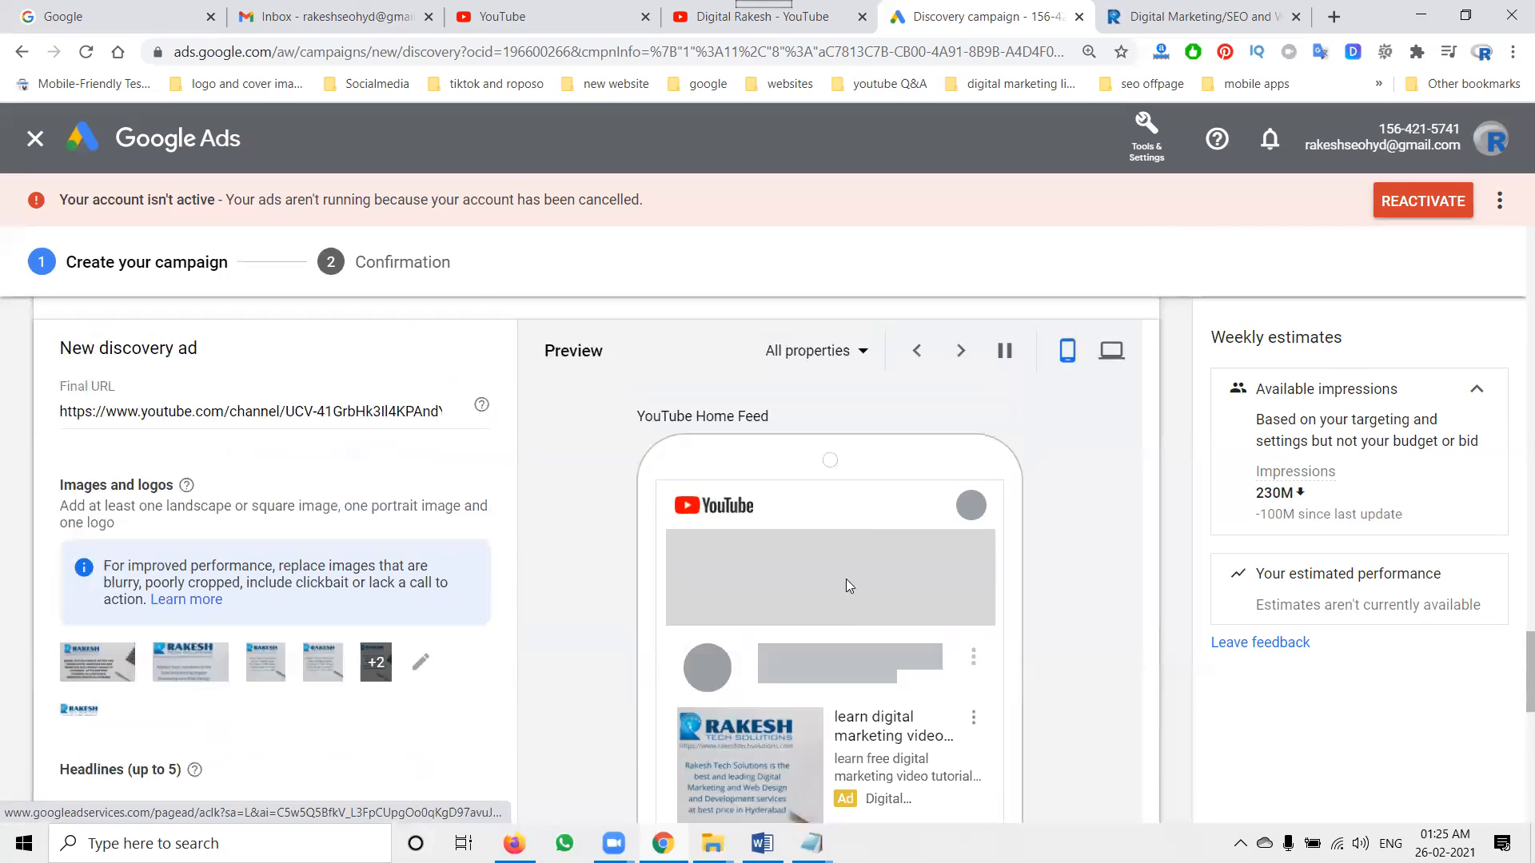
{"action": "left_click", "coordinate": [853, 356]}
{"action": "left_click", "coordinate": [811, 444]}
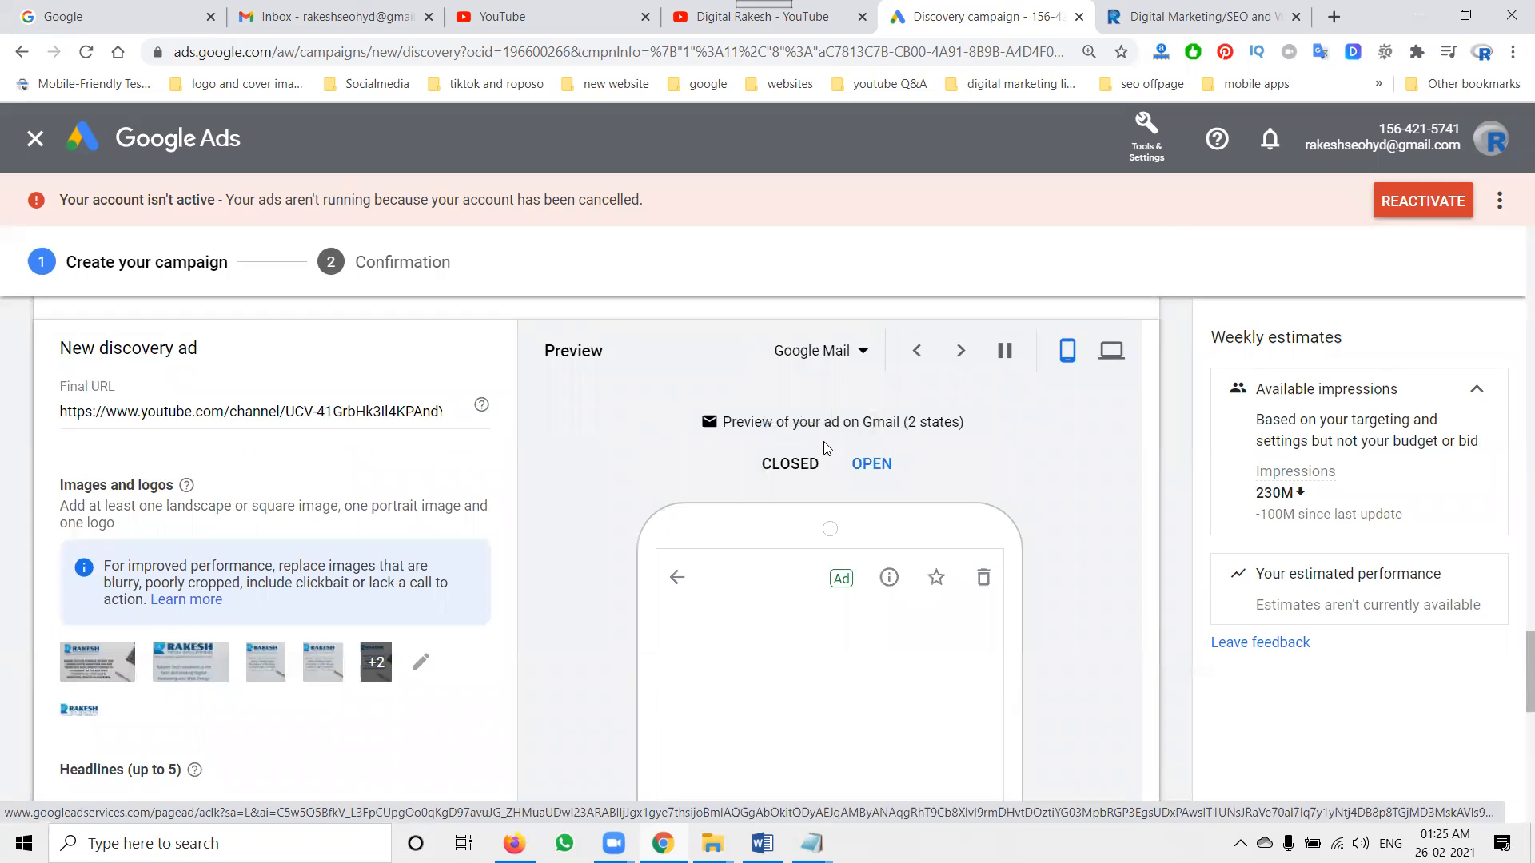
{"action": "scroll", "coordinate": [628, 500], "scroll_direction": "down", "scroll_amount": 2}
{"action": "scroll", "coordinate": [628, 500], "scroll_direction": "down", "scroll_amount": 2}
{"action": "scroll", "coordinate": [803, 614], "scroll_direction": "up", "scroll_amount": 2}
{"action": "scroll", "coordinate": [803, 614], "scroll_direction": "up", "scroll_amount": 2}
- Switch the mobile ad preview to Discover and examine how the image, headline and description are displayed
{"action": "left_click", "coordinate": [832, 313]}
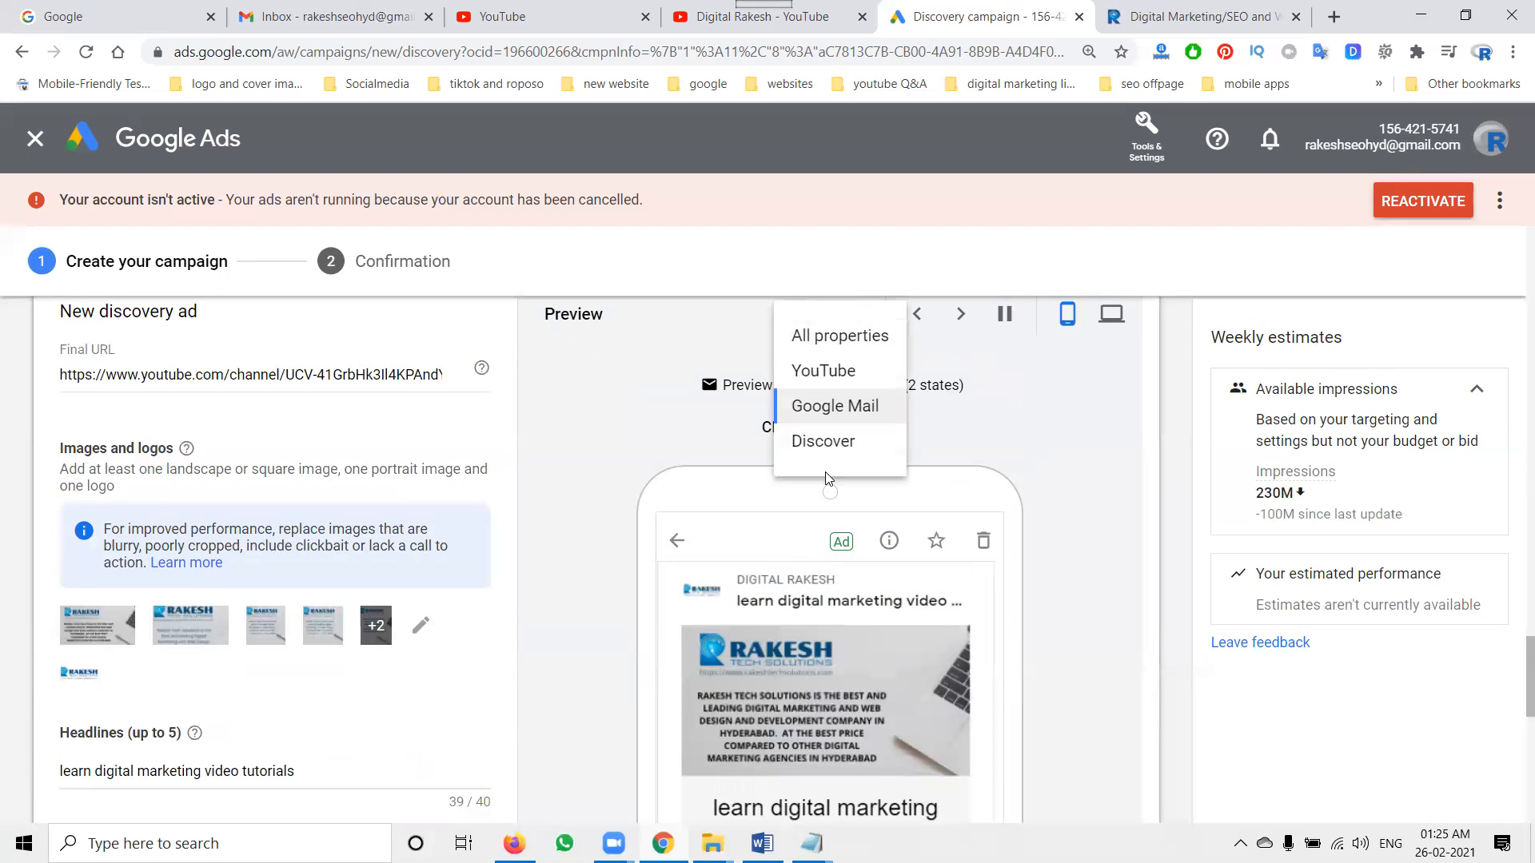
{"action": "left_click", "coordinate": [824, 441]}
{"action": "scroll", "coordinate": [1045, 483], "scroll_direction": "down", "scroll_amount": 3}
{"action": "scroll", "coordinate": [1045, 483], "scroll_direction": "up", "scroll_amount": 3}
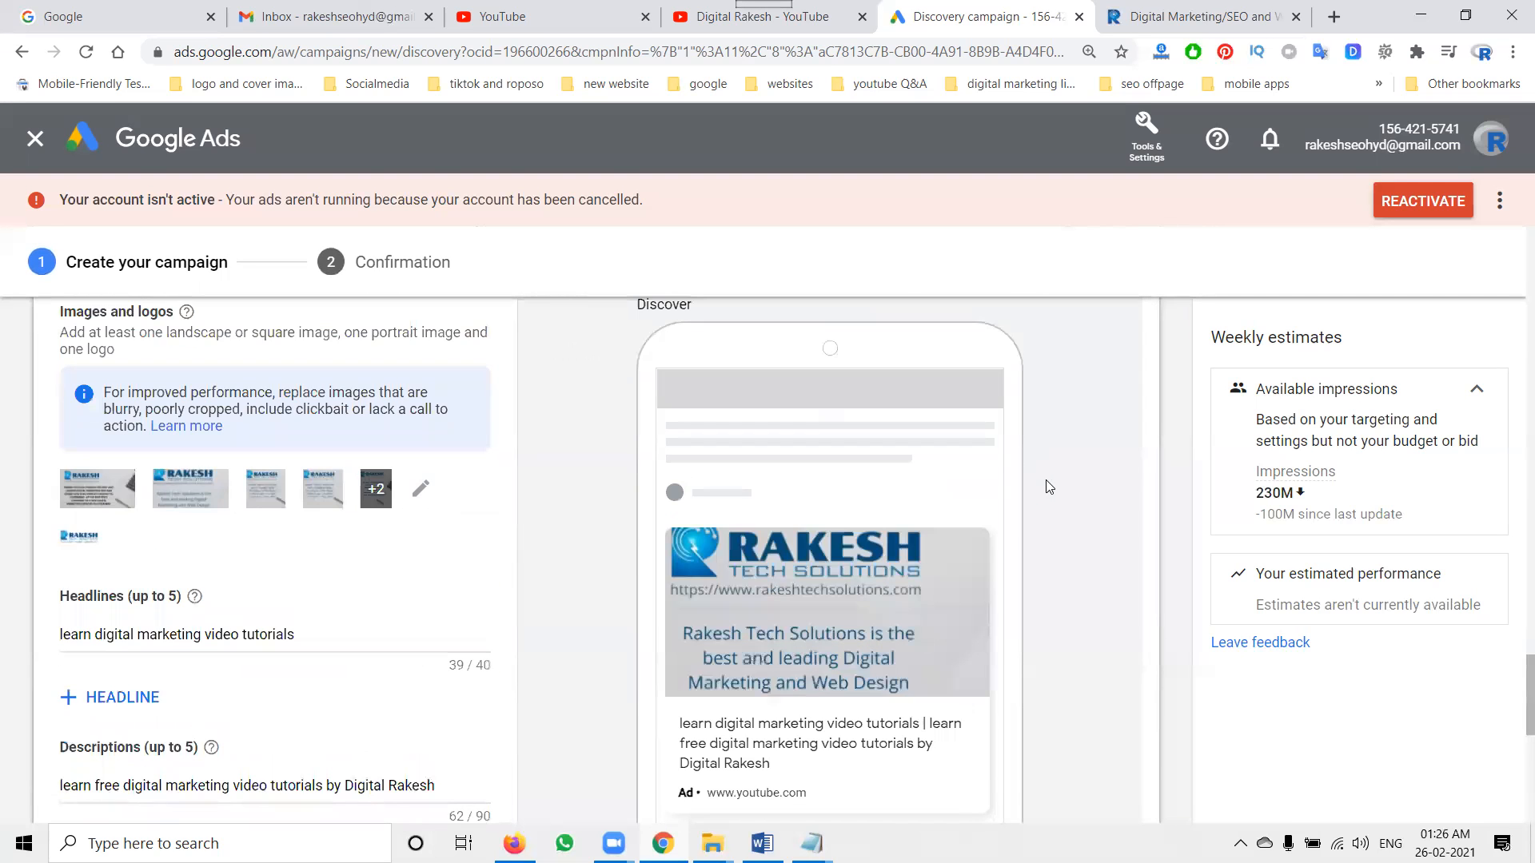
{"action": "scroll", "coordinate": [1044, 432], "scroll_direction": "up", "scroll_amount": 2}
{"action": "scroll", "coordinate": [1047, 460], "scroll_direction": "down", "scroll_amount": 5}
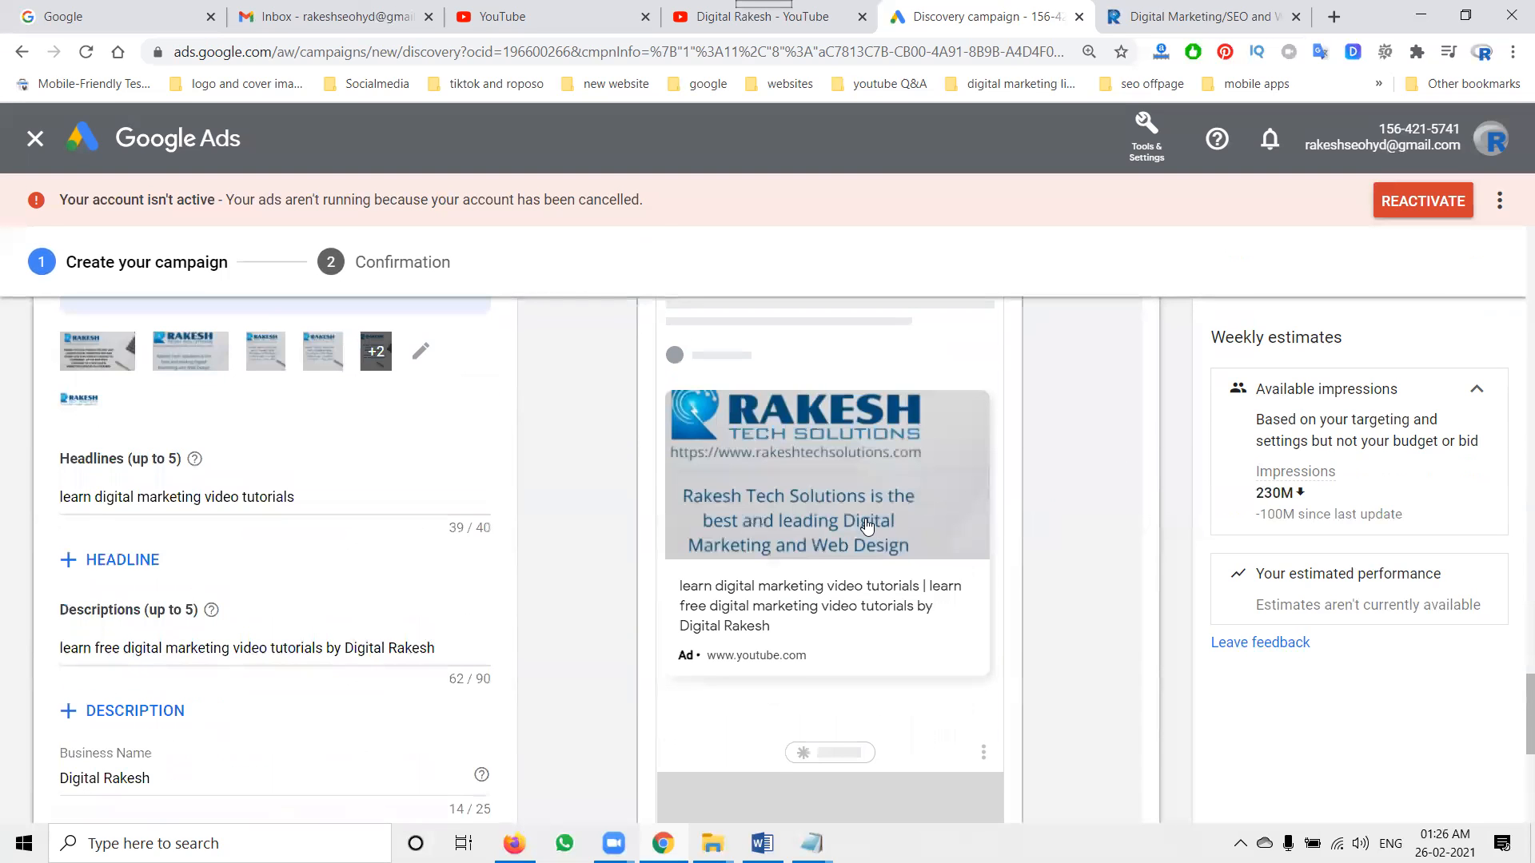
{"action": "scroll", "coordinate": [872, 528], "scroll_direction": "down", "scroll_amount": 1}
{"action": "scroll", "coordinate": [755, 512], "scroll_direction": "up", "scroll_amount": 5}
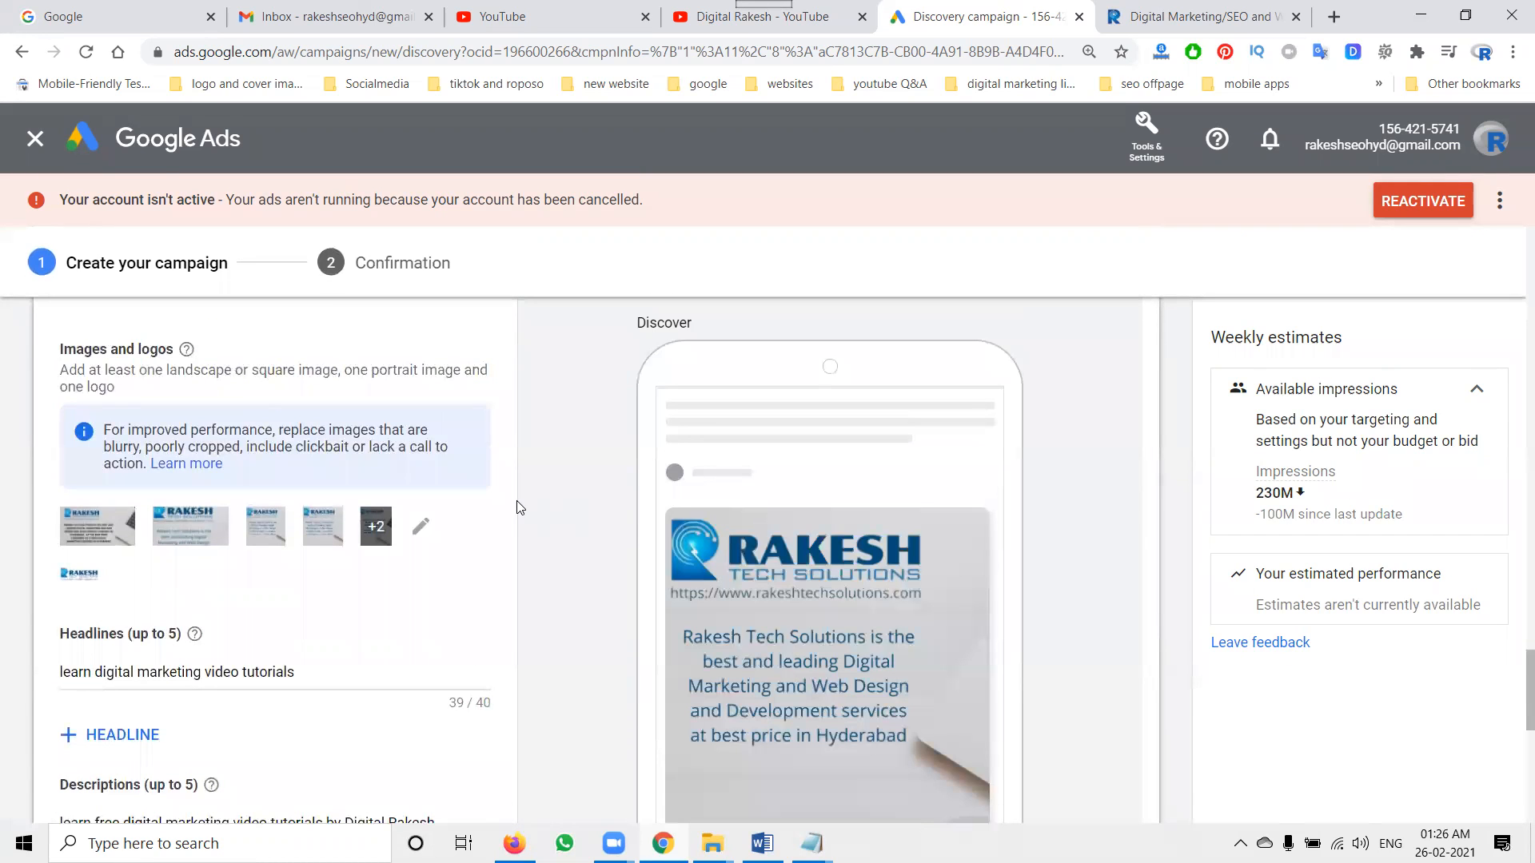
- Switch the Discover ad preview from mobile to the computer view
{"action": "scroll", "coordinate": [520, 508], "scroll_direction": "up", "scroll_amount": 3}
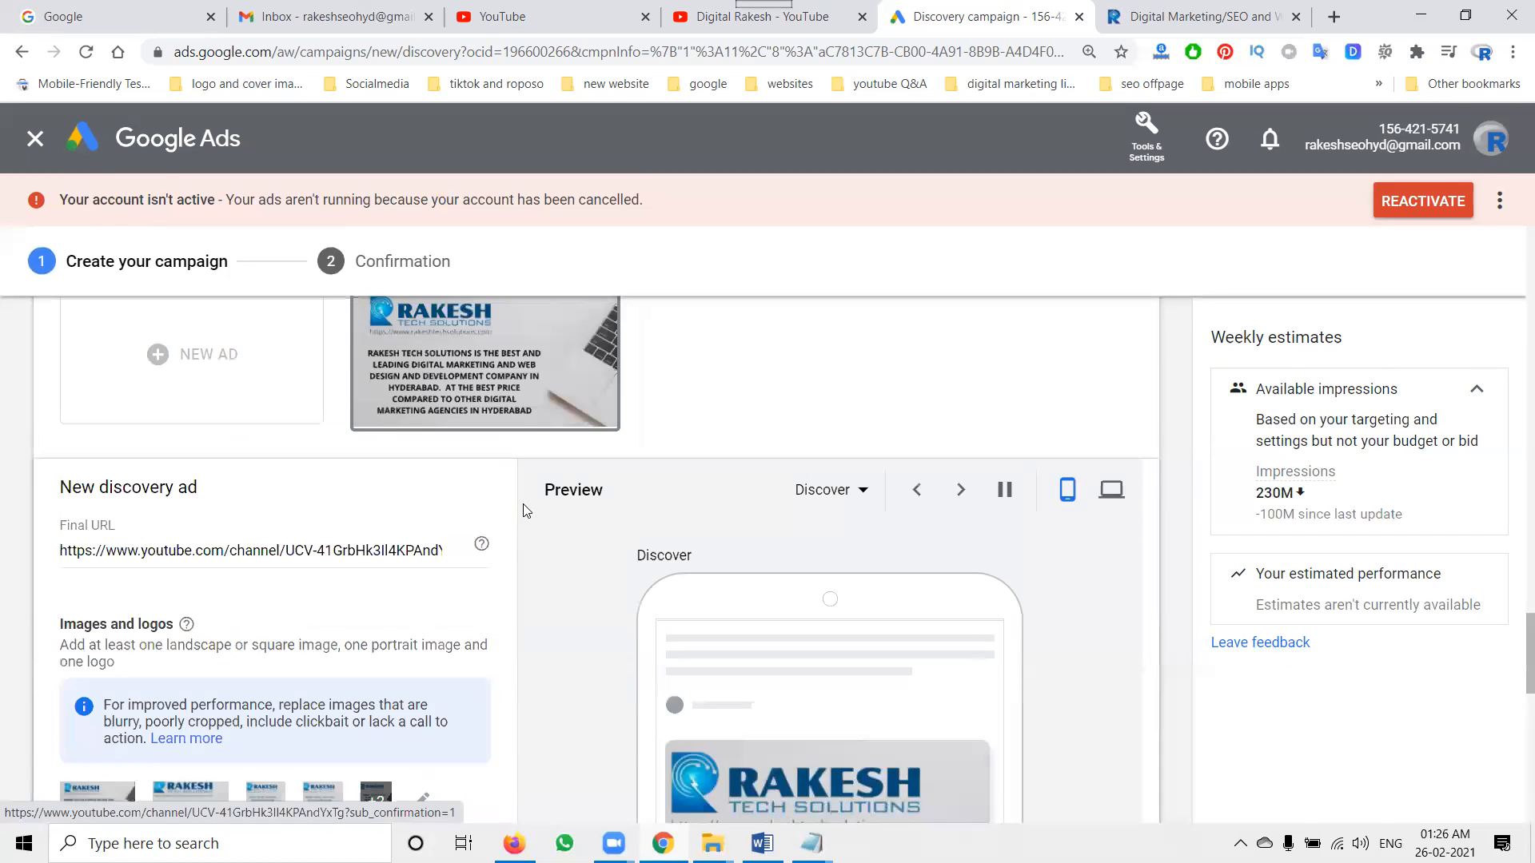
{"action": "left_click", "coordinate": [828, 490]}
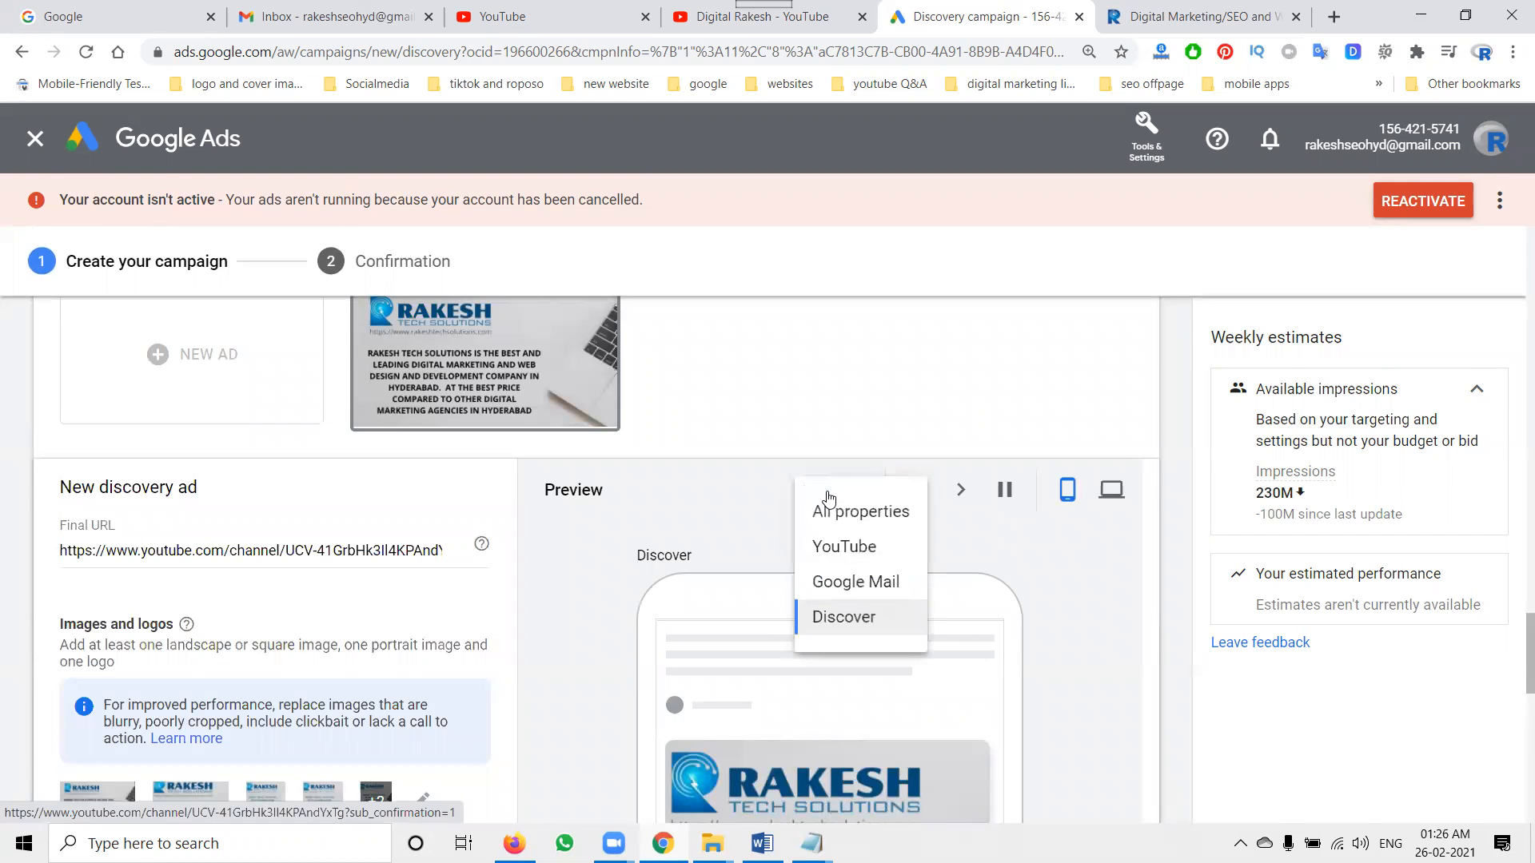
{"action": "left_click", "coordinate": [1110, 494]}
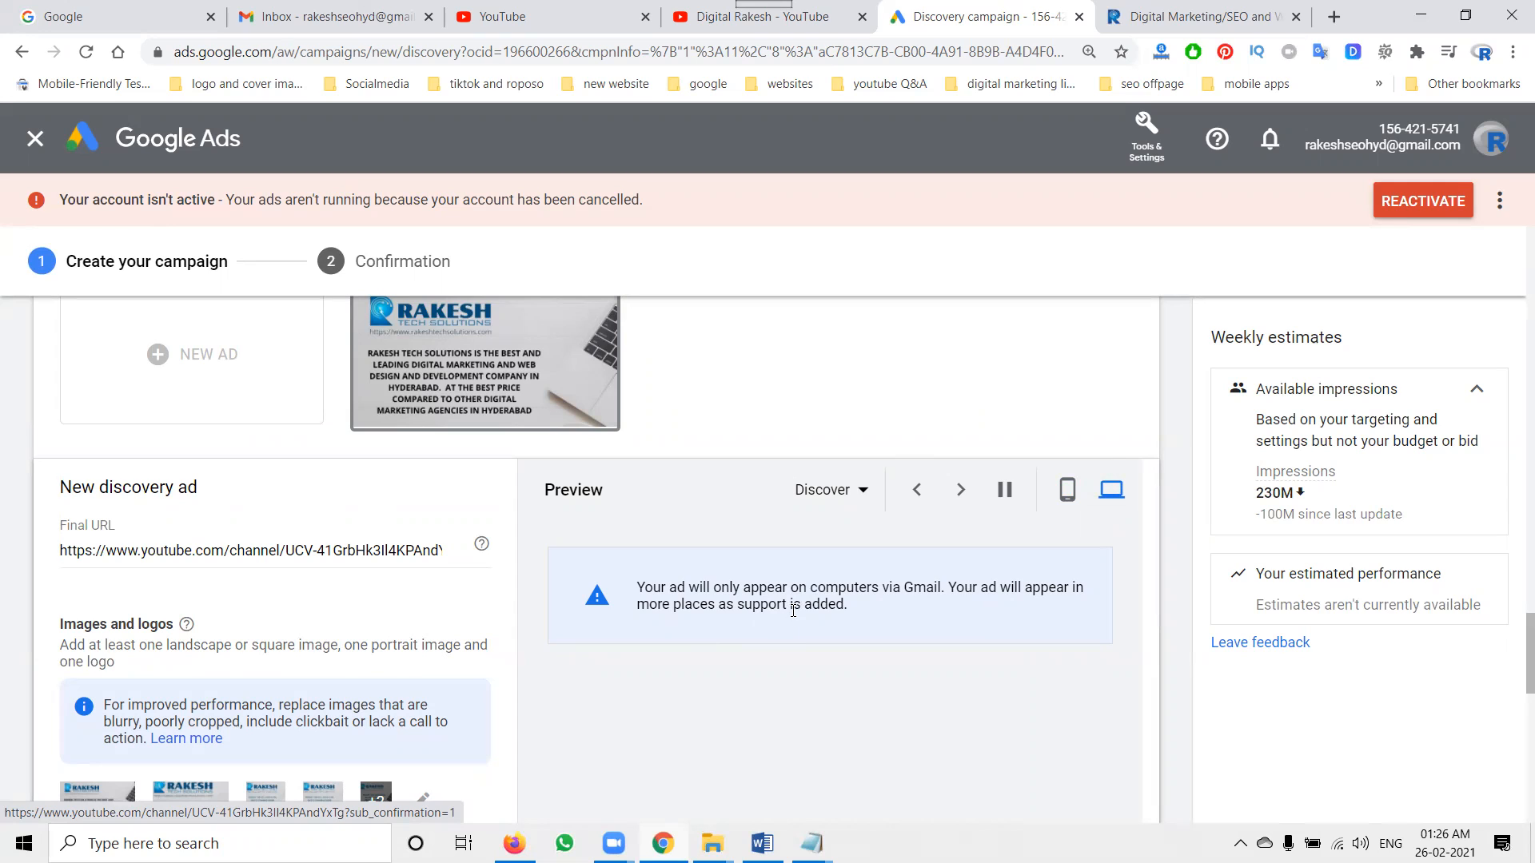
- Close the open Discovery ad's editor and try to create the campaign
{"action": "left_click", "coordinate": [862, 493]}
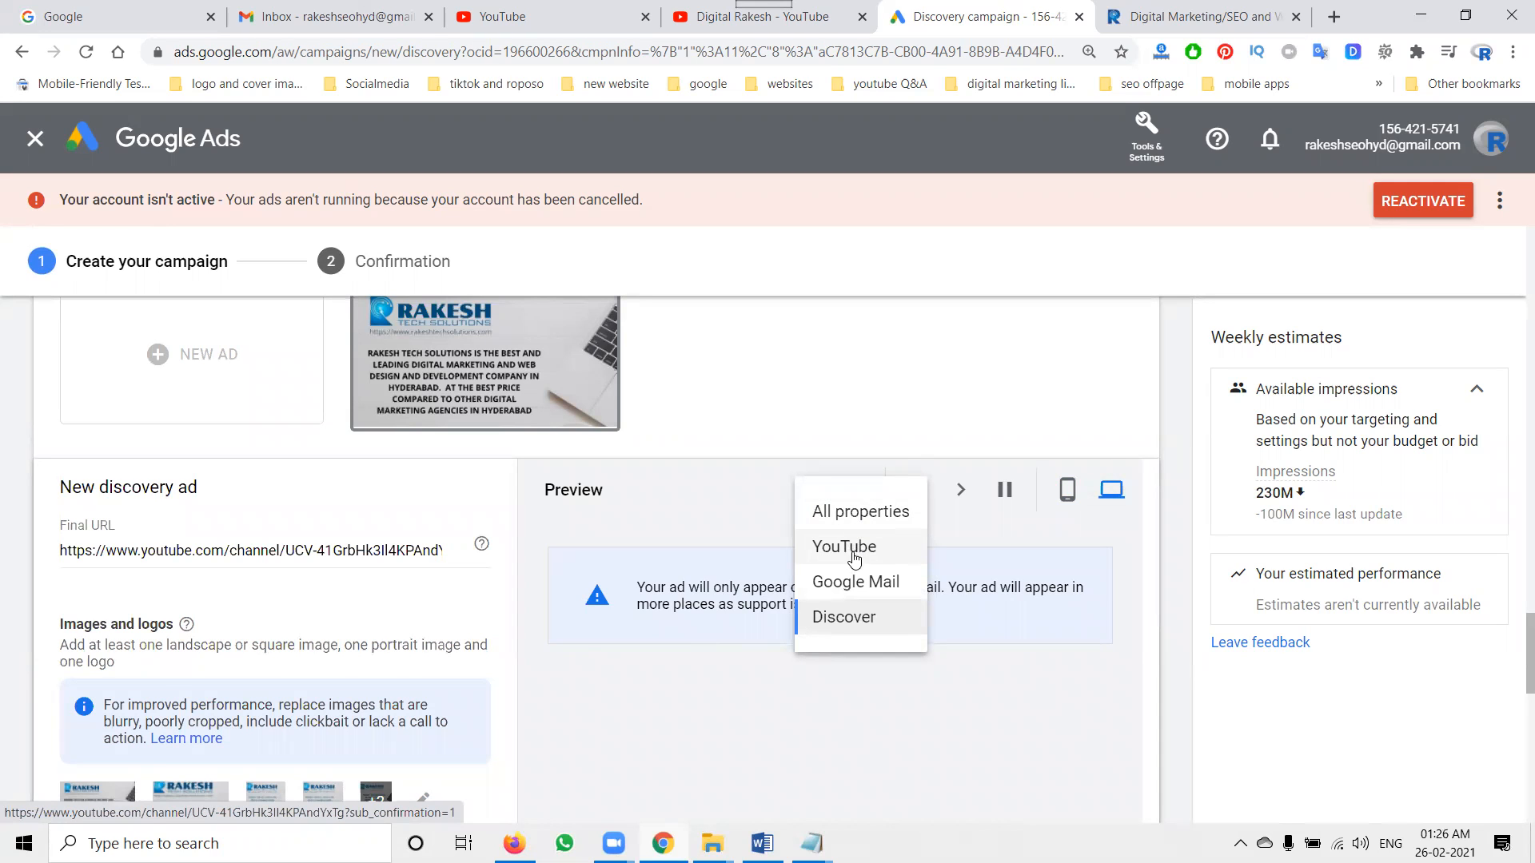
{"action": "left_click", "coordinate": [548, 685]}
{"action": "scroll", "coordinate": [548, 680], "scroll_direction": "down", "scroll_amount": 12}
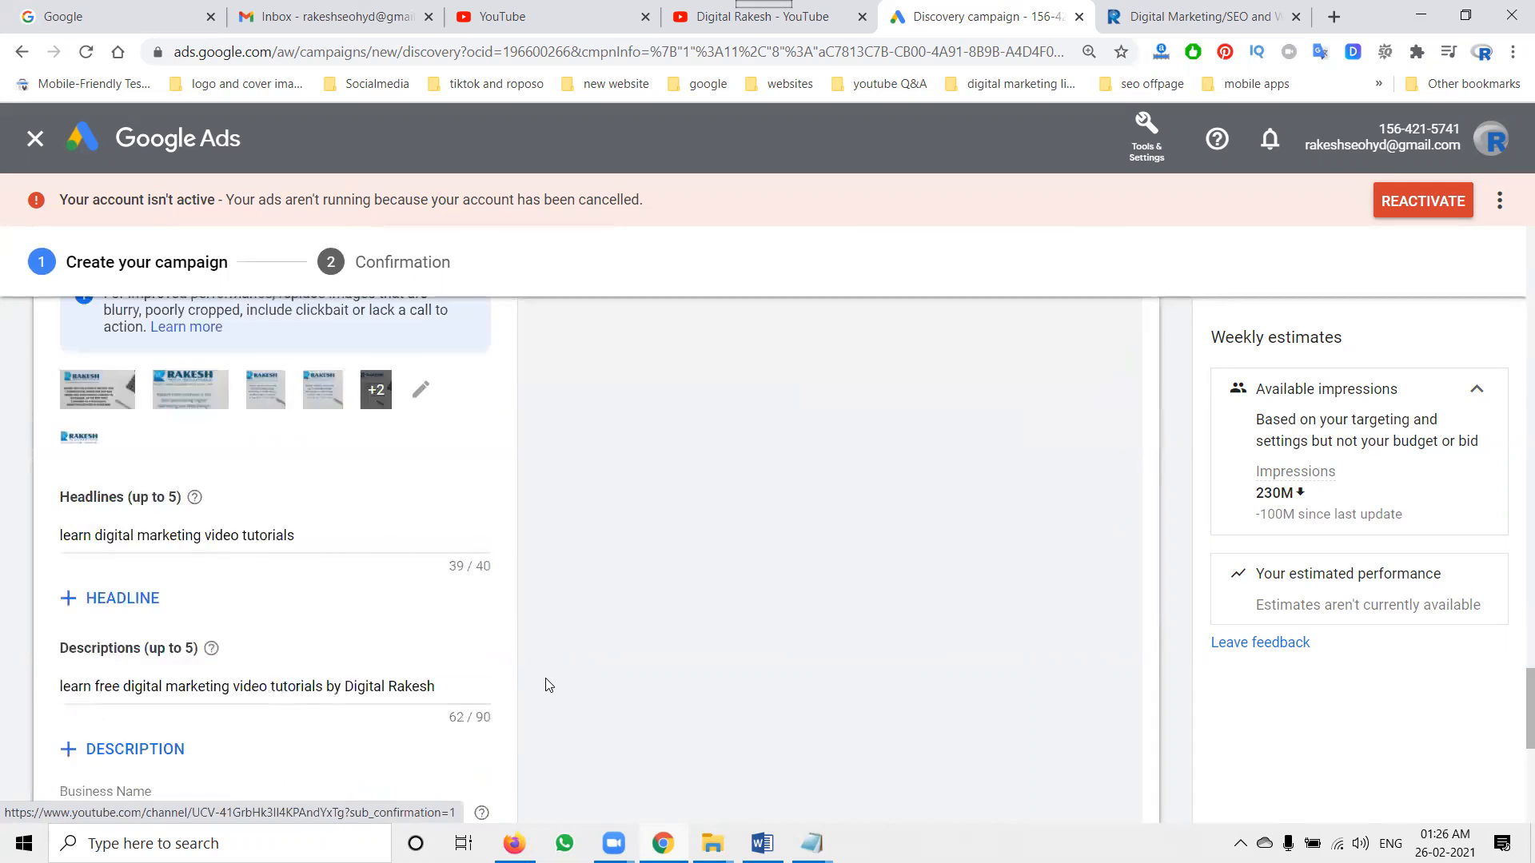
{"action": "left_click", "coordinate": [109, 647]}
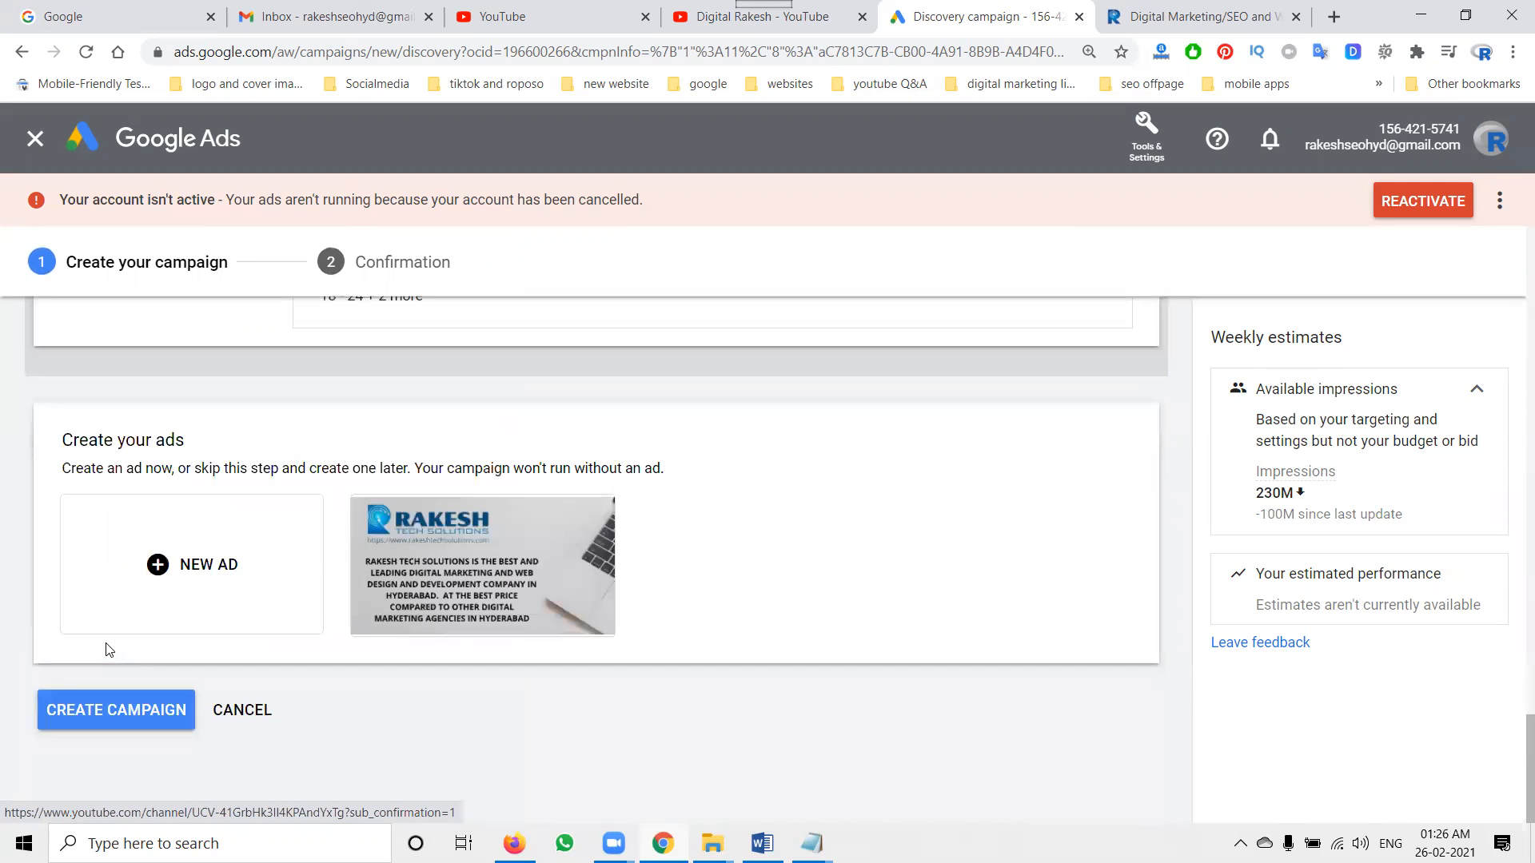
{"action": "left_click", "coordinate": [144, 711]}
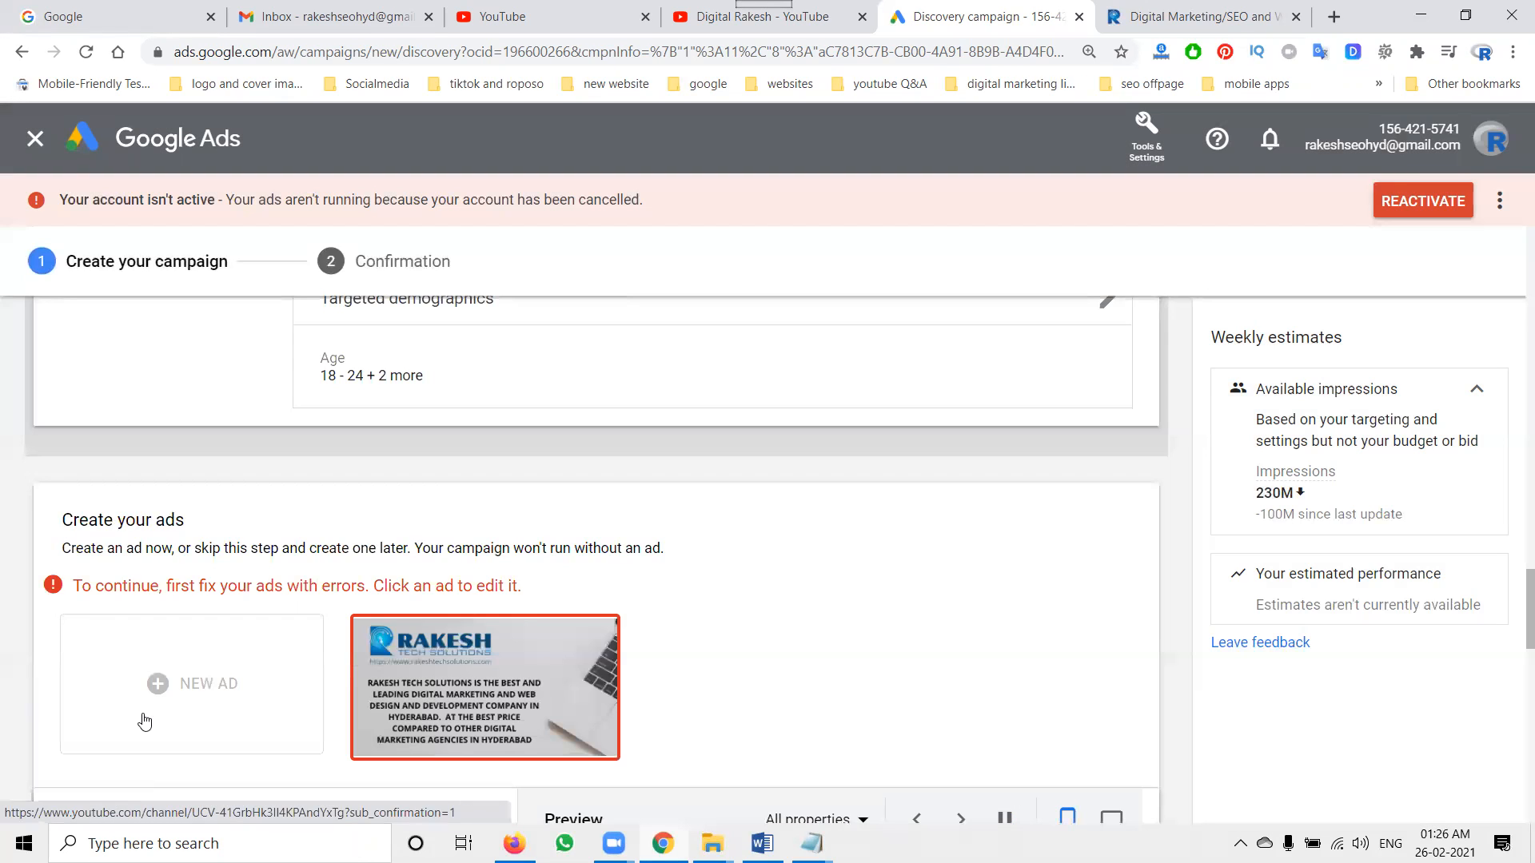
- Stay in the flagged ad's editor without discarding it and open the review of its image and logo error
{"action": "left_click", "coordinate": [454, 685]}
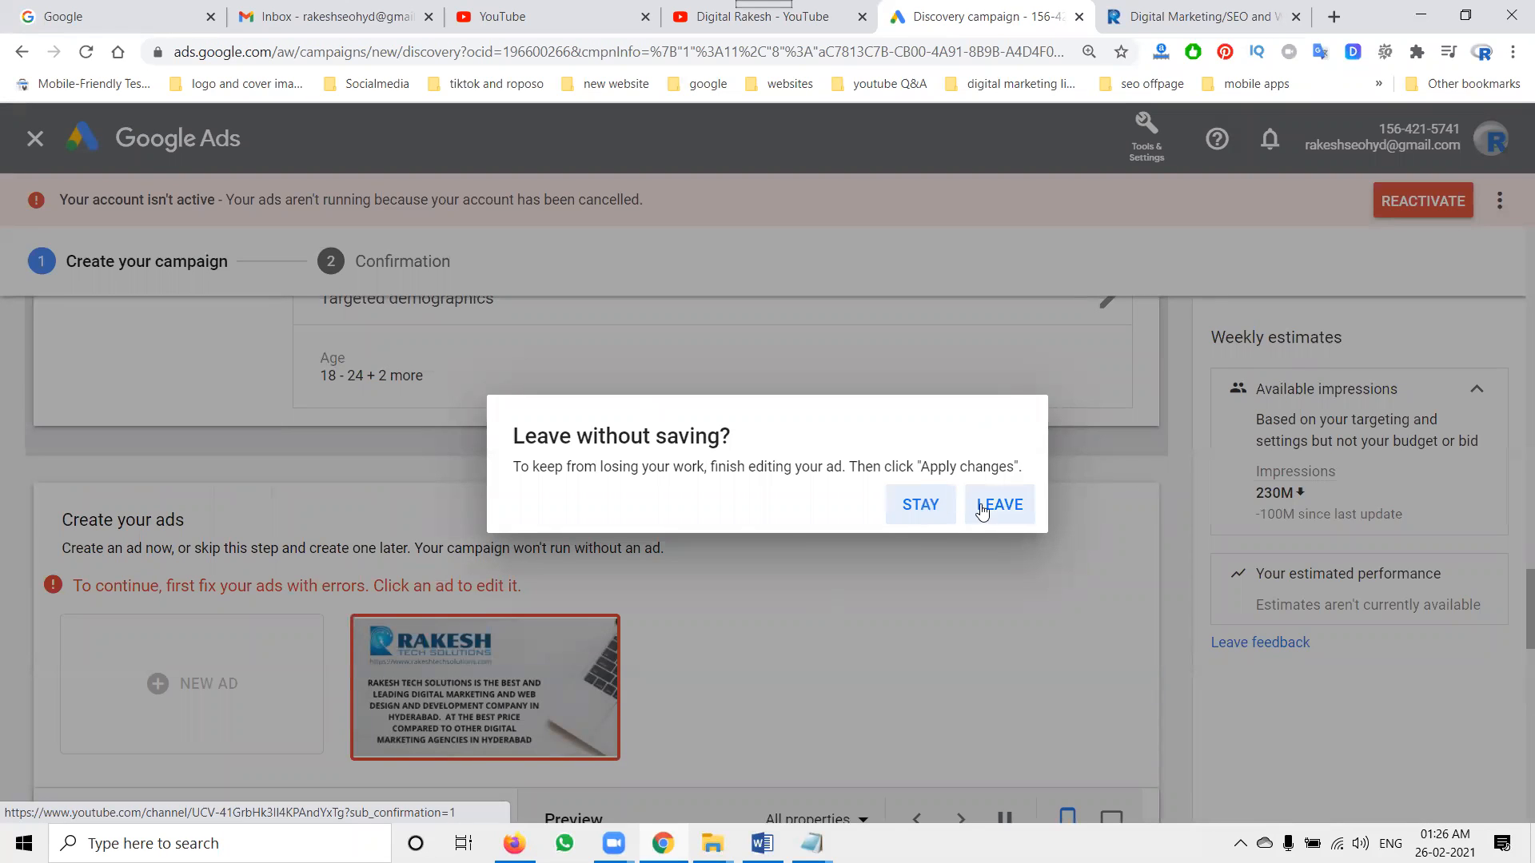
{"action": "left_click", "coordinate": [933, 512]}
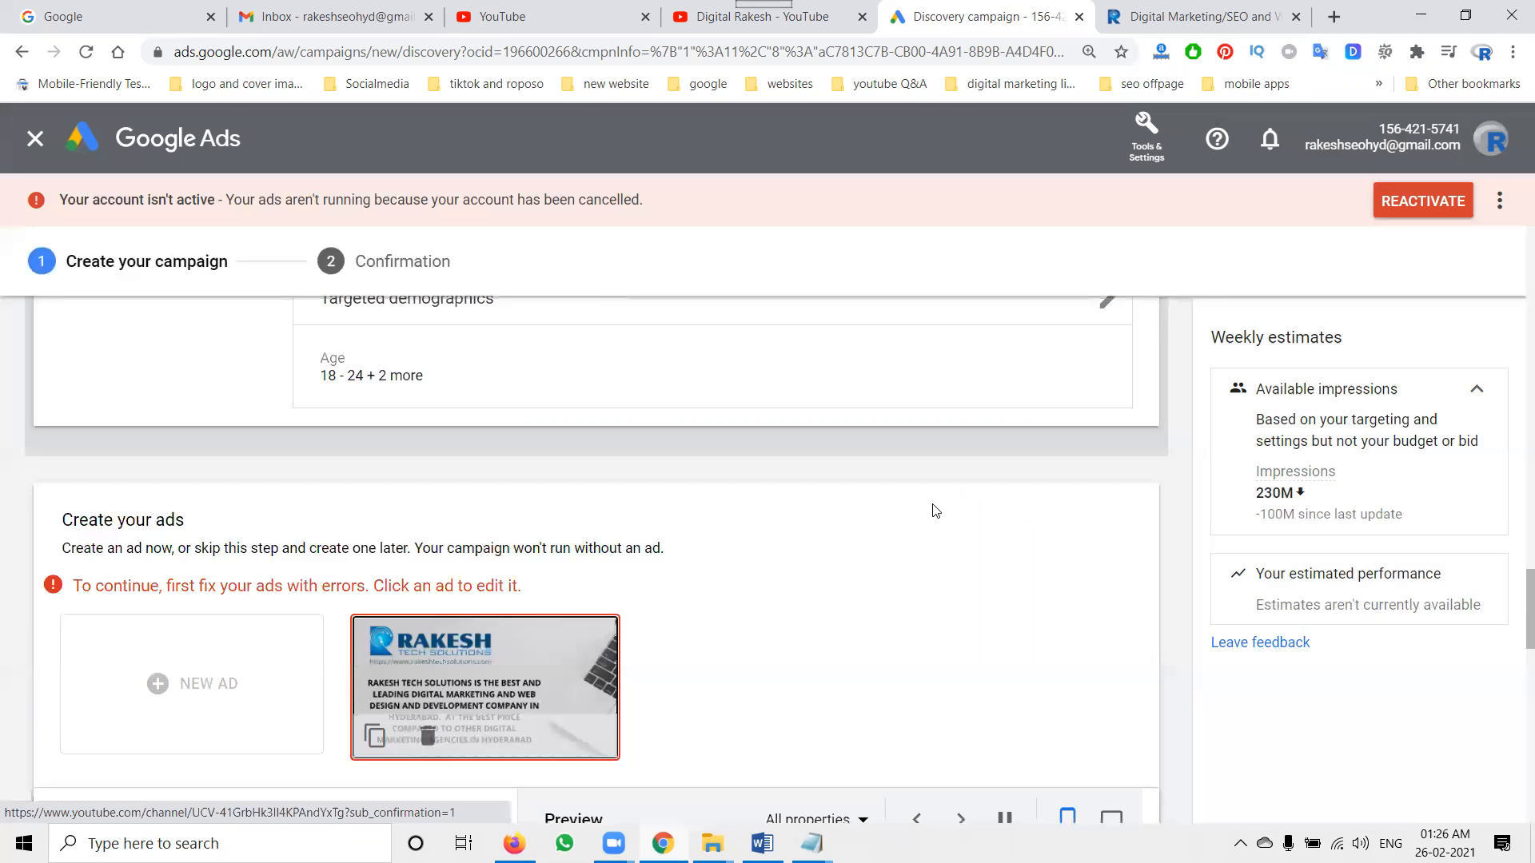
{"action": "scroll", "coordinate": [811, 531], "scroll_direction": "down", "scroll_amount": 8}
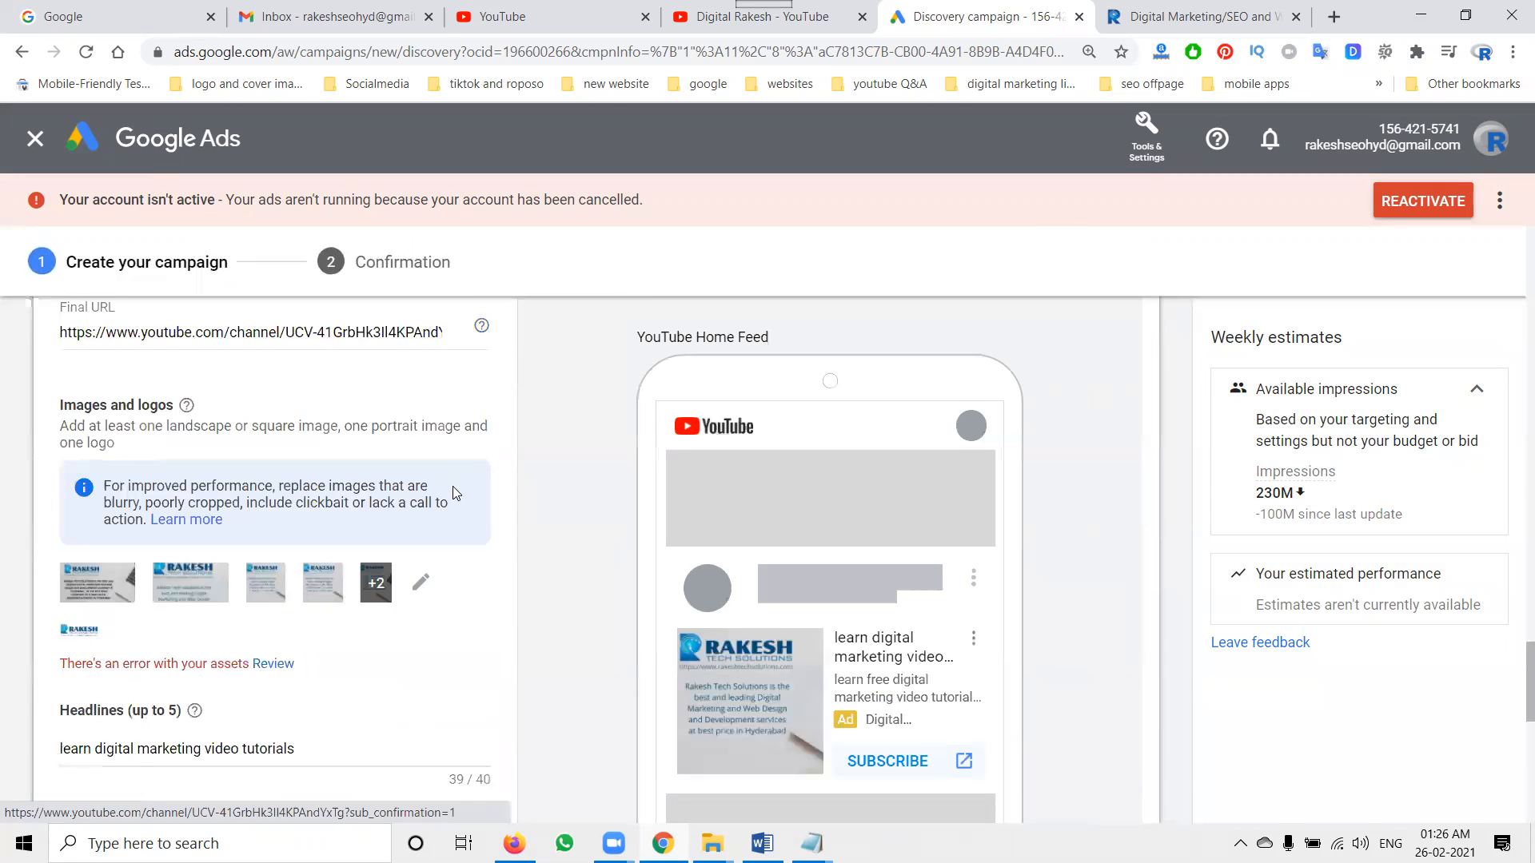
{"action": "scroll", "coordinate": [452, 486], "scroll_direction": "down", "scroll_amount": 2}
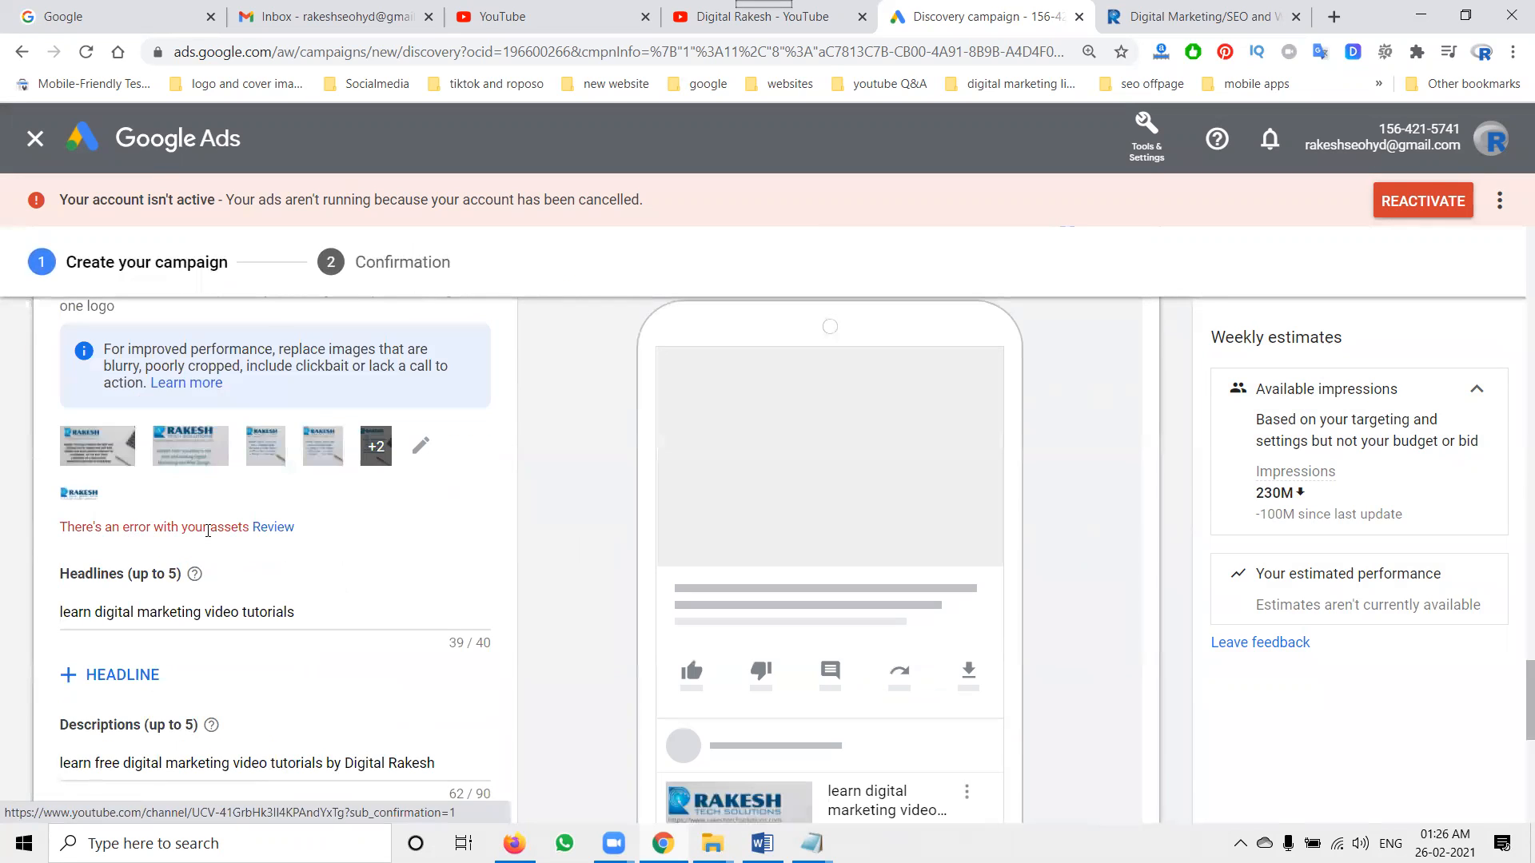
{"action": "left_click", "coordinate": [273, 526]}
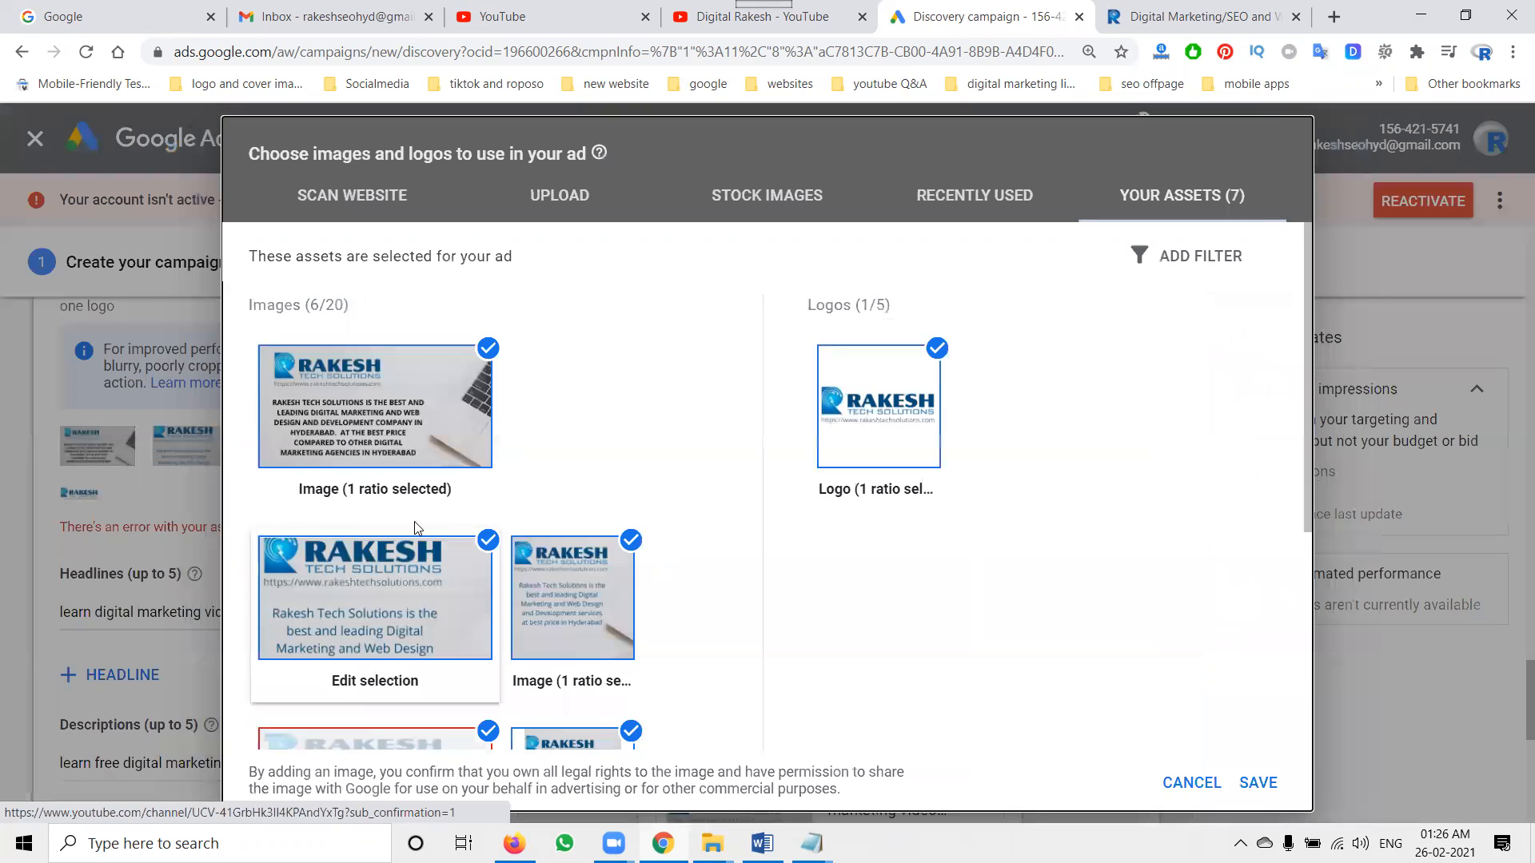
- Remove the duplicate landscape image from the ad's selected assets and save the selection
{"action": "scroll", "coordinate": [415, 528], "scroll_direction": "down", "scroll_amount": 5}
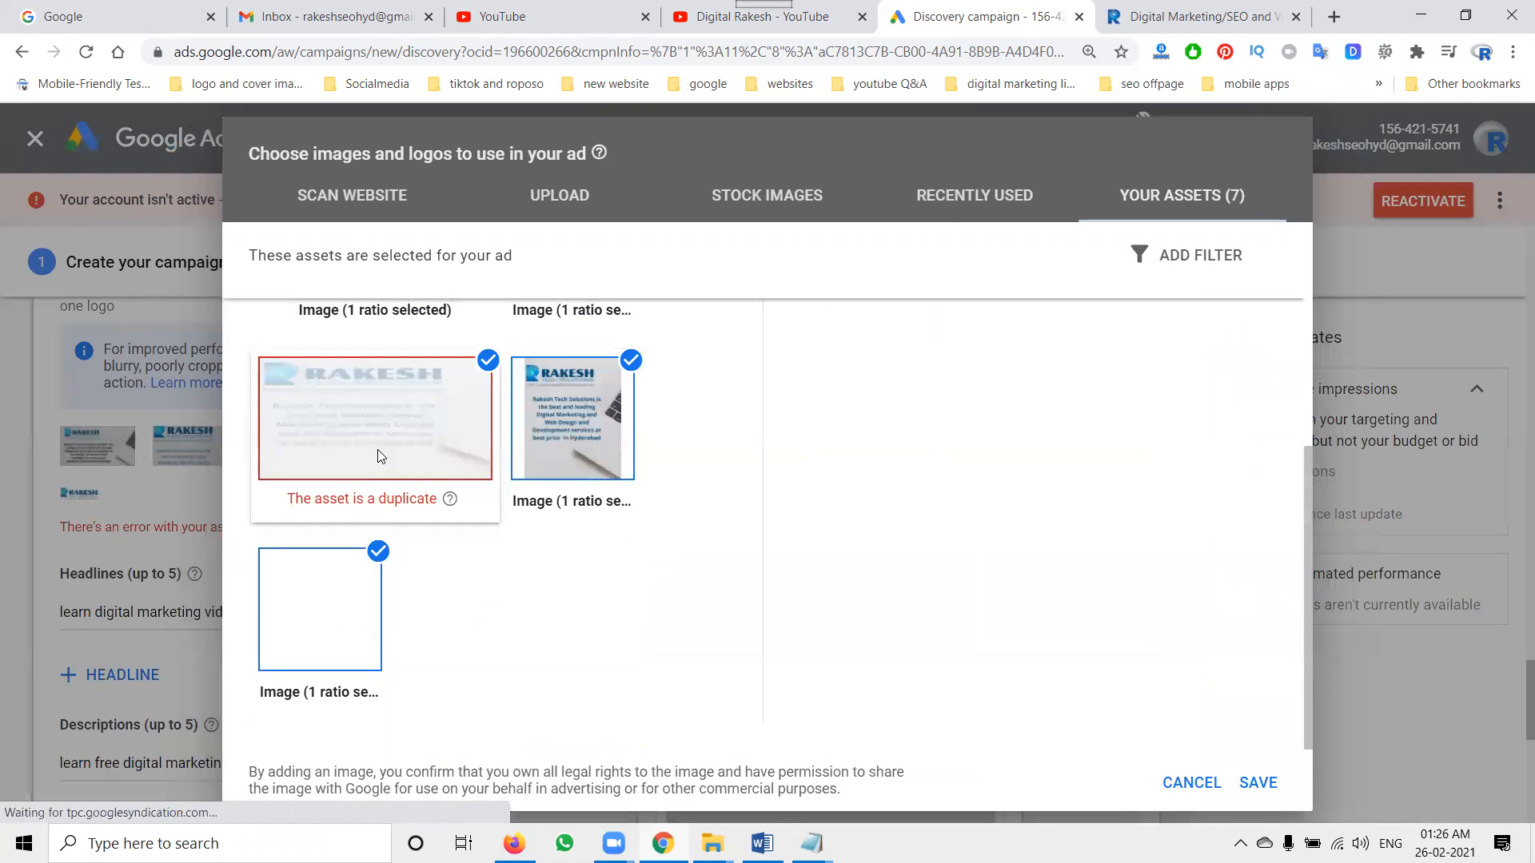
{"action": "left_click", "coordinate": [490, 366]}
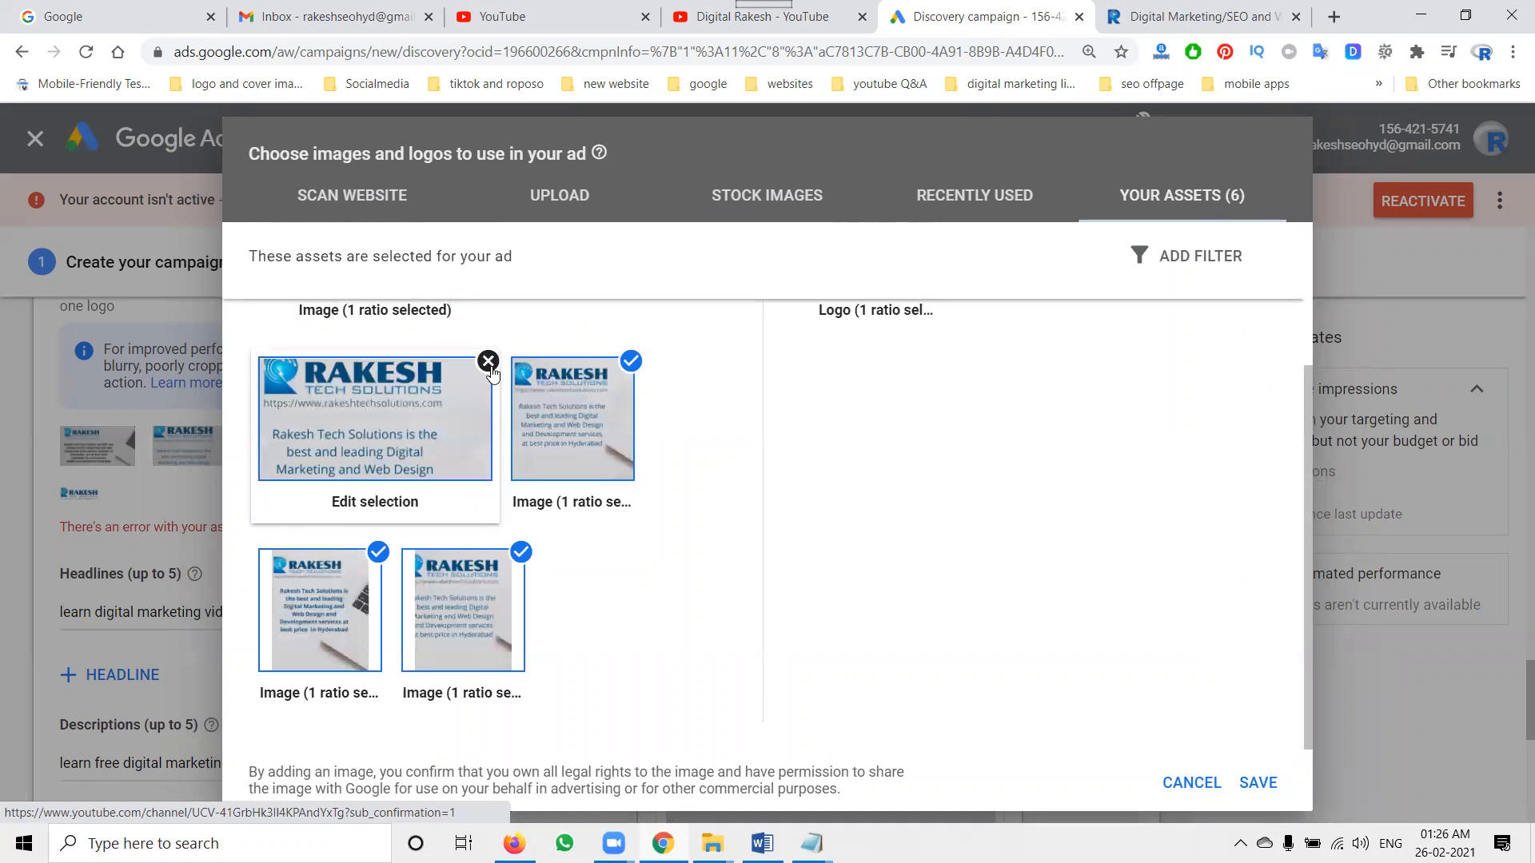
{"action": "left_click", "coordinate": [1258, 783]}
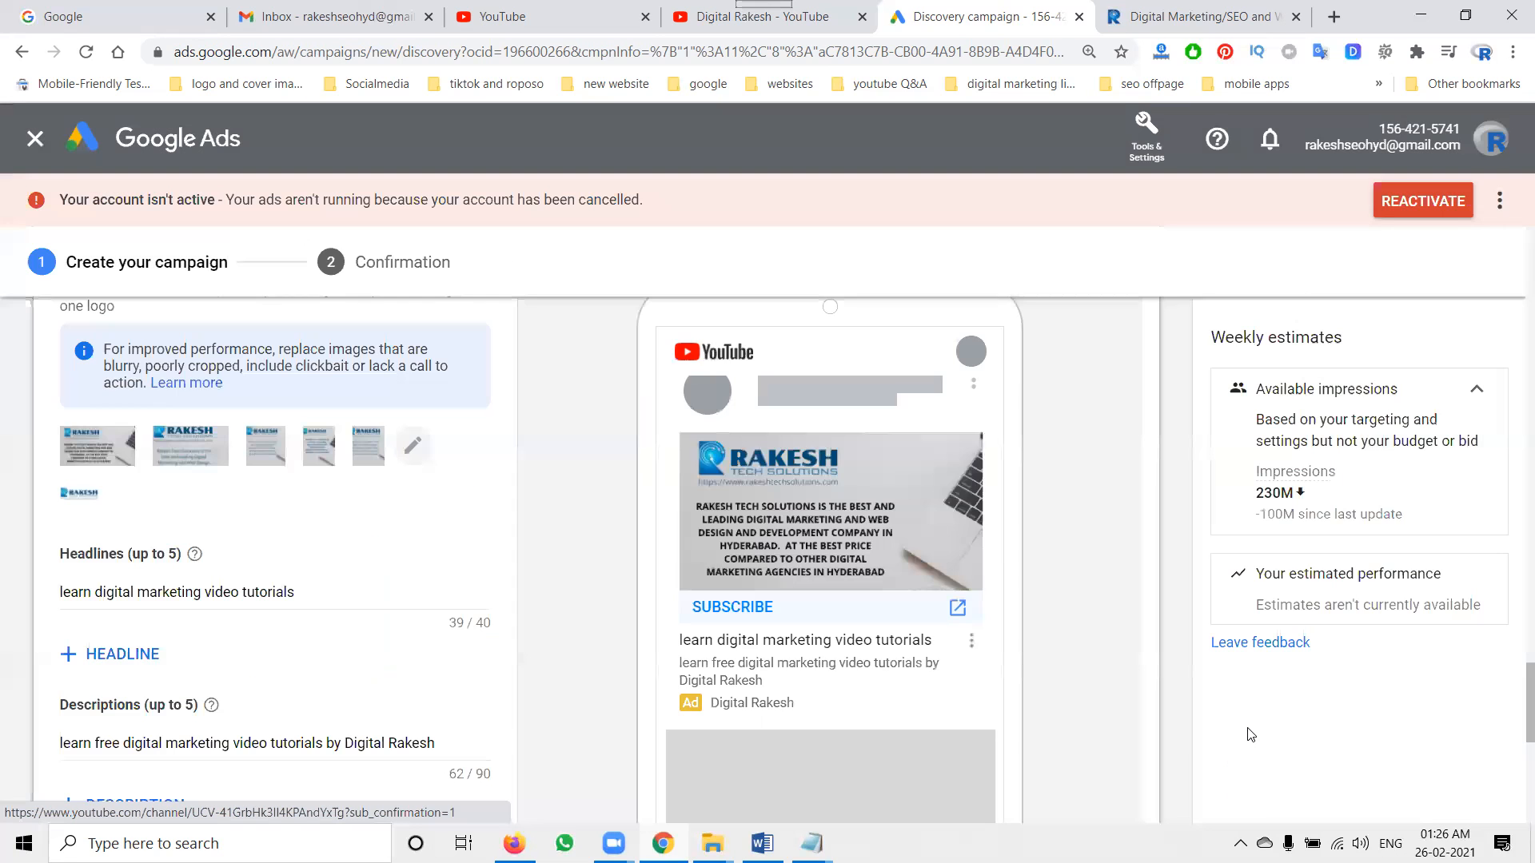
- Apply the corrected assets to the Discovery ad and create the campaign
{"action": "scroll", "coordinate": [353, 569], "scroll_direction": "down", "scroll_amount": 5}
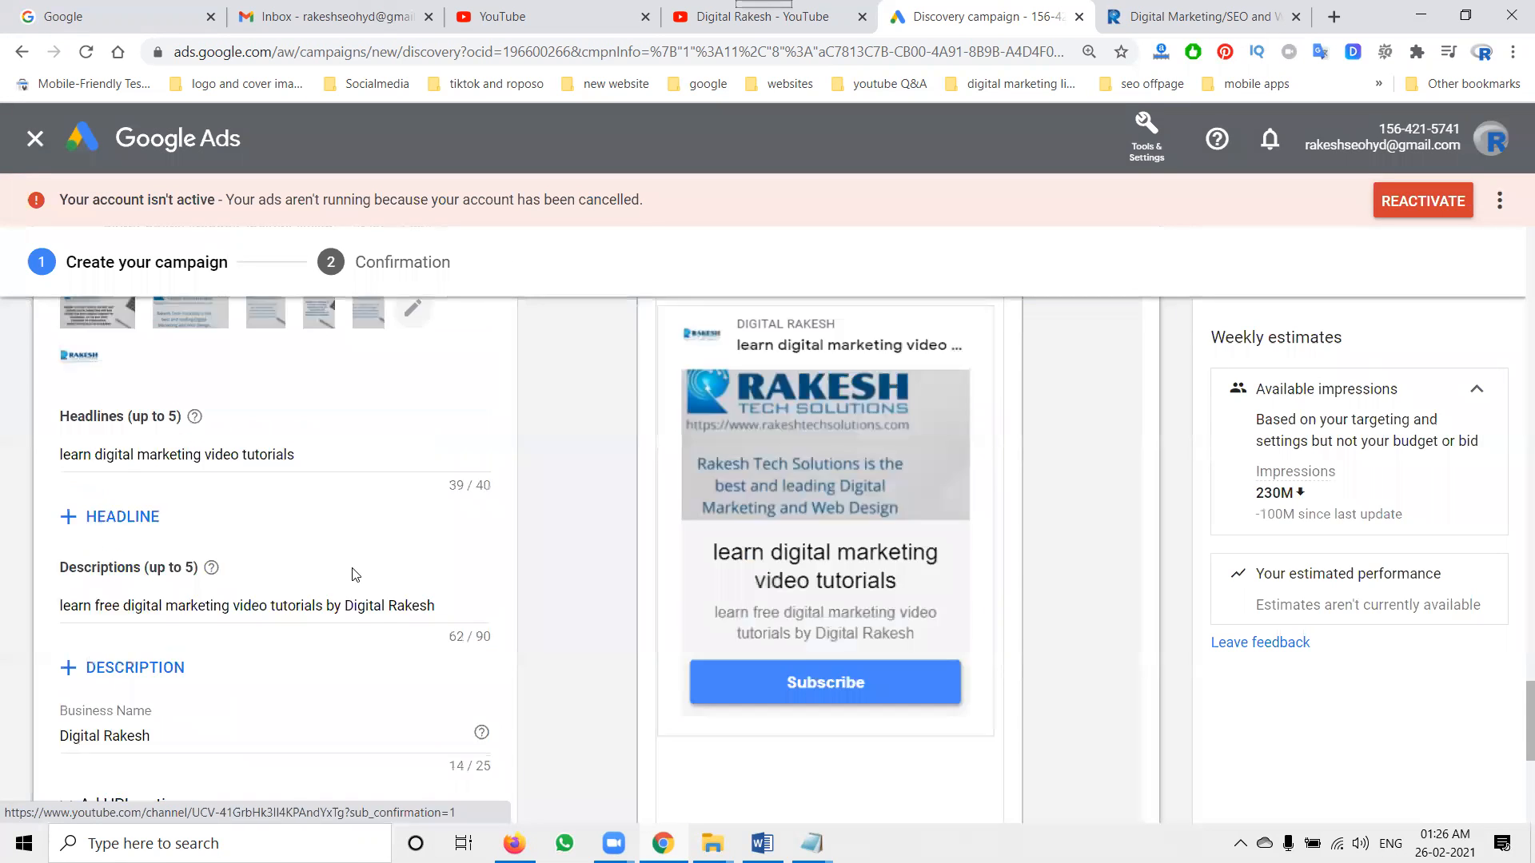
{"action": "scroll", "coordinate": [353, 568], "scroll_direction": "down", "scroll_amount": 3}
{"action": "left_click", "coordinate": [140, 640]}
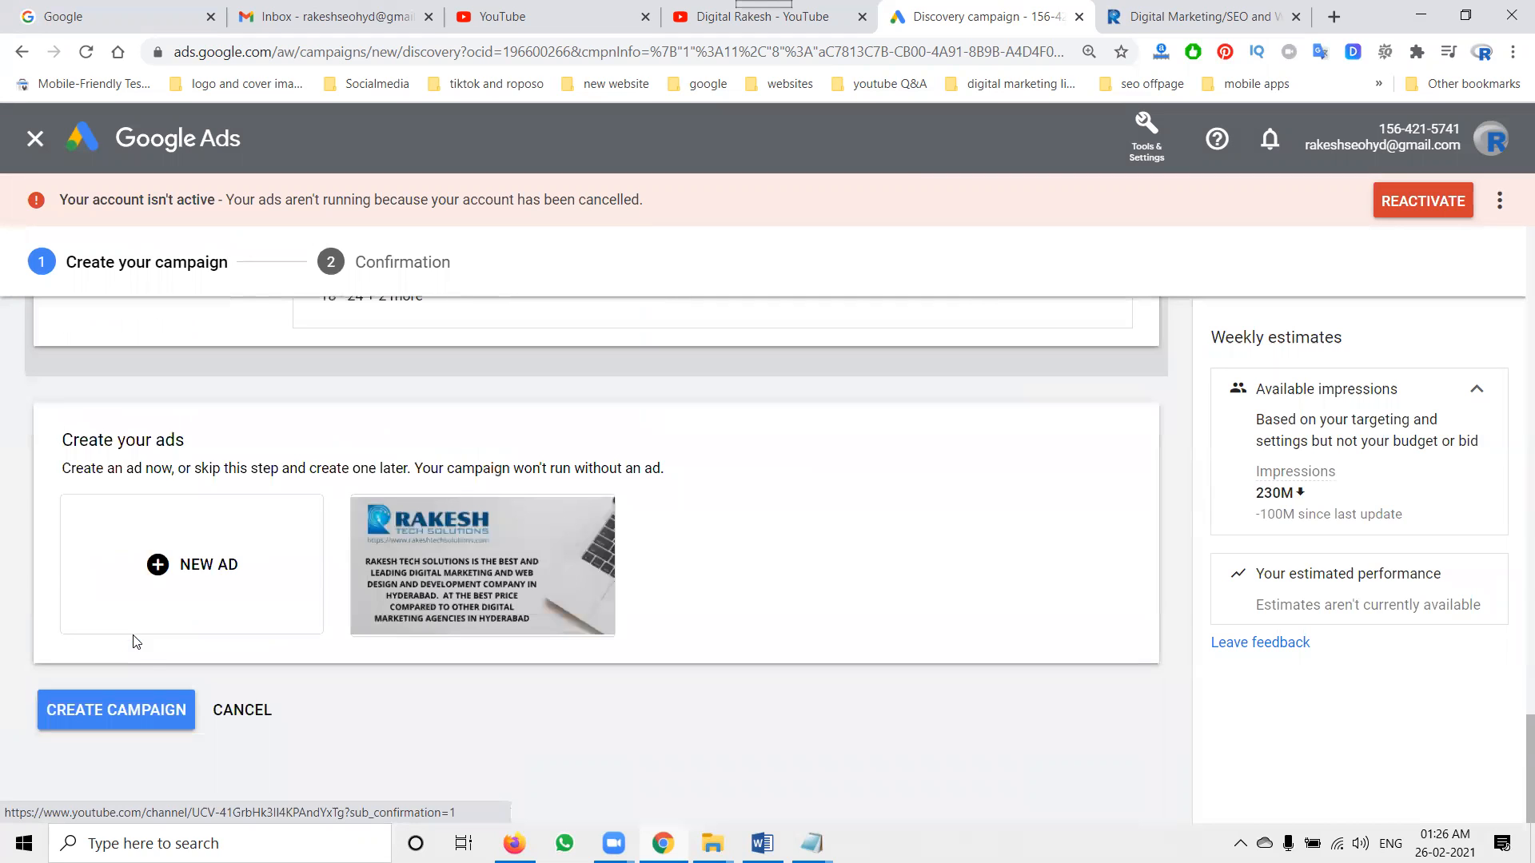
{"action": "left_click", "coordinate": [137, 706]}
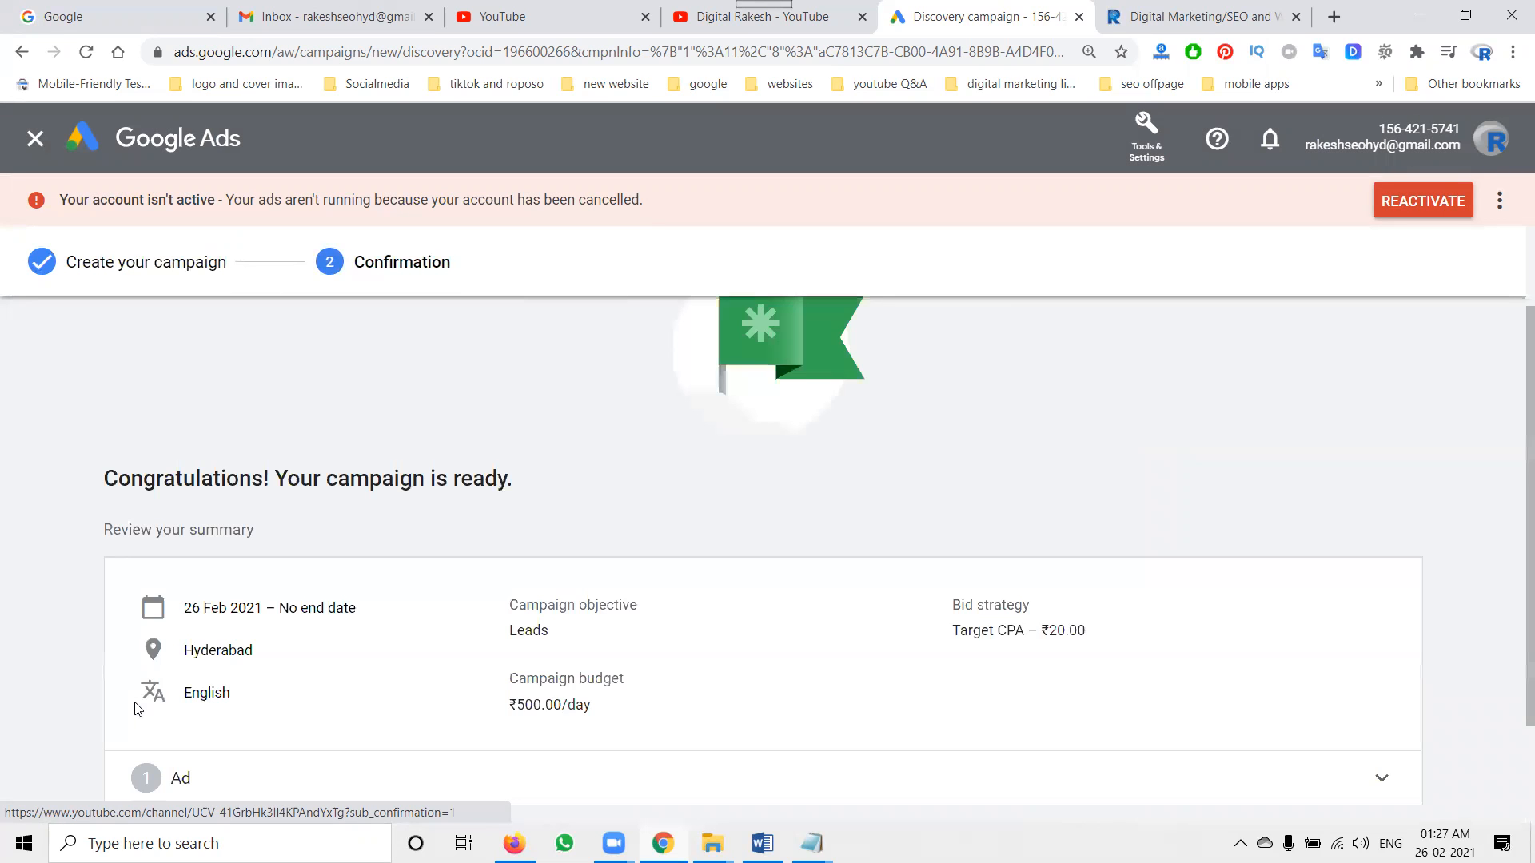
- Review the campaign summary, continue to the campaign overview, and examine its ad group, ad and targeted location
{"action": "scroll", "coordinate": [323, 622], "scroll_direction": "down", "scroll_amount": 2}
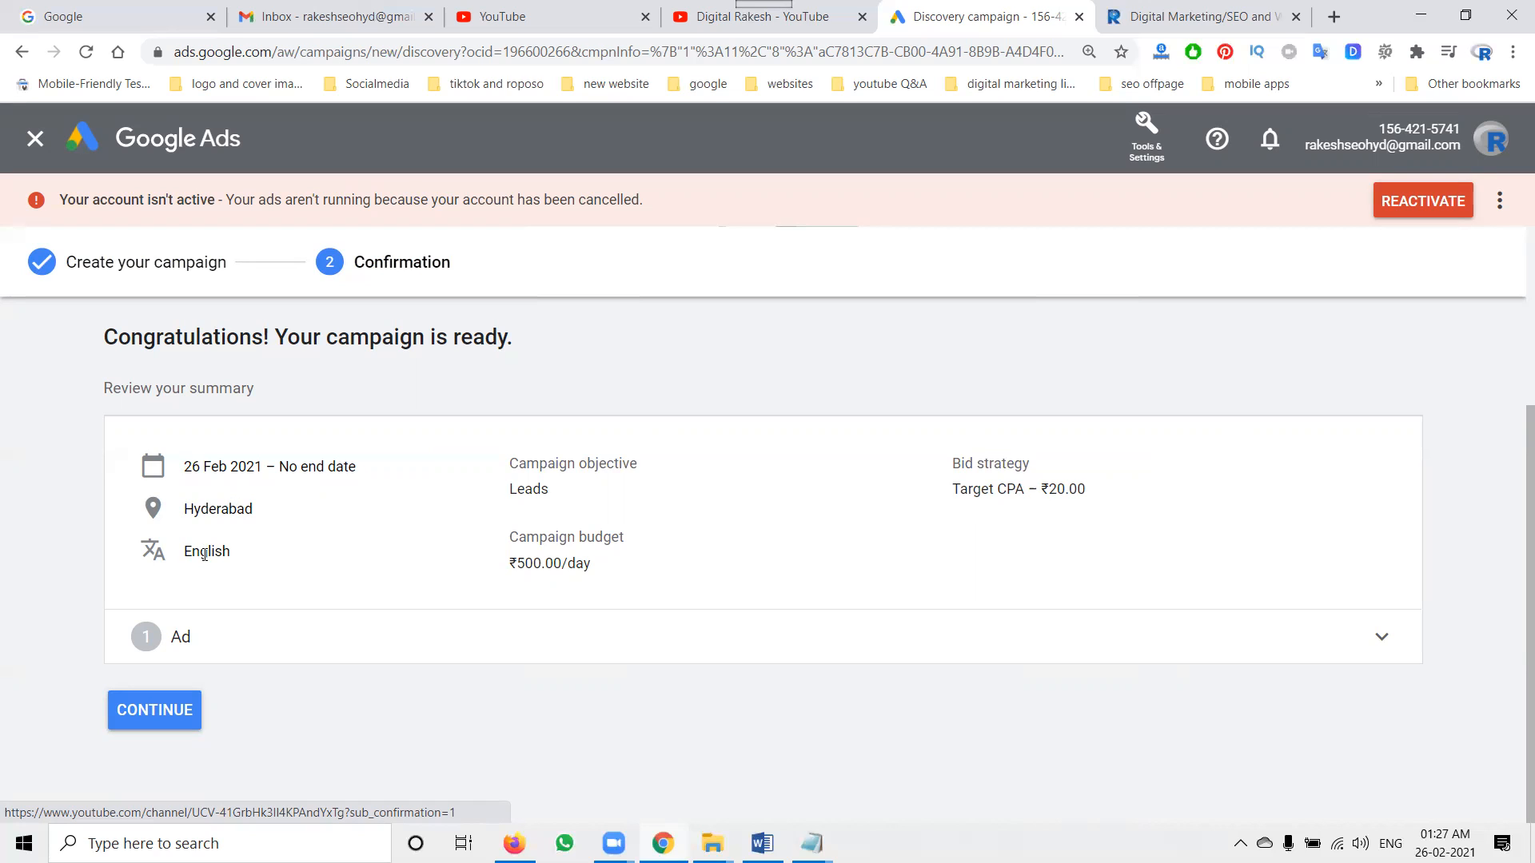
{"action": "left_click", "coordinate": [155, 710]}
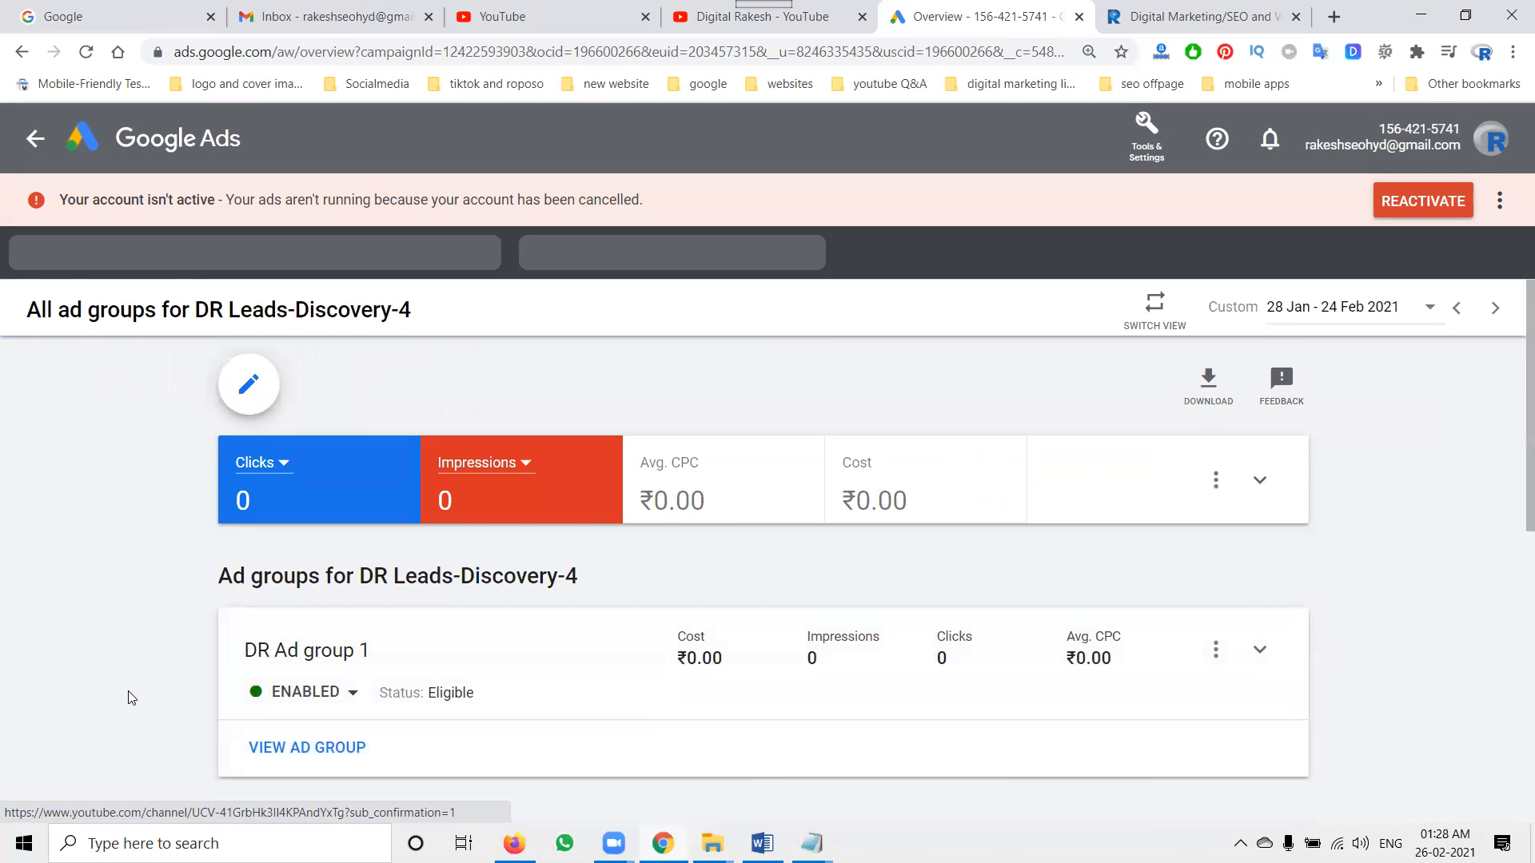
{"action": "scroll", "coordinate": [128, 695], "scroll_direction": "down", "scroll_amount": 2}
{"action": "scroll", "coordinate": [125, 694], "scroll_direction": "down", "scroll_amount": 5}
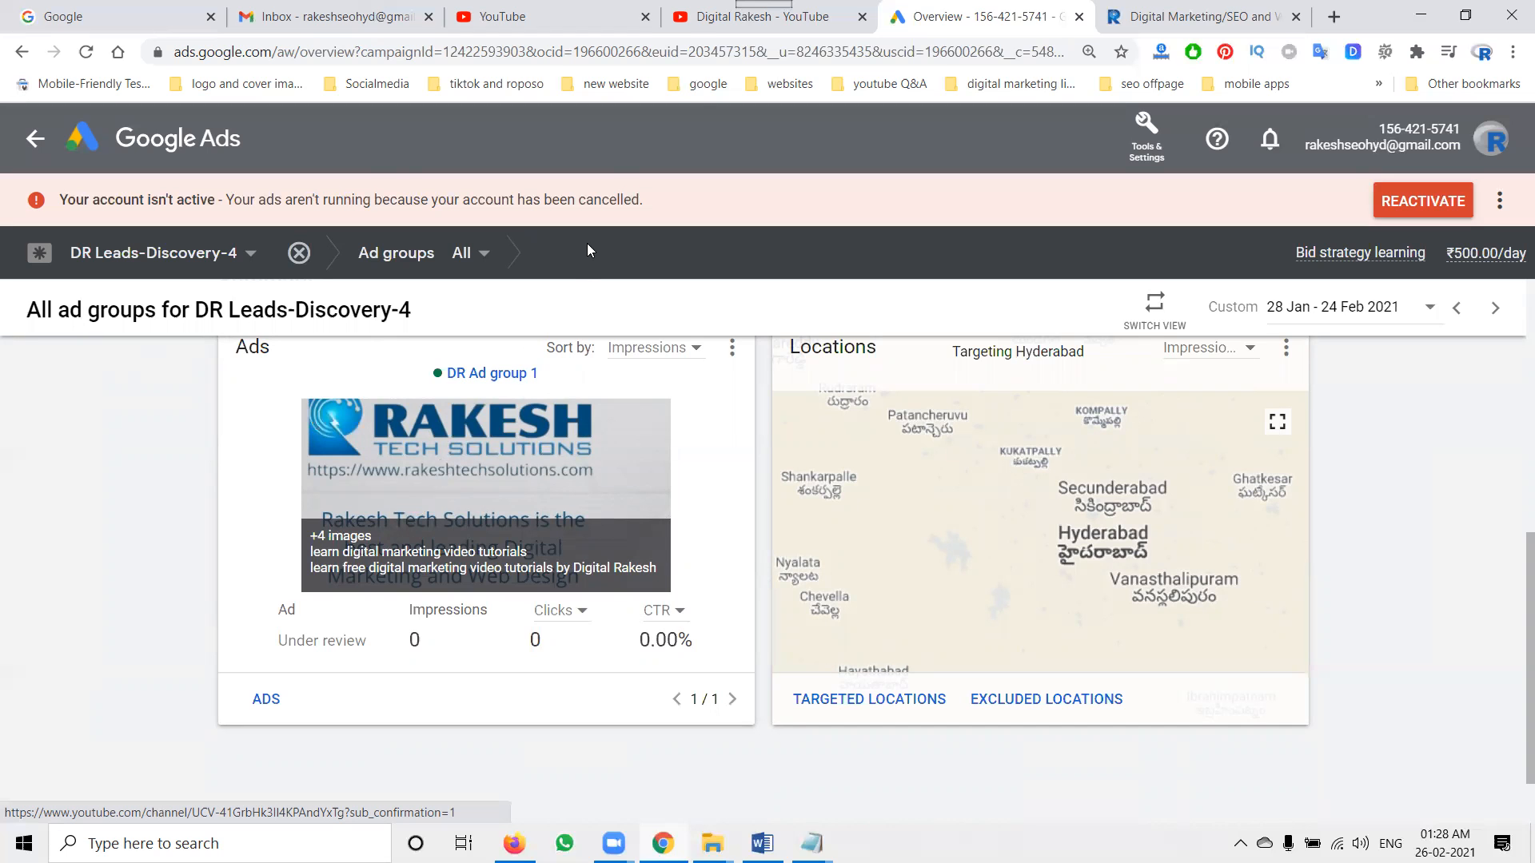
- Switch to the YouTube channel's videos page in the browser
{"action": "left_click", "coordinate": [707, 22]}
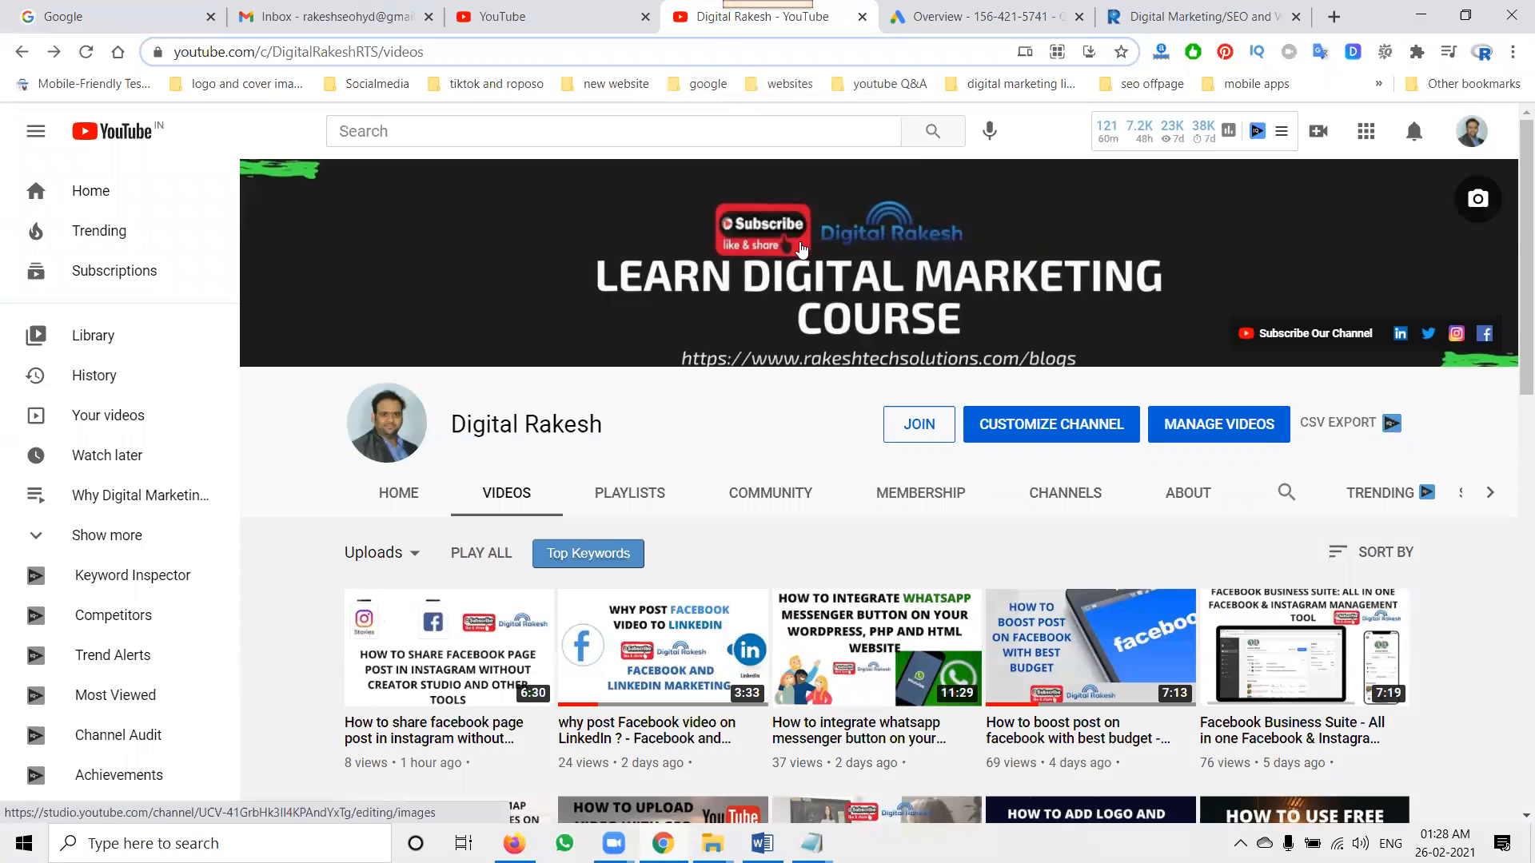